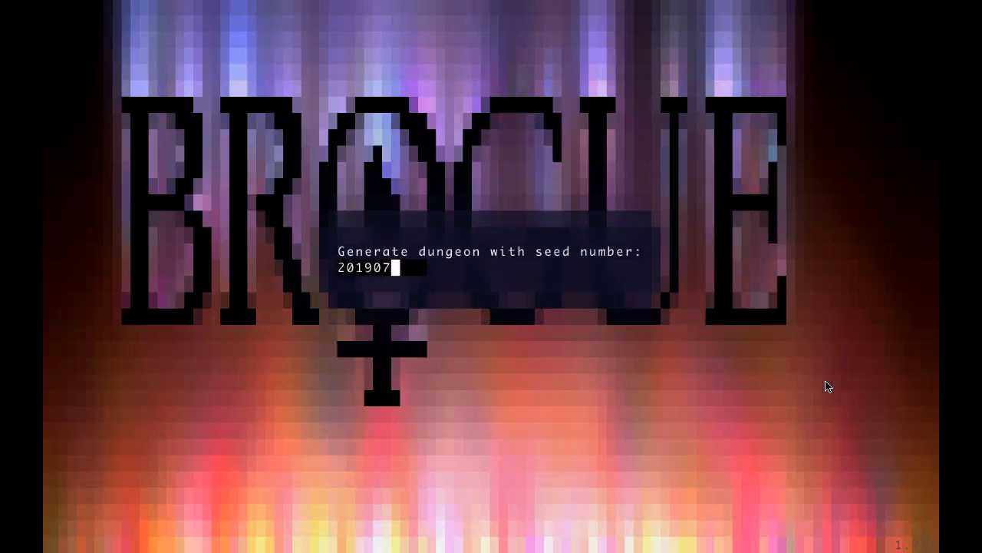
# Confirm seed 20190722 to generate the dungeon and start on Depth 1
pyautogui.press('Return')
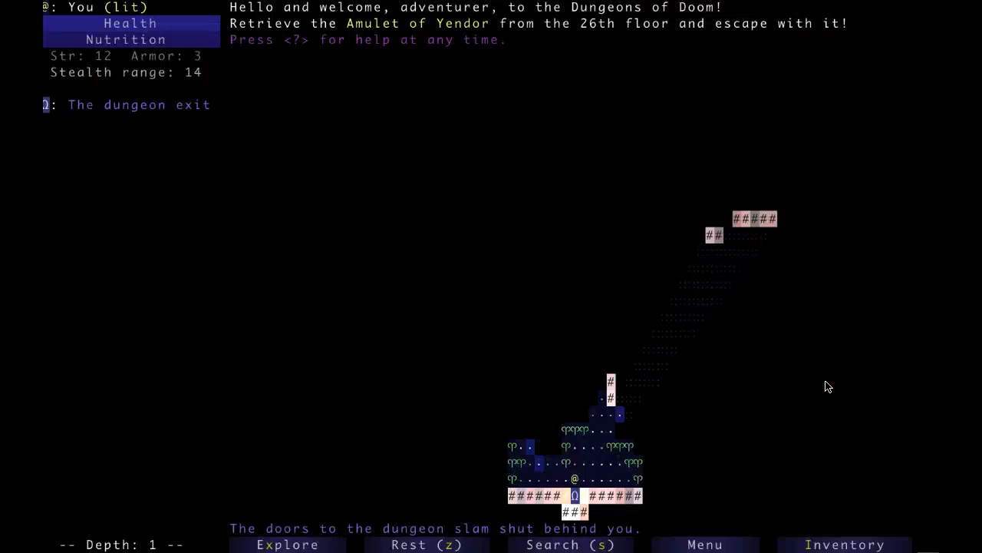
# Travel toward the downward stairs, decline descending, and continue along the corridor
pyautogui.press('l')
pyautogui.press('l')
pyautogui.press('>')
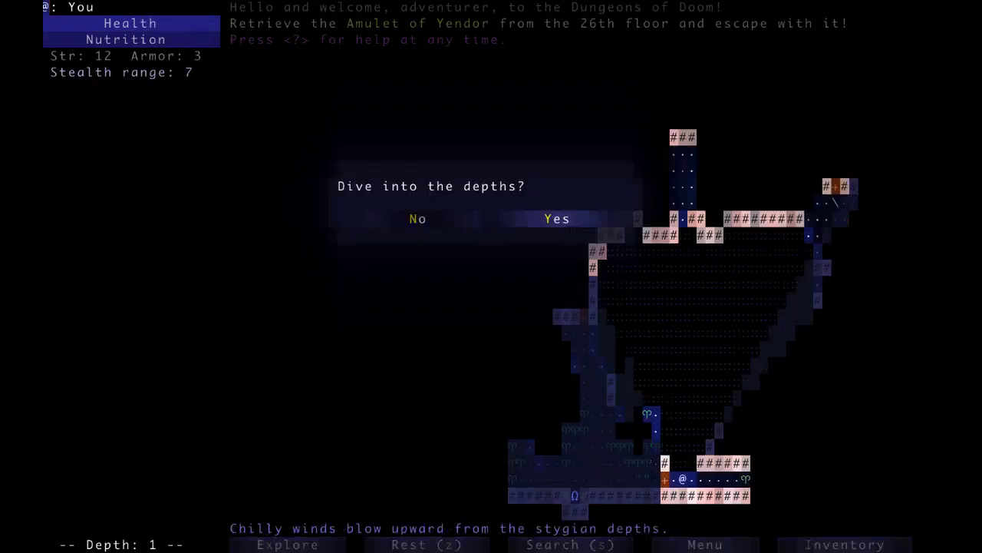
pyautogui.press('Escape')
pyautogui.press('l')
pyautogui.press('l')
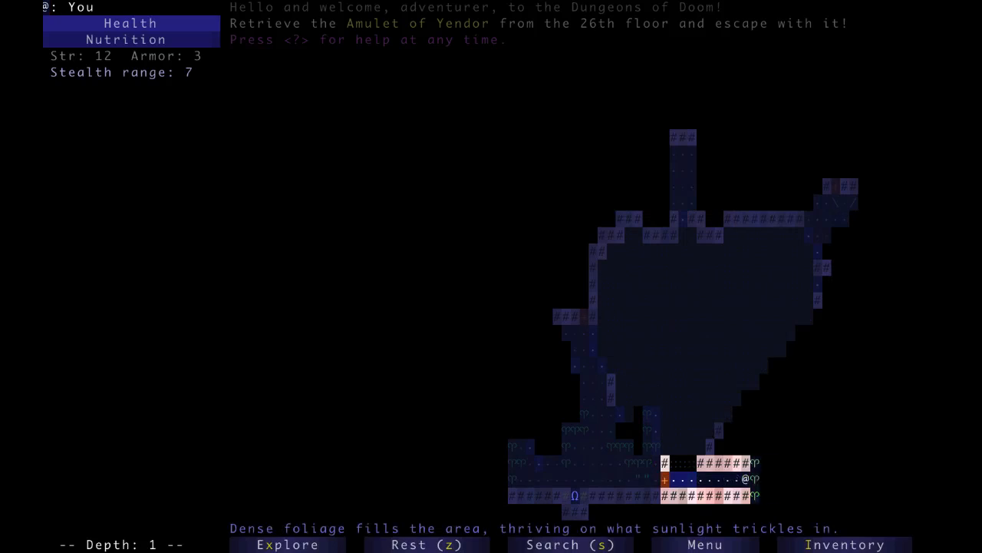
# Kill the sleeping kobold and go through the doorway into the lower room
pyautogui.press('k')
pyautogui.press('k')
pyautogui.press('y')
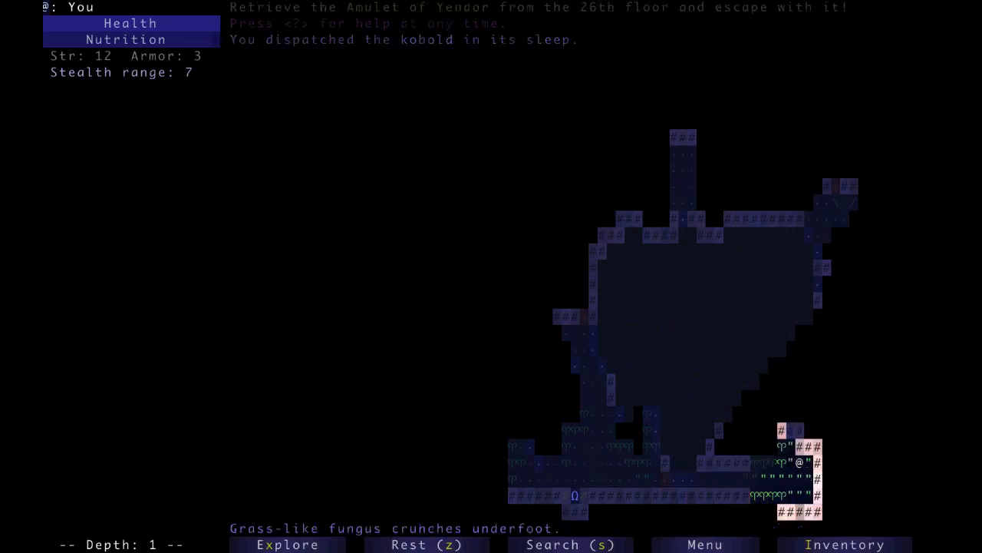
pyautogui.press('k')
pyautogui.press('b')
pyautogui.press('h')
pyautogui.press('b')
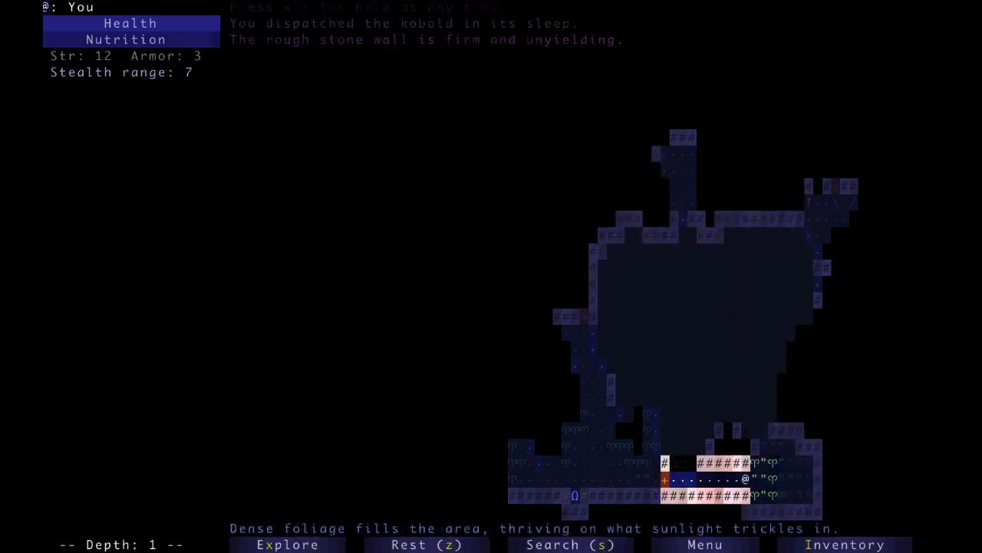
pyautogui.press('h')
pyautogui.press('h')
pyautogui.press('h')
pyautogui.press('h')
pyautogui.press('h')
pyautogui.press('h')
pyautogui.press('h')
pyautogui.press('h')
pyautogui.press('h')
pyautogui.press('h')
pyautogui.press('h')
pyautogui.press('h')
pyautogui.press('h')
pyautogui.press('h')
pyautogui.press('h')
pyautogui.press('h')
pyautogui.press('h')
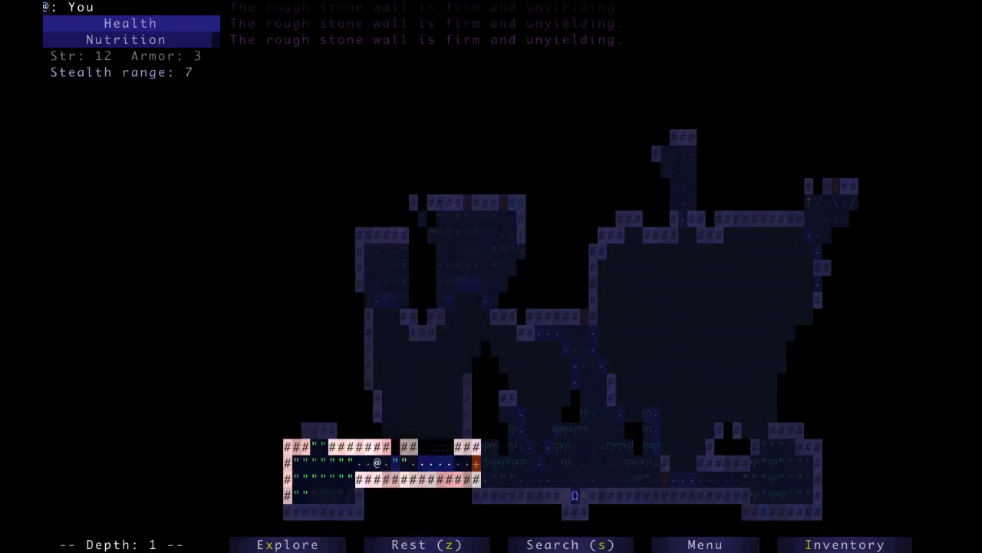
# Cross the foliage near the exit and head up into the narrow corridor
pyautogui.press('l')
pyautogui.press('l')
pyautogui.press('l')
pyautogui.press('l')
pyautogui.press('n')
pyautogui.press('l')
pyautogui.press('l')
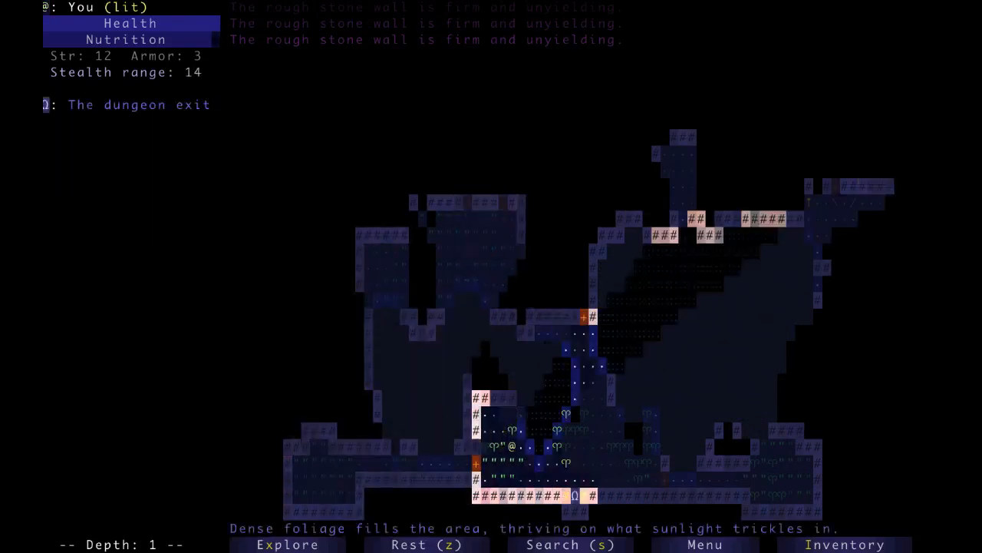
pyautogui.press('k')
pyautogui.press('k')
pyautogui.press('u')
pyautogui.press('u')
pyautogui.press('k')
pyautogui.press('k')
pyautogui.press('k')
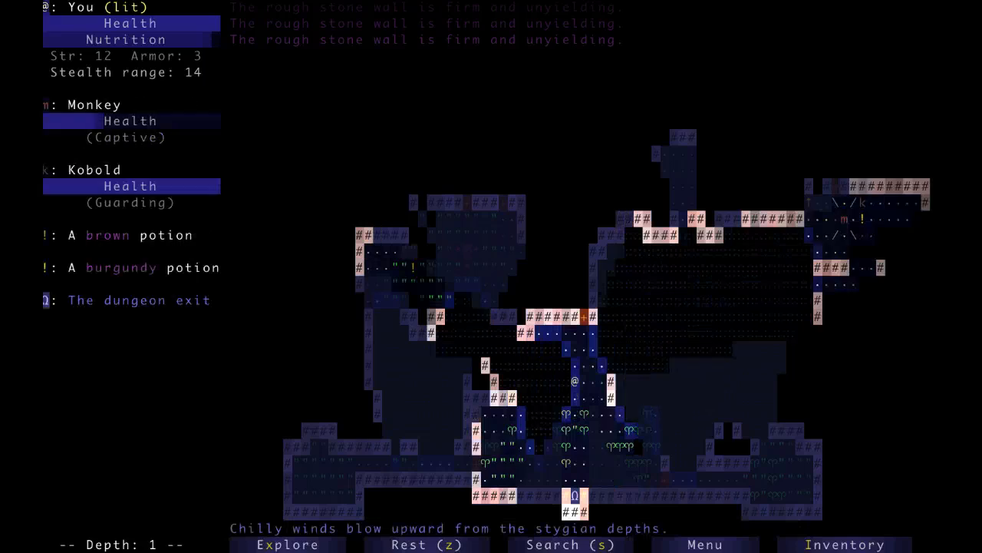
pyautogui.press('k')
pyautogui.press('k')
pyautogui.press('k')
pyautogui.press('k')
pyautogui.press('k')
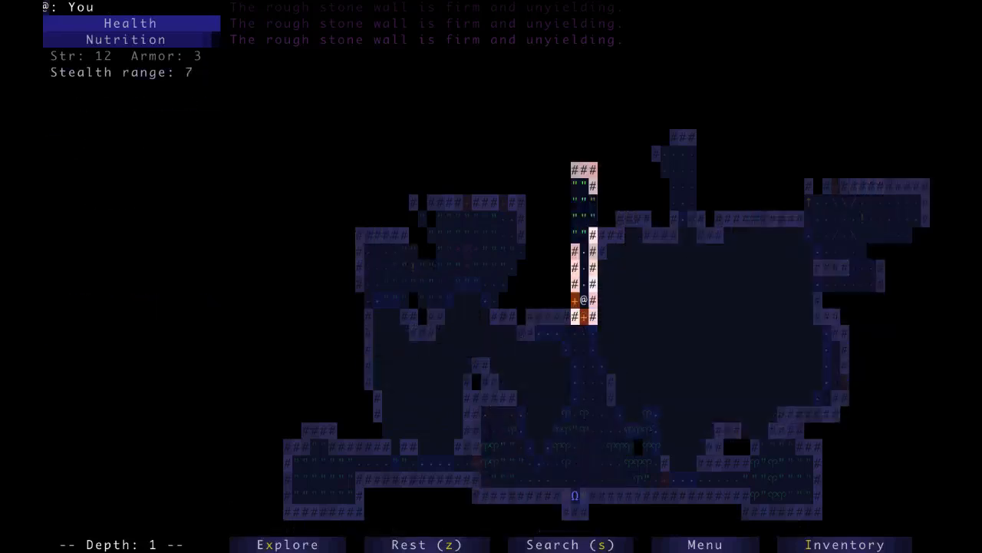
# Pick up the brown potion, kill the sleeping rat, and take the yellow potion
pyautogui.press('h')
pyautogui.press('h')
pyautogui.press('h')
pyautogui.press('h')
pyautogui.press('h')
pyautogui.press('h')
pyautogui.press('h')
pyautogui.press('h')
pyautogui.press('h')
pyautogui.press('h')
pyautogui.press('h')
pyautogui.press('h')
pyautogui.press('h')
pyautogui.press('h')
pyautogui.press('k')
pyautogui.press('k')
pyautogui.press('k')
pyautogui.press('k')
pyautogui.press('k')
pyautogui.press('k')
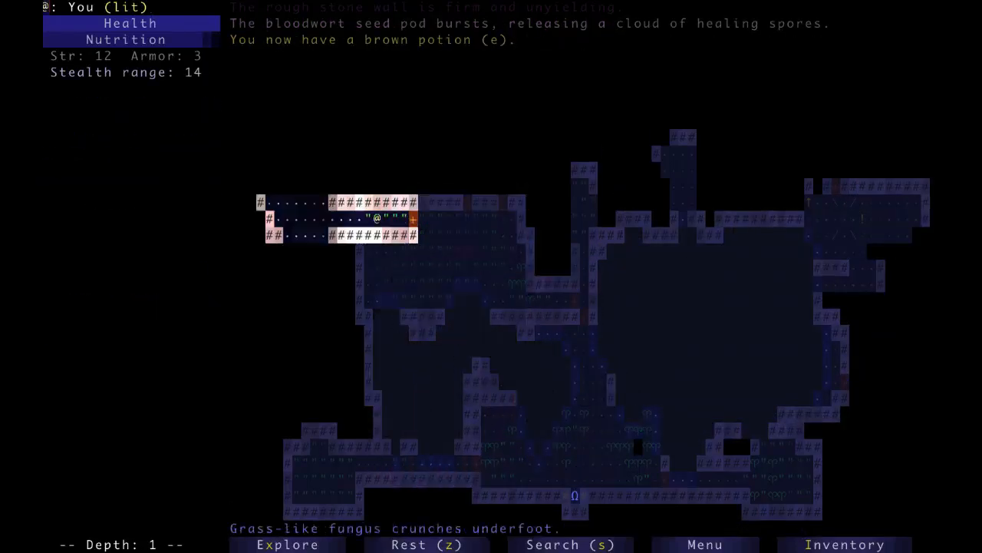
pyautogui.press('h')
pyautogui.press('h')
pyautogui.press('h')
pyautogui.press('j')
pyautogui.press('j')
pyautogui.press('j')
pyautogui.press('j')
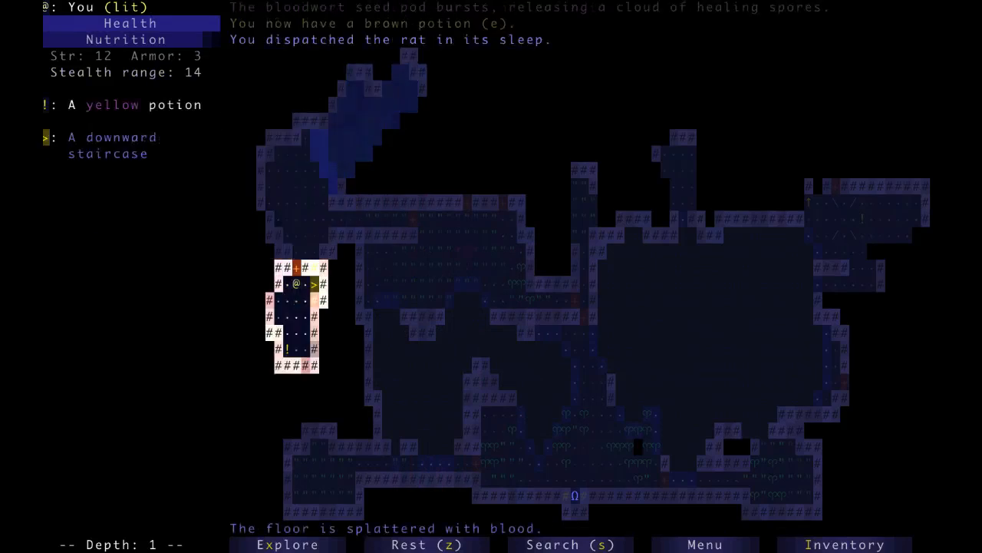
pyautogui.press('j')
pyautogui.press('j')
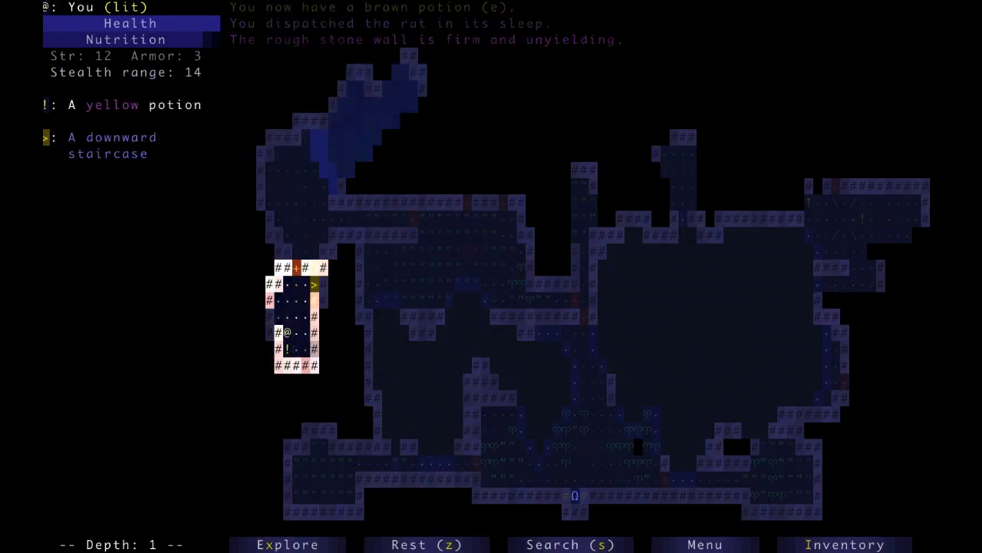
pyautogui.press('j')
pyautogui.press('x')
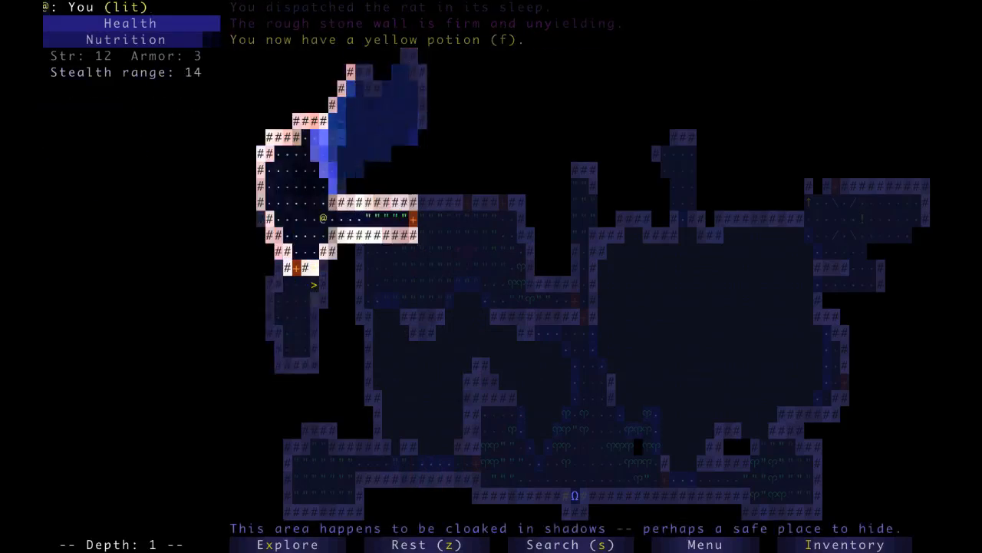
# Explore the northern rooms, kill the second rat, take the scroll, and enter the foliage room
pyautogui.press('x')
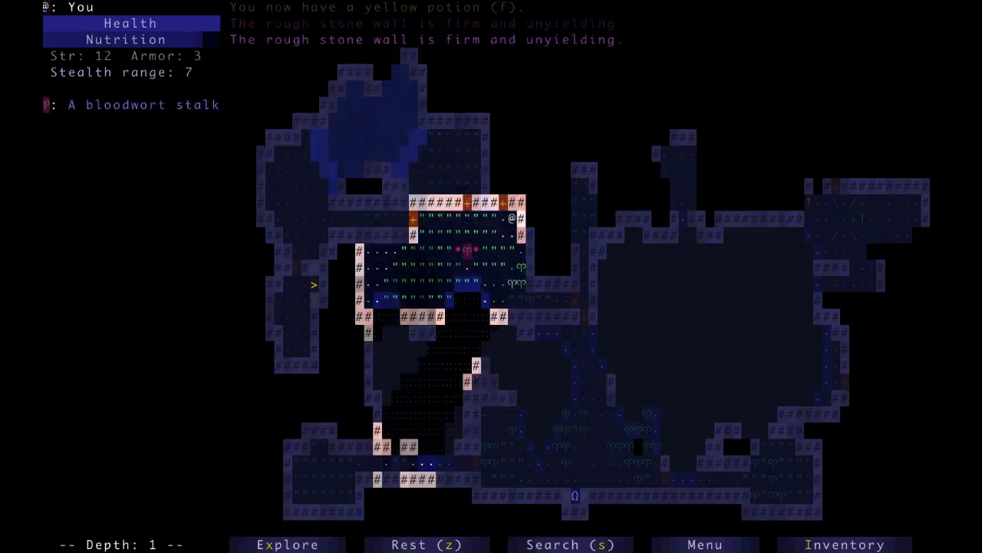
pyautogui.press('x')
pyautogui.press('x')
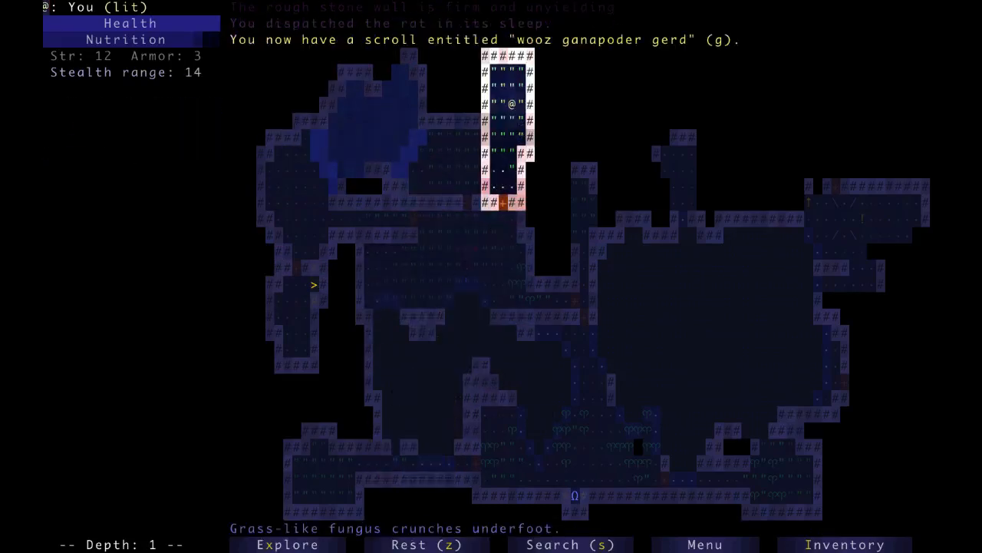
pyautogui.press('x')
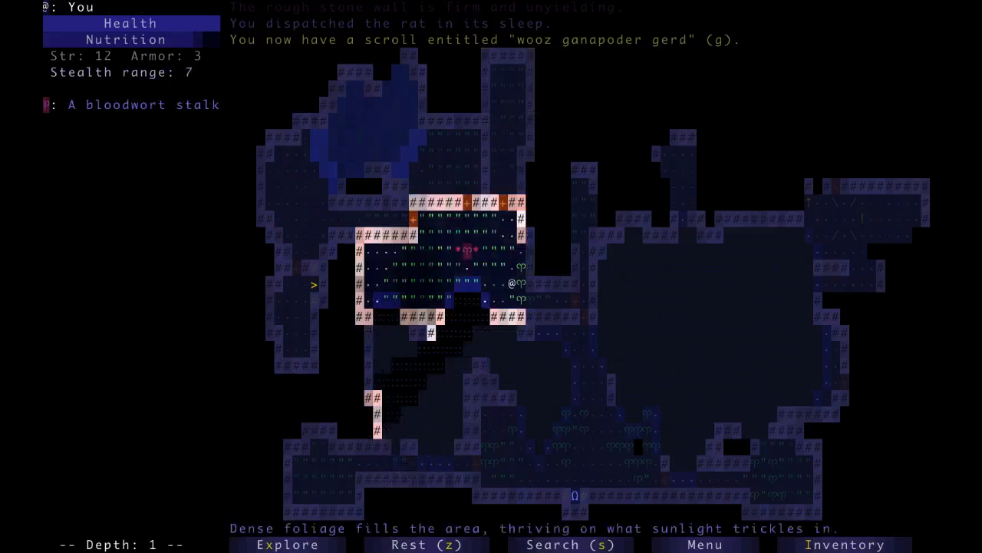
pyautogui.press('x')
# Review the inventory, then head north-east into the grassy room and kill the rat
pyautogui.press('i')
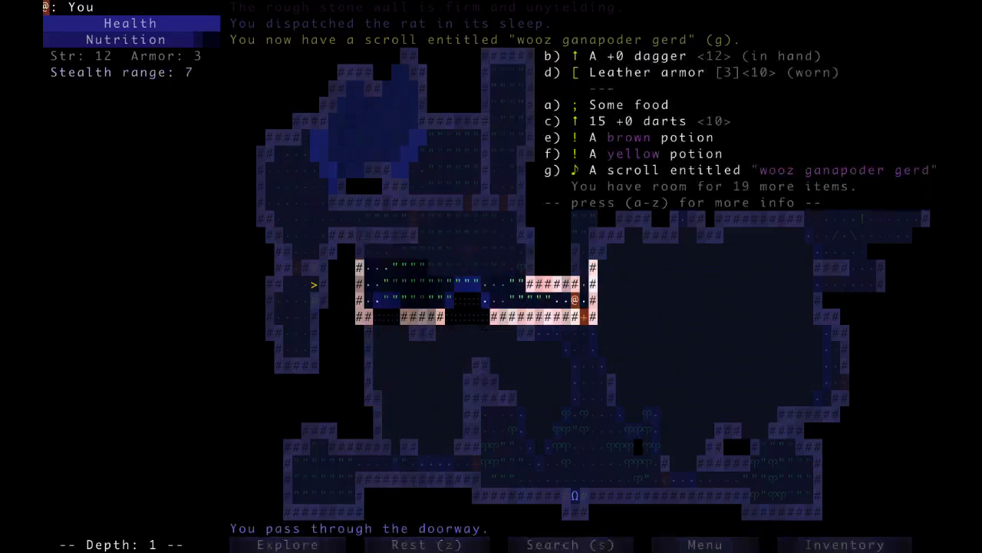
pyautogui.press('Escape')
pyautogui.press('l')
pyautogui.press('k')
pyautogui.press('k')
pyautogui.press('k')
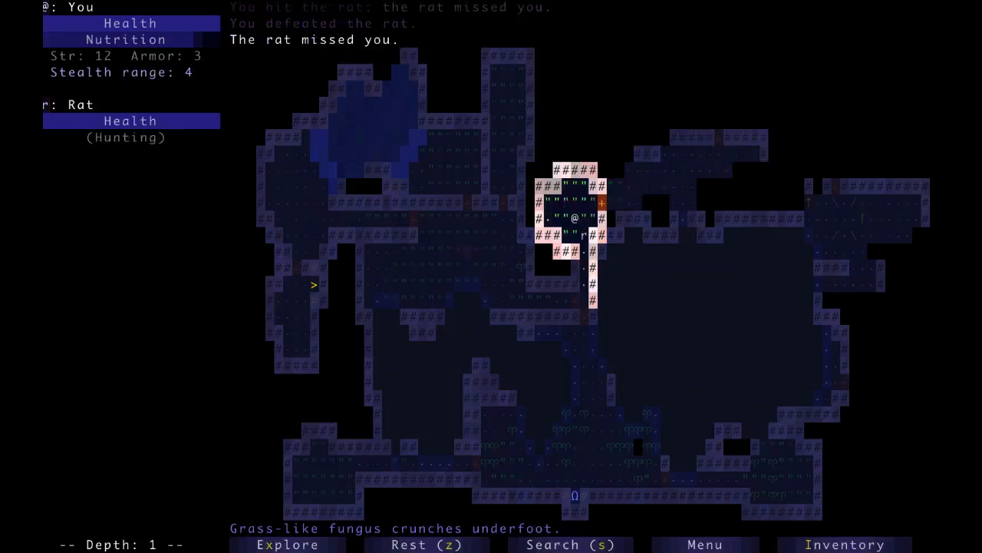
pyautogui.press('l')
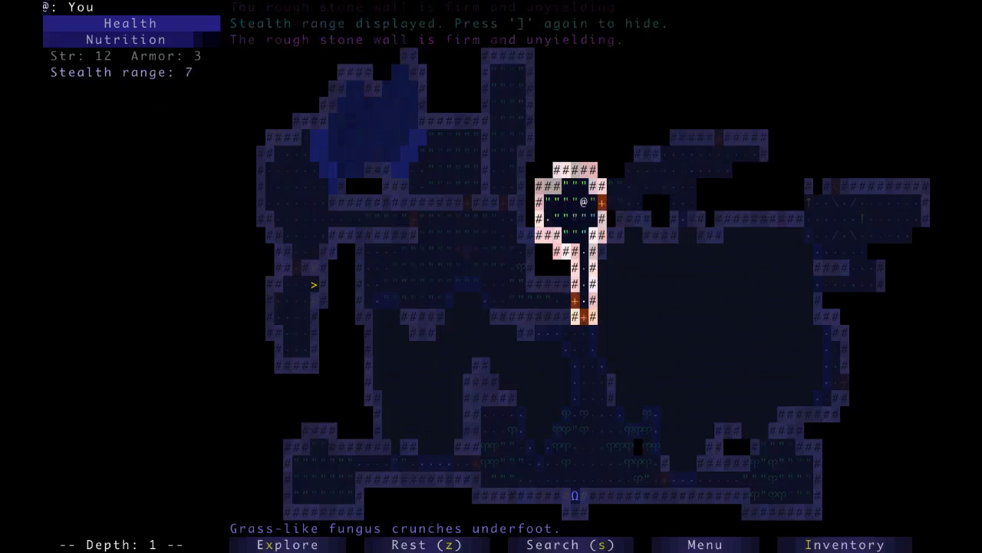
pyautogui.press('l')
# Explore east and south, fight the kobolds, and collect the javelins and burgundy potion
pyautogui.press('x')
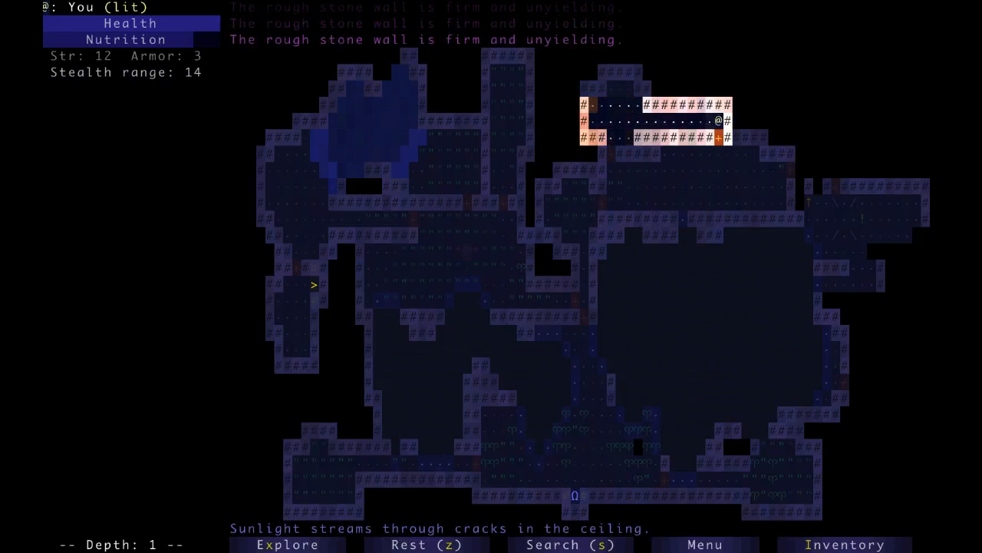
pyautogui.press('x')
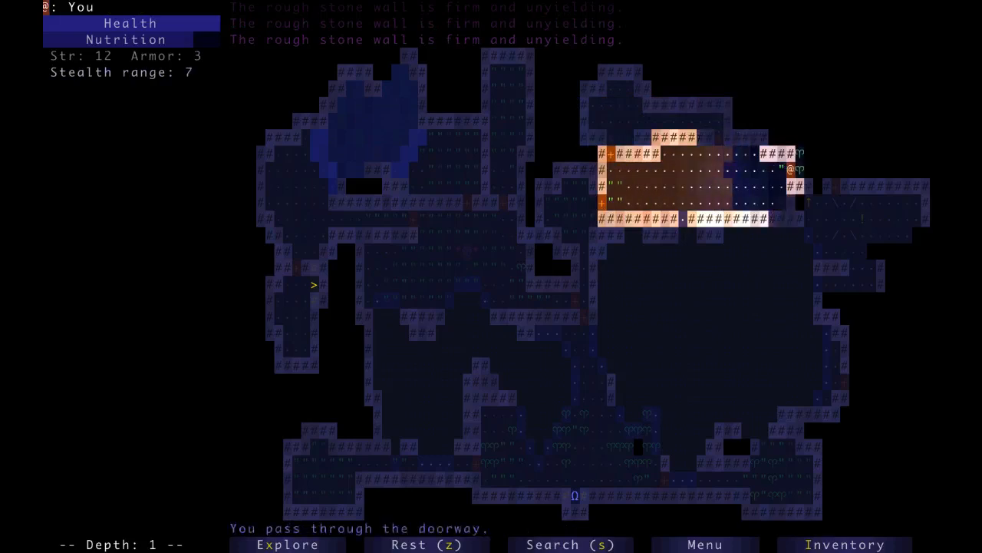
pyautogui.press('x')
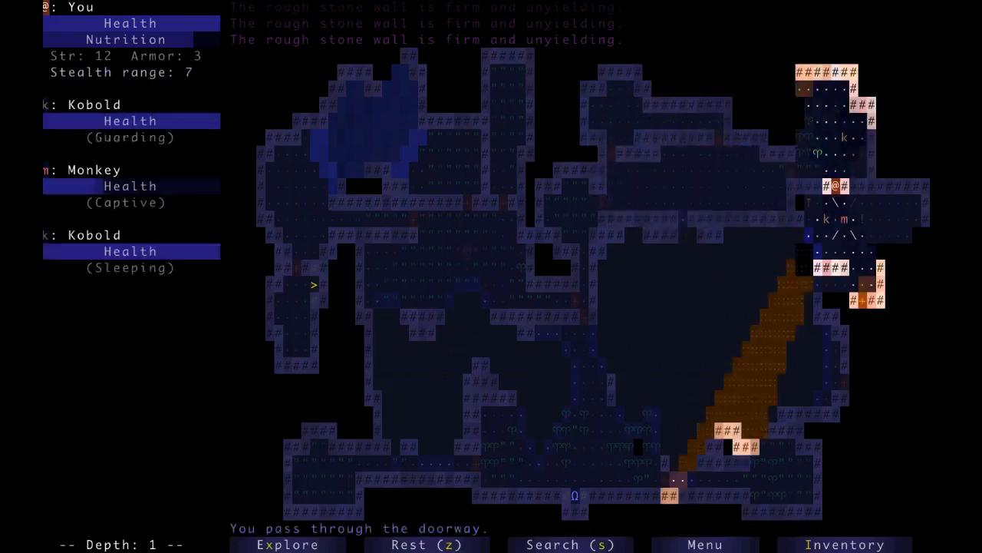
pyautogui.press('h')
pyautogui.press('h')
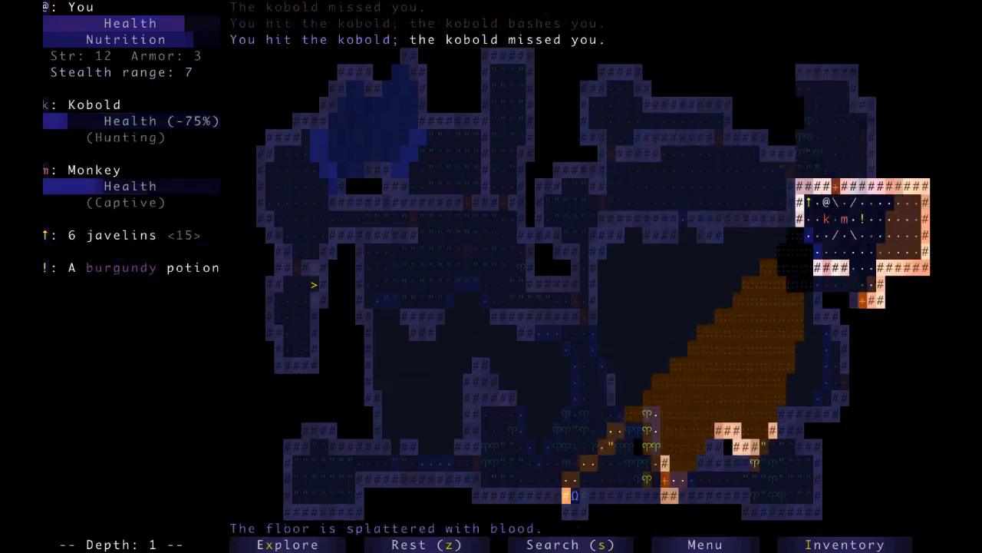
pyautogui.press('h')
pyautogui.press('h')
pyautogui.press('x')
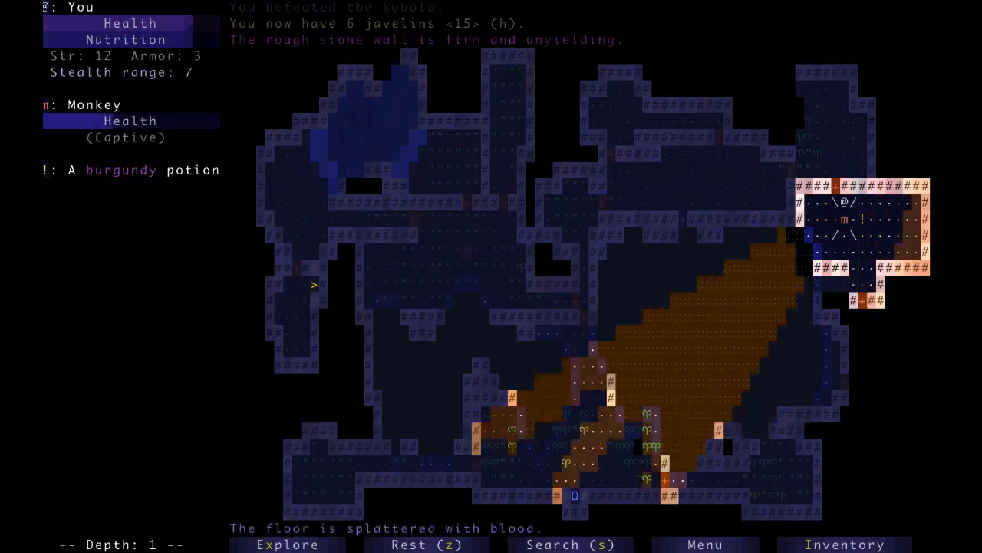
pyautogui.press('x')
# Free the captive monkey as an ally and kill the sleeping kobold
pyautogui.press('x')
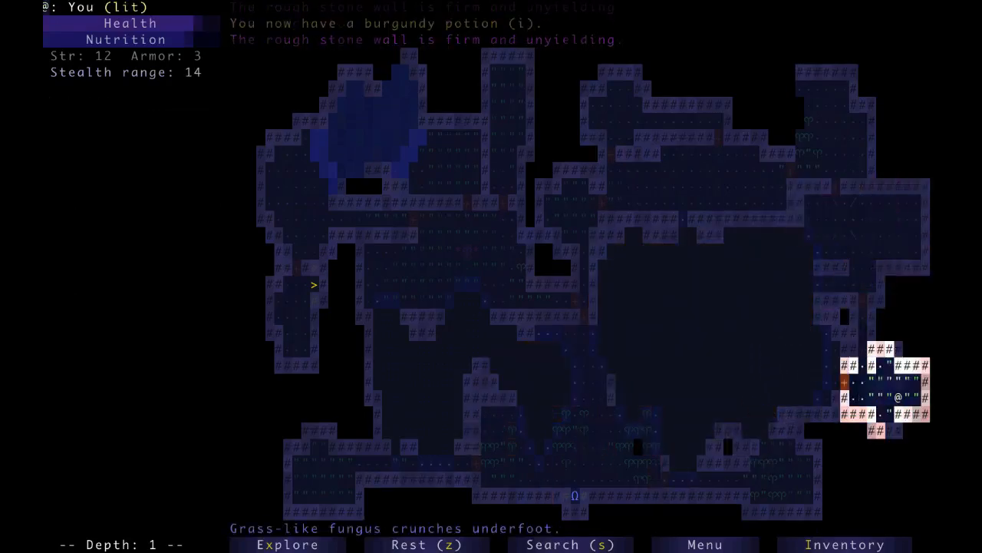
pyautogui.press('x')
pyautogui.press('x')
pyautogui.press('x')
pyautogui.press('x')
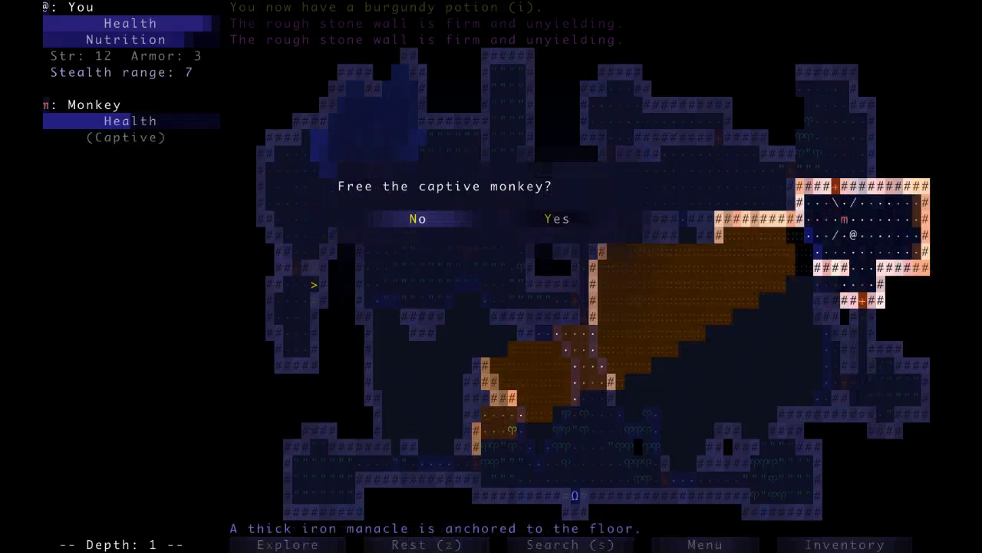
pyautogui.press('y')
pyautogui.press('x')
pyautogui.press('x')
pyautogui.press('x')
pyautogui.press('x')
pyautogui.press('x')
pyautogui.press('x')
pyautogui.press('x')
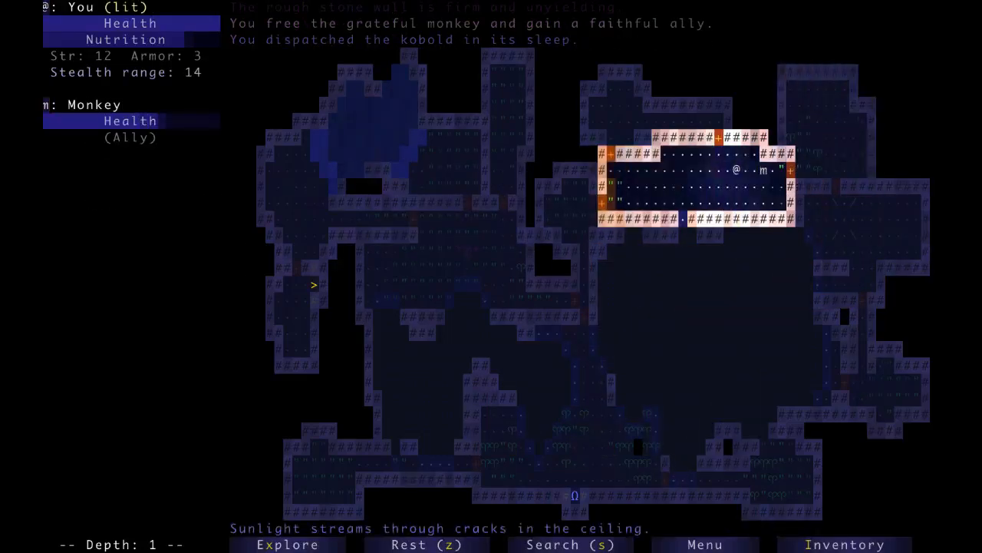
# Travel west with the monkey through the corridors toward the downward staircase
pyautogui.press('x')
pyautogui.press('x')
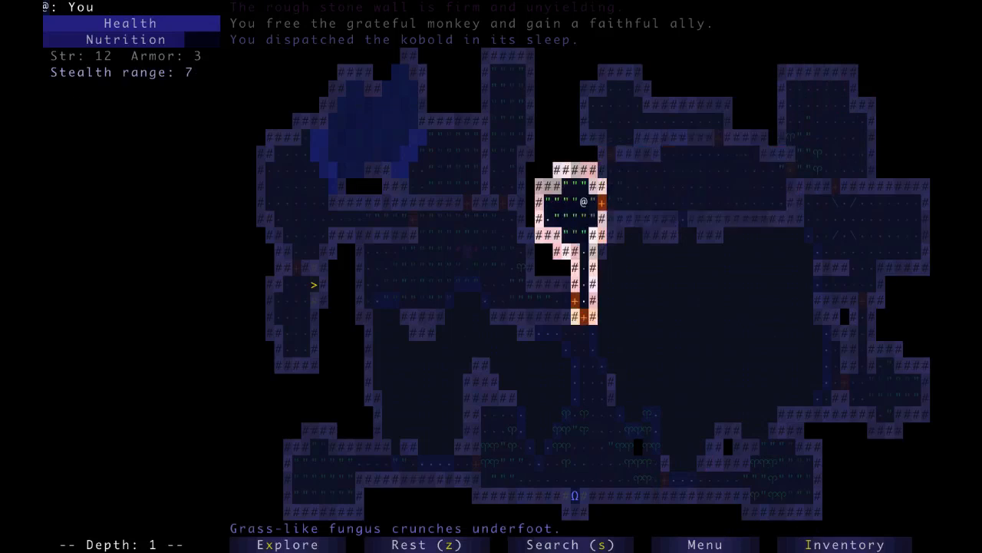
pyautogui.press('x')
pyautogui.press('x')
pyautogui.press('x')
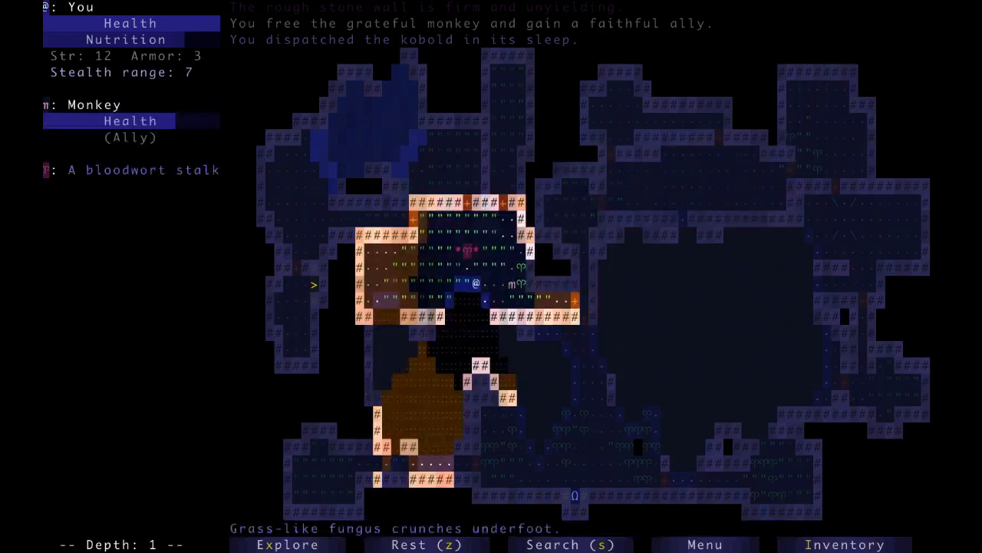
pyautogui.press('x')
pyautogui.press('x')
pyautogui.press('x')
pyautogui.press('x')
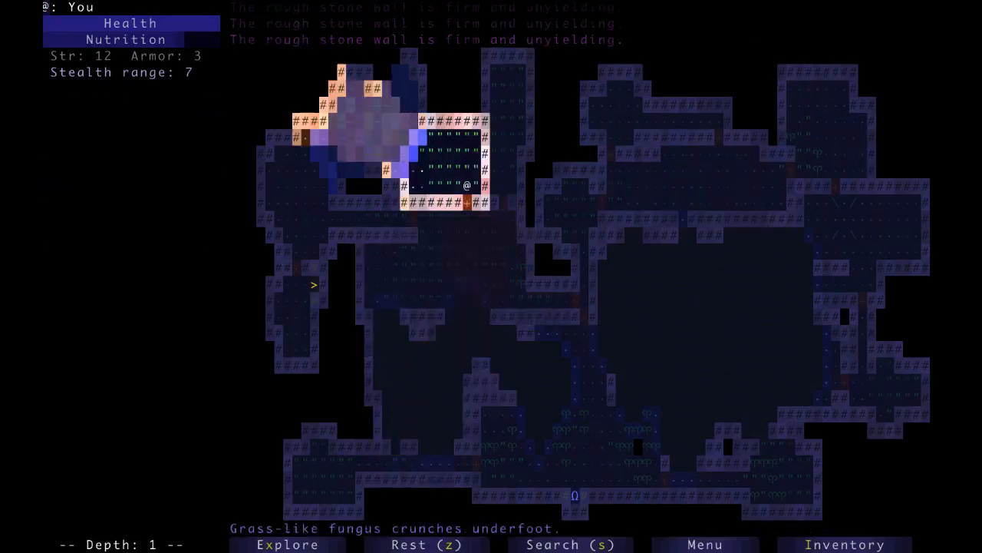
pyautogui.press('x')
pyautogui.press('x')
pyautogui.press('x')
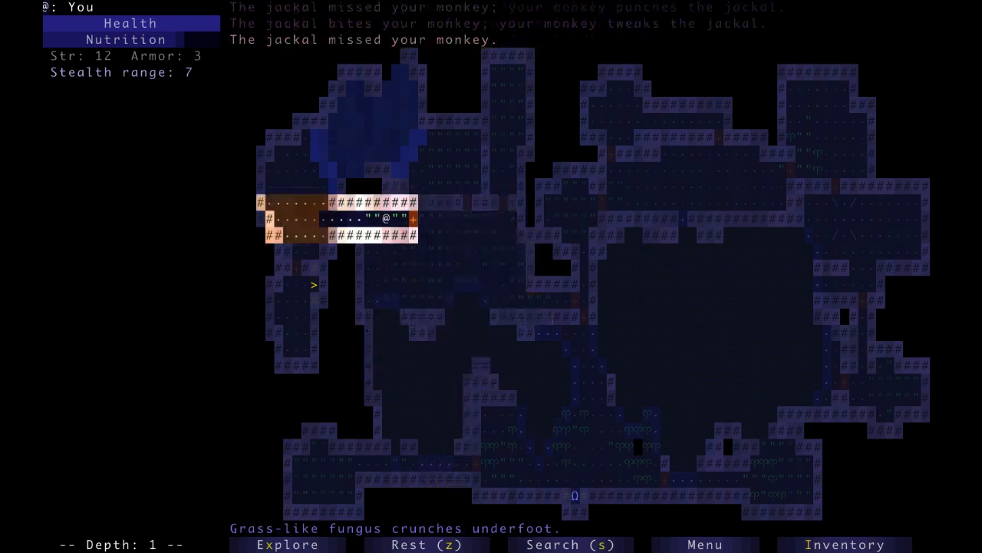
pyautogui.press('x')
pyautogui.press('x')
pyautogui.press('x')
# Descend to depth 2 and kill the two jackals outside the arrival room
pyautogui.press('>')
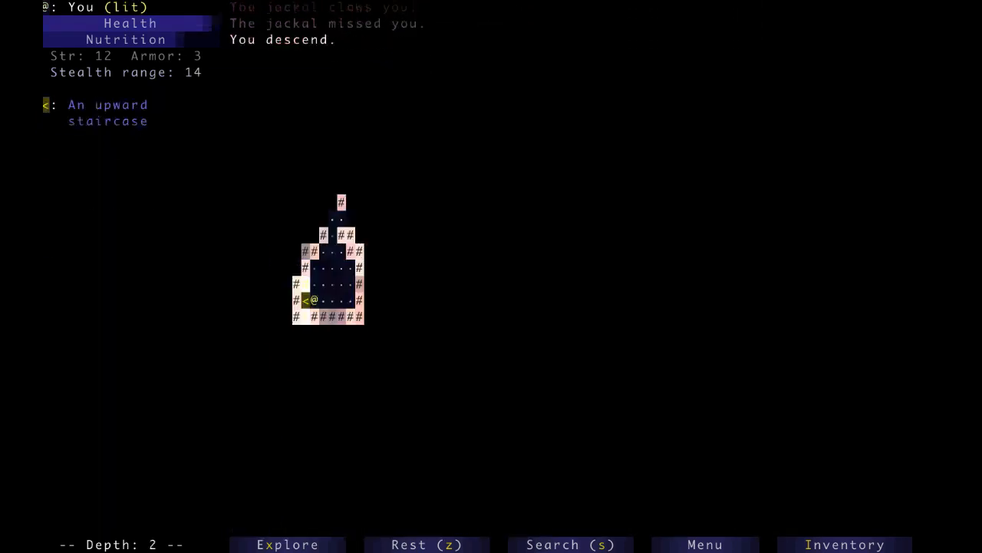
pyautogui.press('x')
pyautogui.press('Up')
pyautogui.press('Up')
pyautogui.press('Up')
pyautogui.press('Up')
pyautogui.press('Up')
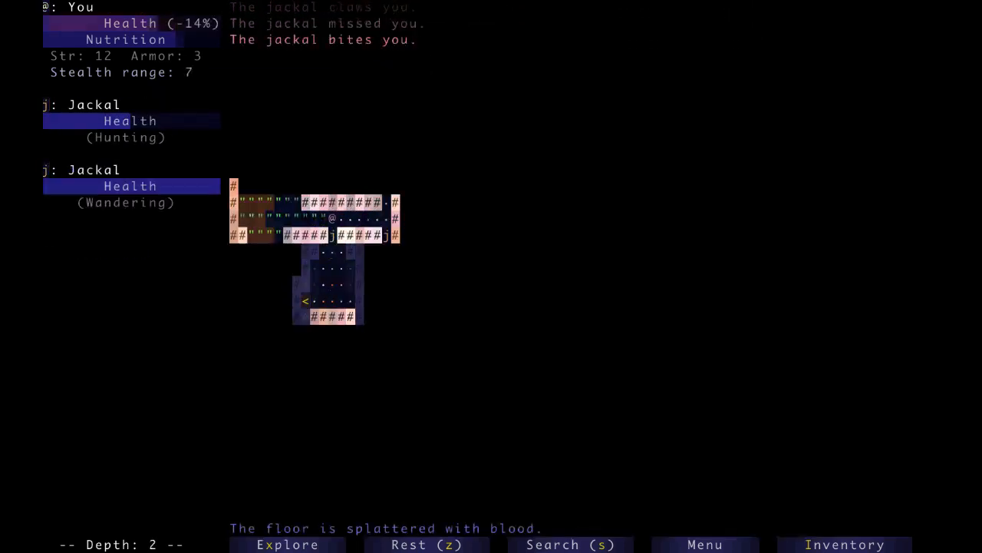
pyautogui.press('Down')
pyautogui.press('Down')
pyautogui.press('Down')
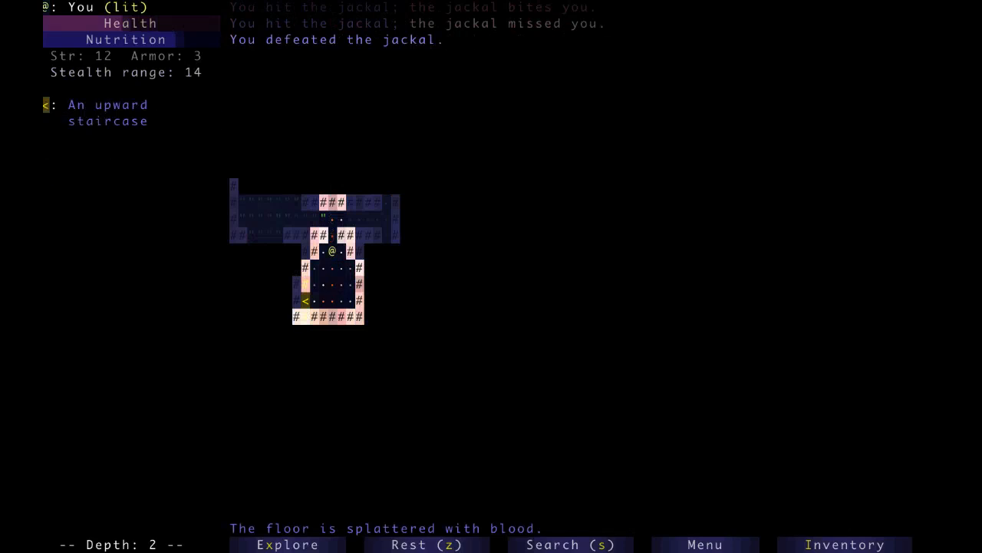
pyautogui.press('Left')
# Auto-explore east, kill the rat, and pick up the turquoise potion
pyautogui.press('x')
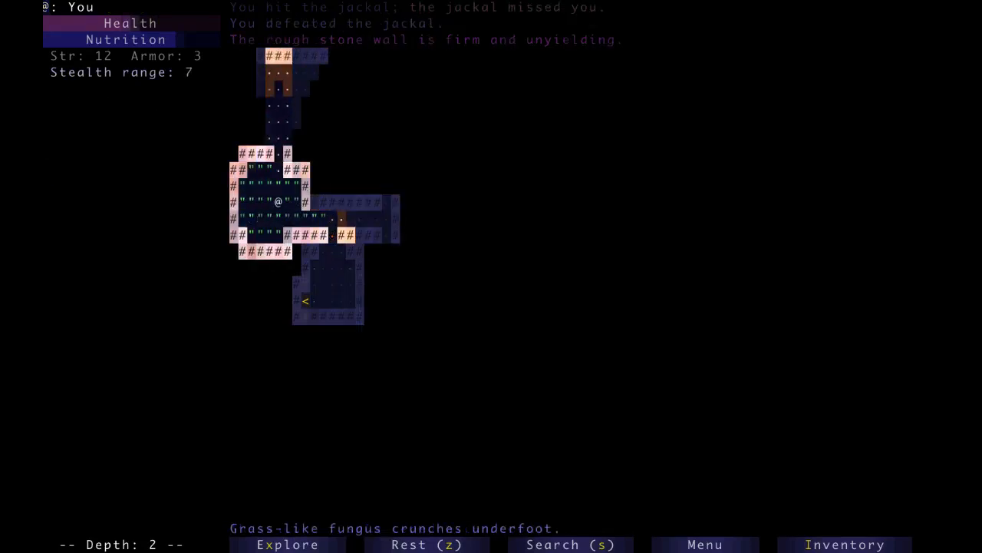
pyautogui.press('Right')
pyautogui.press('Right')
pyautogui.press('Right')
pyautogui.press('Right')
pyautogui.press('Right')
pyautogui.press('Right')
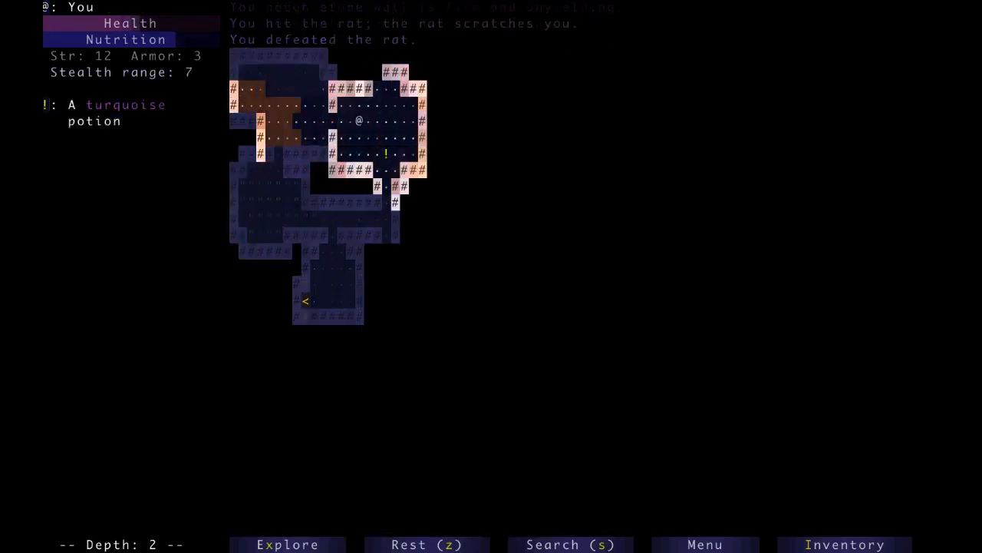
pyautogui.press('Right')
pyautogui.press('Down')
pyautogui.press('Down')
pyautogui.press('x')
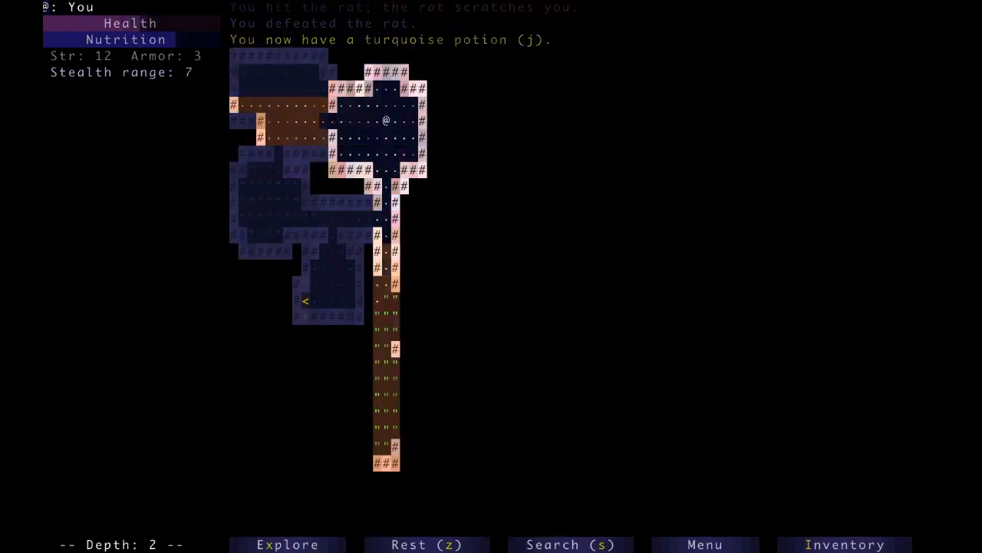
# Drink the brown and yellow potions, then wait for the confusion gas to disperse
pyautogui.press('a')
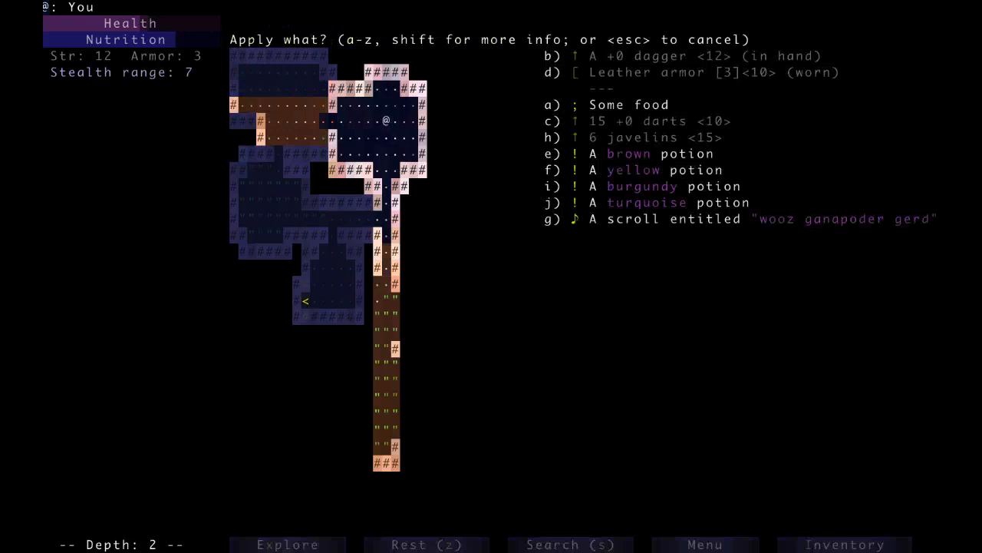
pyautogui.press('e')
pyautogui.press('a')
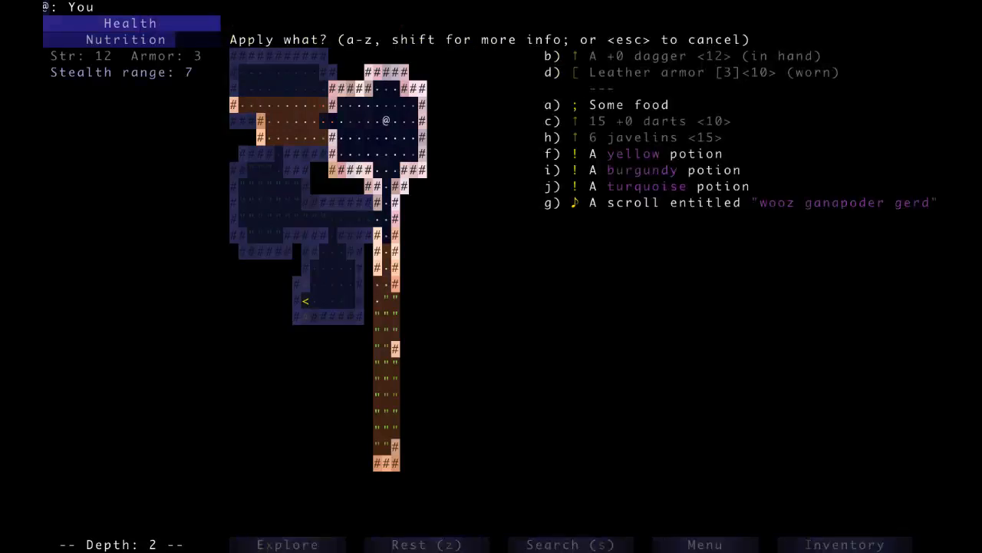
pyautogui.press('f')
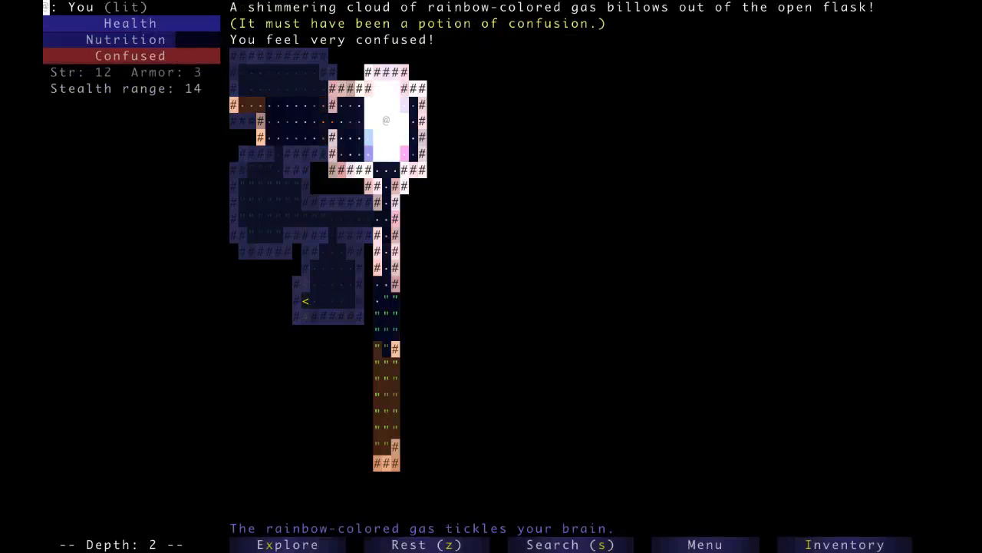
pyautogui.press('z')
pyautogui.press('z')
pyautogui.press('z')
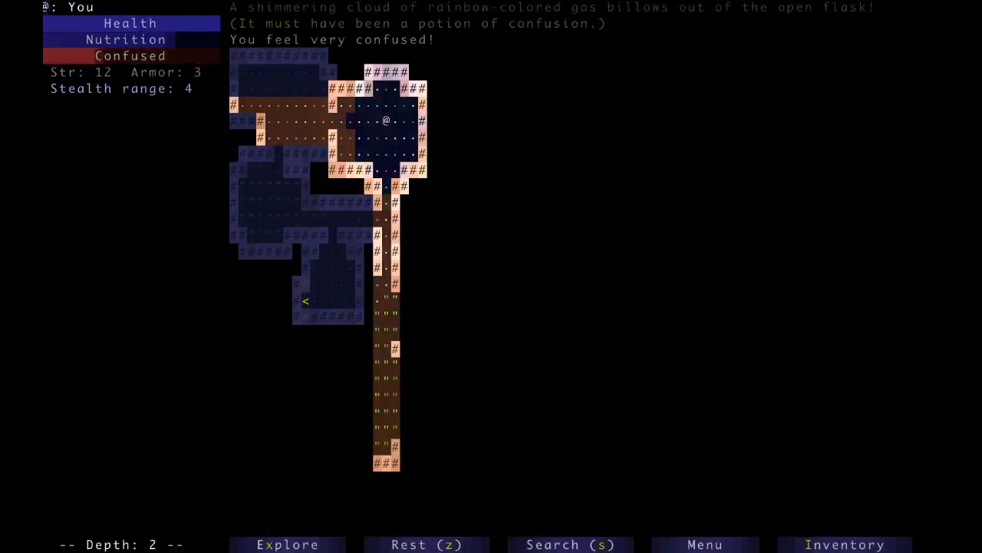
# Drink the burgundy and turquoise potions, revealing levitation and detect magic, then step south
pyautogui.press('a')
pyautogui.press('i')
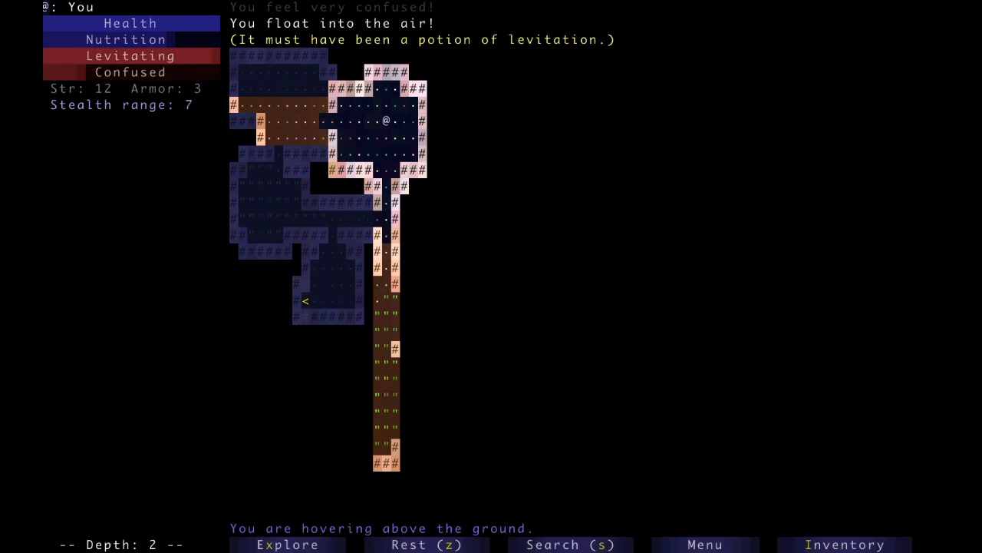
pyautogui.press('a')
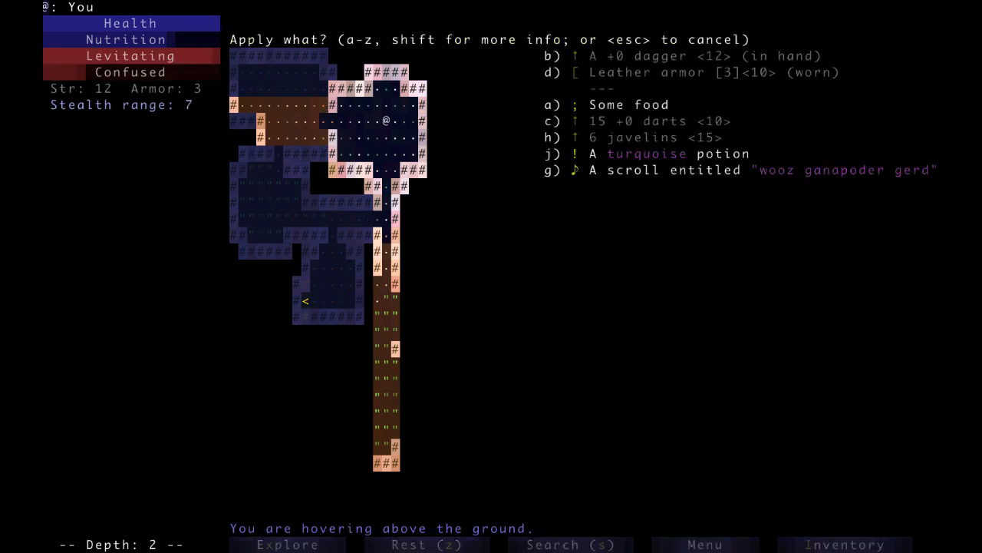
pyautogui.press('j')
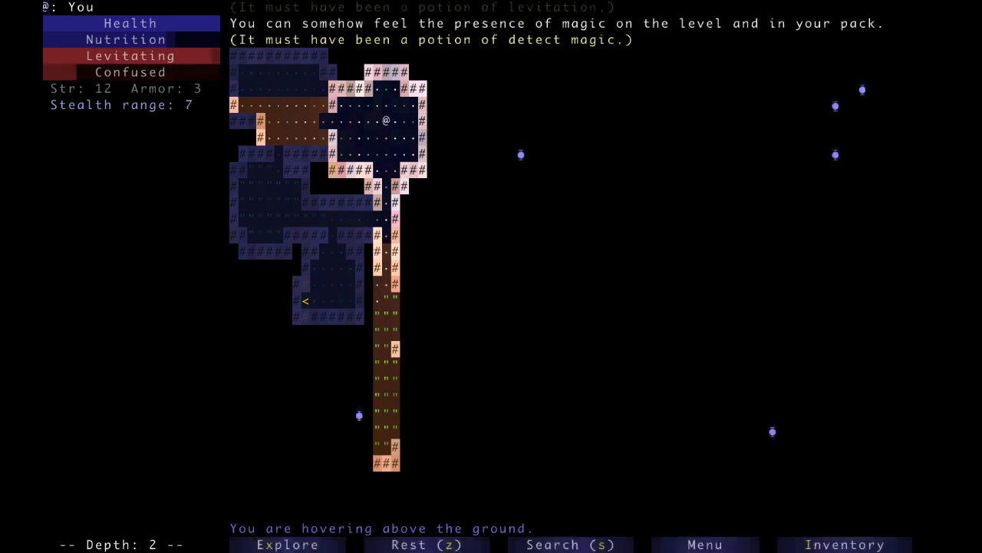
pyautogui.press('j')
pyautogui.press('j')
pyautogui.press('j')
pyautogui.press('j')
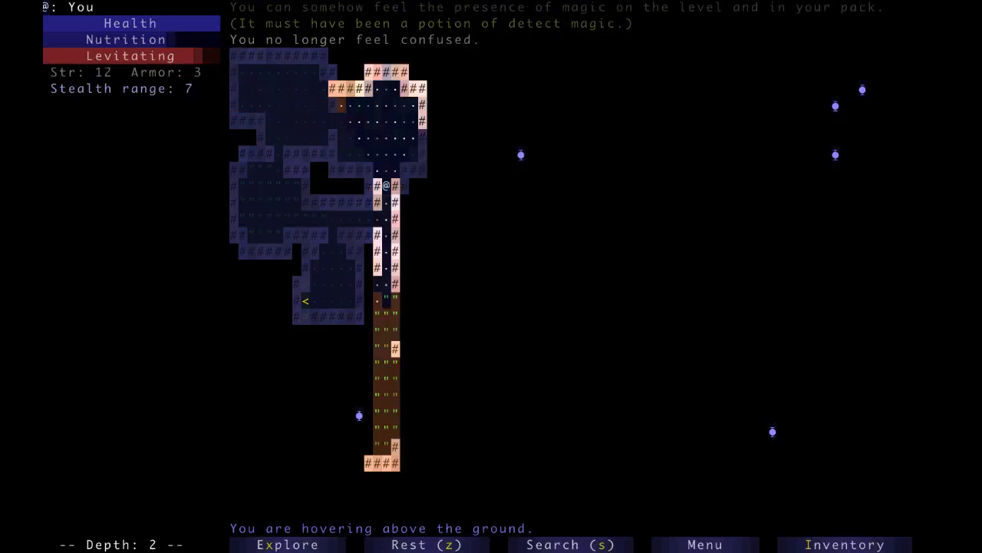
# Grab the corridor scroll, kill the sleeping kobold, rats and jackal, and collect the javelins
pyautogui.press('x')
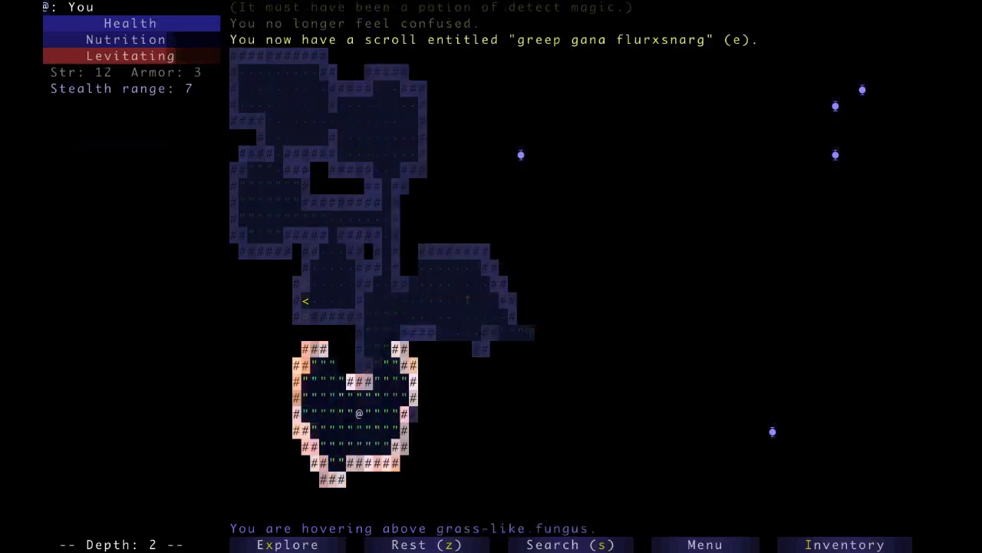
pyautogui.press('x')
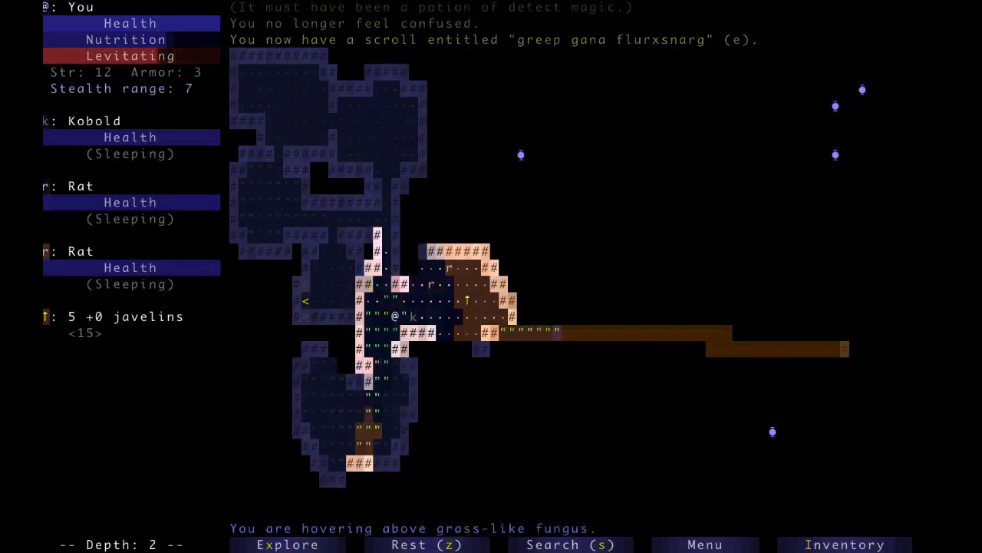
pyautogui.press('x')
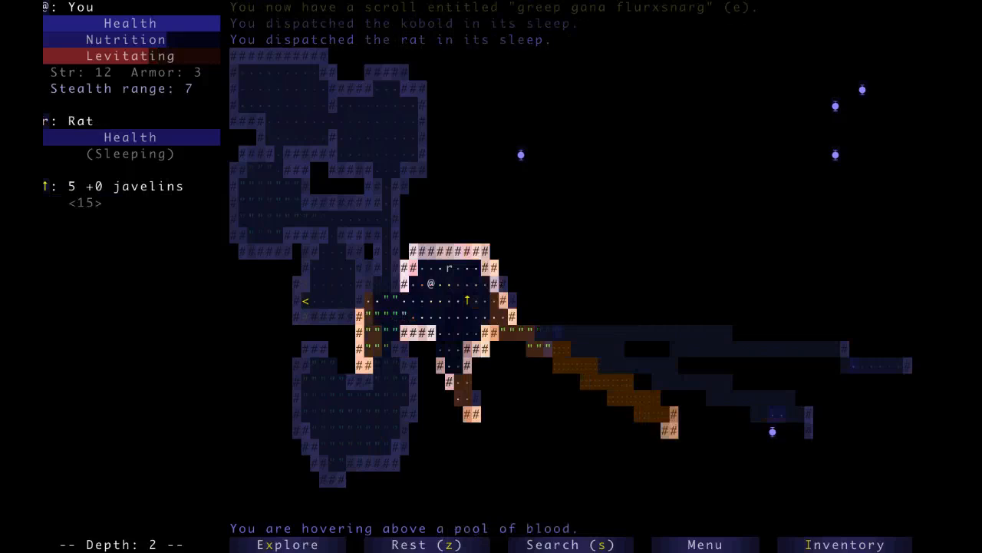
pyautogui.press('x')
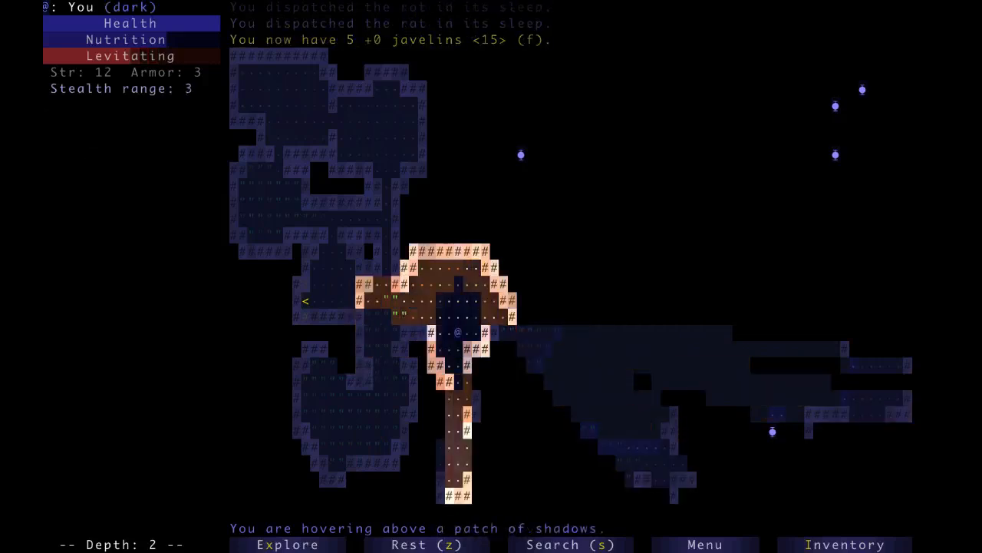
pyautogui.press('x')
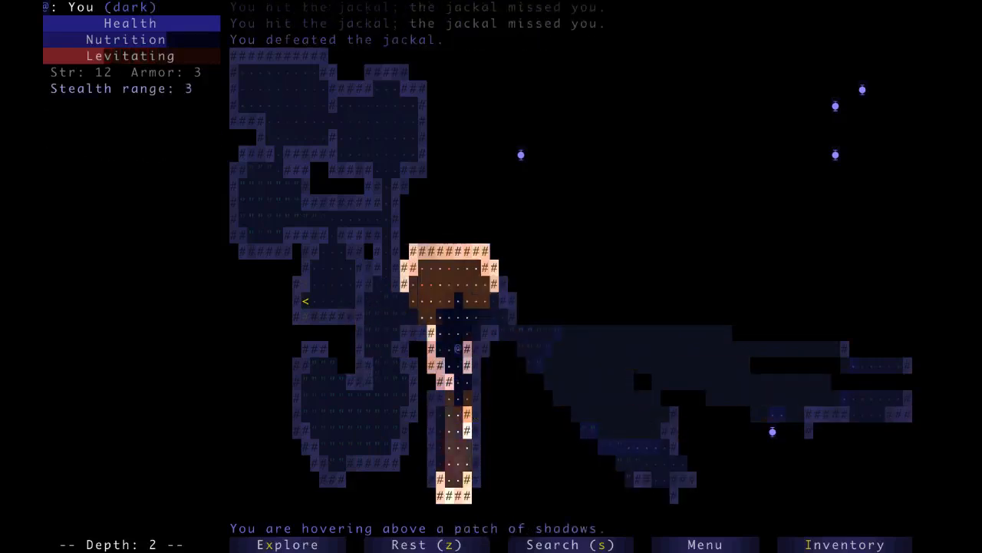
# Explore the grassy area east, collecting the gold and the green potion
pyautogui.press('x')
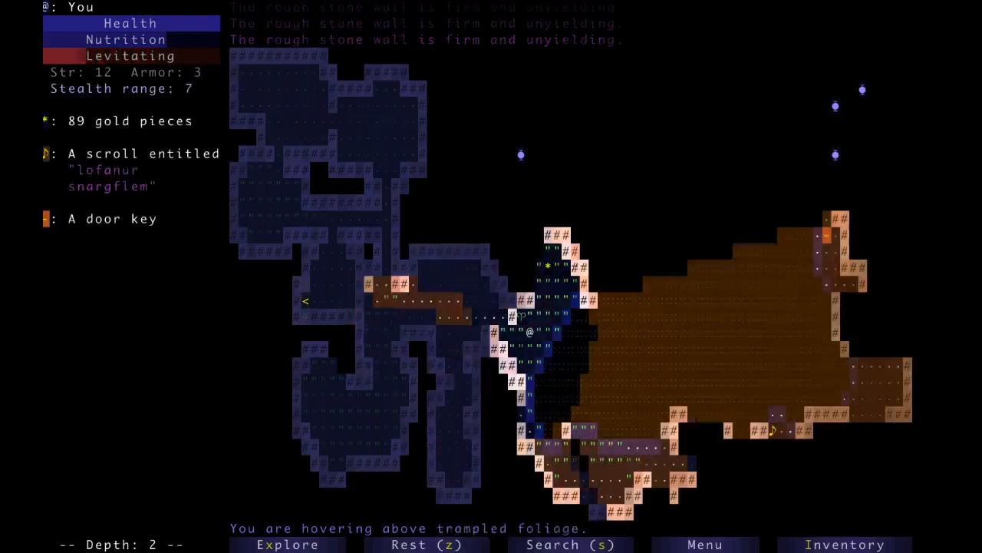
pyautogui.press('x')
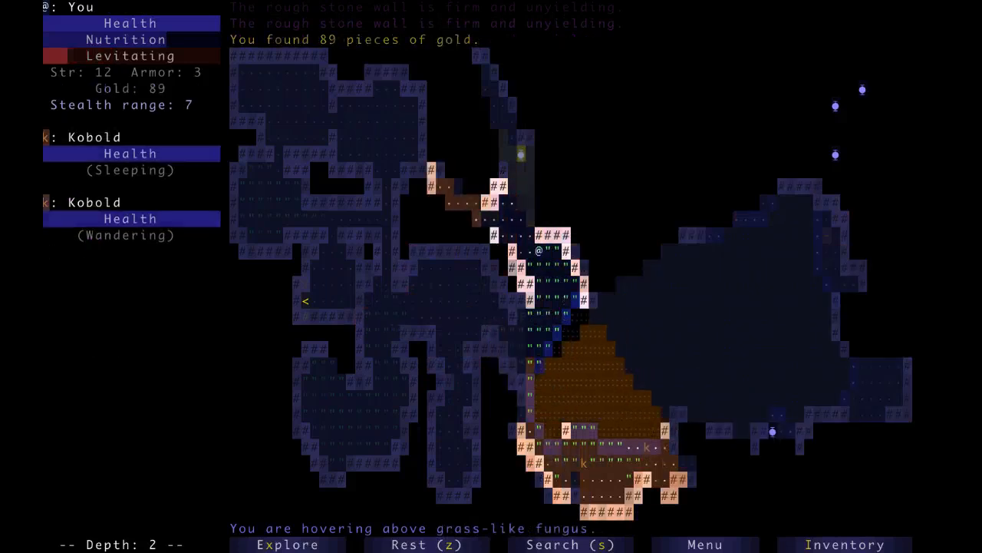
pyautogui.press('x')
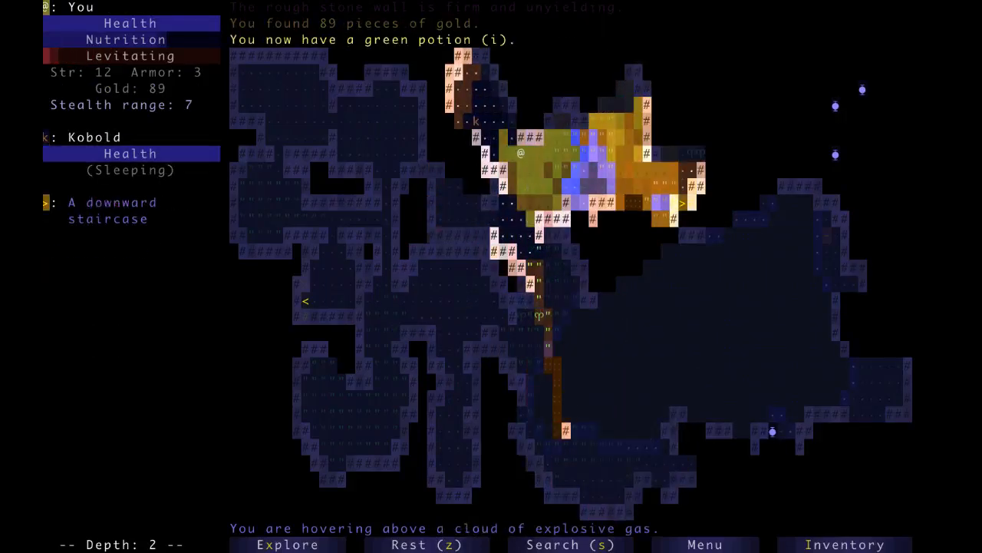
pyautogui.press('x')
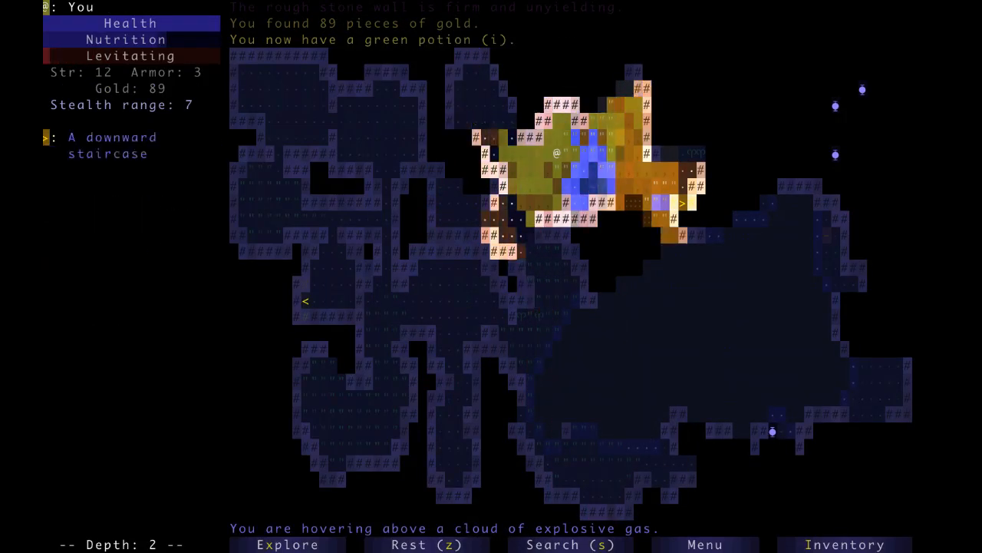
pyautogui.press('x')
# Work through the swamp and foliage toward the door key by the mud
pyautogui.press('x')
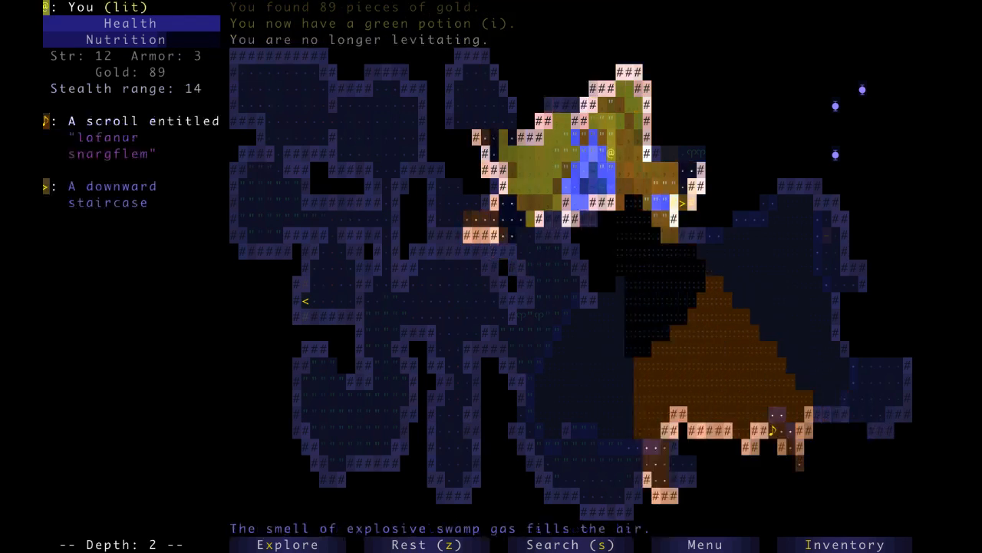
pyautogui.press('x')
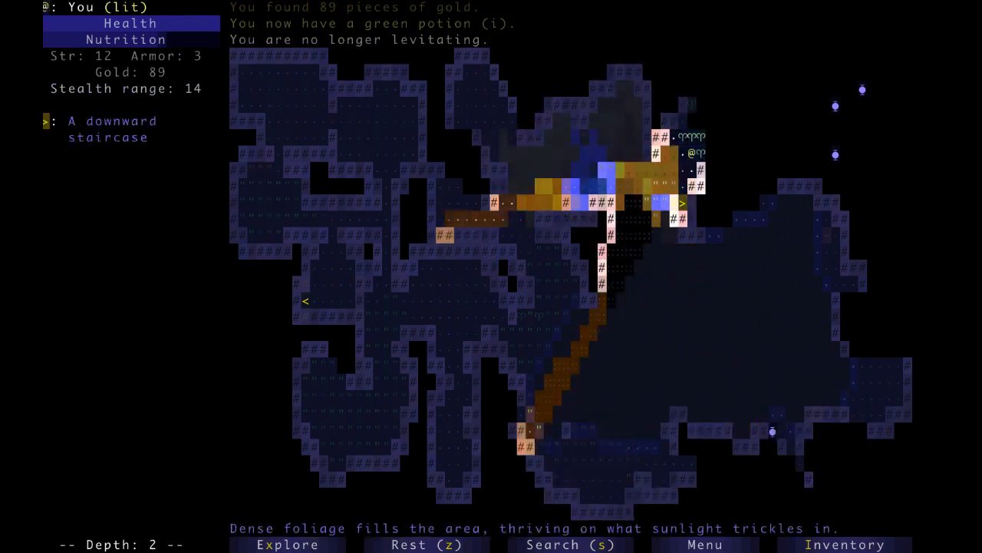
pyautogui.press('x')
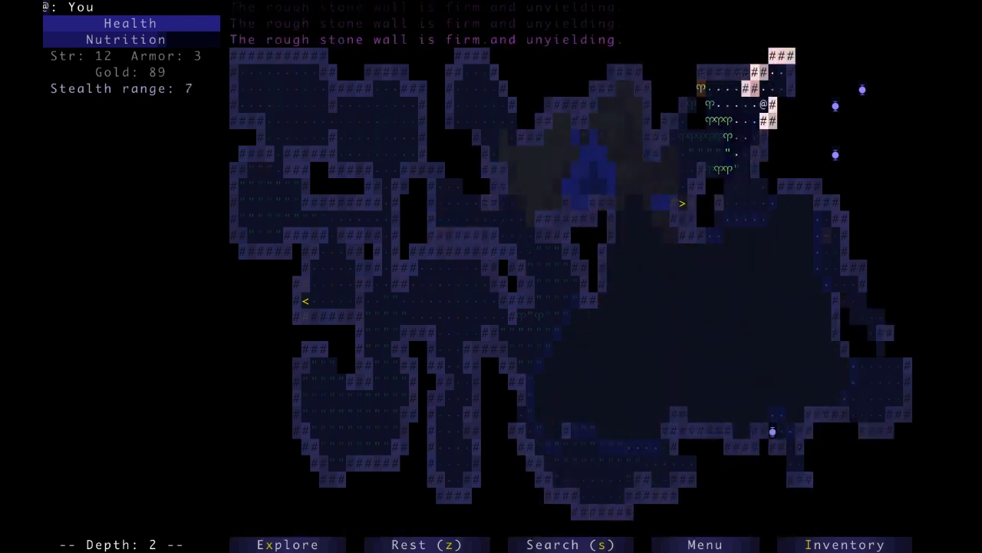
pyautogui.press('x')
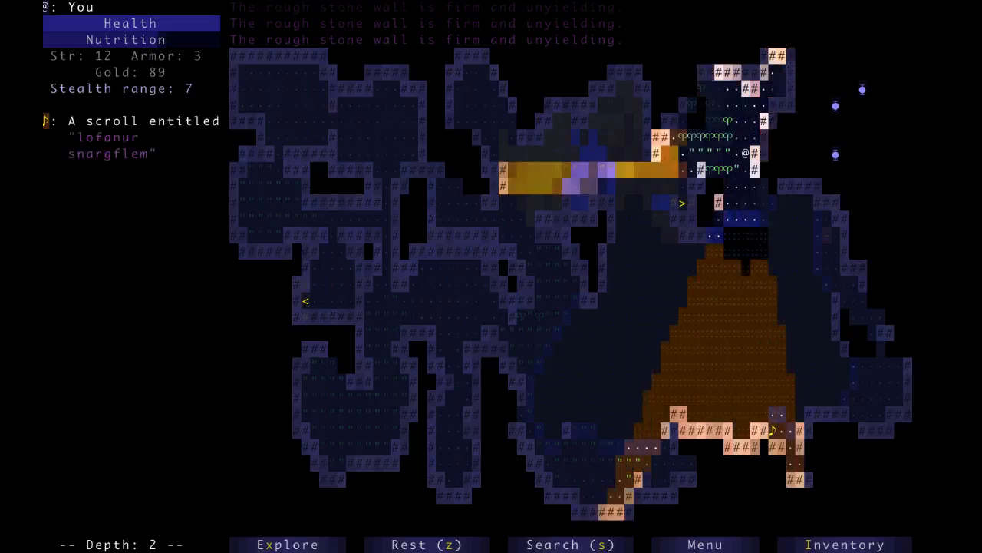
pyautogui.press('x')
pyautogui.press('x')
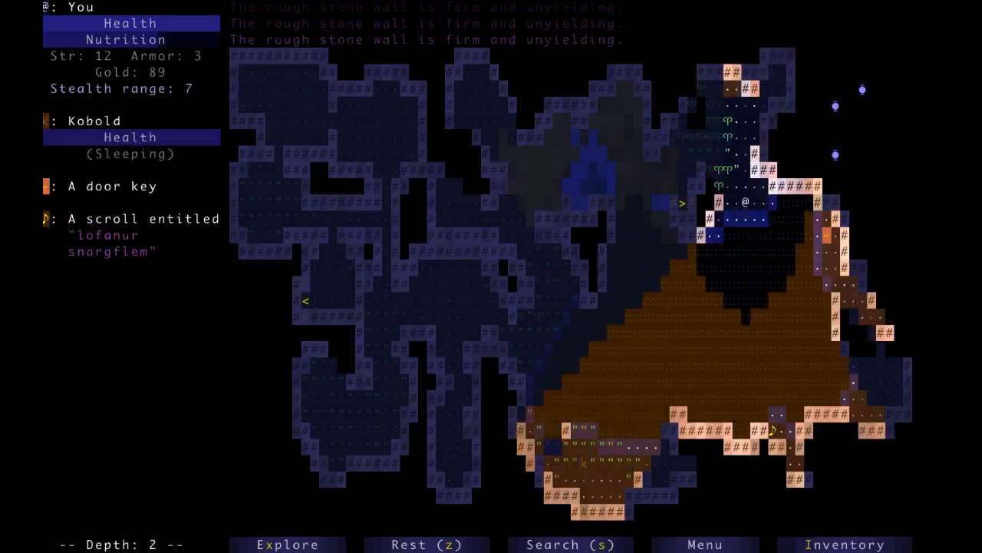
# Return west, dismiss the descend prompt, and collect the lofanur snargflem scroll to the north
pyautogui.press('x')
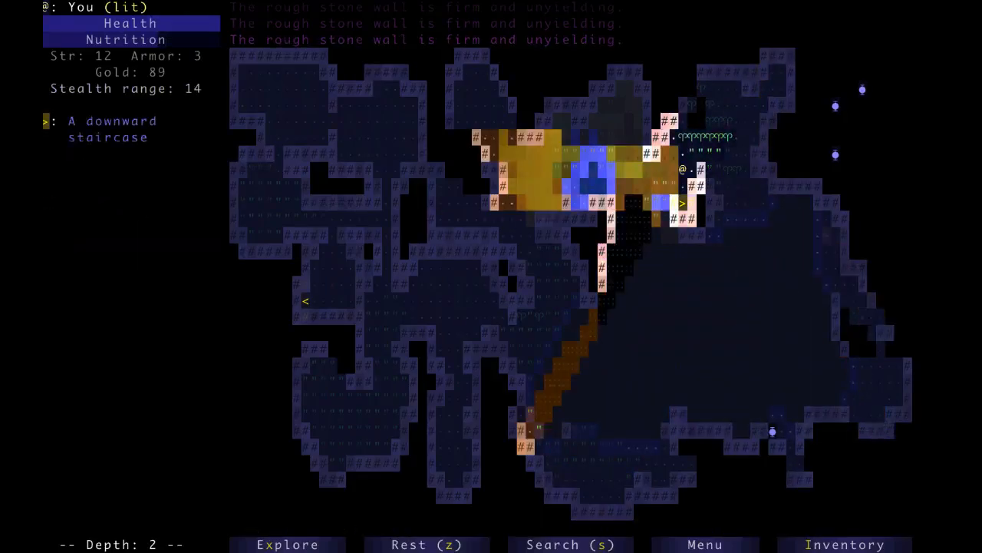
pyautogui.press('x')
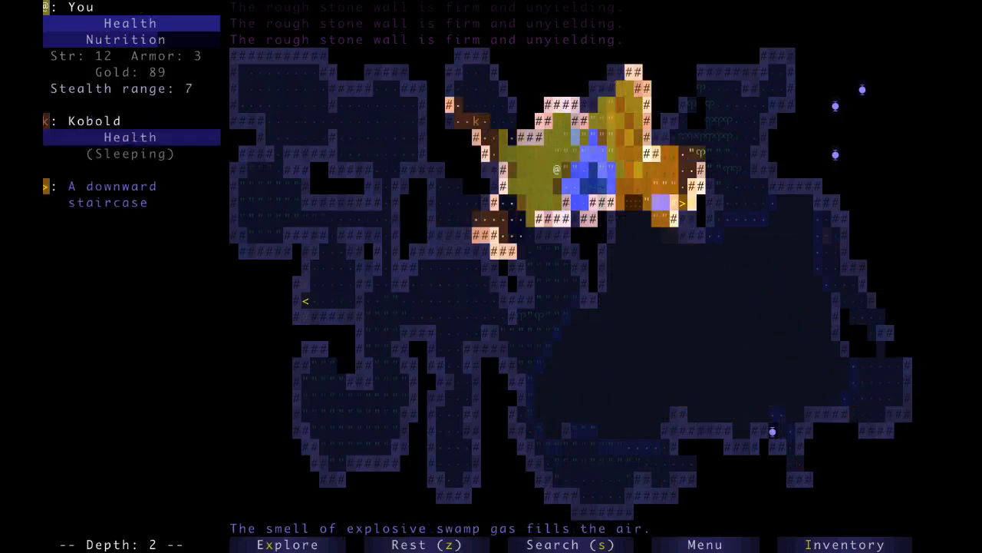
pyautogui.press('x')
pyautogui.press('>')
pyautogui.press('Escape')
pyautogui.press('x')
pyautogui.press('x')
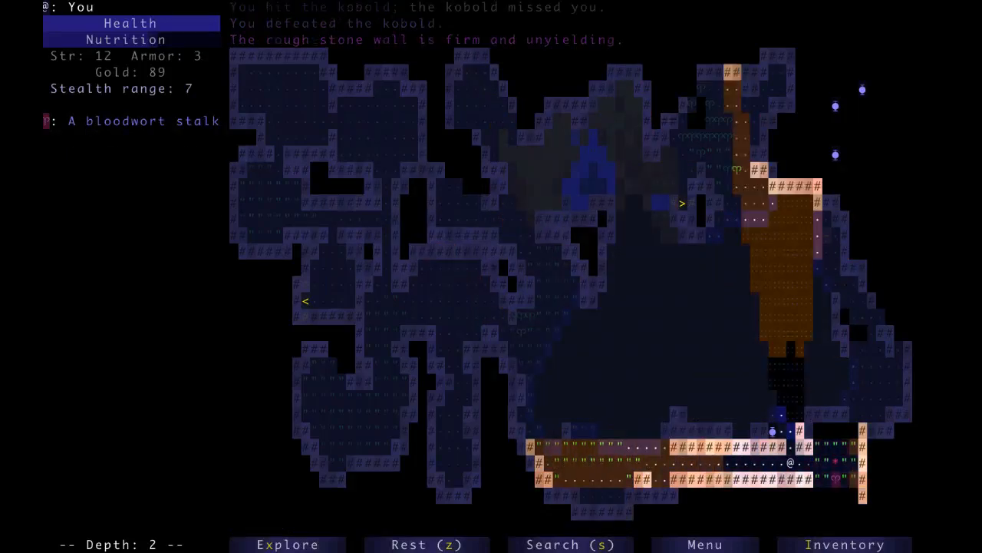
pyautogui.press('x')
pyautogui.press('x')
pyautogui.press('x')
# Take the door key from the altar, triggering the paralysis trap, and fight the biting rats
pyautogui.press('x')
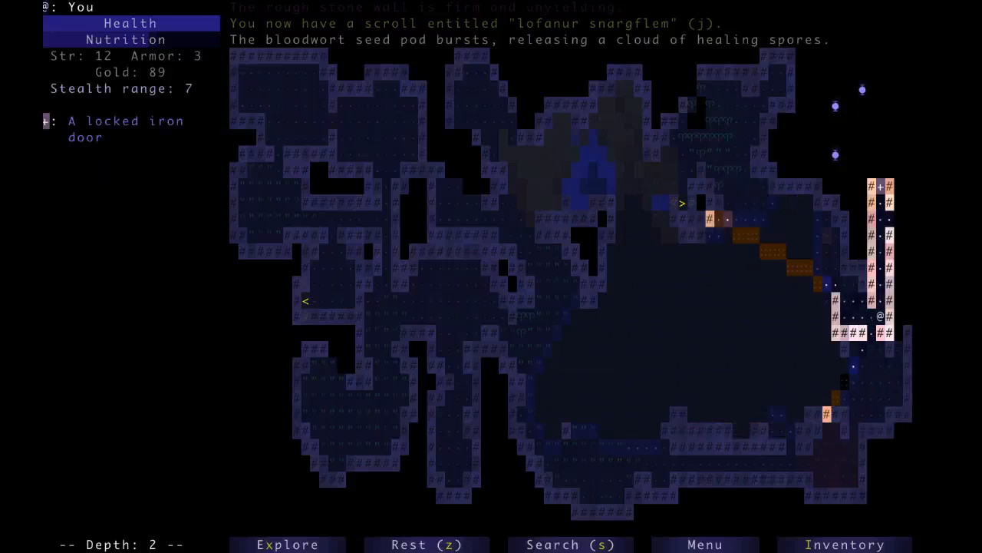
pyautogui.press('x')
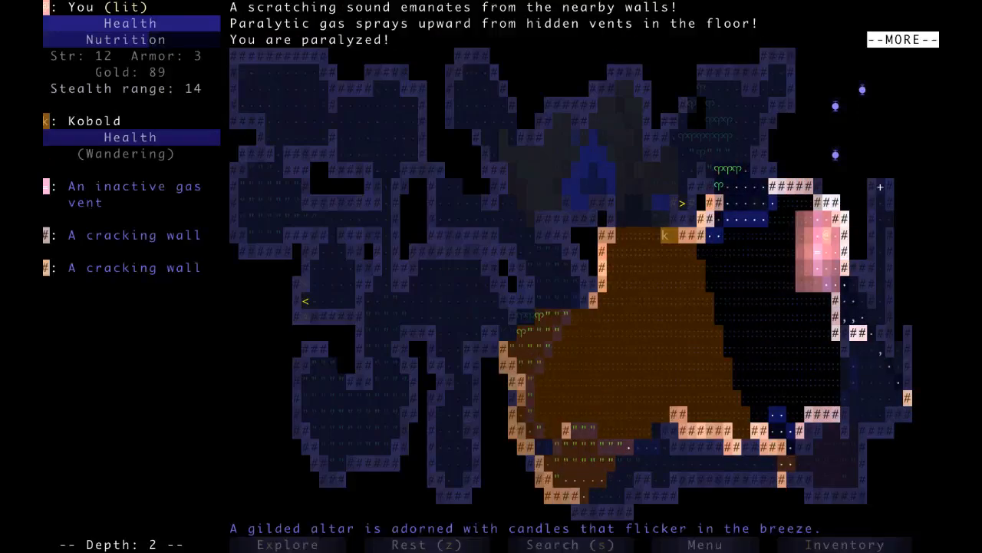
pyautogui.press('space')
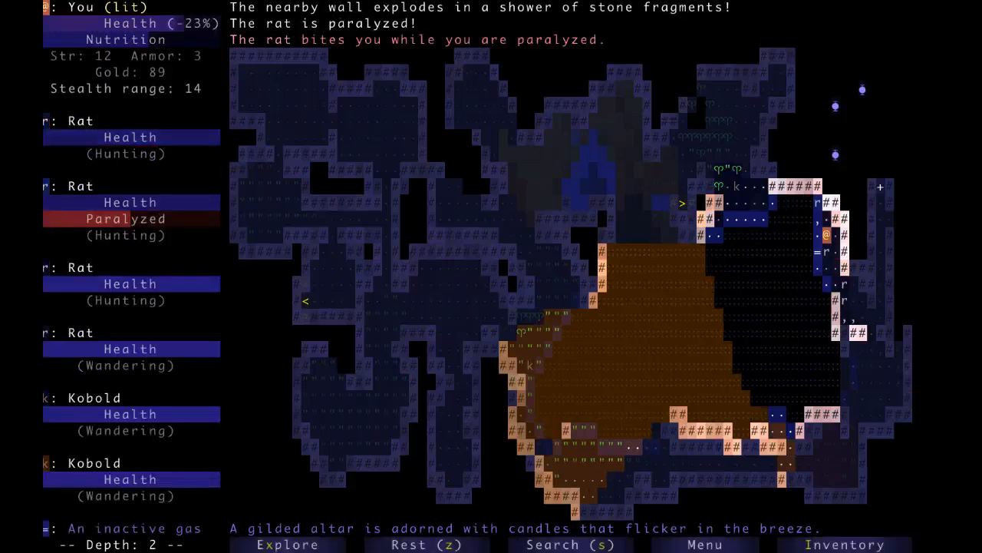
pyautogui.press('k')
pyautogui.press('k')
pyautogui.press('k')
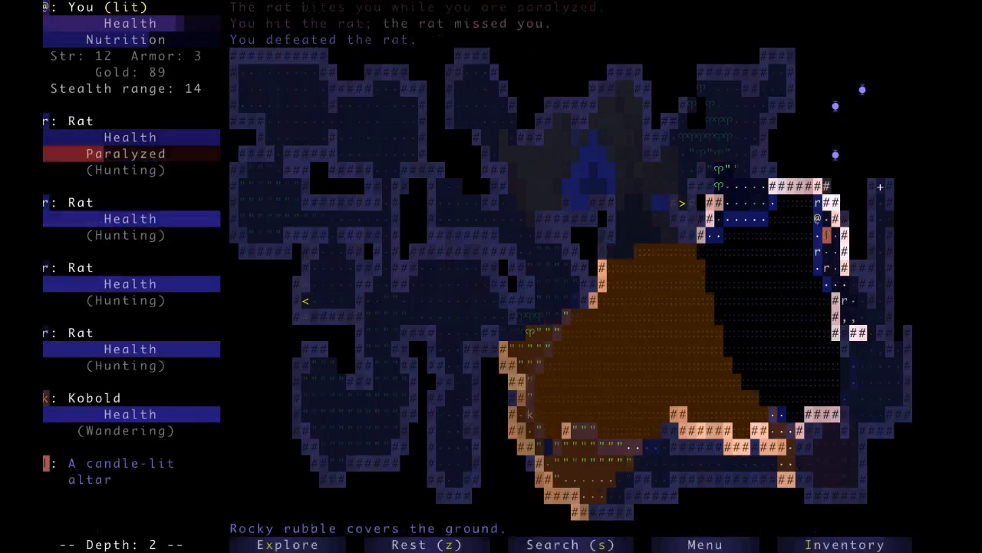
pyautogui.press('k')
pyautogui.press('j')
pyautogui.press('j')
pyautogui.press('j')
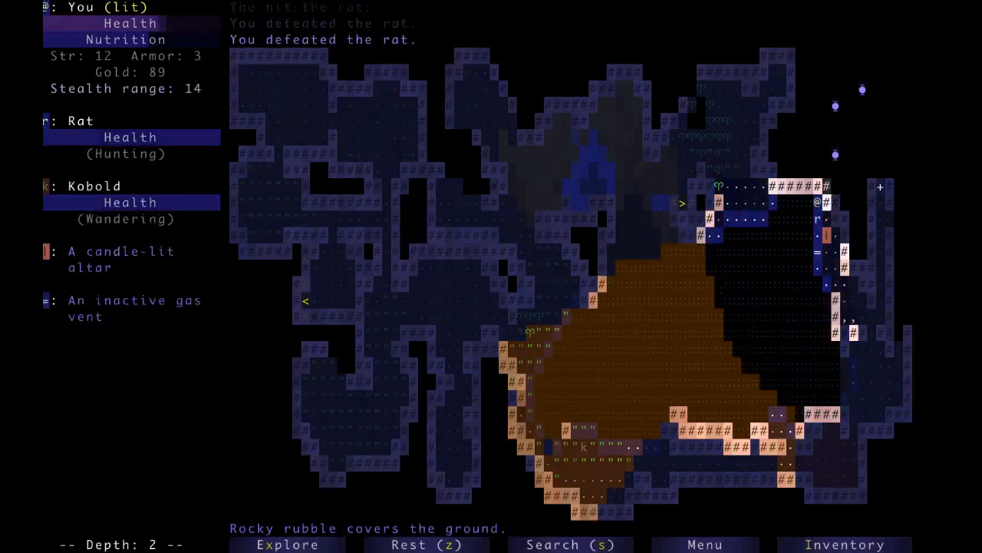
pyautogui.press('j')
pyautogui.press('j')
pyautogui.press('j')
pyautogui.press('j')
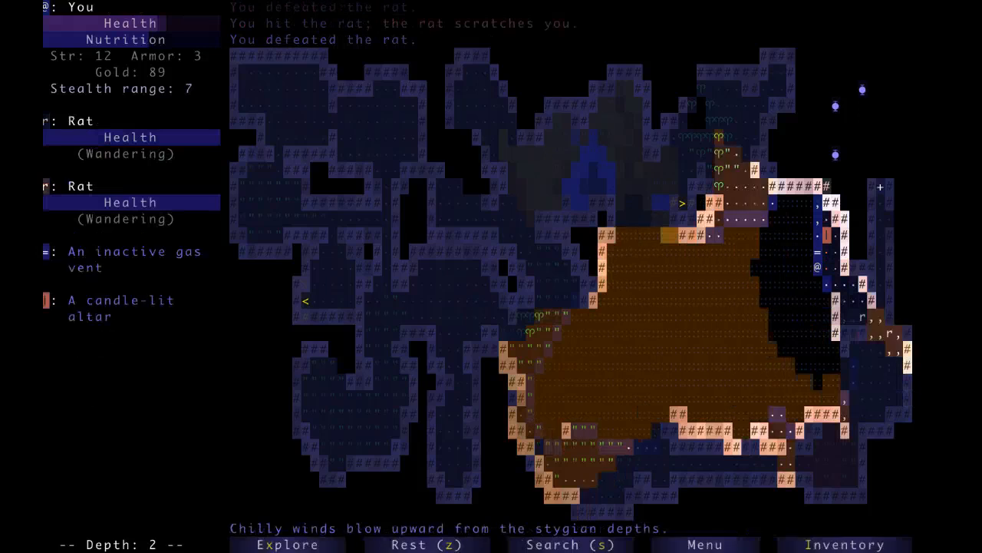
pyautogui.press('j')
pyautogui.press('j')
# Advance east and kill the remaining rats from the ambush
pyautogui.press('l')
pyautogui.press('l')
pyautogui.press('l')
pyautogui.press('l')
pyautogui.press('l')
pyautogui.press('s')
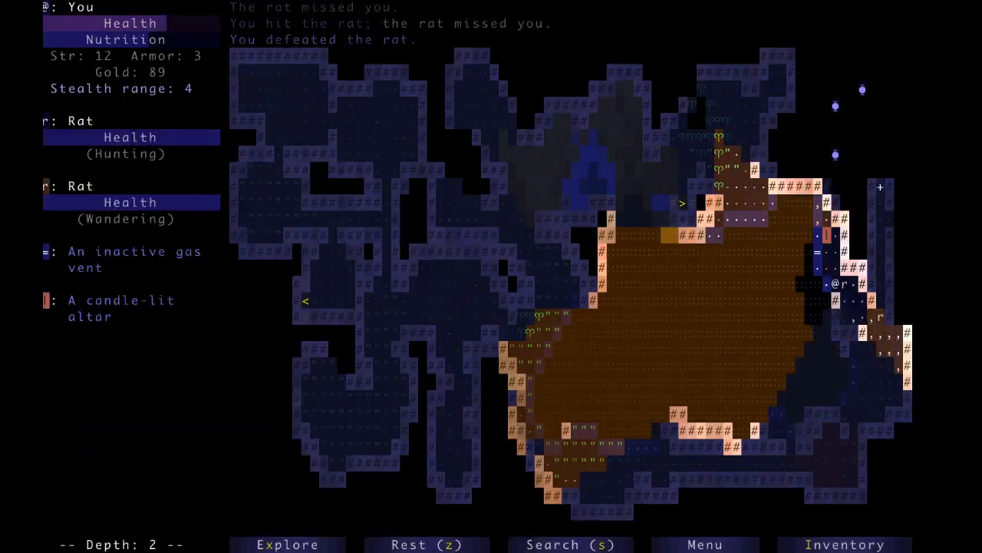
pyautogui.press('l')
pyautogui.press('l')
pyautogui.press('h')
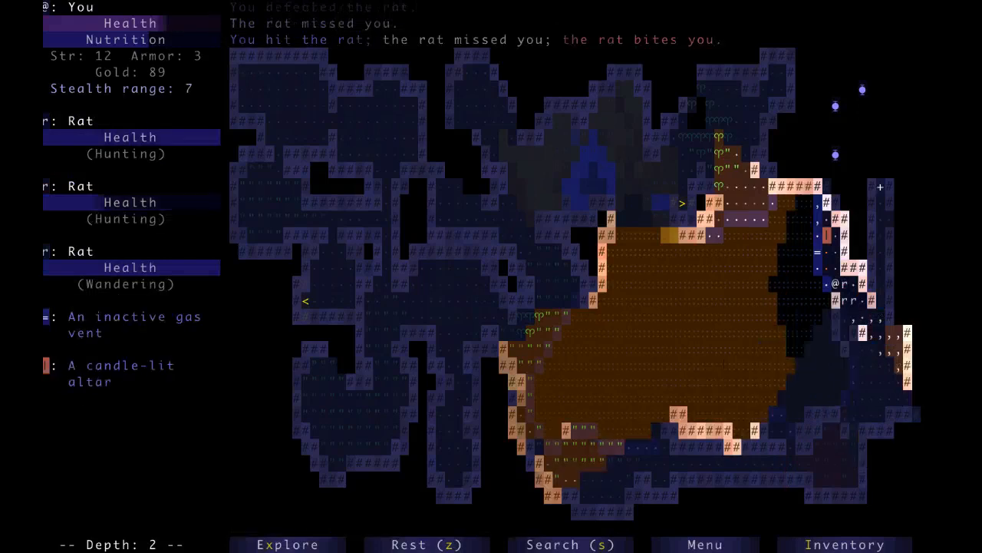
pyautogui.press('h')
pyautogui.press('h')
pyautogui.press('h')
pyautogui.press('l')
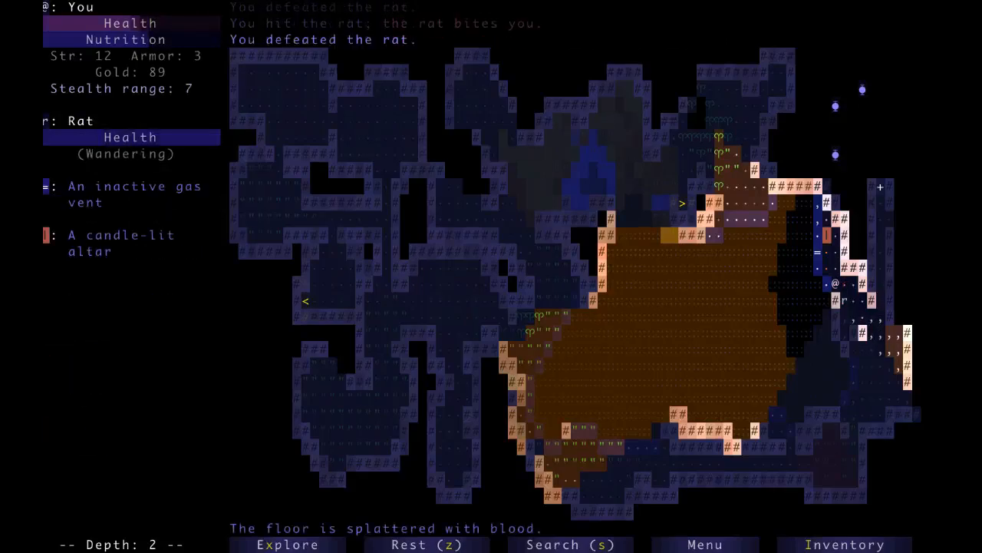
pyautogui.press('l')
pyautogui.press('n')
# Walk back north and unlock the iron vault door with the key
pyautogui.press('k')
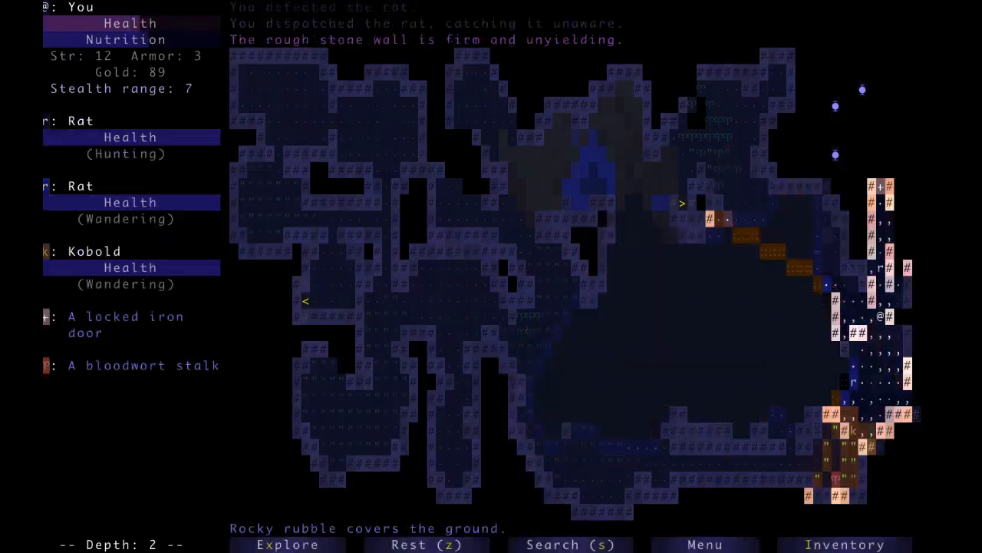
pyautogui.press('k')
pyautogui.press('k')
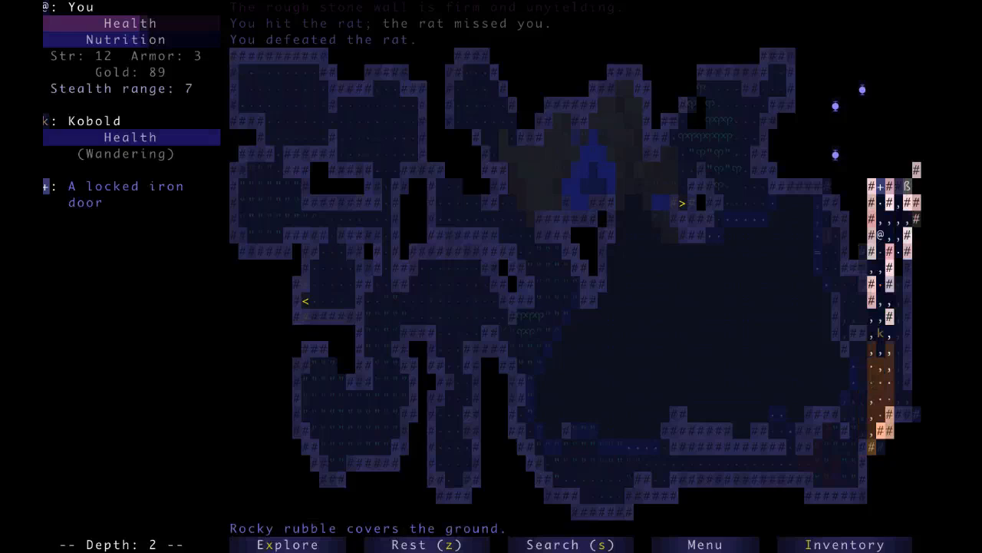
pyautogui.press('k')
pyautogui.press('k')
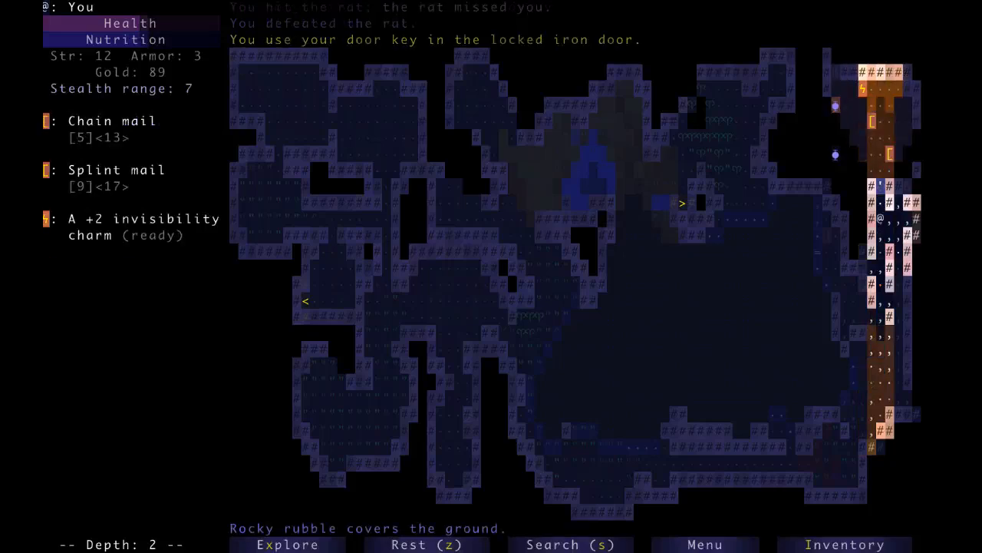
# Kill the approaching kobold and return north to the vault
pyautogui.press('j')
pyautogui.press('j')
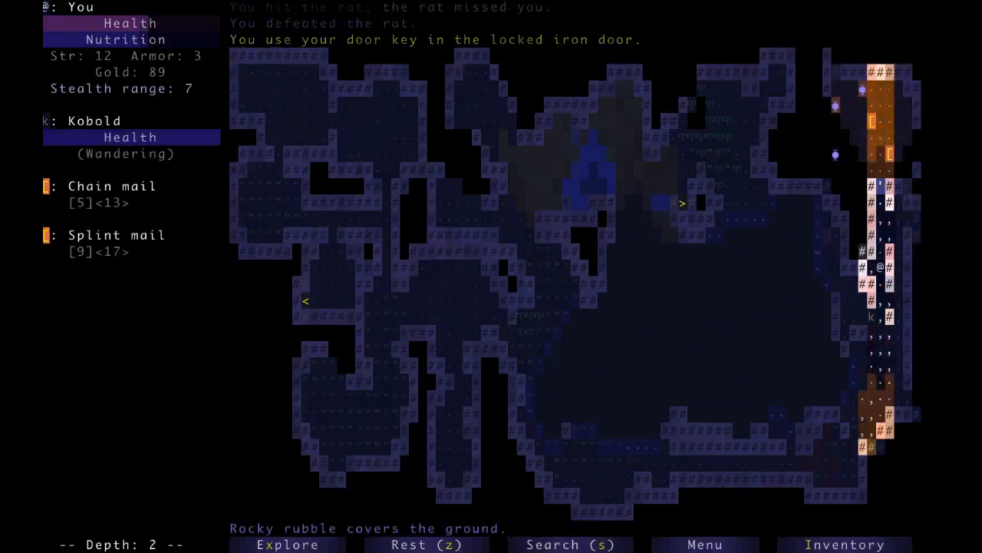
pyautogui.press('j')
pyautogui.press('j')
pyautogui.press('j')
pyautogui.press('j')
pyautogui.press('k')
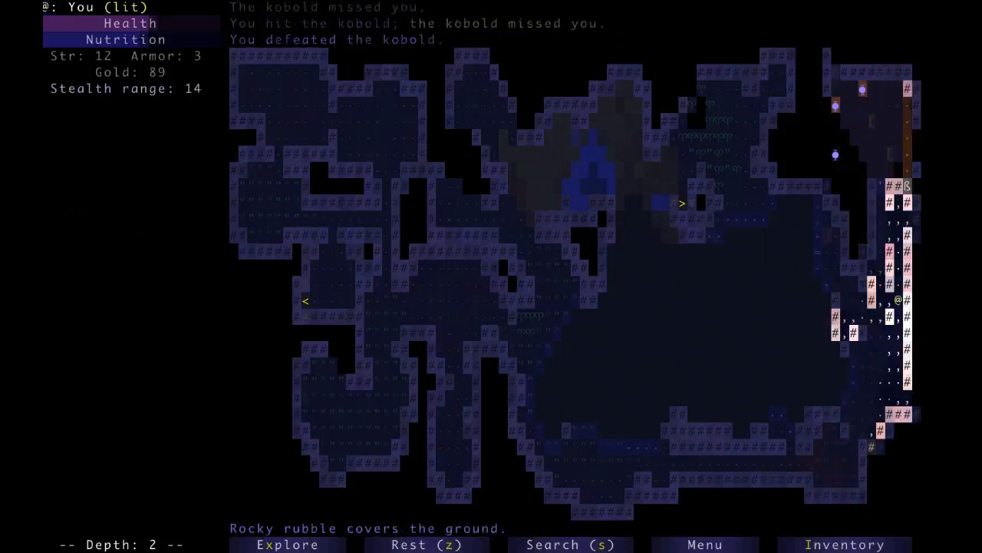
pyautogui.press('k')
pyautogui.press('k')
pyautogui.press('k')
pyautogui.press('k')
pyautogui.press('k')
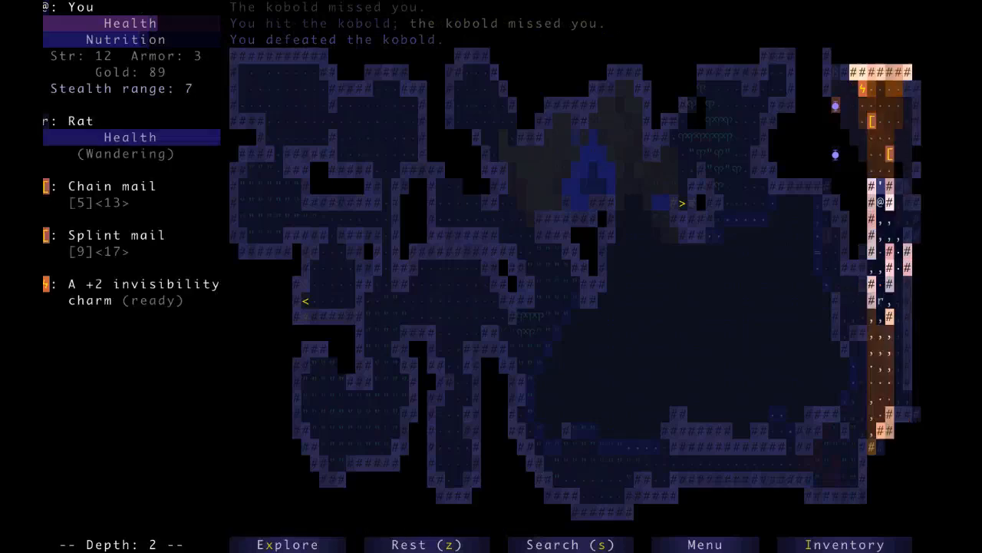
pyautogui.press('k')
# Enter the vault and take the ring of transference, sealing the other altars
pyautogui.press('y')
pyautogui.press('y')
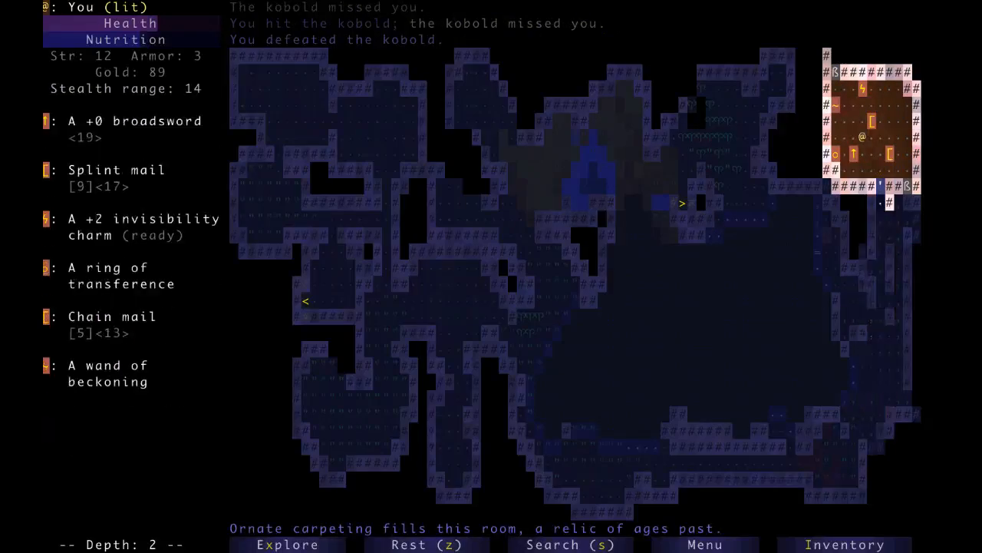
pyautogui.press('h')
pyautogui.press('h')
pyautogui.press('b')
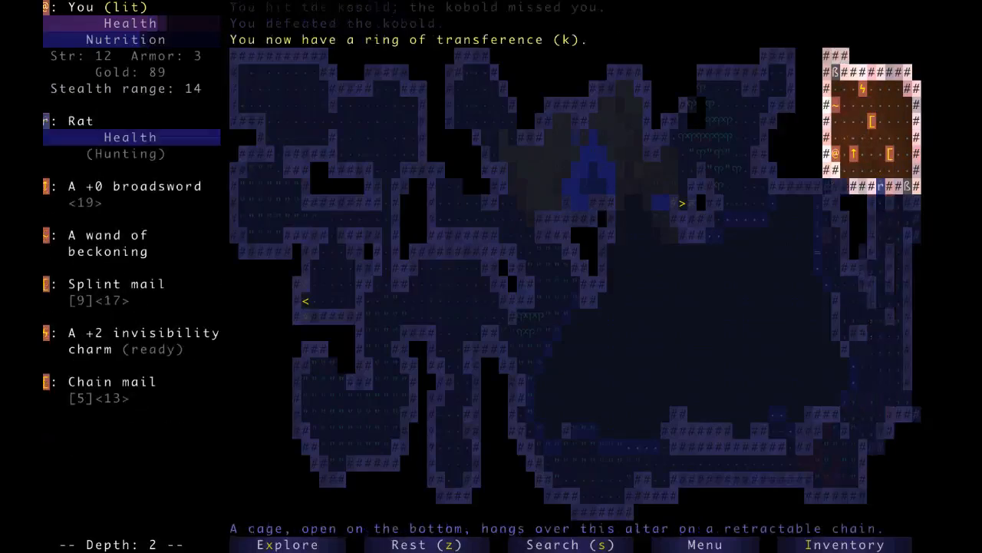
pyautogui.press('u')
pyautogui.press('l')
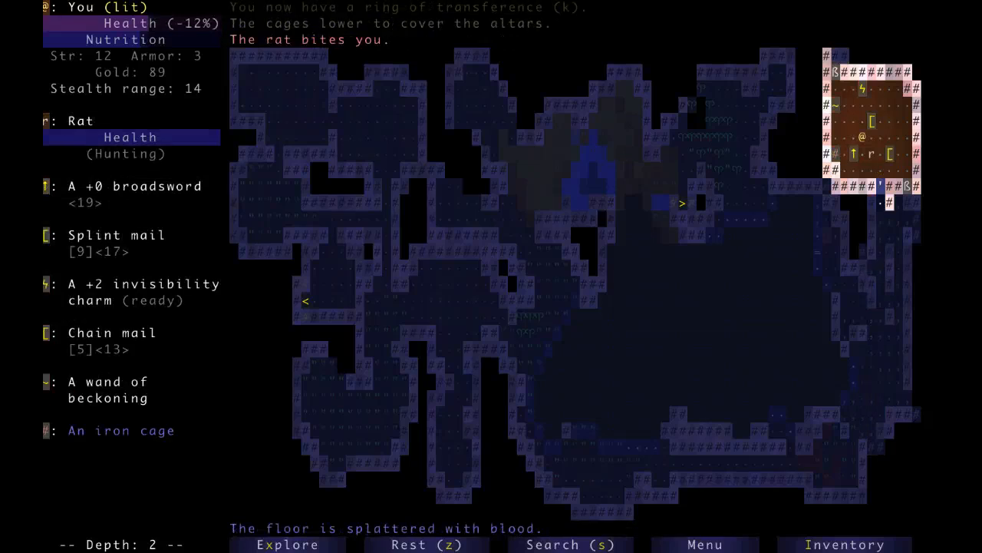
# Put on the ring, kill the attacking rat, and travel back south down the corridor
pyautogui.press('e')
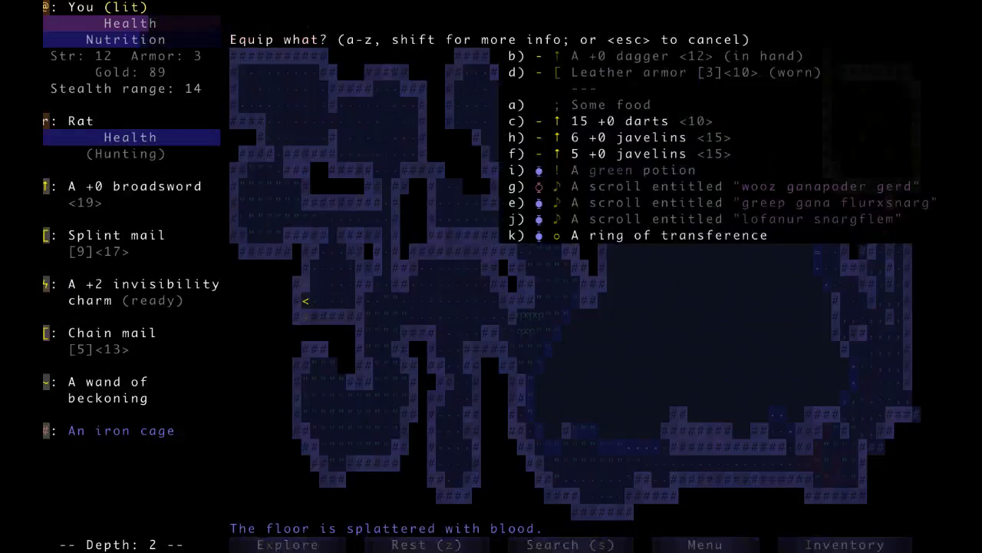
pyautogui.press('k')
pyautogui.press('Right')
pyautogui.press('Right')
pyautogui.press('Right')
pyautogui.press('x')
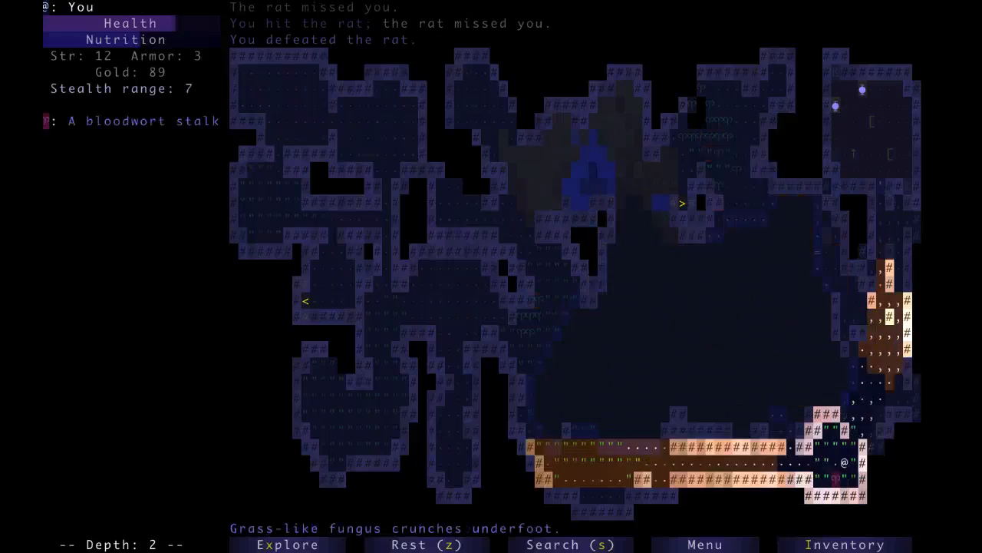
# Kill the monkey, descend the stairs to depth 3, and drink the green potion, gaining telepathy
pyautogui.press('Up')
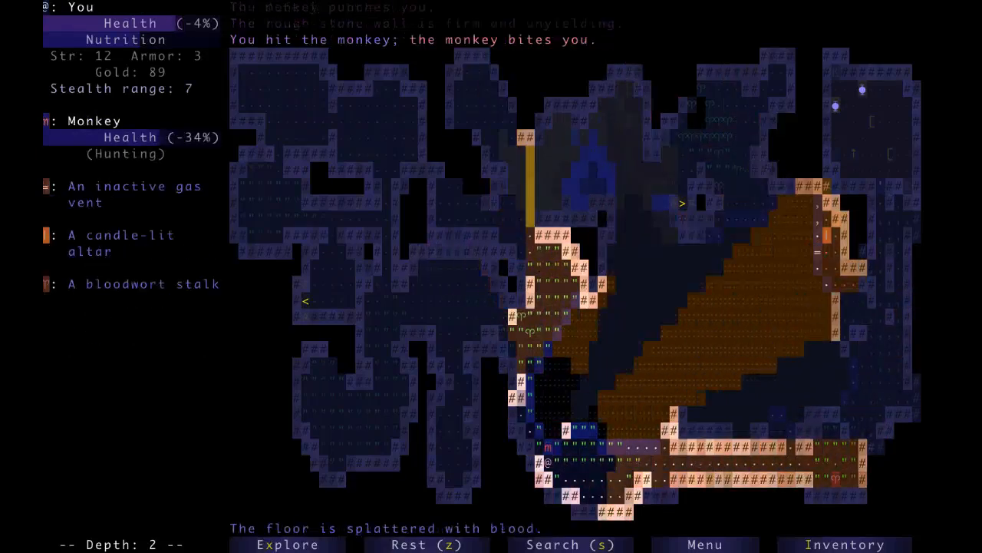
pyautogui.press('Up')
pyautogui.press('Up')
pyautogui.press('x')
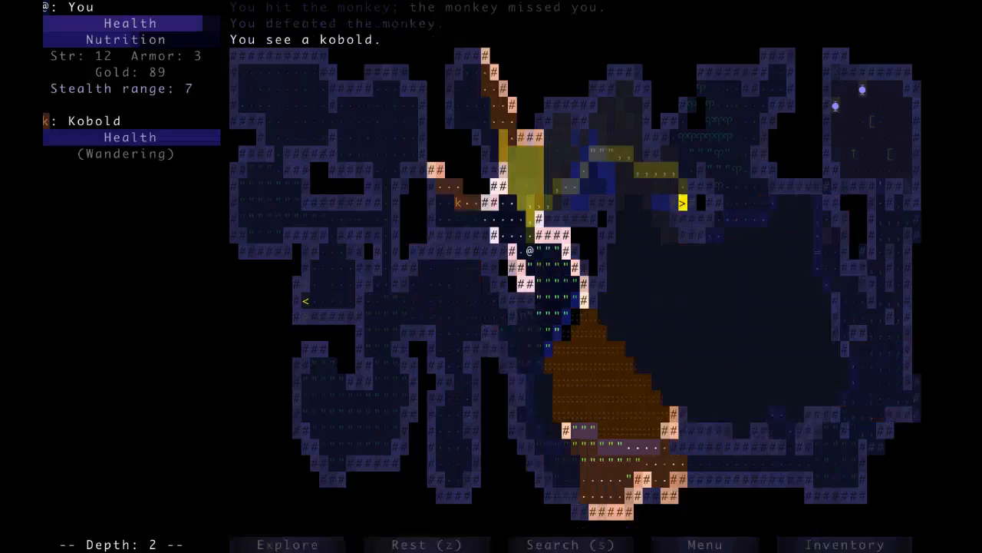
pyautogui.hotkey('shift', '.')
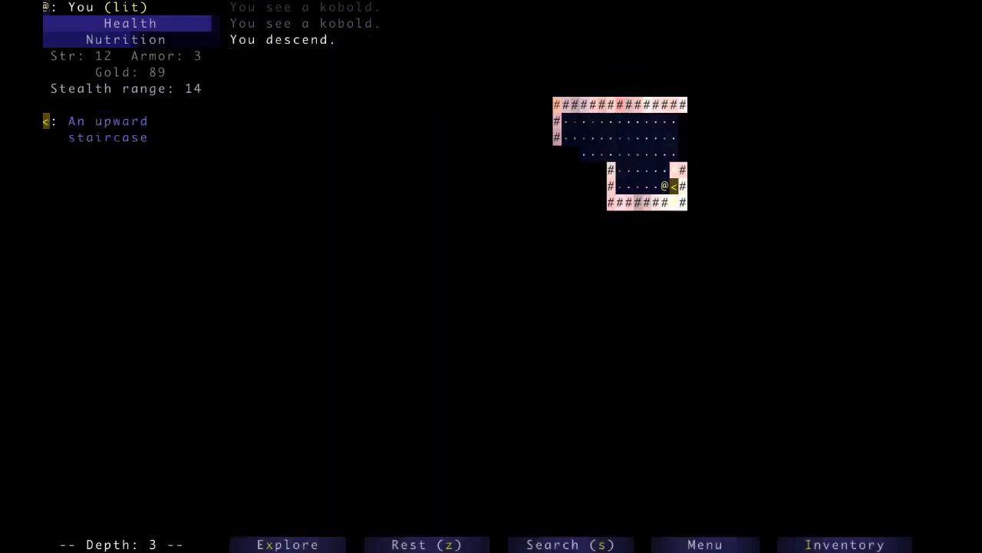
pyautogui.press('a')
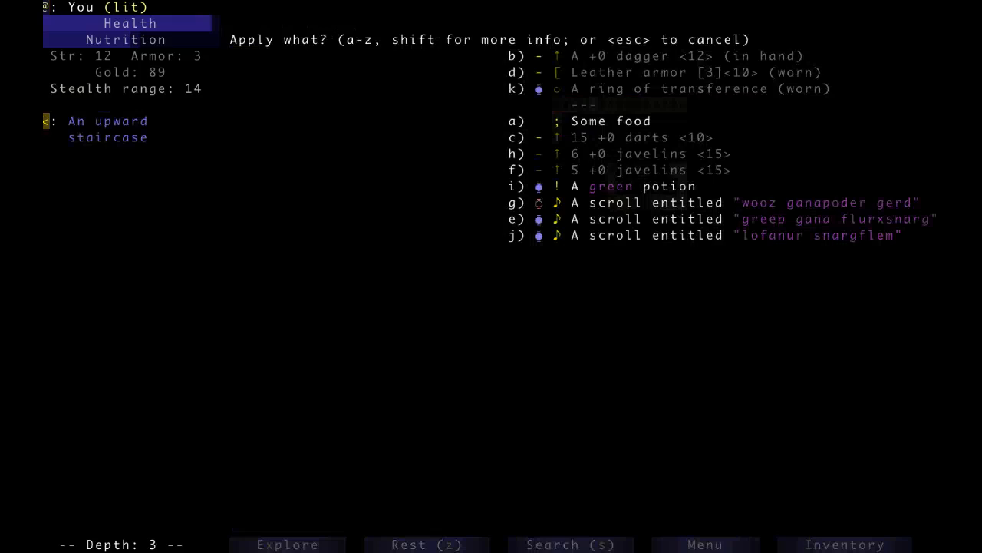
pyautogui.press('i')
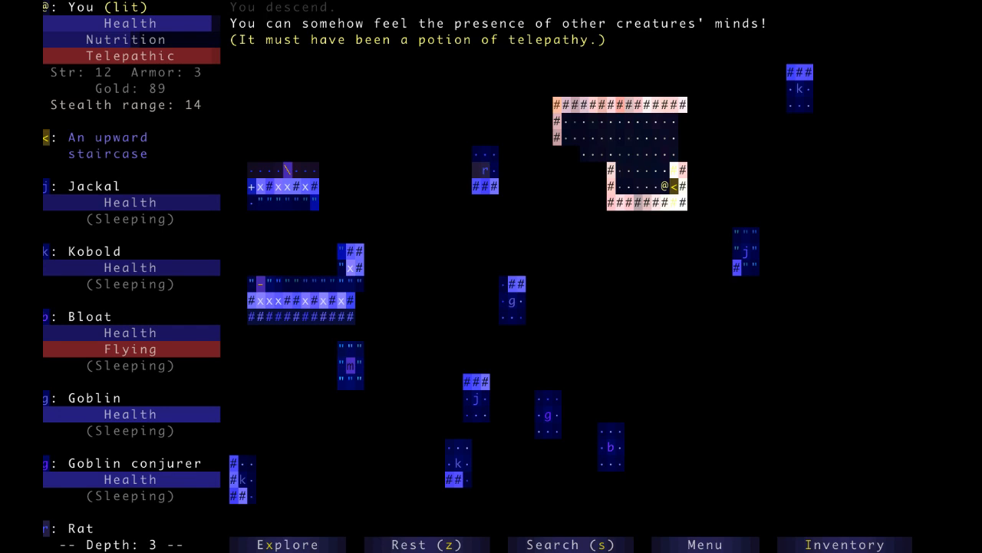
# Auto-explore depth 3's rooms east and south, fighting the jackal and finding the down staircase
pyautogui.press('x')
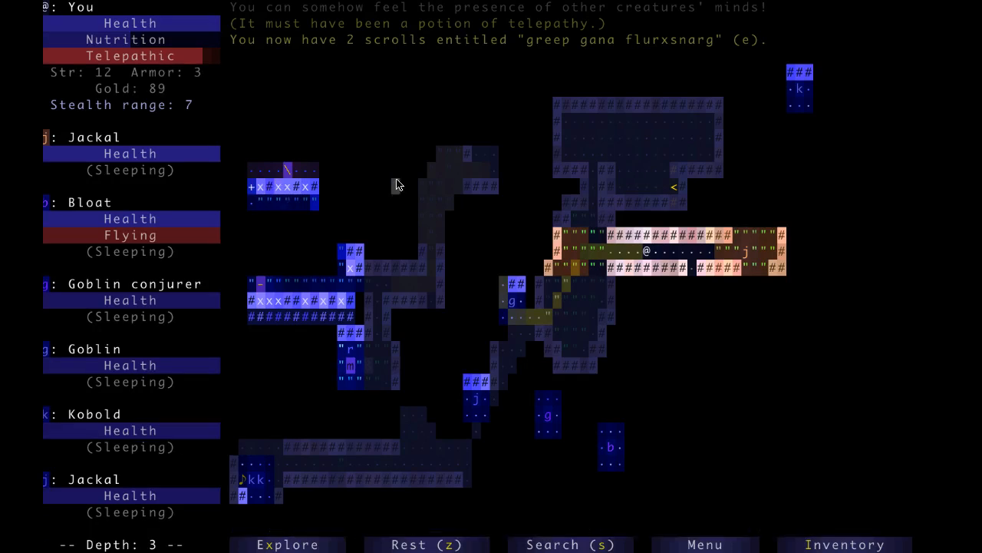
pyautogui.press('x')
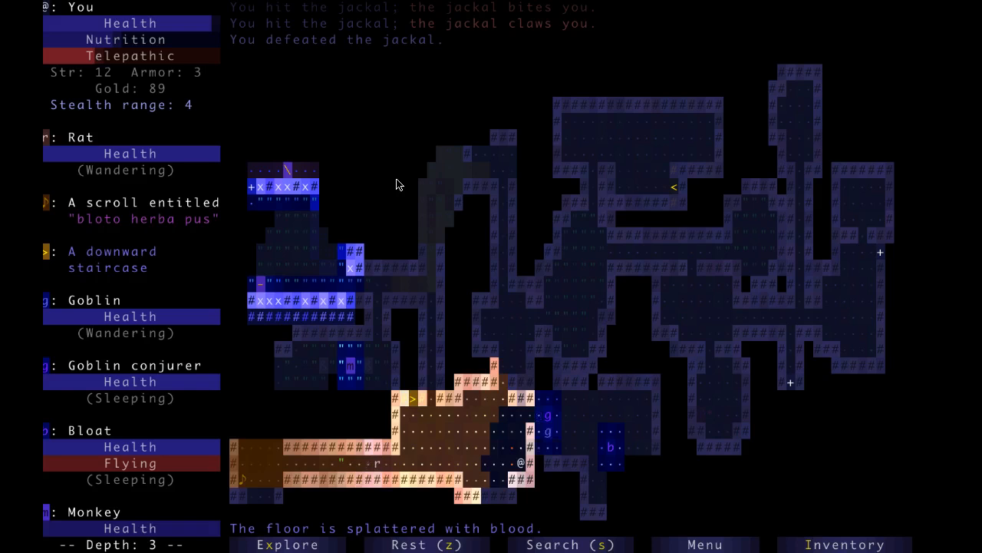
# Review the pack and name the unknown scroll kind 'Bad Scroll'
pyautogui.press('i')
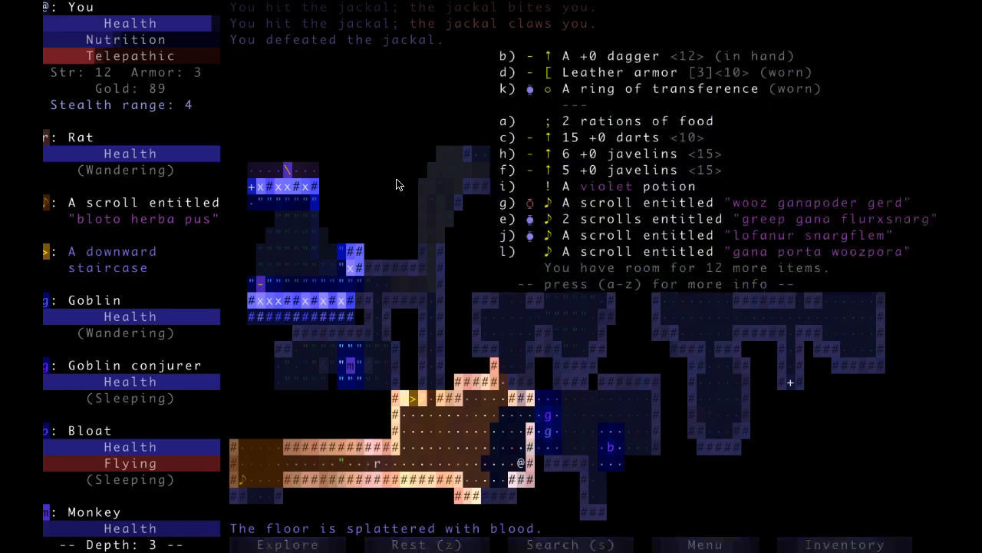
pyautogui.press('Escape')
pyautogui.write('cc')
pyautogui.write('Bad Sr')
pyautogui.press('BackSpace')
pyautogui.write('croll')
pyautogui.press('Return')
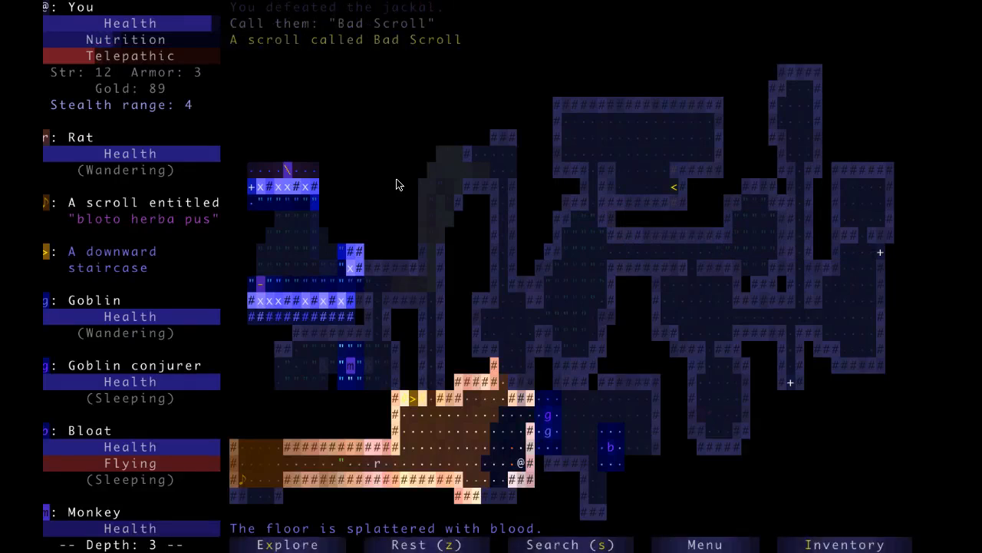
# Melee the sleeping goblin conjurer and the adjacent goblin to death
pyautogui.press('Up')
pyautogui.press('Up')
pyautogui.press('Up')
pyautogui.press('Right')
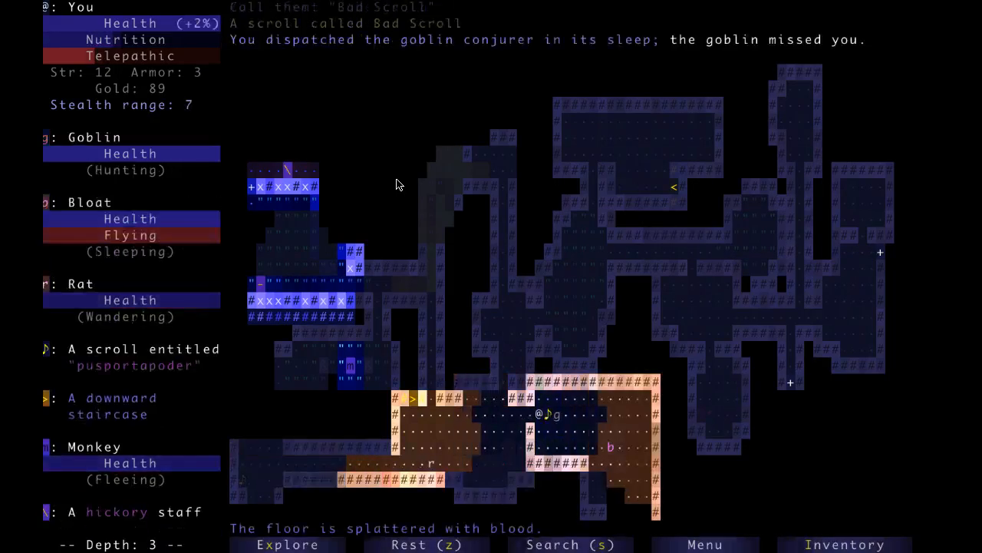
pyautogui.press('Right')
pyautogui.press('Right')
pyautogui.press('Right')
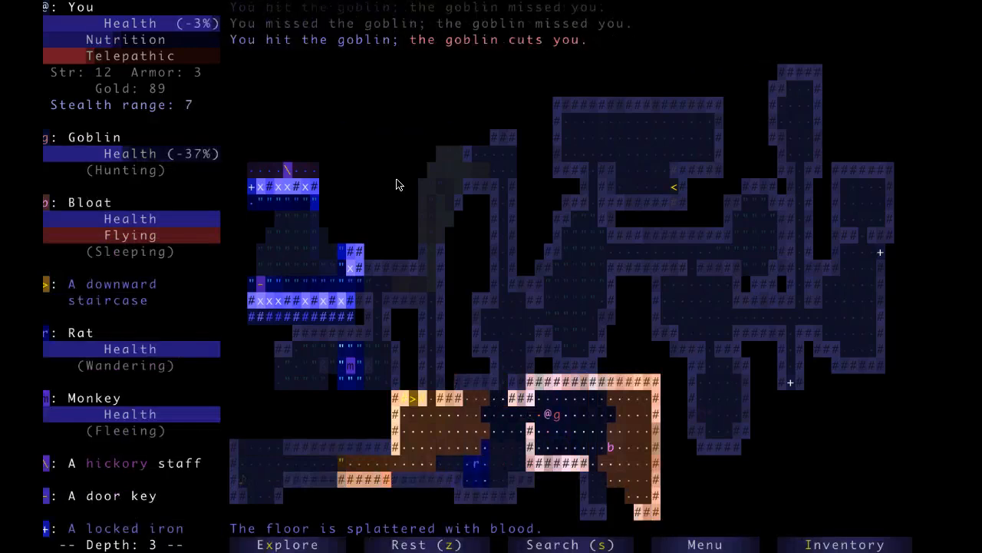
pyautogui.press('Right')
pyautogui.press('Right')
# Pop the bloat with a thrown dart and finish off the rat to the lower left
pyautogui.press('t')
pyautogui.press('Return')
pyautogui.press('b')
pyautogui.press('b')
pyautogui.press('b')
pyautogui.press('Left')
pyautogui.press('Left')
# Travel left to pick up the scroll 'bloto herba pus' and bring up the drop list
pyautogui.press('x')
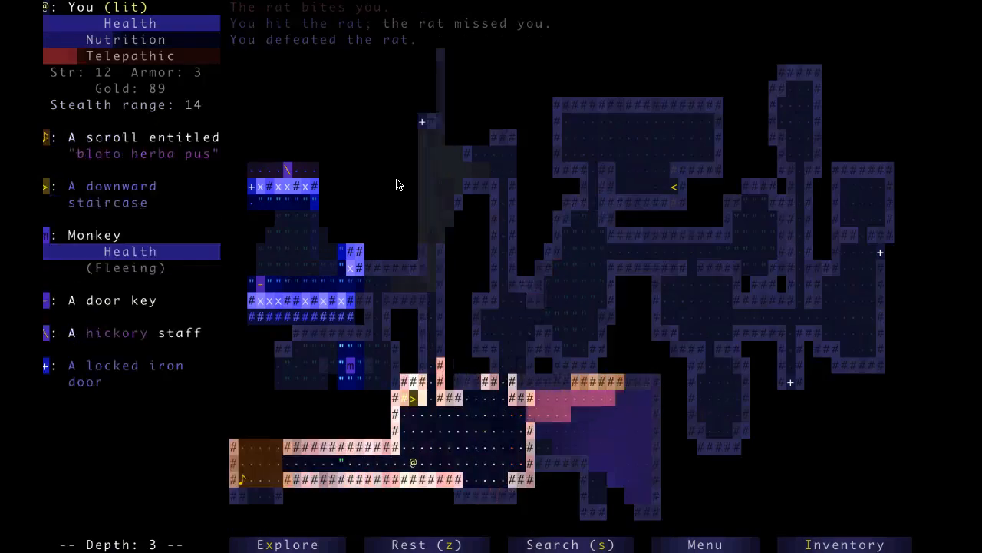
pyautogui.press('Left')
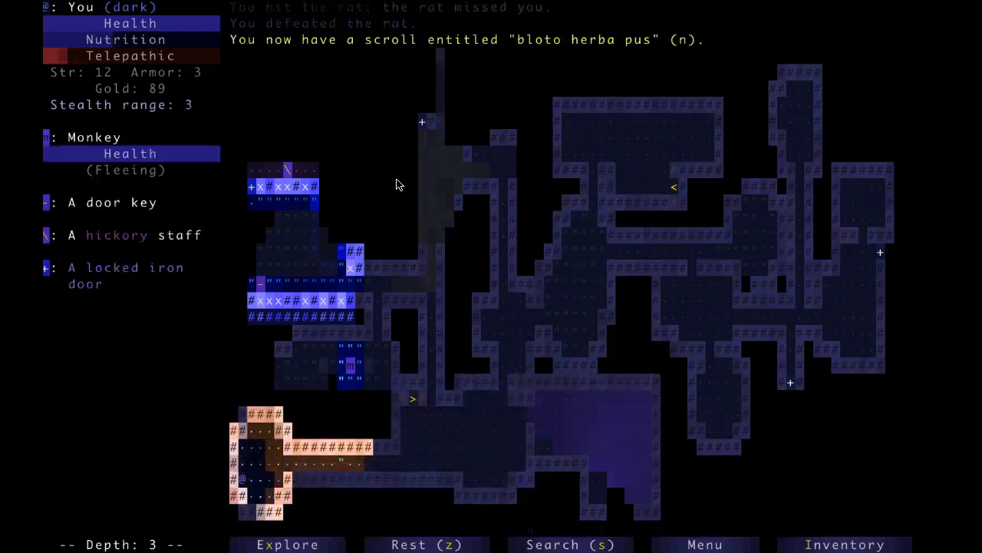
pyautogui.press('d')
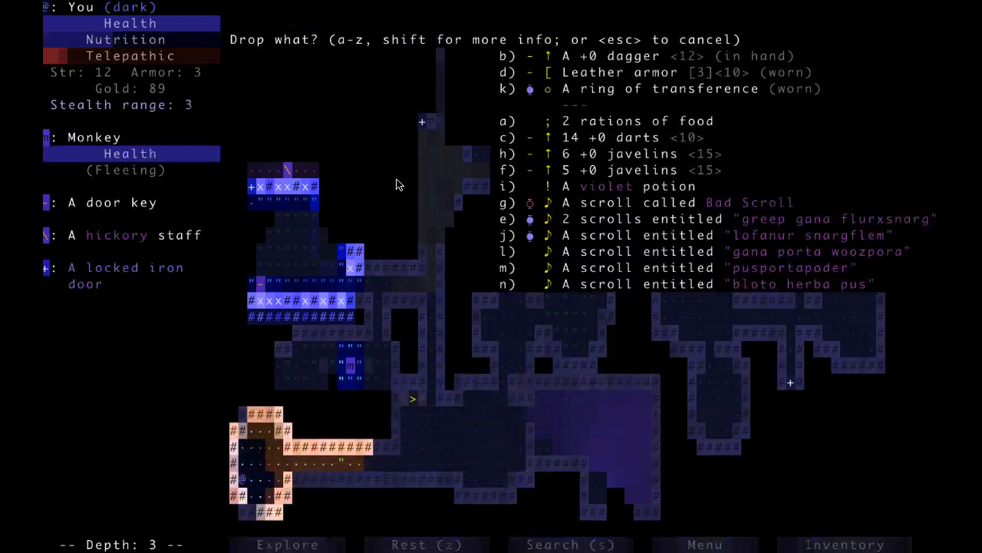
# Drop the Bad Scroll, travel into the altar room, wait two turns near the monkey and ready a throw
pyautogui.press('g')
pyautogui.press('x')
pyautogui.press('x')
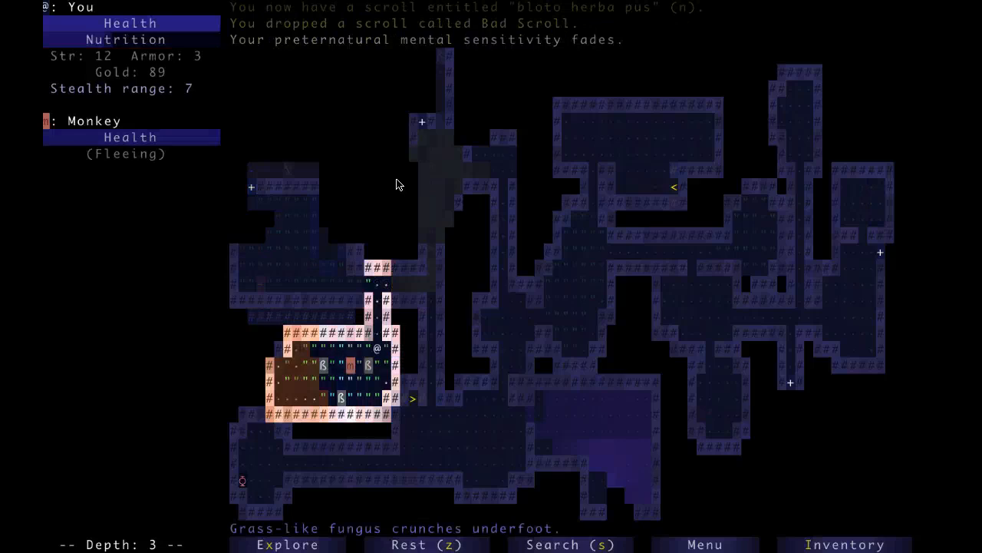
pyautogui.press('z')
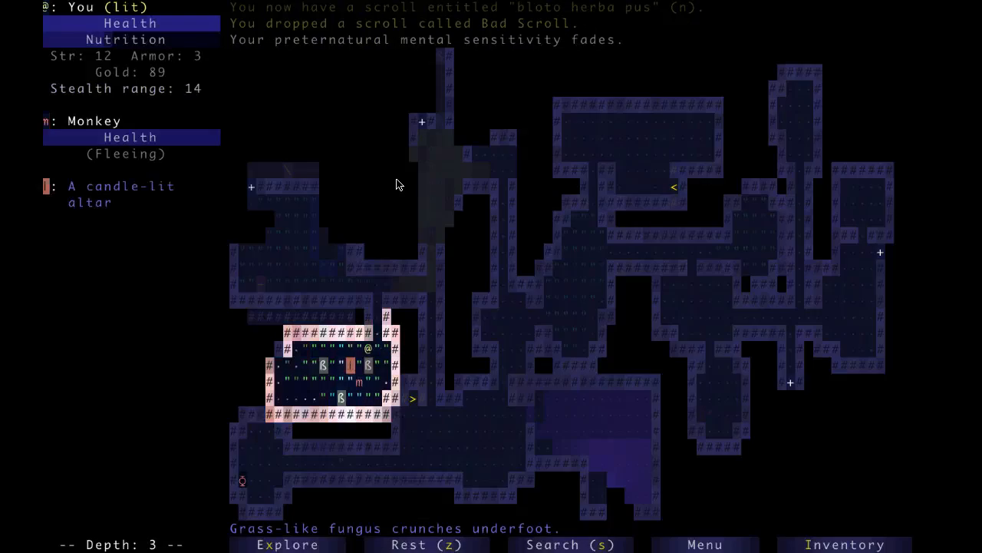
pyautogui.press('z')
pyautogui.press('z')
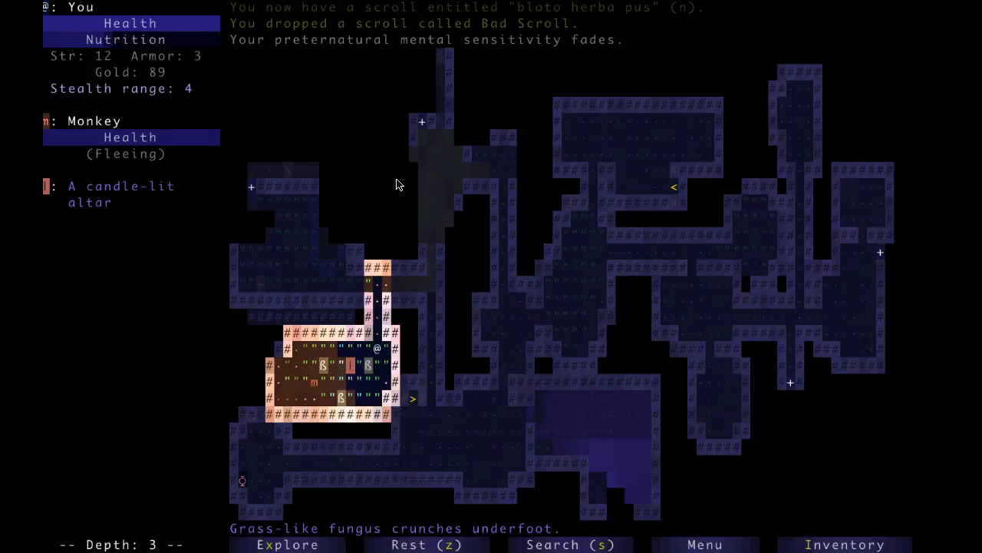
pyautogui.press('Left')
pyautogui.press('t')
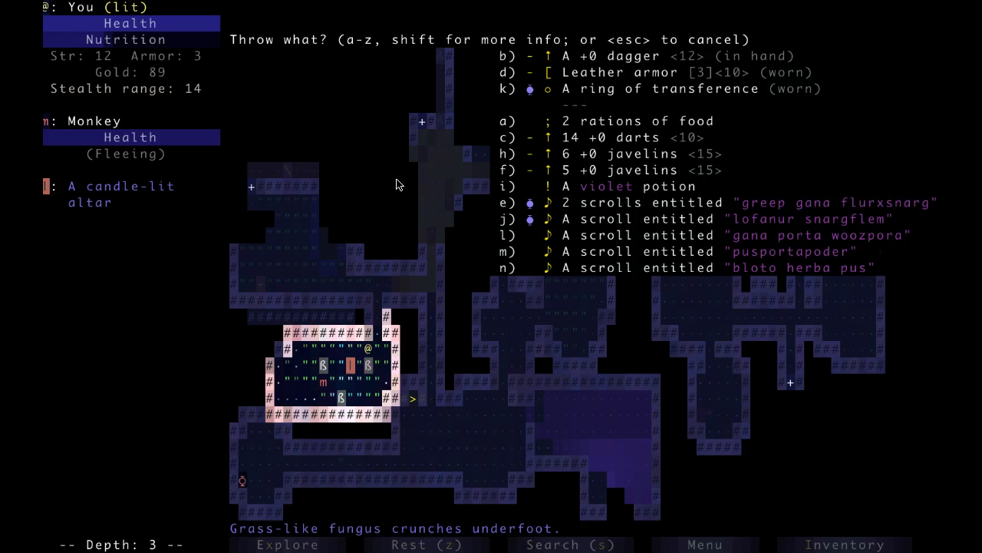
# Throw darts at the fleeing monkey repeatedly until it dies
pyautogui.press('c')
pyautogui.press('Return')
pyautogui.press('t')
pyautogui.press('c')
pyautogui.press('Return')
pyautogui.press('t')
pyautogui.press('c')
pyautogui.press('Return')
pyautogui.press('t')
pyautogui.press('c')
pyautogui.press('Return')
pyautogui.press('t')
pyautogui.press('c')
pyautogui.press('Return')
# Recover the door key and darts, search for secrets, then travel up the corridor to the next room
pyautogui.press('Left')
pyautogui.press('Left')
pyautogui.press('Left')
pyautogui.press('Down')
pyautogui.press('s')
pyautogui.press('Up')
pyautogui.press('Up')
pyautogui.press('Up')
pyautogui.press('Right')
pyautogui.press('Right')
pyautogui.press('Right')
pyautogui.press('Up')
pyautogui.press('Up')
pyautogui.press('Up')
pyautogui.press('Up')
pyautogui.press('Up')
pyautogui.press('Up')
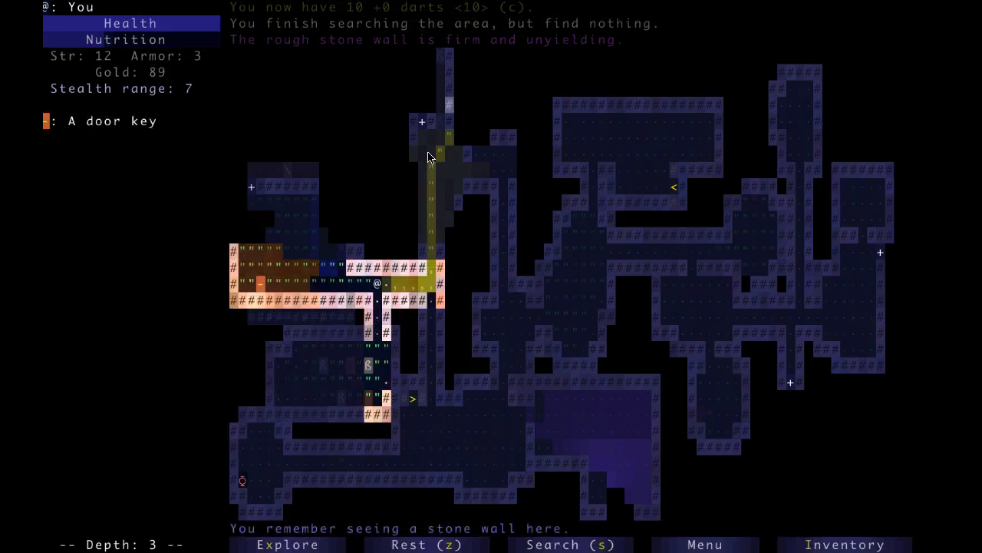
pyautogui.press('Left')
pyautogui.press('Left')
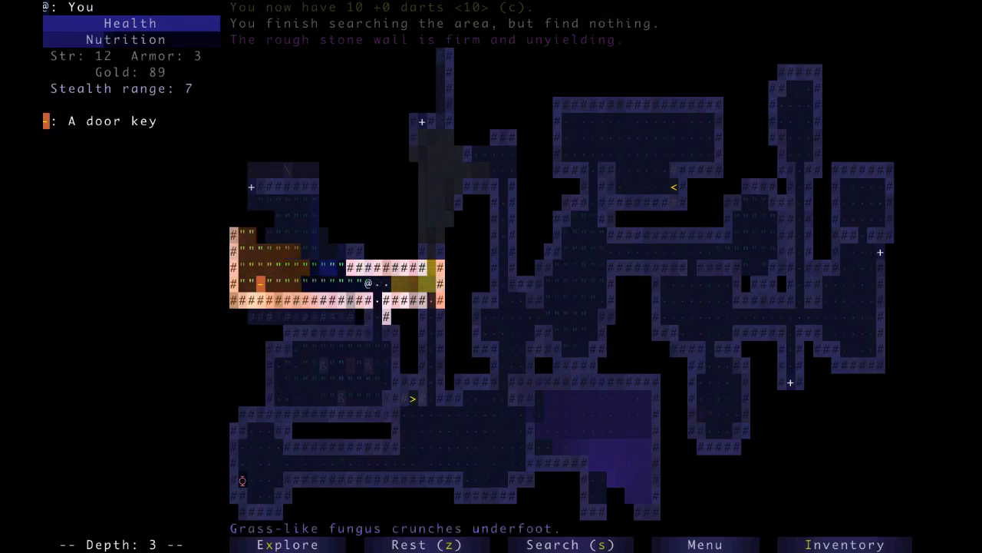
# Walk into the new room and try the locked iron door
pyautogui.press('Left')
pyautogui.press('Left')
pyautogui.press('Left')
pyautogui.press('Up')
pyautogui.press('Up')
pyautogui.press('Left')
pyautogui.press('Left')
pyautogui.press('Up')
pyautogui.press('Left')
pyautogui.press('Up')
# Step onto the door key tile, triggering the trap, and attack the first rat
pyautogui.press('Down')
pyautogui.press('Down')
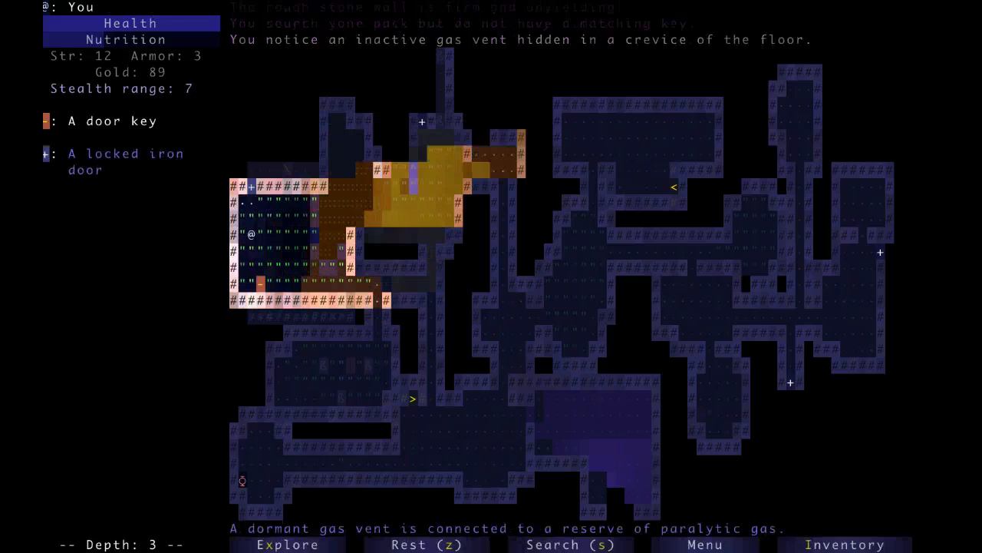
pyautogui.press('Down')
pyautogui.press('Right')
pyautogui.press('Down')
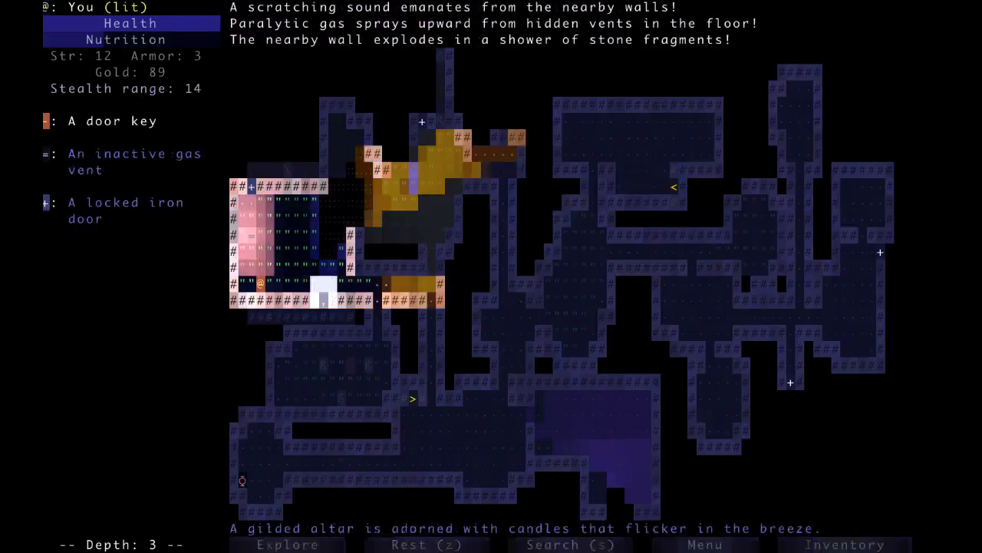
pyautogui.press('Right')
pyautogui.press('Right')
pyautogui.press('Right')
pyautogui.press('Right')
pyautogui.press('Left')
pyautogui.press('Left')
pyautogui.press('Left')
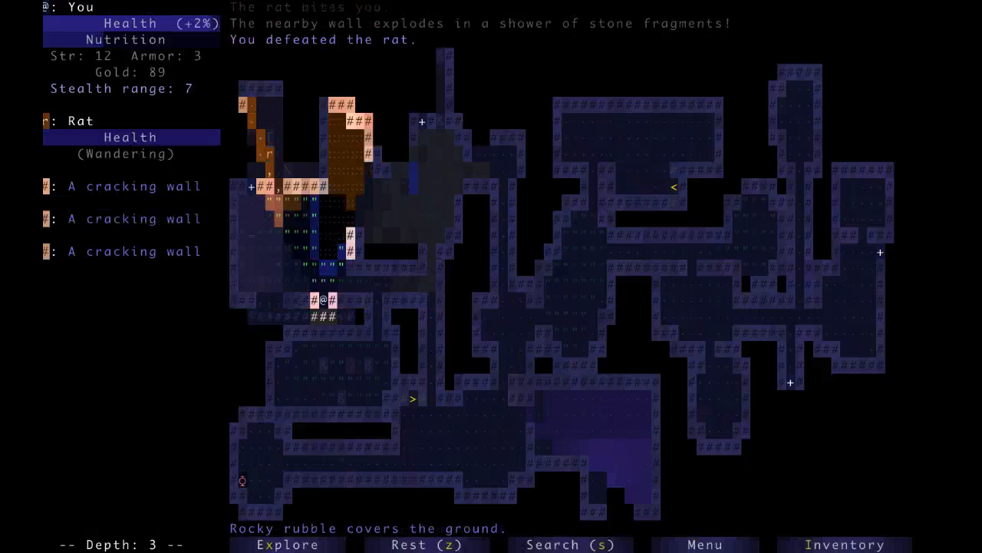
# Retreat into the narrow gap, wait, and kill the rats from above, then enter the opened vault
pyautogui.press('Down')
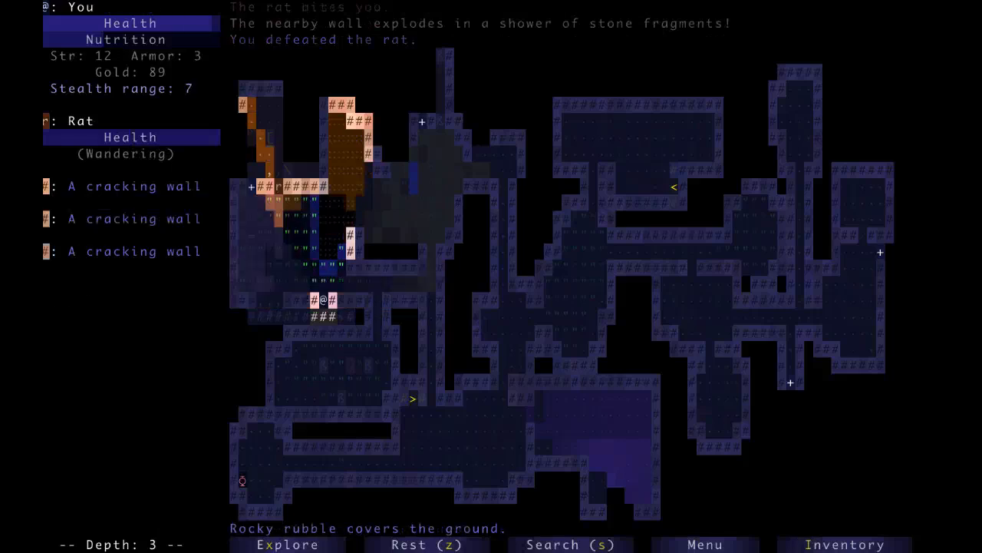
pyautogui.press('z')
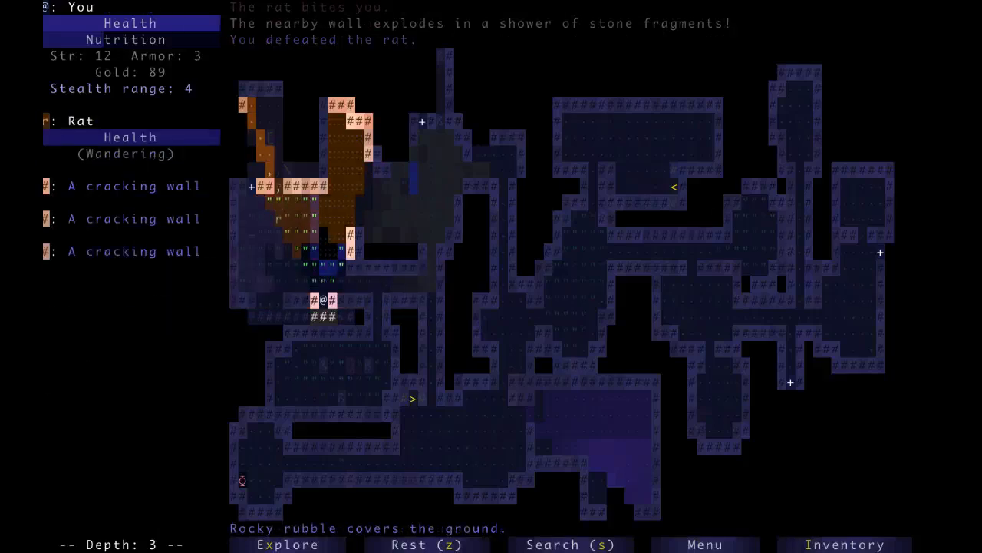
pyautogui.press('z')
pyautogui.press('z')
pyautogui.press('z')
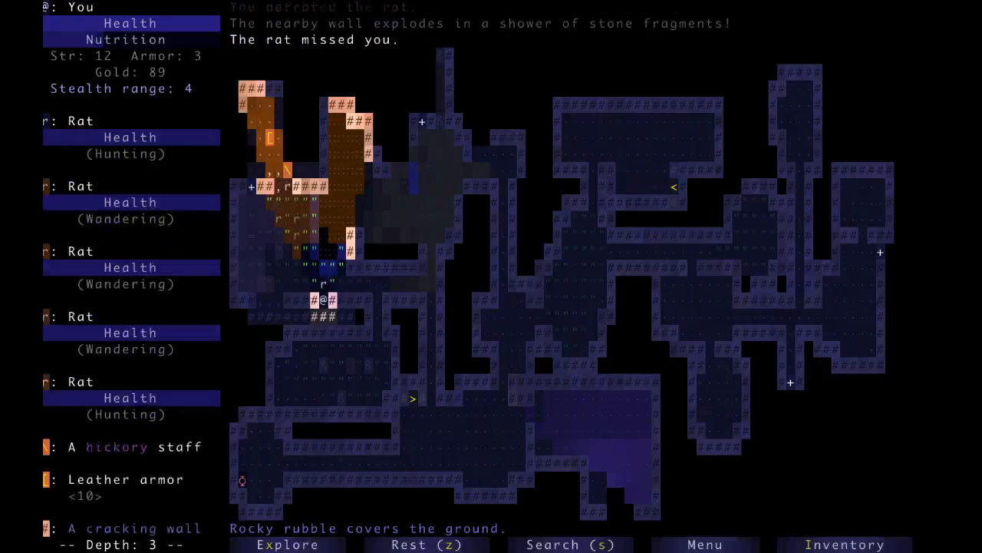
pyautogui.press('Up')
pyautogui.press('Up')
pyautogui.press('z')
pyautogui.press('Up')
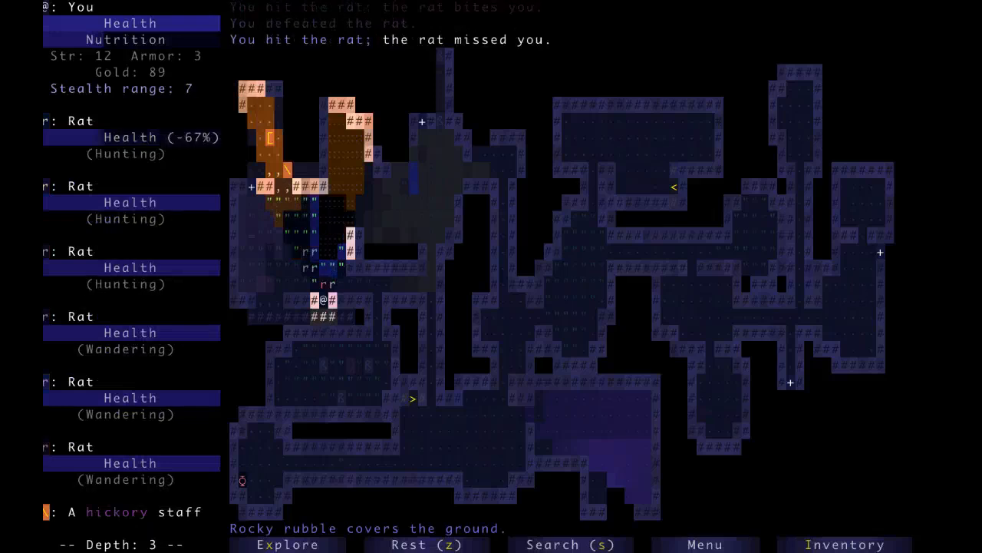
pyautogui.press('Up')
pyautogui.press('Up')
pyautogui.press('Up')
pyautogui.press('Up')
pyautogui.press('Up')
pyautogui.press('Up')
pyautogui.press('Up')
pyautogui.press('Up')
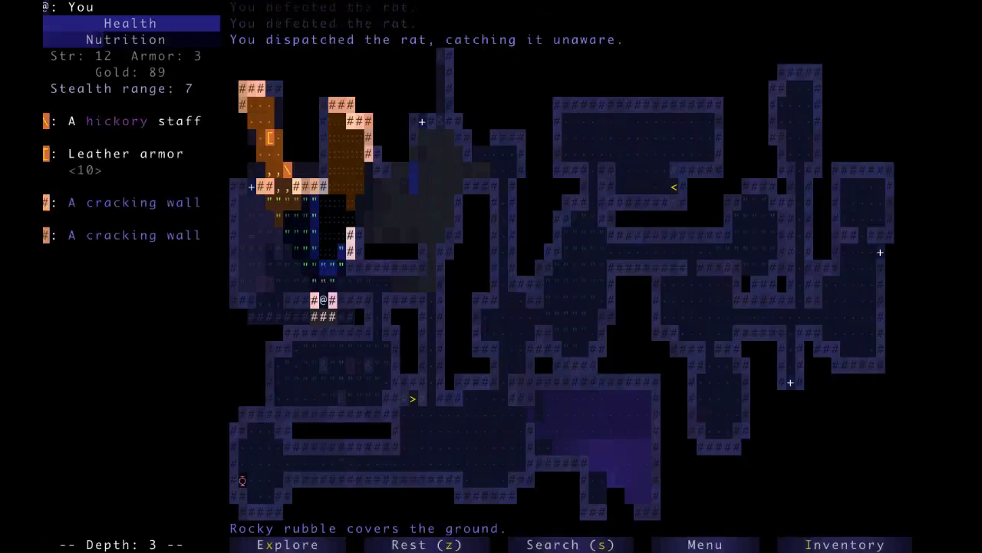
pyautogui.press('Up')
pyautogui.press('Up')
pyautogui.press('Up')
pyautogui.press('Up')
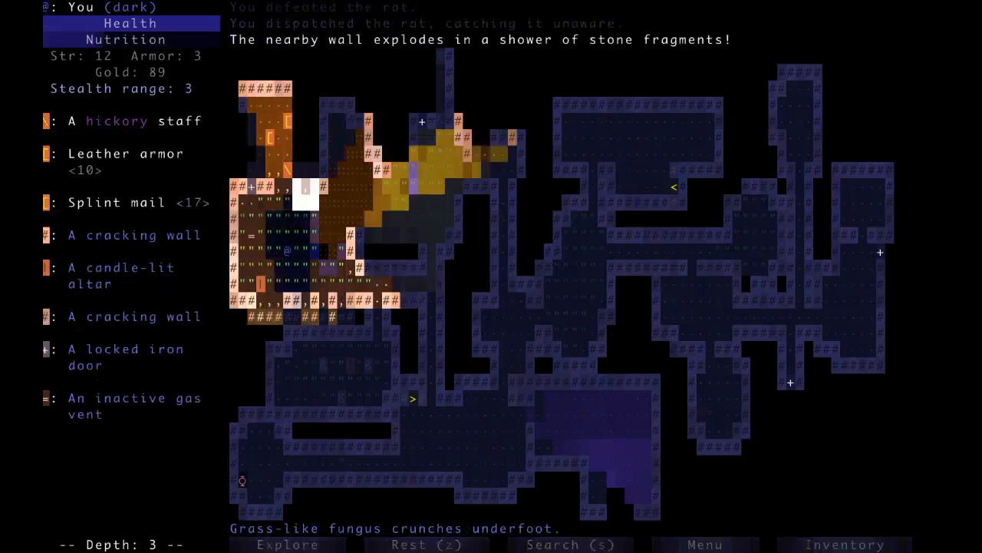
# Kill the rat, check the pack, take the staff of poison from the vault and ready it to use
pyautogui.press('Up')
pyautogui.press('Up')
pyautogui.press('Up')
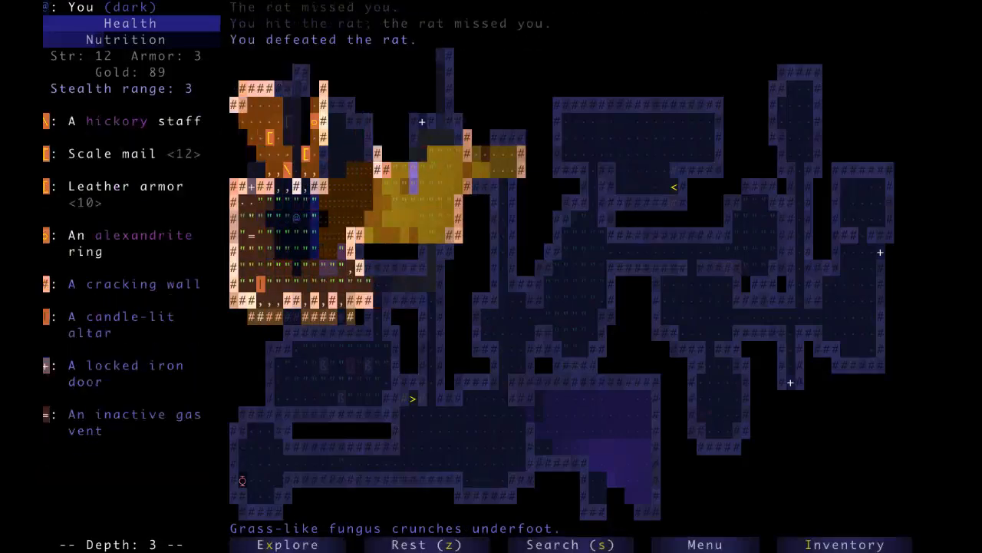
pyautogui.press('Up')
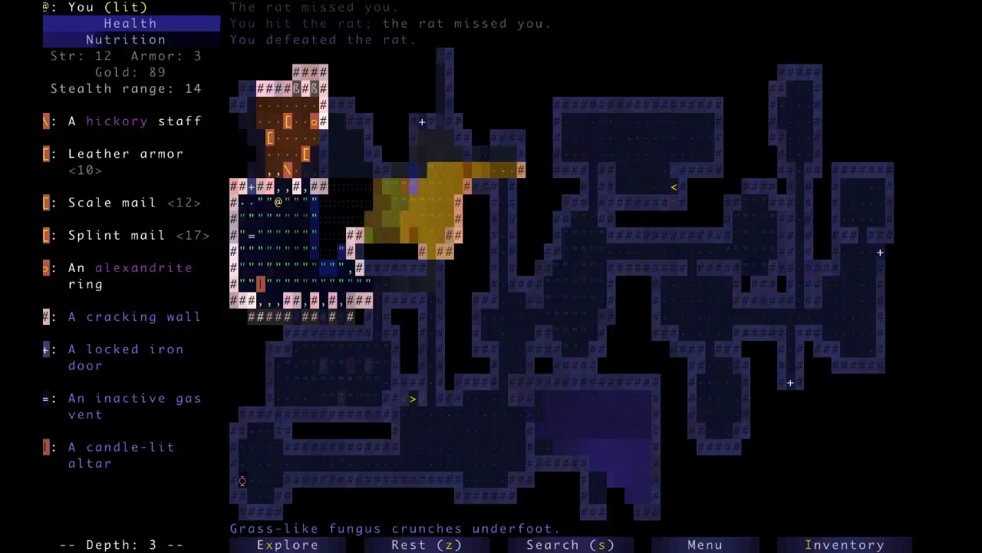
pyautogui.press('Up')
pyautogui.press('Up')
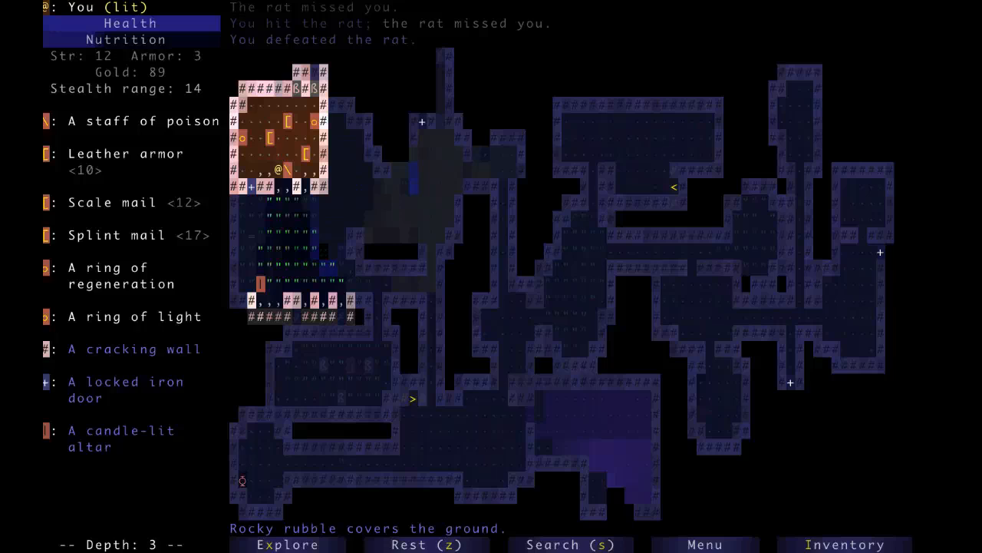
pyautogui.press('i')
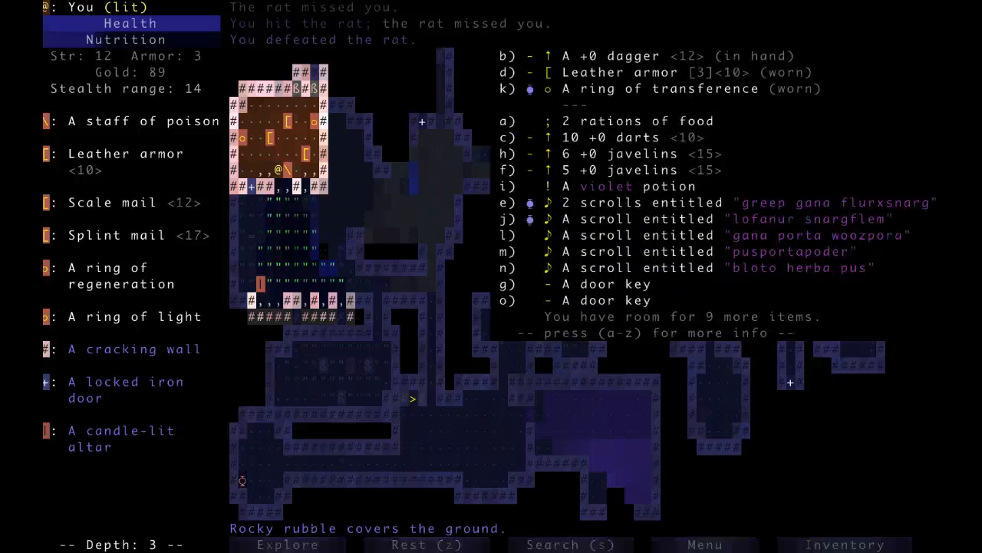
pyautogui.press('Escape')
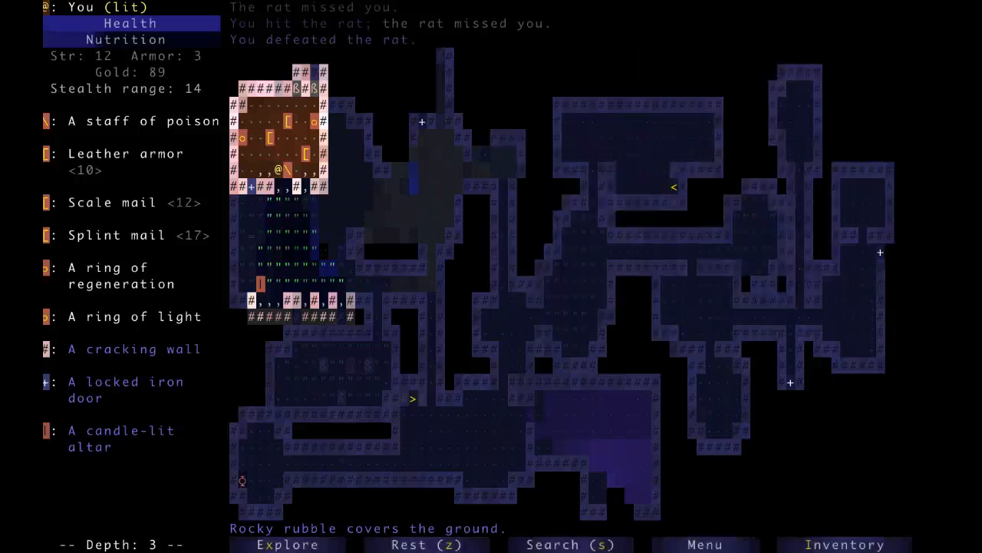
pyautogui.press('Right')
pyautogui.press('Down')
pyautogui.press('Down')
pyautogui.press('Down')
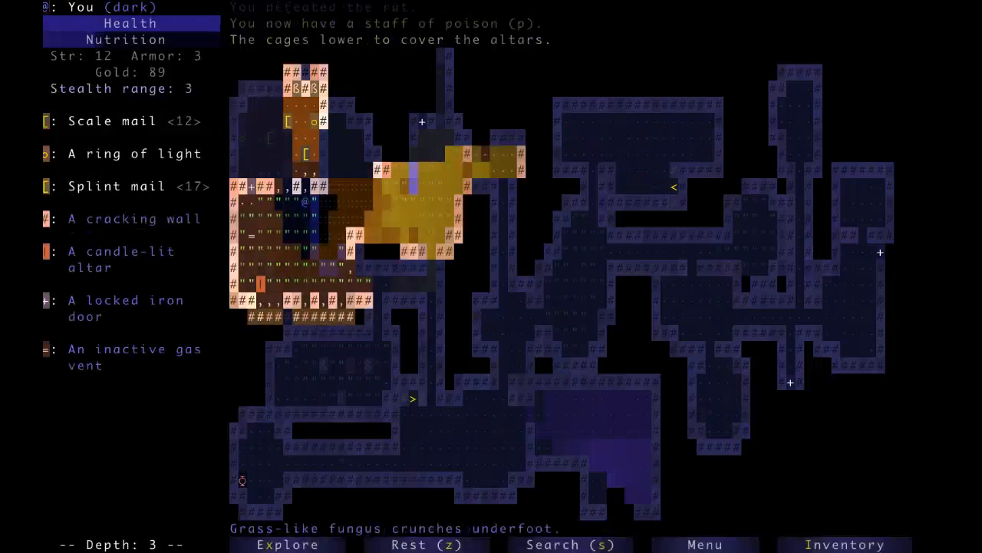
pyautogui.press('Down')
pyautogui.press('Down')
pyautogui.press('Down')
pyautogui.press('a')
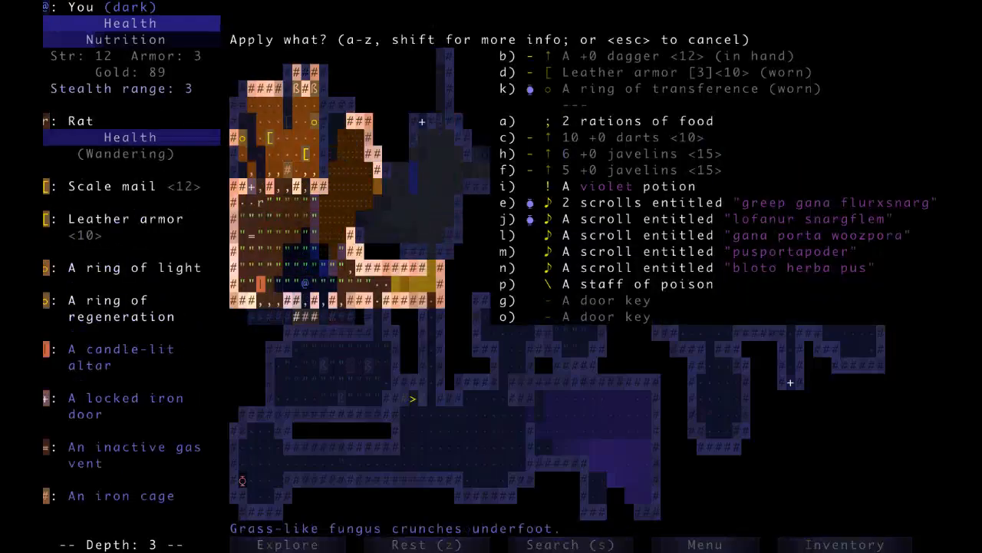
# Zap the staff of poison at the rat three times until it dies
pyautogui.press('p')
pyautogui.press('Return')
pyautogui.press('a')
pyautogui.press('p')
pyautogui.press('Return')
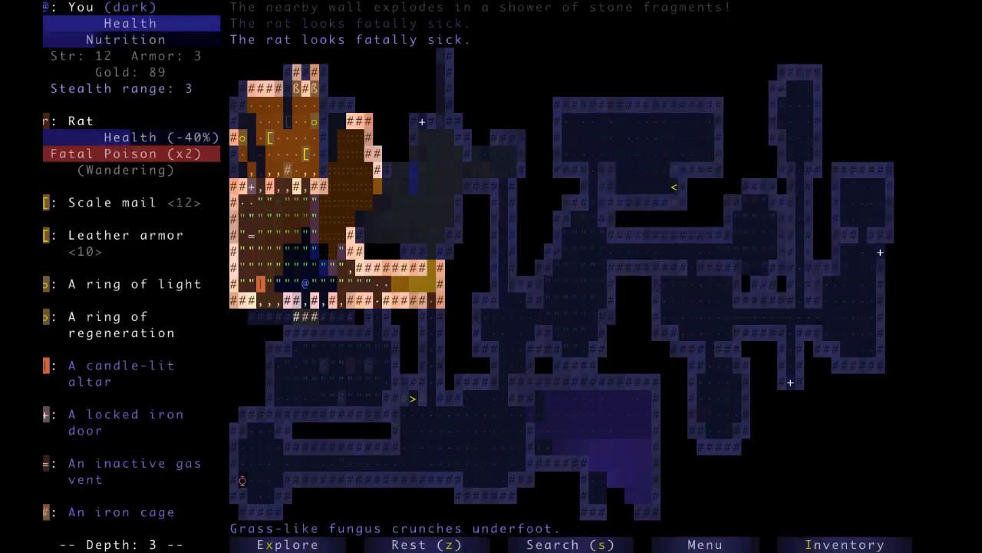
pyautogui.press('a')
pyautogui.press('p')
pyautogui.press('Return')
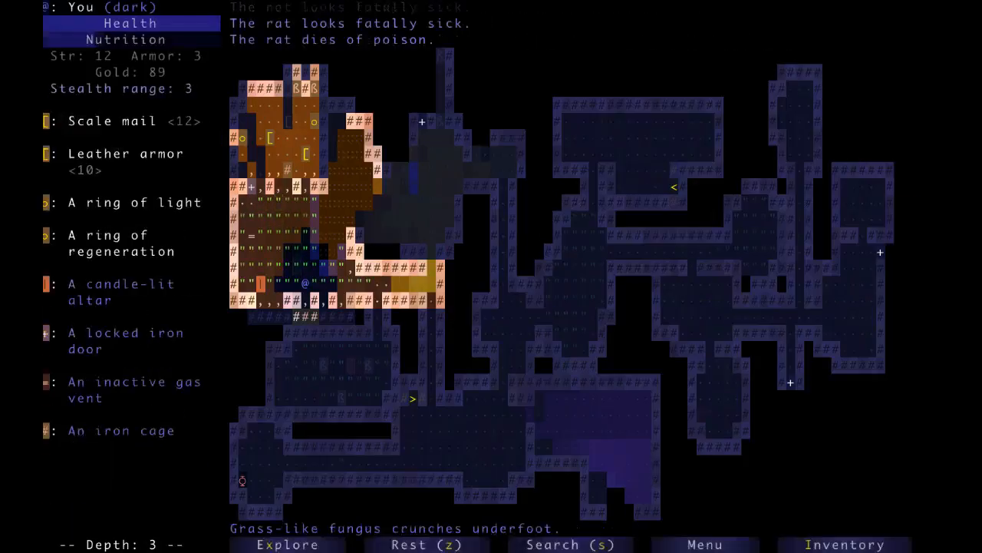
# Cross the swamp-gas chamber past the locked iron door, search, and head down the corridor toward the monkey
pyautogui.press('l')
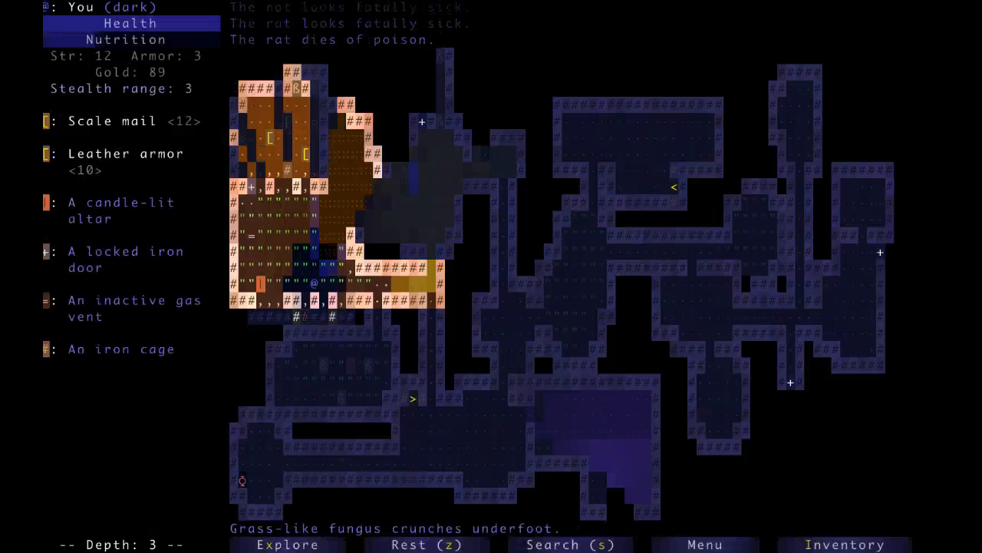
pyautogui.press('l')
pyautogui.press('l')
pyautogui.press('l')
pyautogui.press('l')
pyautogui.press('l')
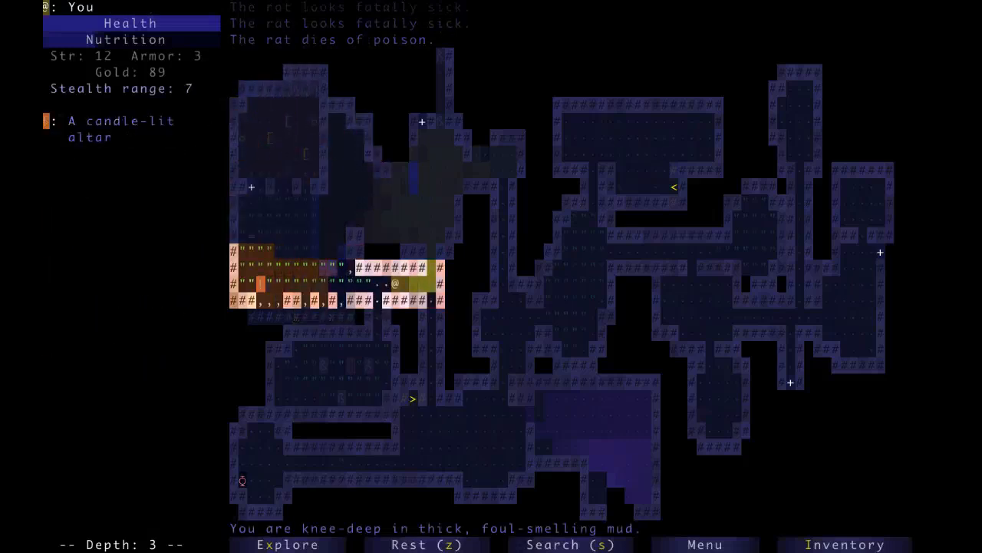
pyautogui.press('Up')
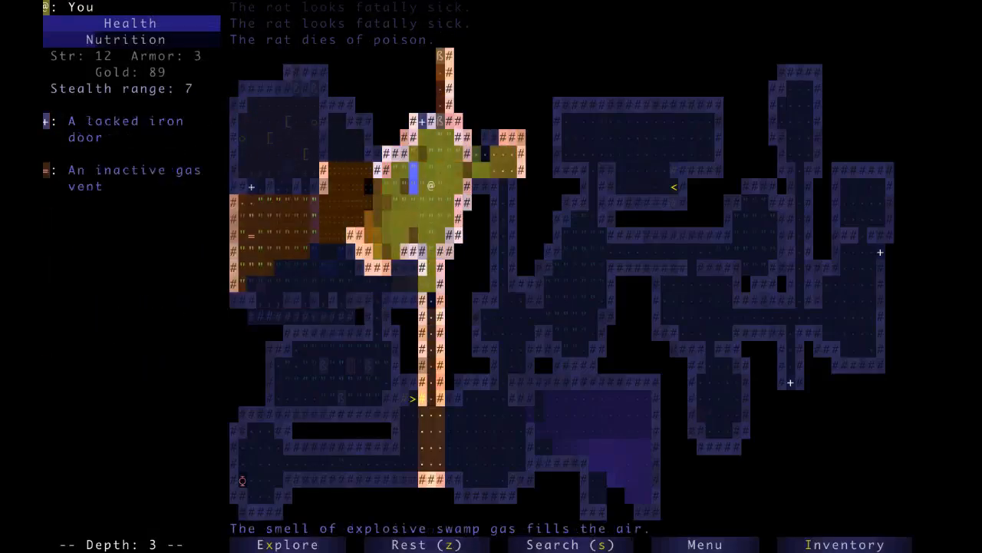
pyautogui.press('Up')
pyautogui.press('Right')
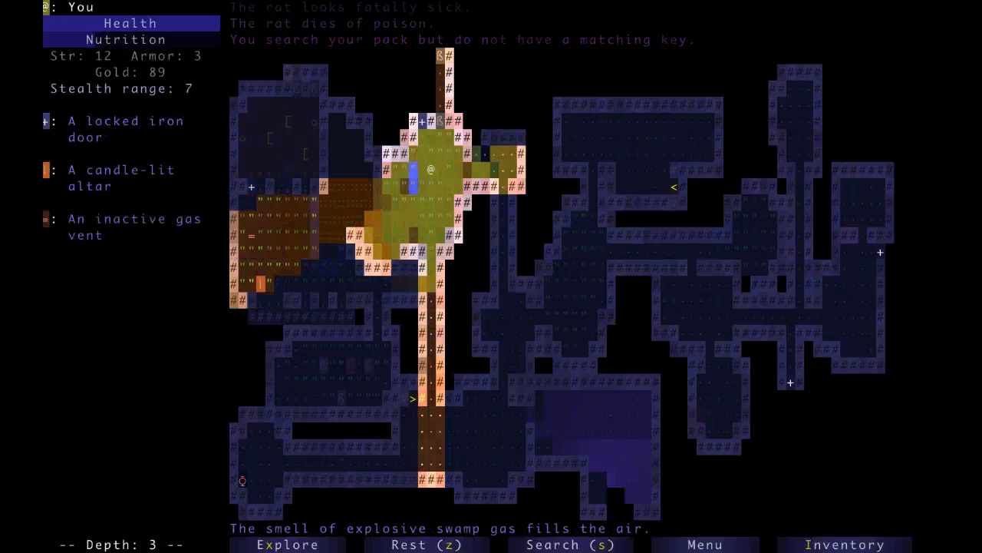
pyautogui.press('Right')
pyautogui.press('Right')
pyautogui.press('Right')
pyautogui.press('s')
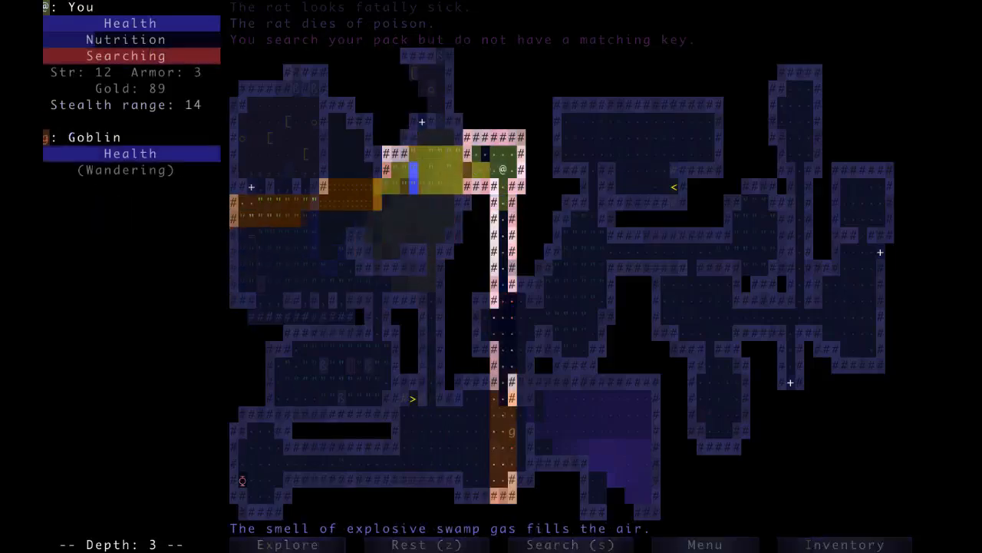
pyautogui.press('Down')
pyautogui.press('Down')
pyautogui.press('Down')
pyautogui.press('Down')
pyautogui.press('Down')
pyautogui.press('Down')
pyautogui.press('Down')
pyautogui.press('Down')
pyautogui.press('Down')
# Zap the monkey with the staff of poison twice, the second fizzling, and check the pack
pyautogui.press('a')
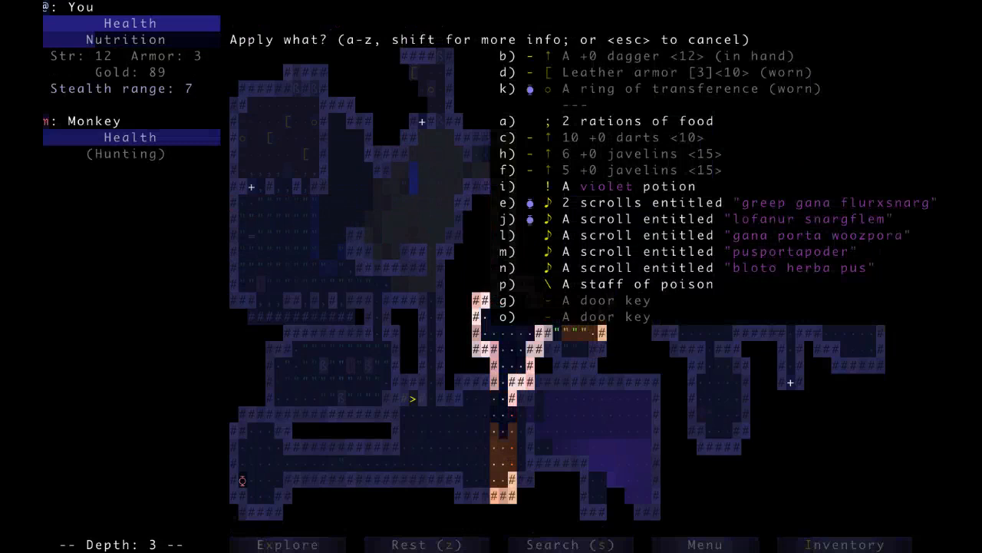
pyautogui.press('p')
pyautogui.press('Return')
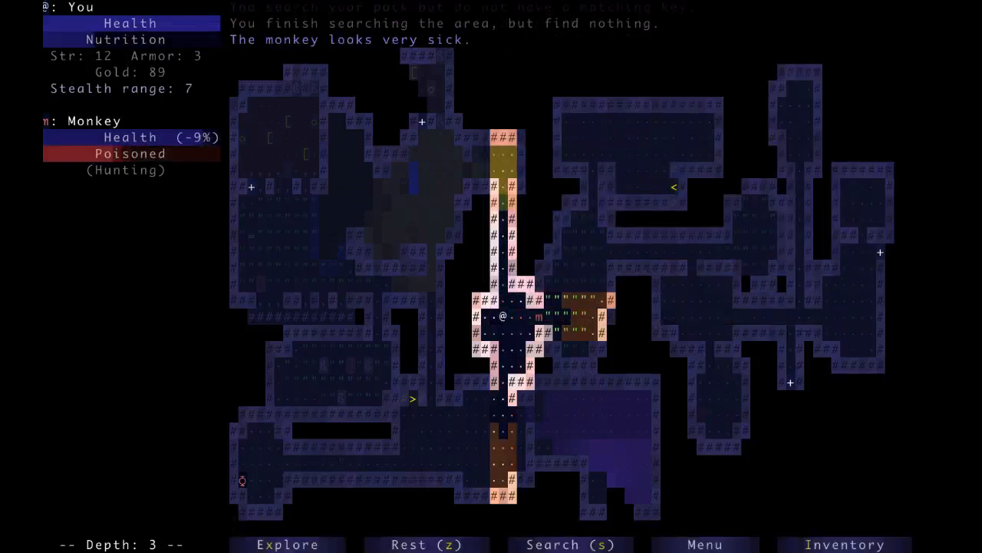
pyautogui.press('a')
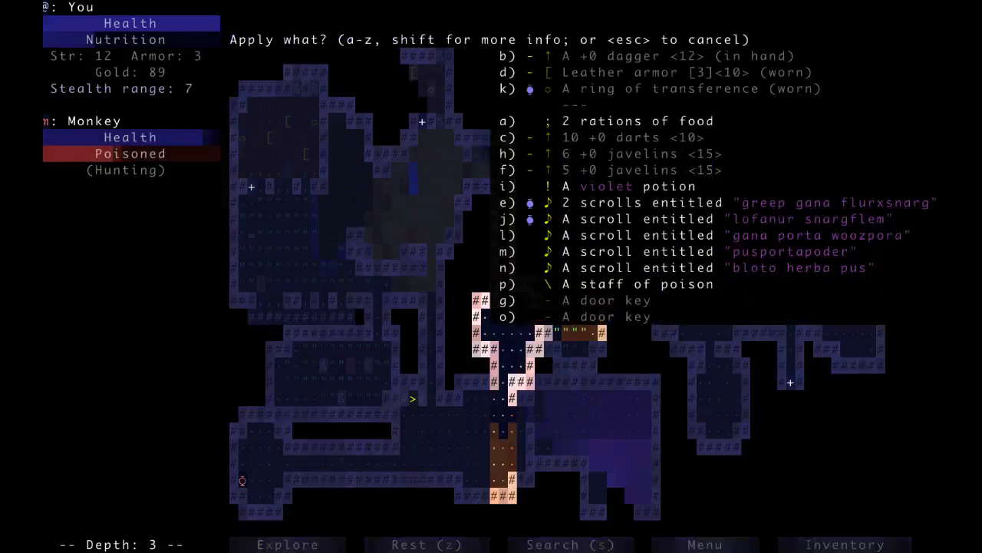
pyautogui.press('p')
pyautogui.press('Return')
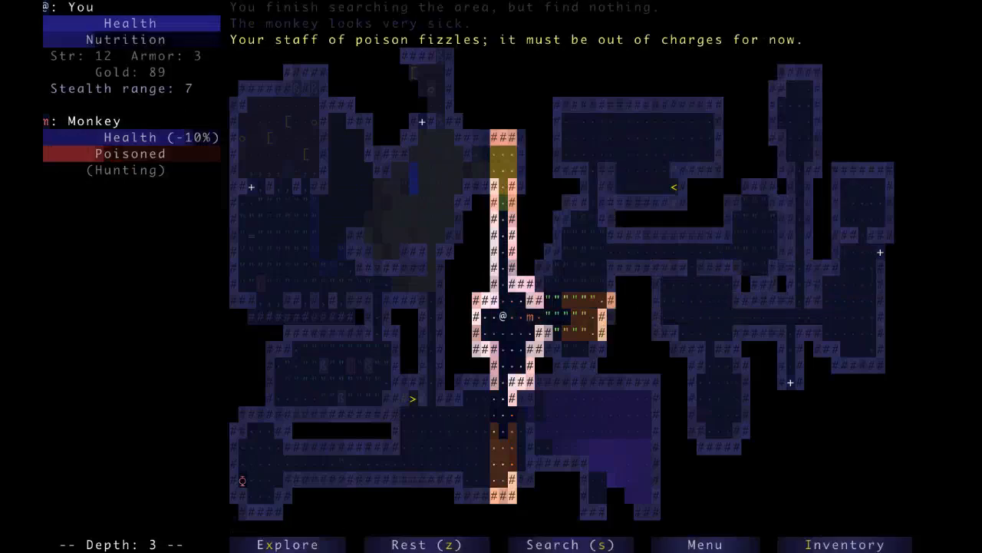
pyautogui.press('i')
pyautogui.press('Escape')
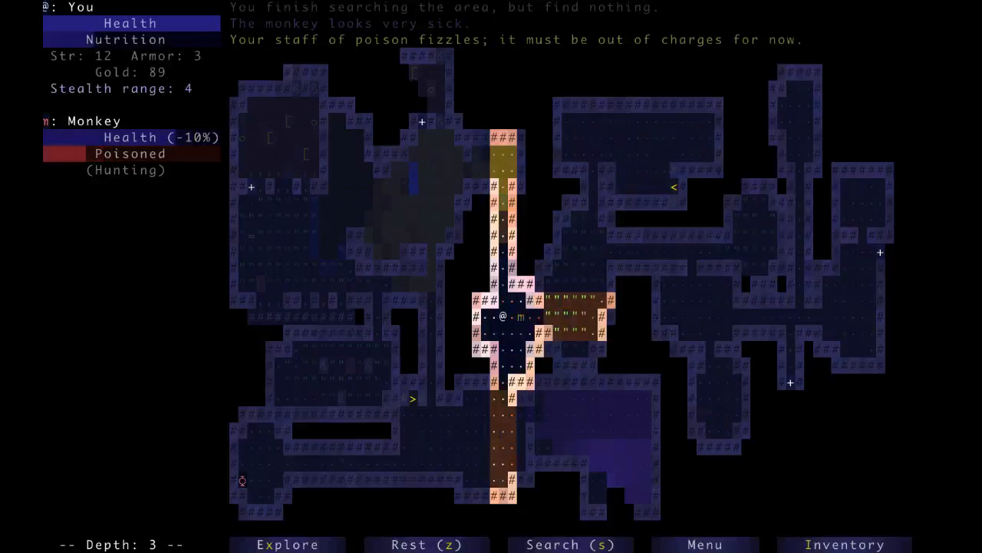
# Melee the poisoned monkey to death and walk east along the corridor
pyautogui.press('Right')
pyautogui.press('Right')
pyautogui.press('Right')
pyautogui.press('Right')
pyautogui.press('Right')
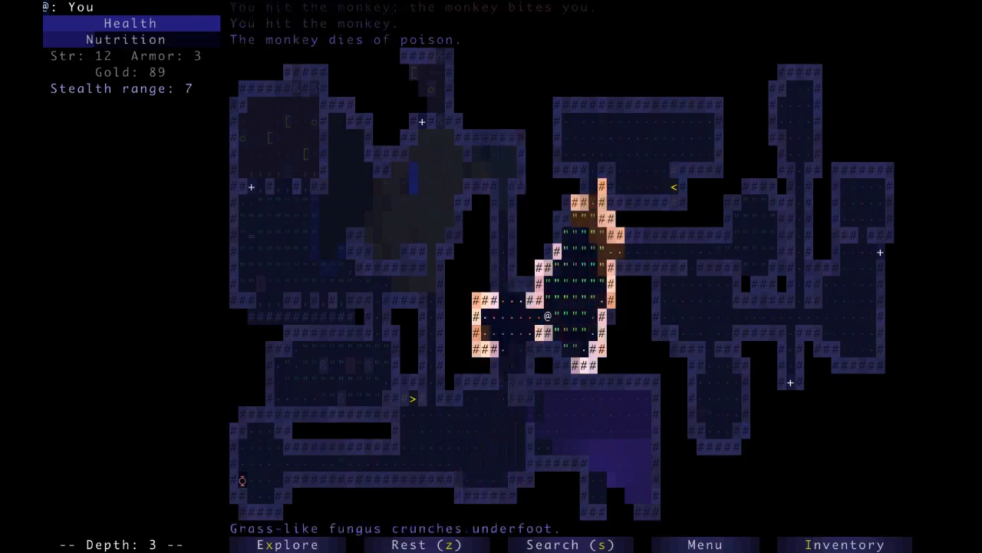
pyautogui.press('Up')
pyautogui.press('Up')
pyautogui.press('Up')
pyautogui.press('Up')
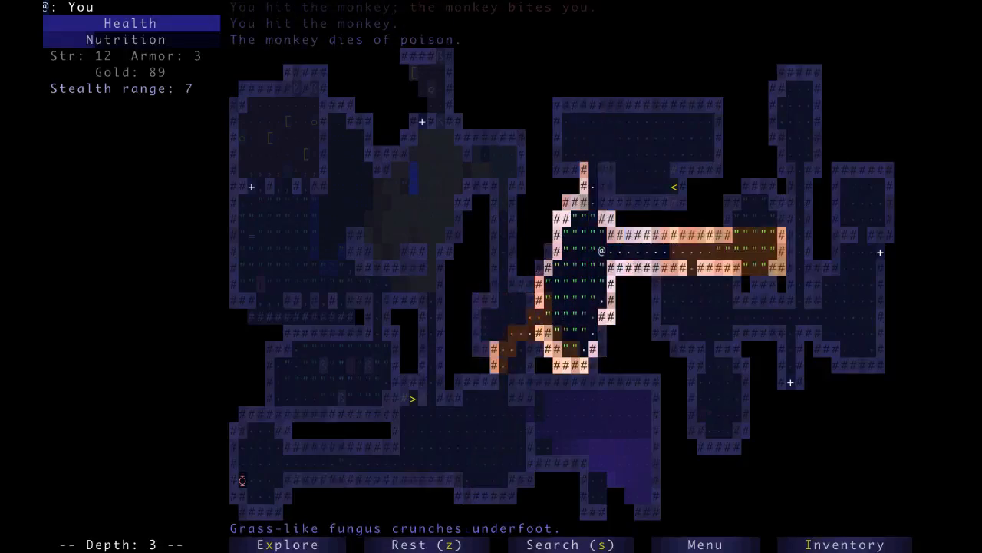
pyautogui.press('Right')
pyautogui.press('Right')
pyautogui.press('Right')
pyautogui.press('Right')
pyautogui.press('Right')
pyautogui.press('Right')
pyautogui.press('Right')
pyautogui.press('Right')
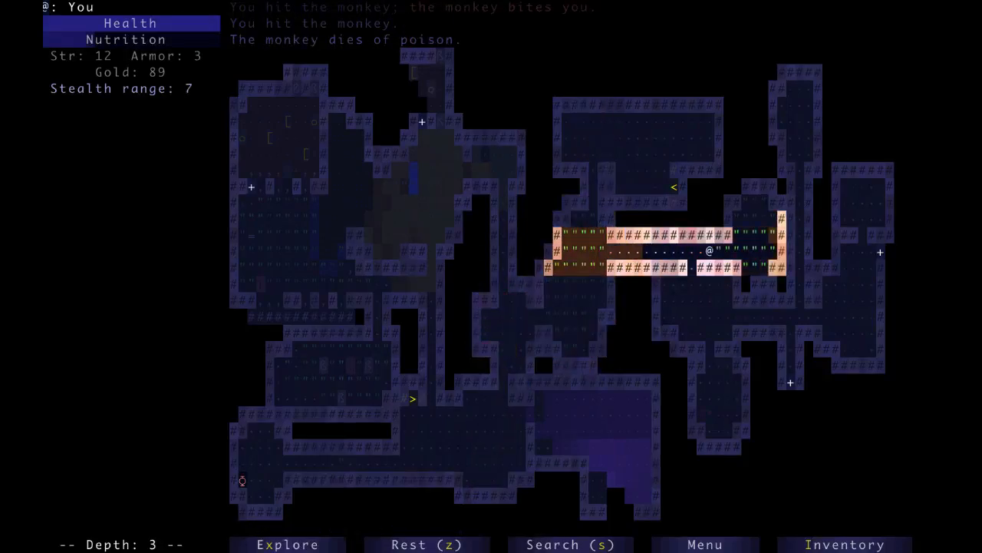
pyautogui.press('Right')
pyautogui.press('Right')
pyautogui.press('Right')
# Cross the newly lit room eastward and look over the carried items
pyautogui.press('Down')
pyautogui.press('Down')
pyautogui.press('Down')
pyautogui.press('Down')
pyautogui.press('Left')
pyautogui.press('Left')
pyautogui.press('Down')
pyautogui.press('Left')
pyautogui.press('Up')
pyautogui.press('Up')
pyautogui.press('Right')
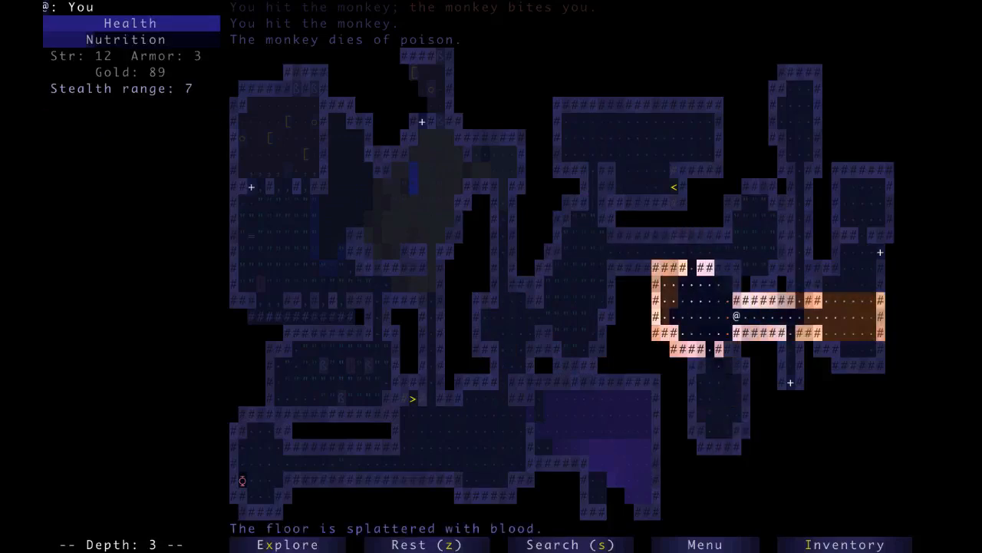
pyautogui.press('Right')
pyautogui.press('Right')
pyautogui.press('i')
pyautogui.press('Escape')
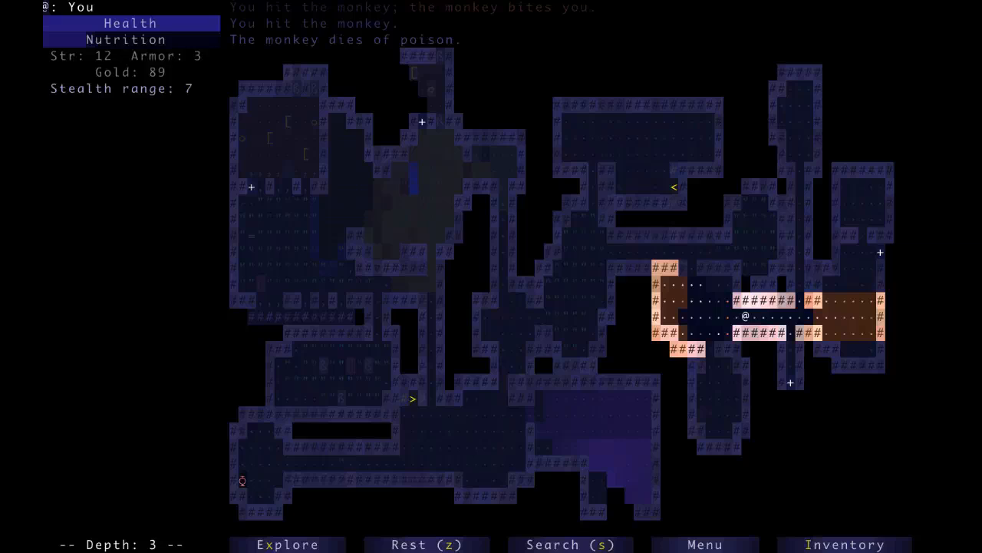
# Unlock the iron door with the door key and take the altar's key from the first vault
pyautogui.press('Right')
pyautogui.press('Right')
pyautogui.press('Right')
pyautogui.press('Right')
pyautogui.press('Right')
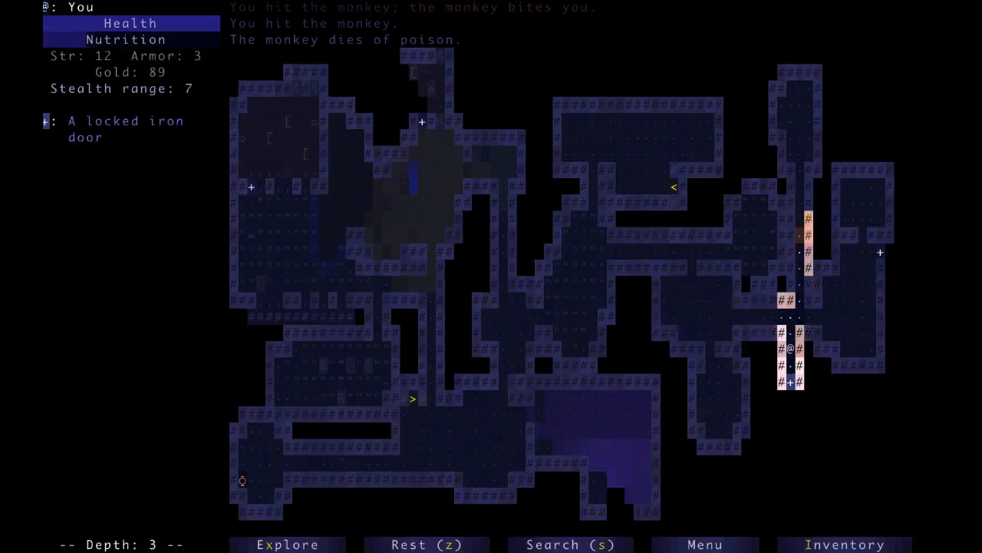
pyautogui.press('Down')
pyautogui.press('Down')
pyautogui.press('Down')
pyautogui.press('Down')
pyautogui.press('Down')
pyautogui.press('Down')
pyautogui.press('Down')
pyautogui.press('Down')
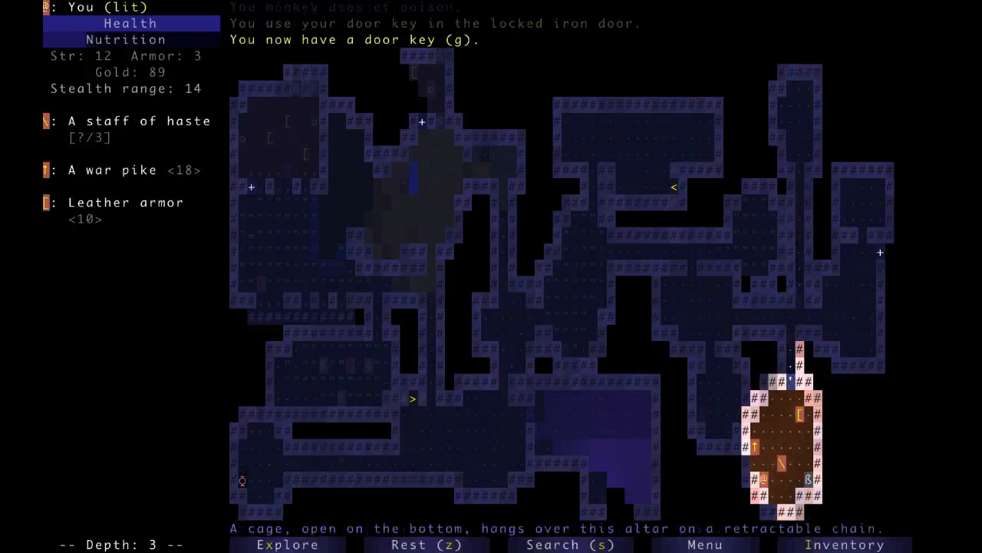
pyautogui.press('Up')
pyautogui.press('Up')
pyautogui.press('Up')
pyautogui.press('Up')
pyautogui.press('Up')
pyautogui.press('Up')
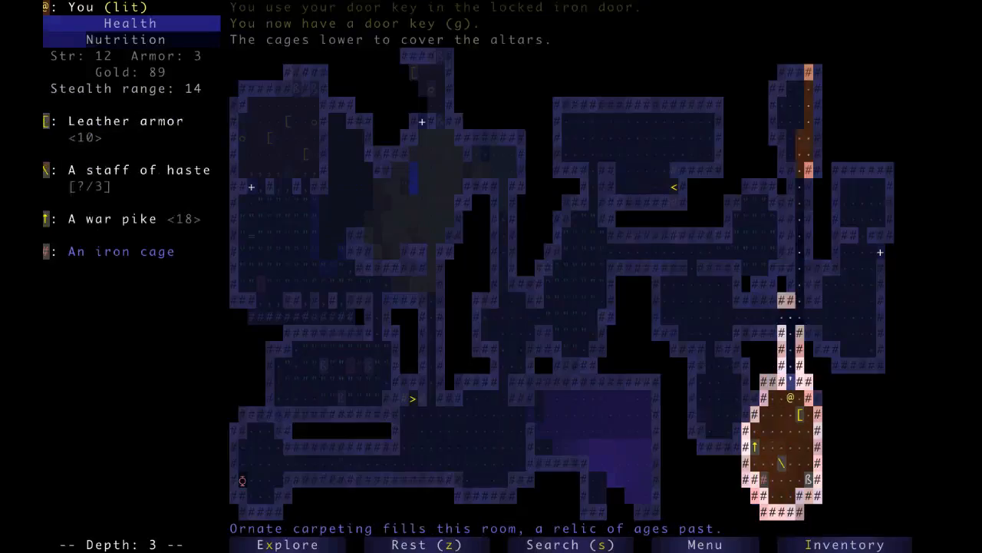
pyautogui.press('Up')
pyautogui.press('Up')
# Unlock the carpeted second vault, browse its banded mail and ring of reaping, then travel back west
pyautogui.press('x')
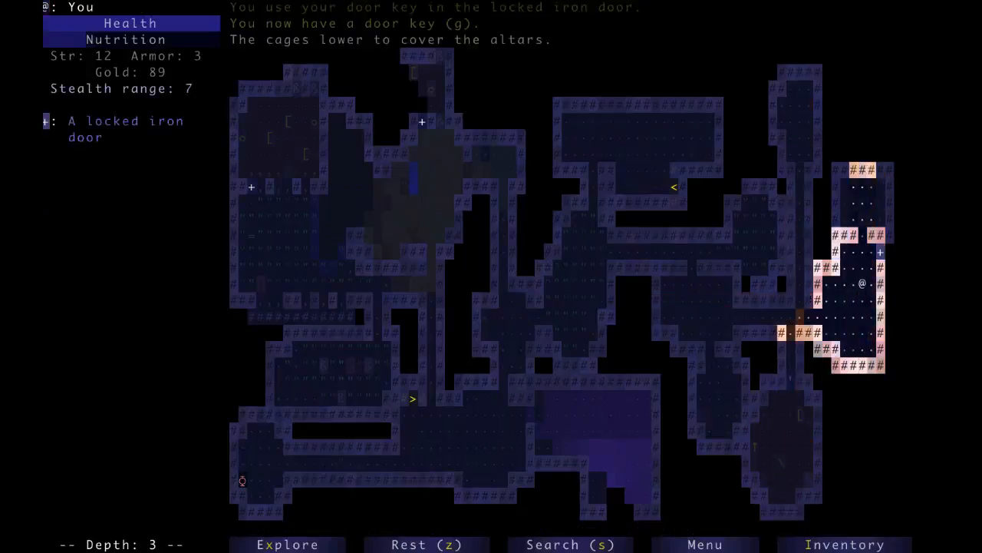
pyautogui.press('Right')
pyautogui.press('Right')
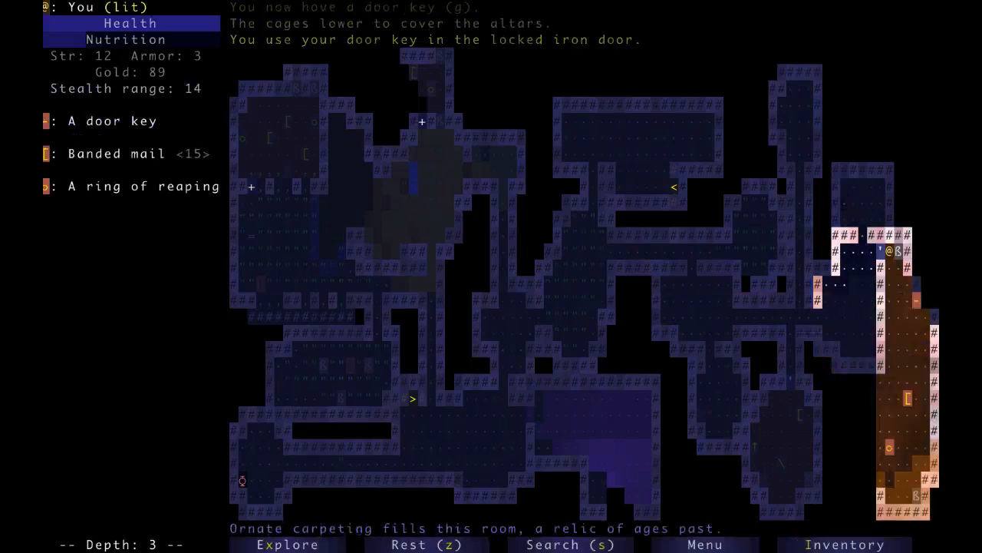
pyautogui.press('Down')
pyautogui.press('Down')
pyautogui.press('Down')
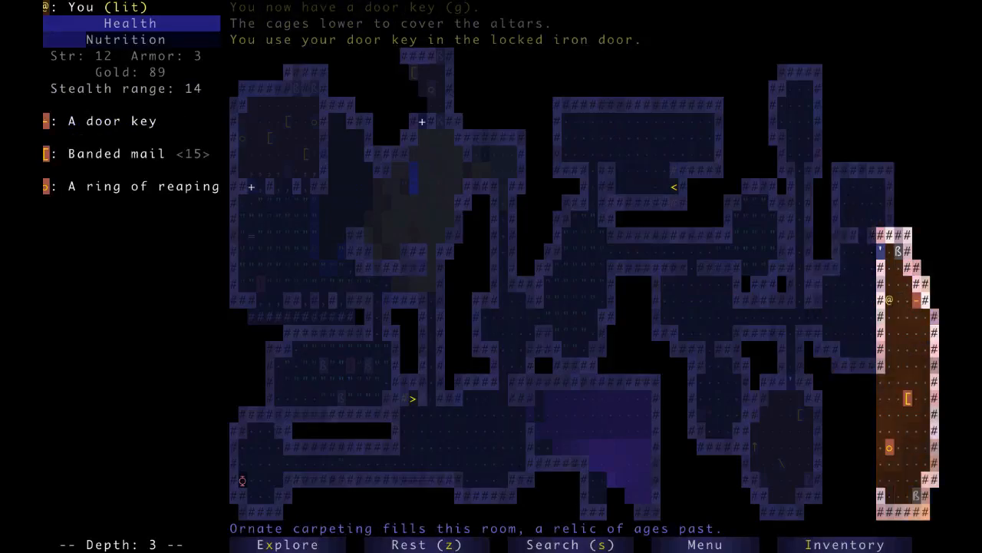
pyautogui.press('i')
pyautogui.press('Escape')
pyautogui.press('Up')
pyautogui.press('Up')
pyautogui.press('Up')
pyautogui.press('Up')
pyautogui.press('x')
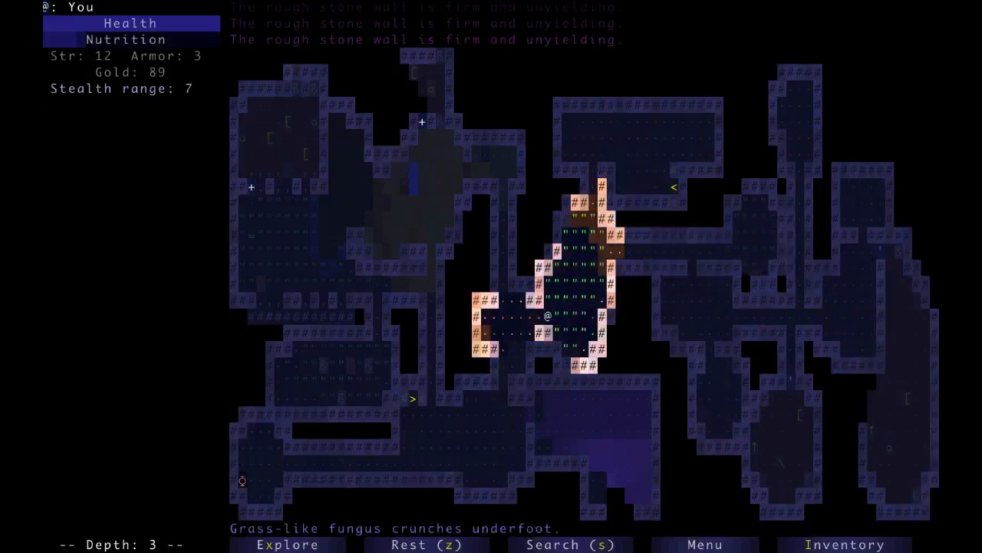
# Auto-explore through the goblin and rat, unlock the northern vault and pick up the ring of stealth
pyautogui.press('x')
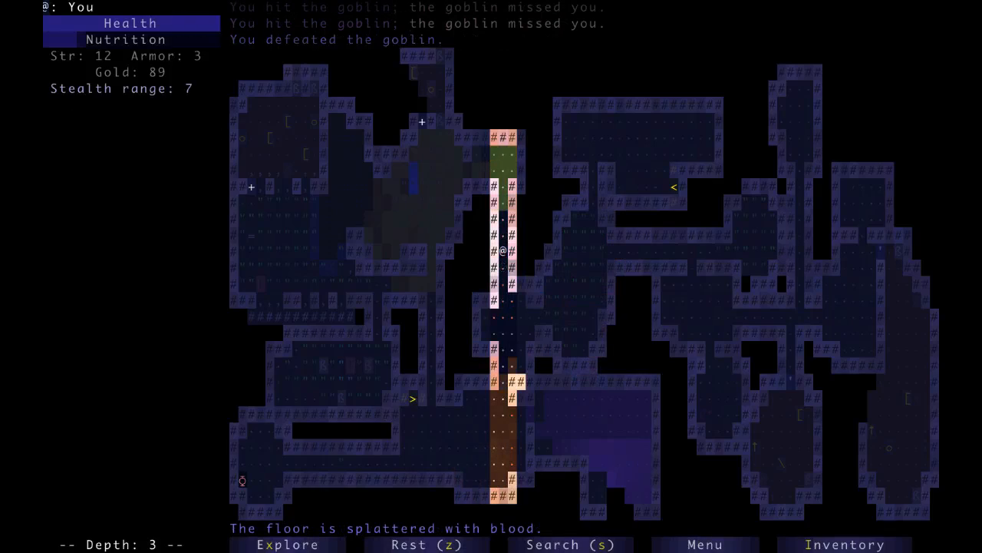
pyautogui.press('x')
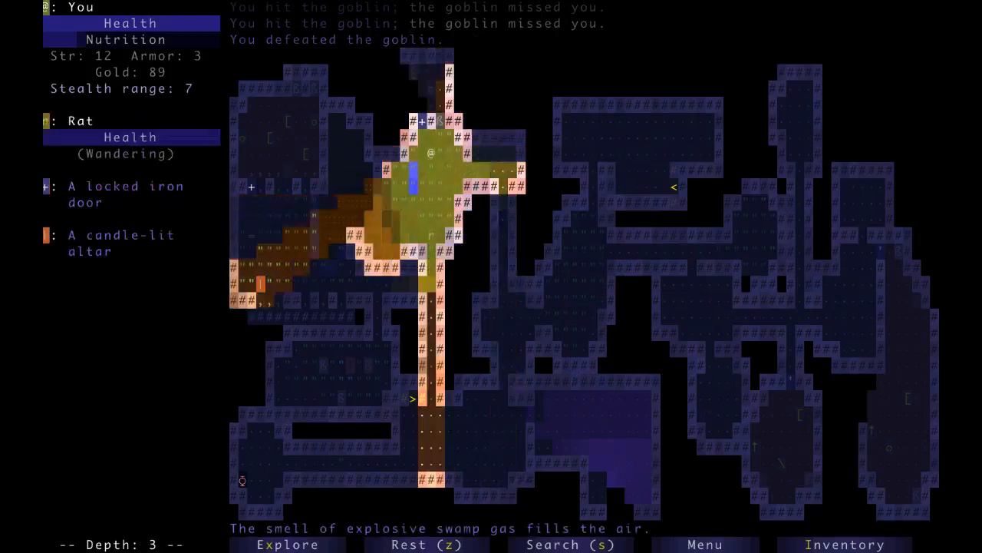
pyautogui.press('x')
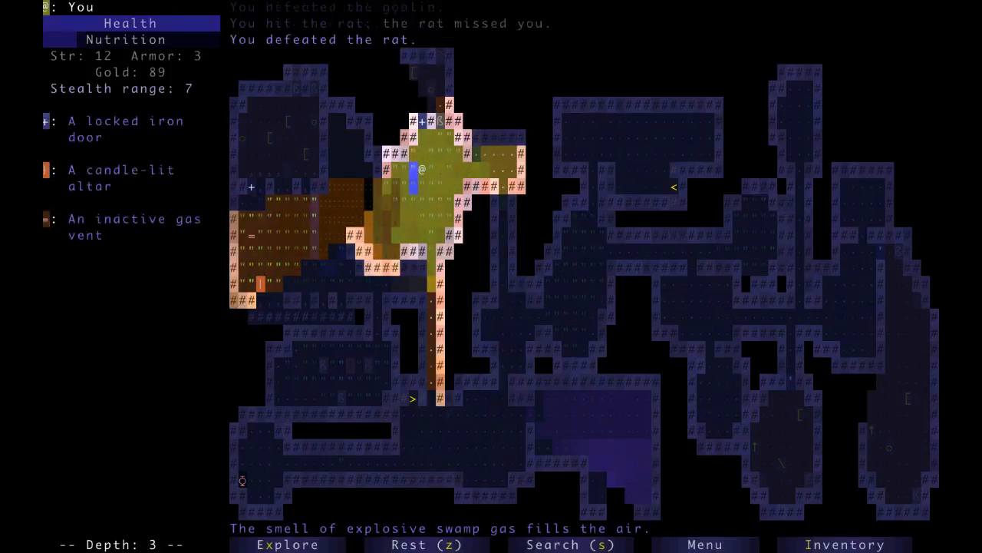
pyautogui.press('x')
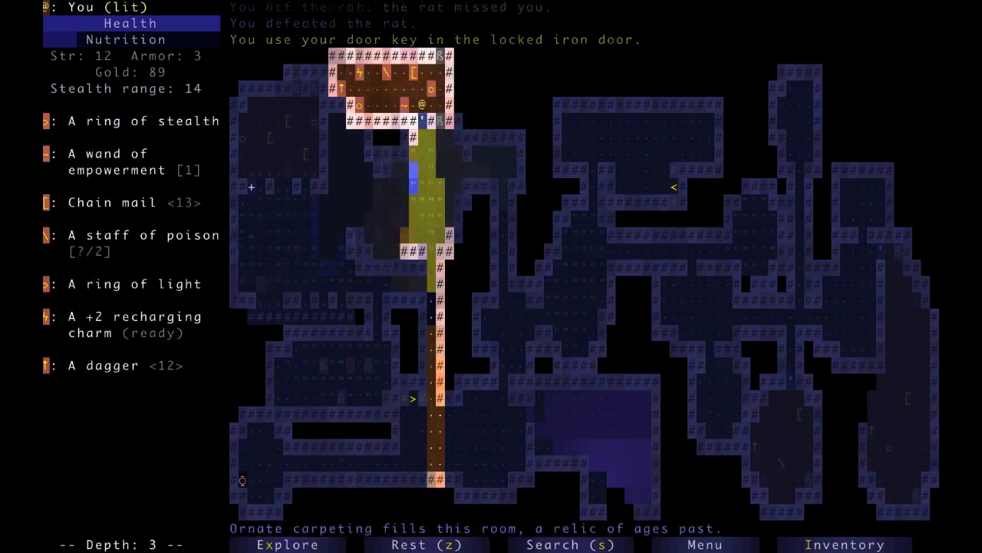
pyautogui.press('g')
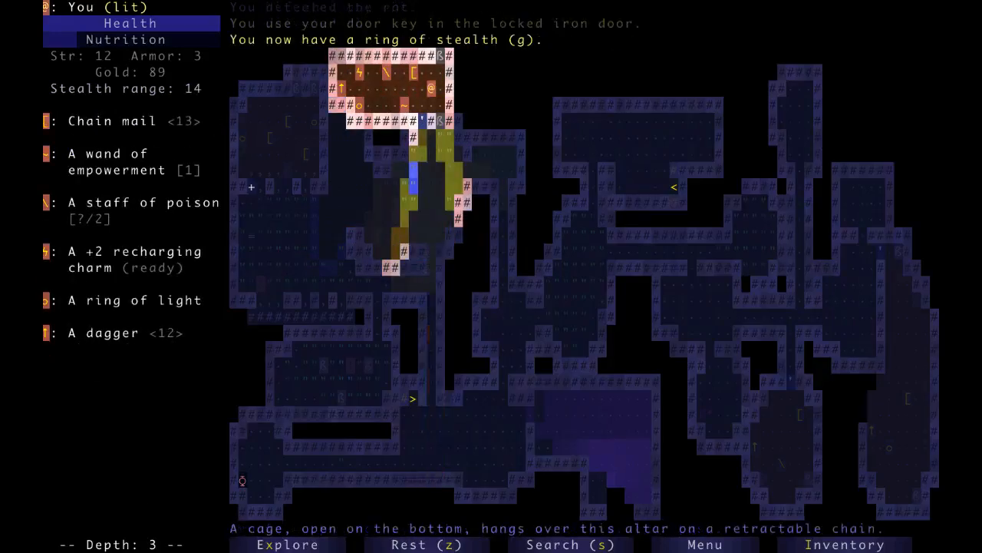
# Put on the ring of stealth and decline descending the stairs
pyautogui.press('e')
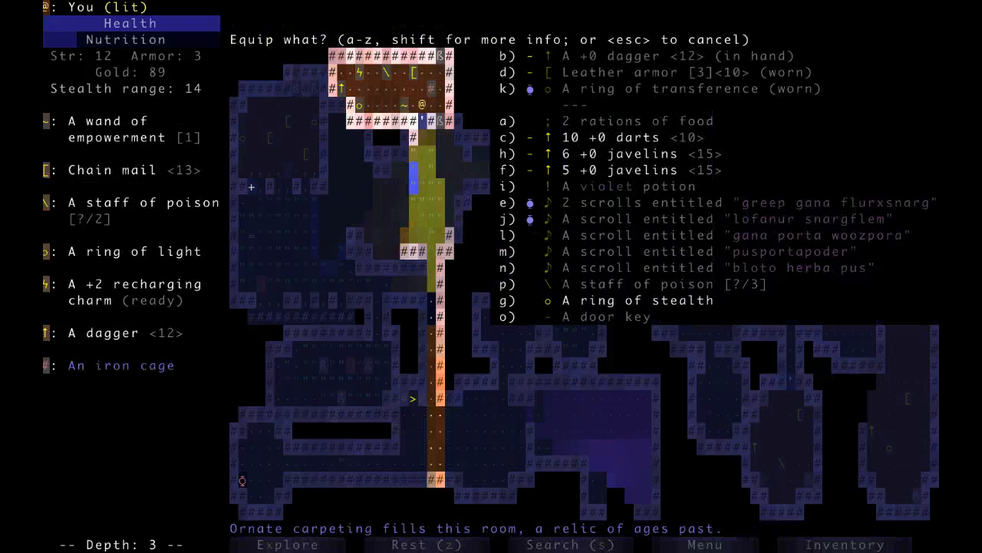
pyautogui.press('g')
pyautogui.press('j')
pyautogui.press('j')
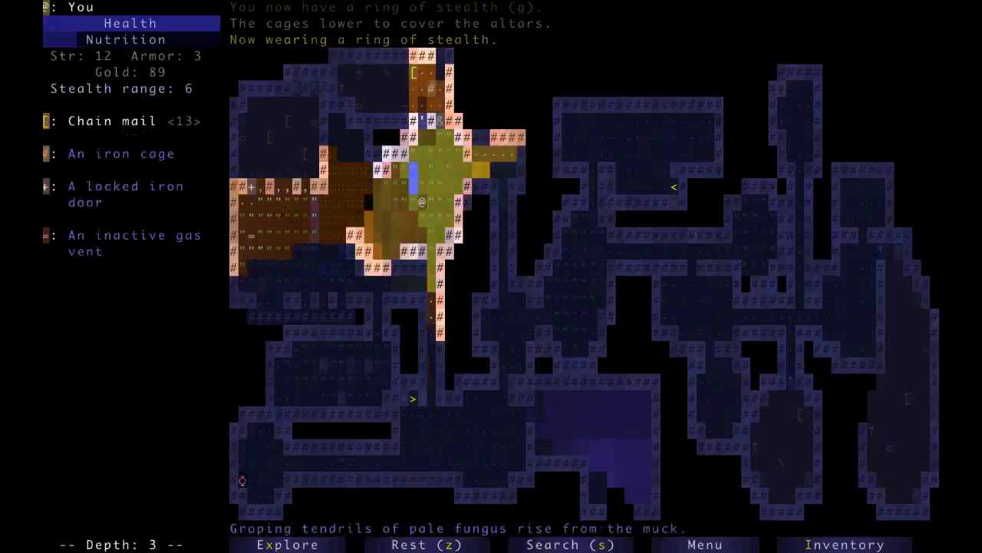
pyautogui.press('j')
pyautogui.press('j')
pyautogui.press('y')
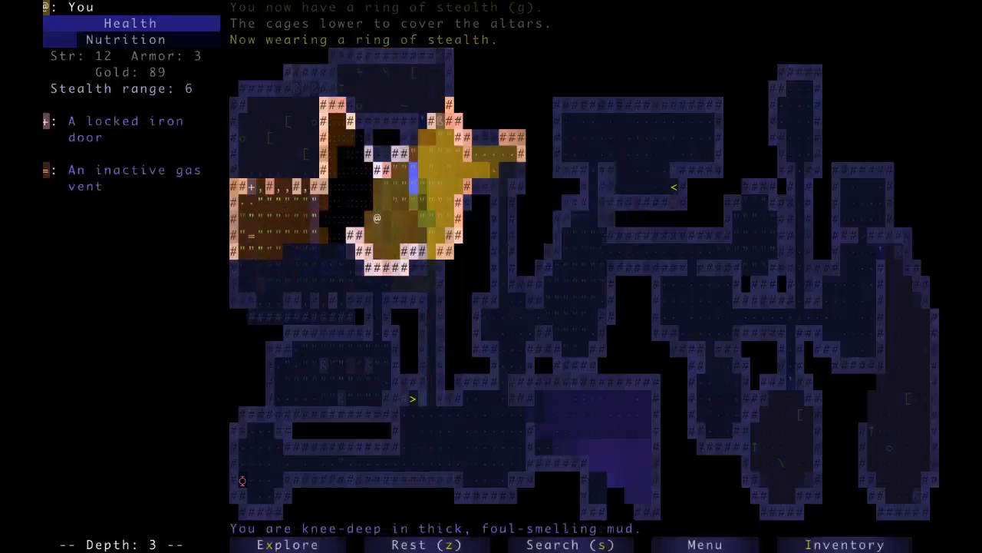
# Travel west into the lit rubble room, check the pack, then down through the grass and right along the corridor
pyautogui.press('x')
pyautogui.press('x')
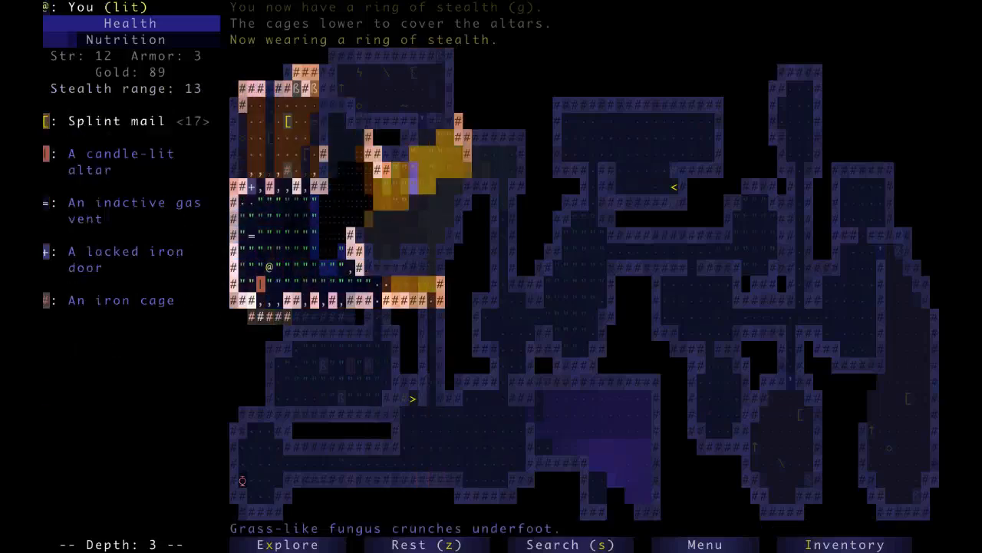
pyautogui.press('Up')
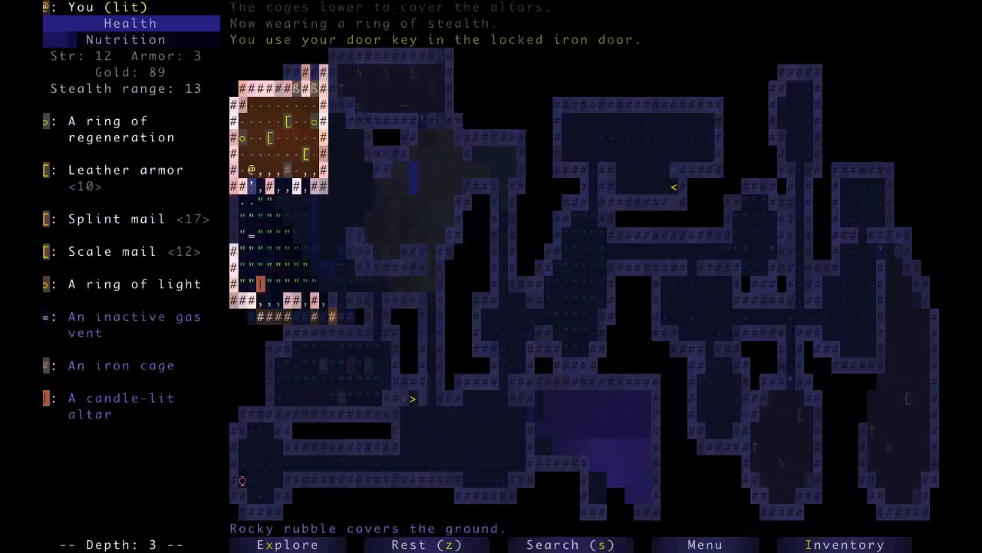
pyautogui.press('i')
pyautogui.press('Escape')
pyautogui.press('x')
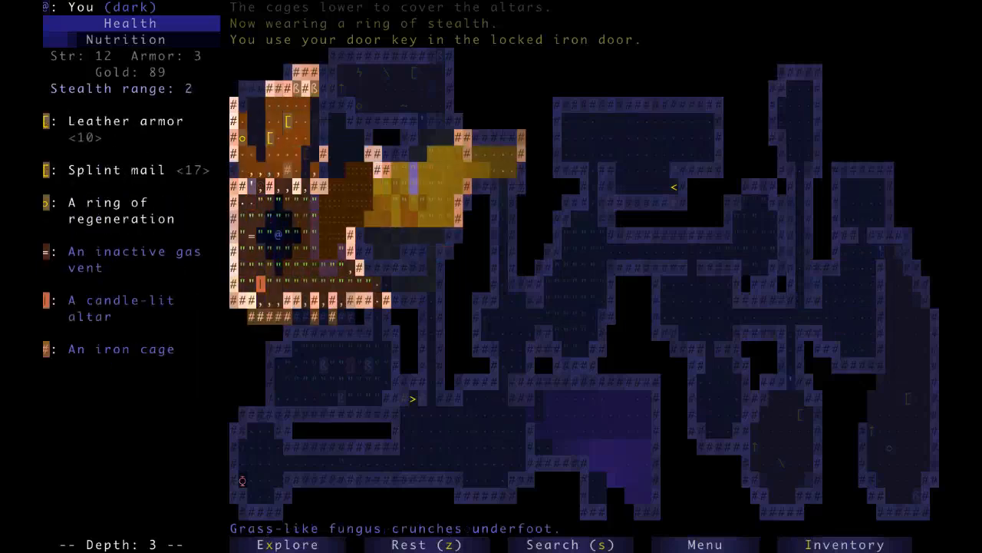
pyautogui.press('x')
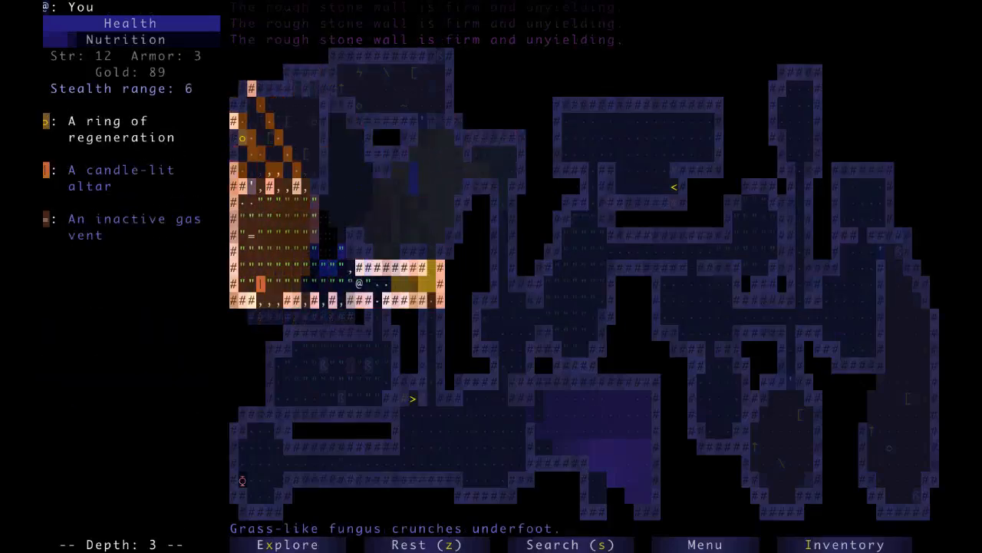
# Travel north into the carpeted room, then auto-travel to the downward staircase
pyautogui.press('x')
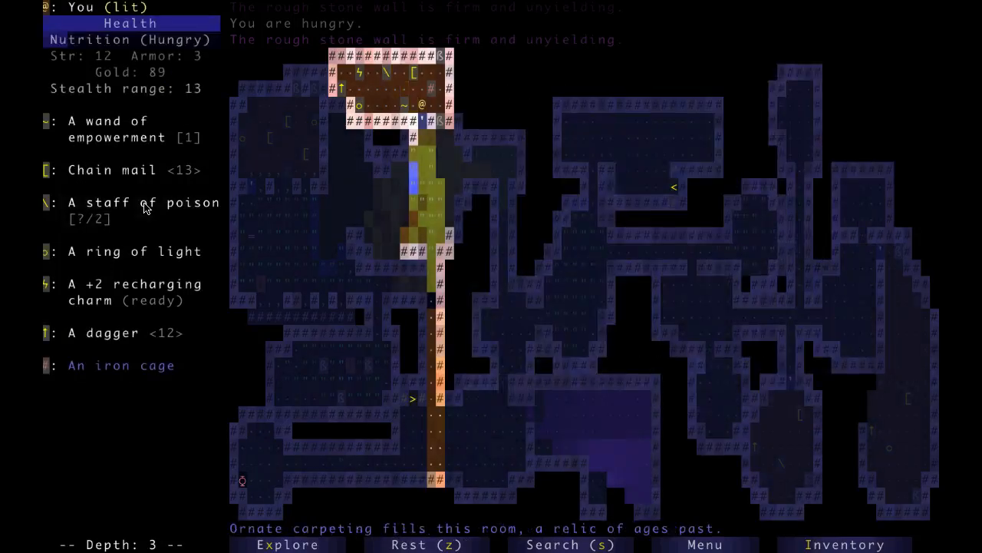
pyautogui.press('Left')
pyautogui.press('x')
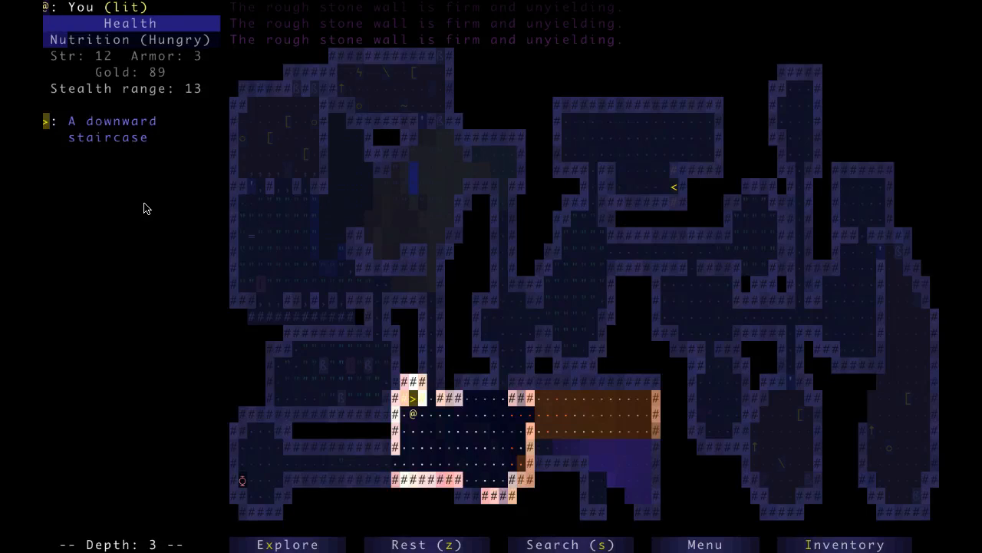
# Descend to depth 4 and eat a food ration to cure hunger
pyautogui.press('Up')
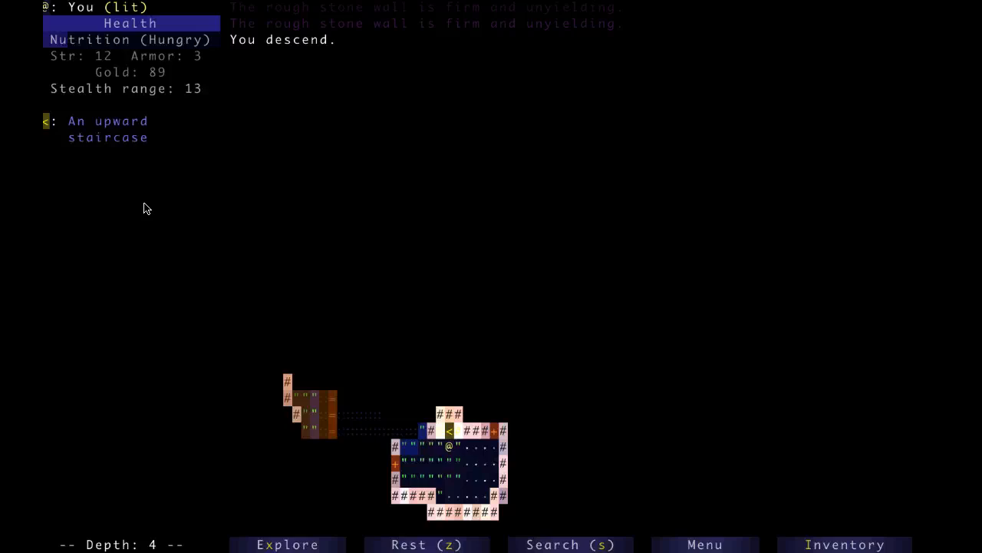
pyautogui.press('a')
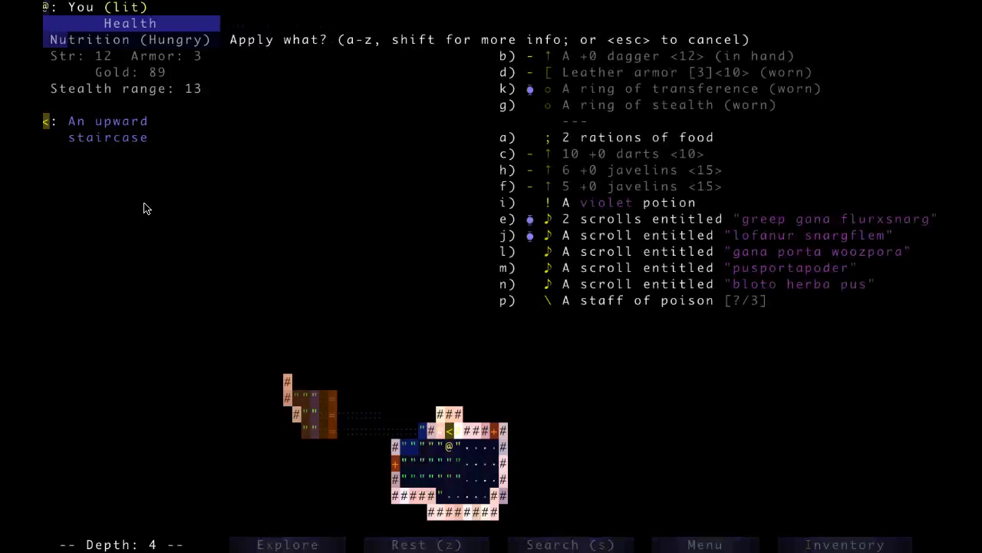
pyautogui.press('a')
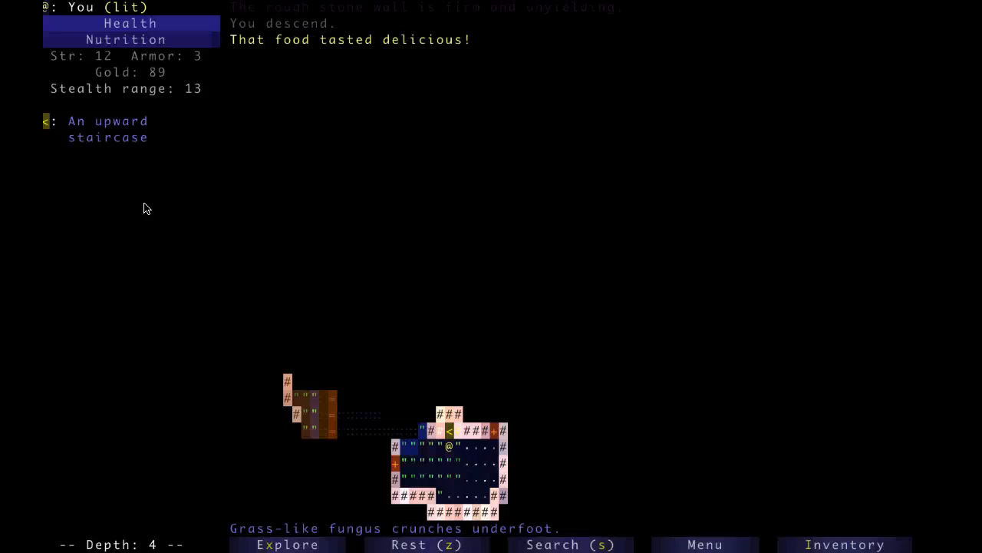
# Drink the violet potion, revealed as strength raising Str to 13, and review the pack
pyautogui.press('Right')
pyautogui.press('Right')
pyautogui.press('Right')
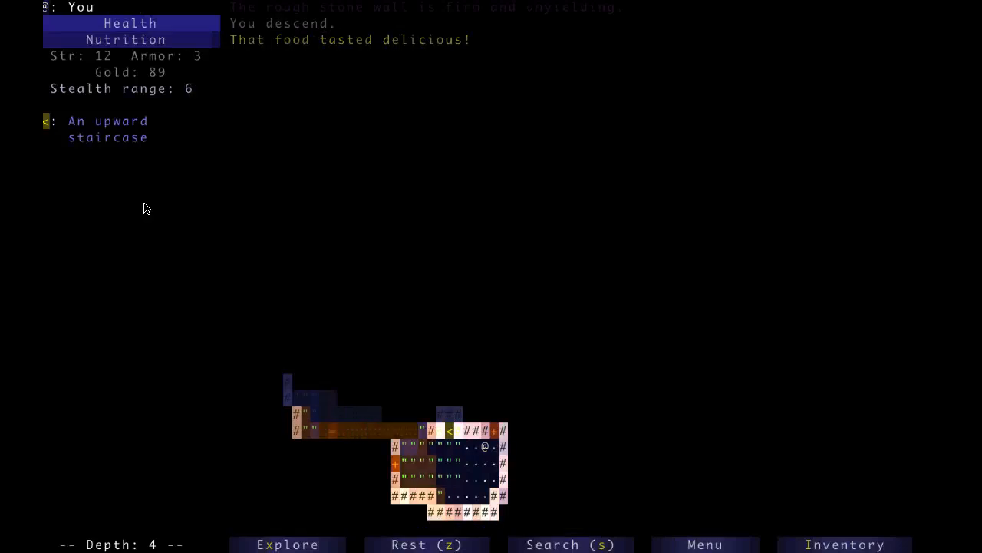
pyautogui.press('Down')
pyautogui.press('a')
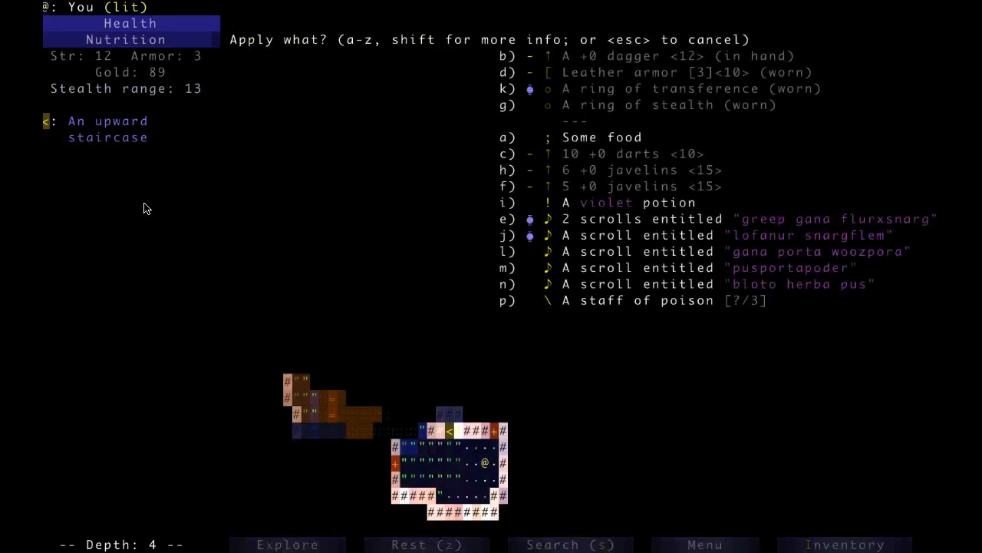
pyautogui.press('i')
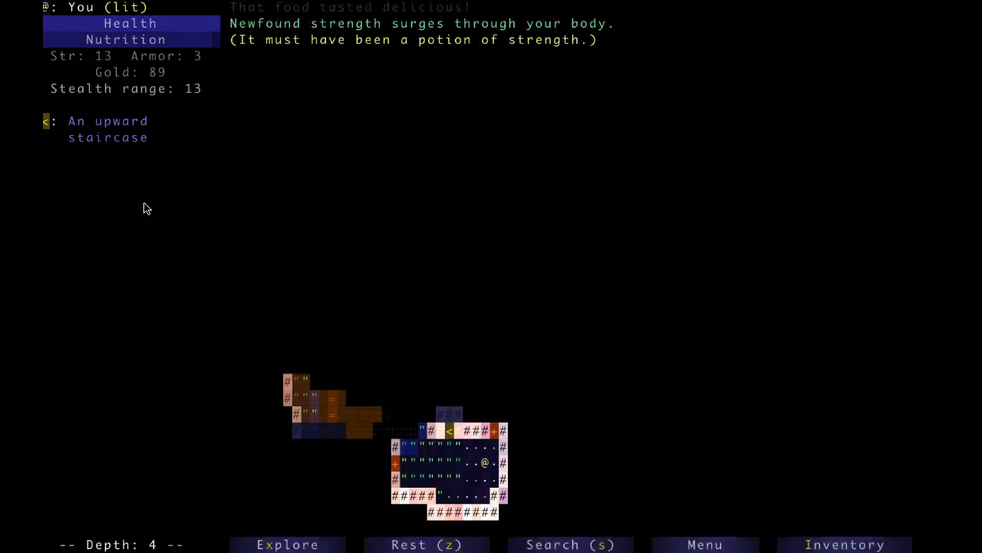
pyautogui.press('i')
pyautogui.press('Escape')
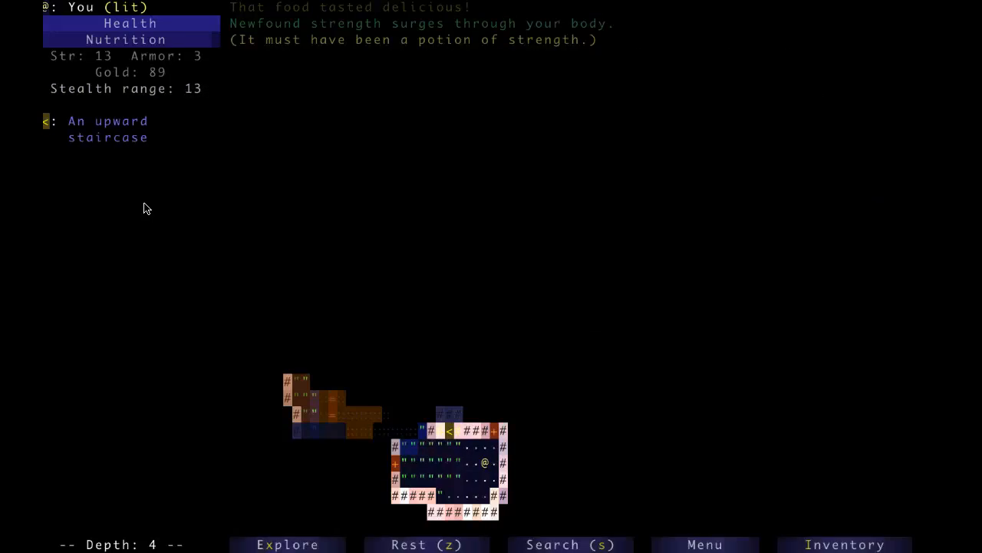
# Walk up the left corridor, pick up the potion of strength and drink it for Str 14
pyautogui.press('Left')
pyautogui.press('Left')
pyautogui.press('Left')
pyautogui.press('Left')
pyautogui.press('Left')
pyautogui.press('Left')
pyautogui.press('Left')
pyautogui.press('Left')
pyautogui.press('Left')
pyautogui.press('Up')
pyautogui.press('Up')
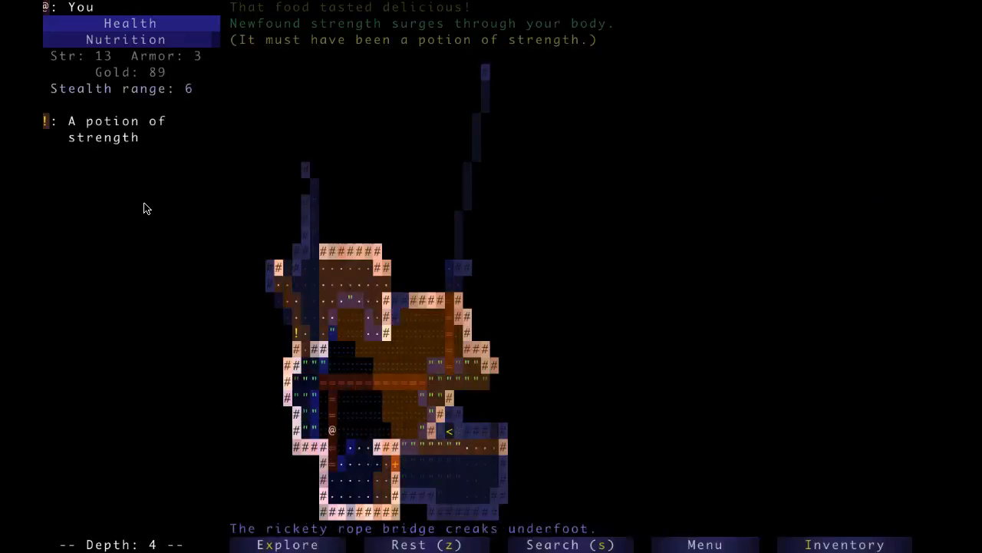
pyautogui.press('Up')
pyautogui.press('Up')
pyautogui.press('Up')
pyautogui.press('Up')
pyautogui.press('Up')
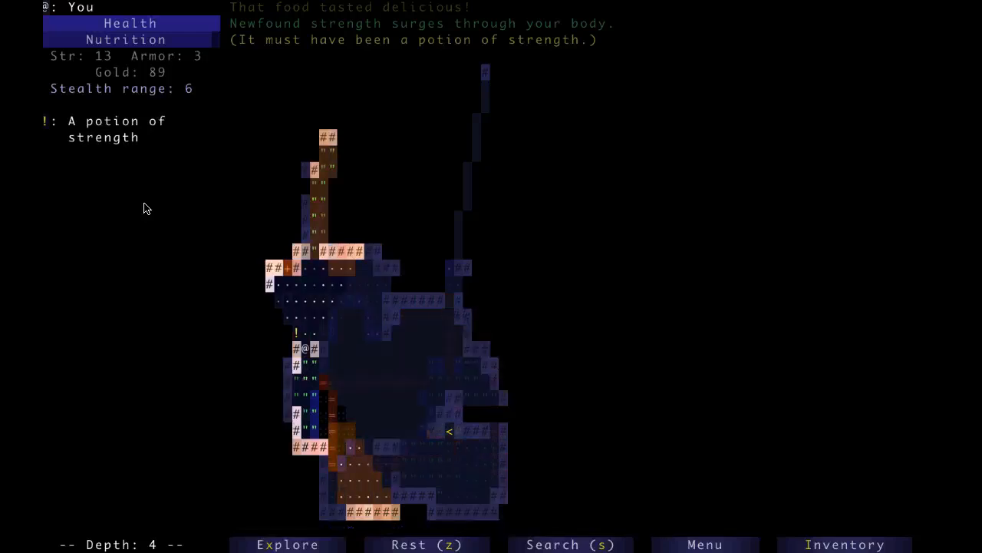
pyautogui.press('Up')
pyautogui.press('a')
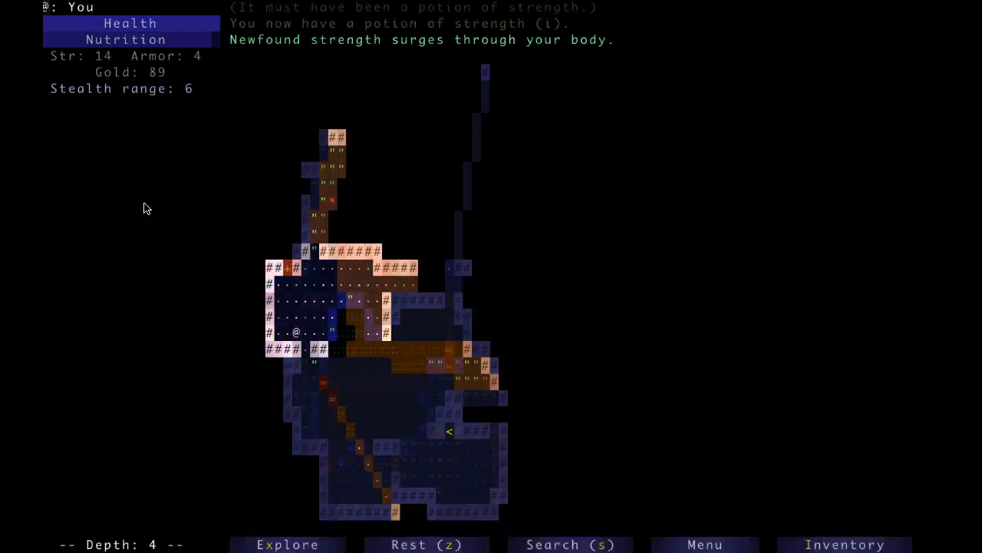
pyautogui.press('d')
pyautogui.press('Up')
pyautogui.press('Up')
pyautogui.press('Up')
pyautogui.press('Up')
pyautogui.press('Up')
pyautogui.press('Up')
pyautogui.press('Up')
pyautogui.press('Up')
pyautogui.press('Up')
pyautogui.press('Up')
pyautogui.press('Up')
# Explore the rooms and rope bridge, collecting the pink potion and a potion of telepathy
pyautogui.press('x')
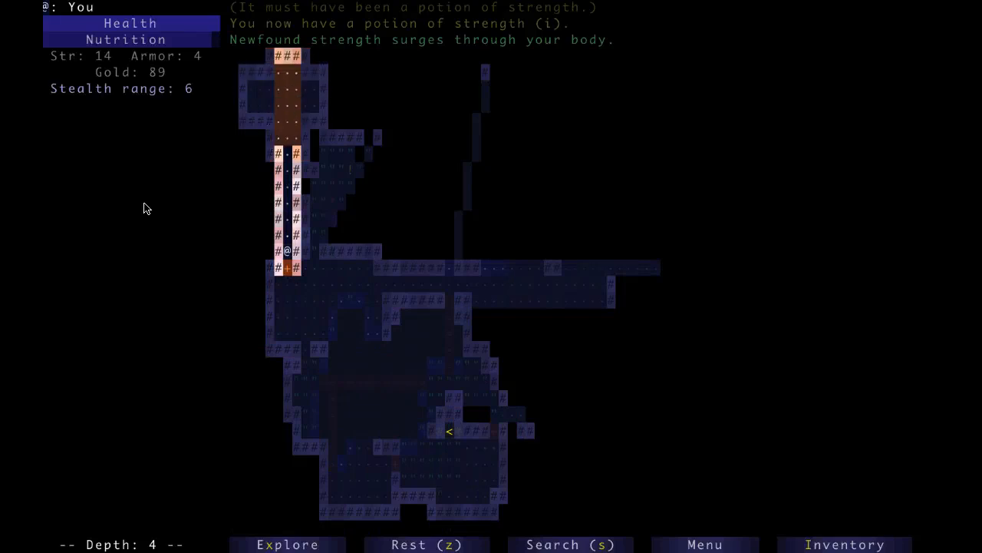
pyautogui.press('x')
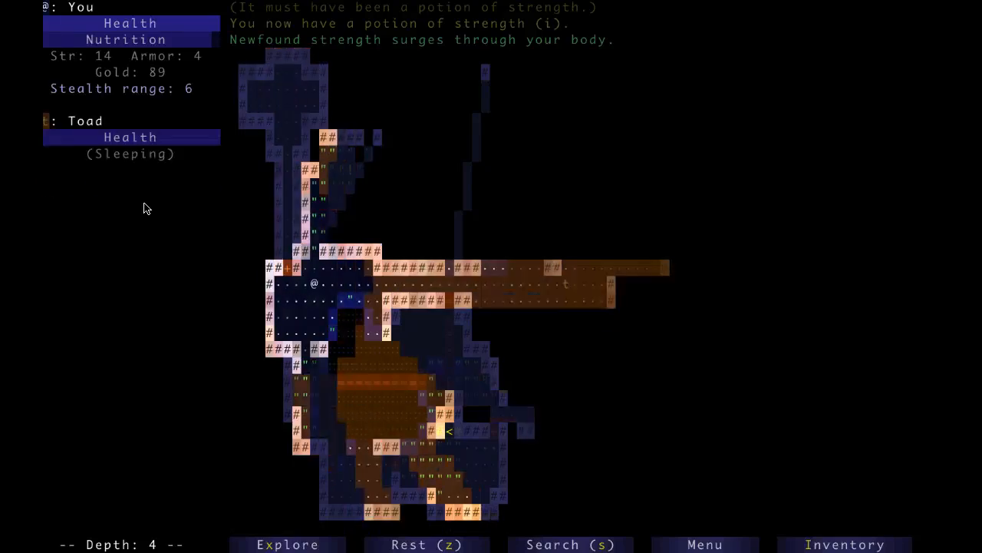
pyautogui.press('x')
pyautogui.press('Up')
pyautogui.press('Up')
pyautogui.press('x')
pyautogui.press('x')
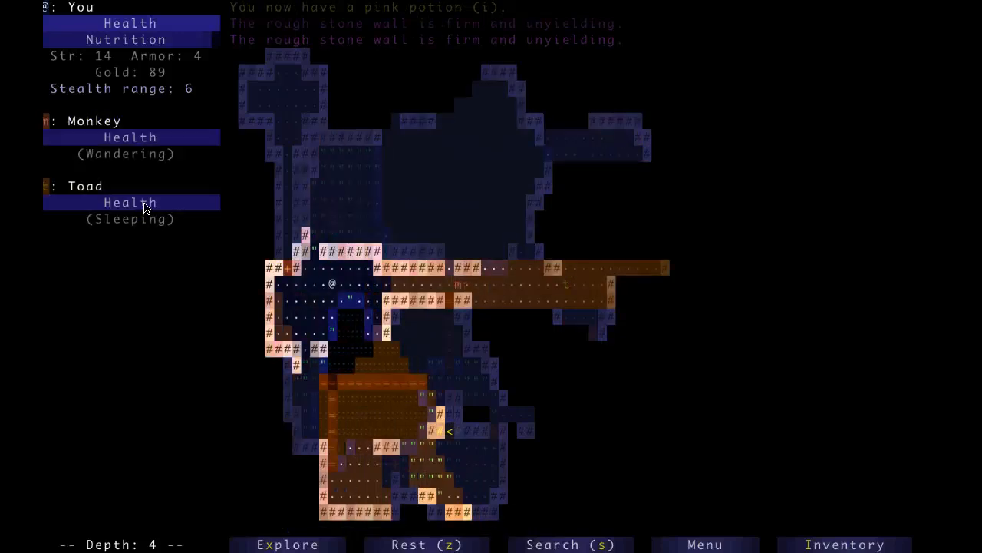
pyautogui.press('x')
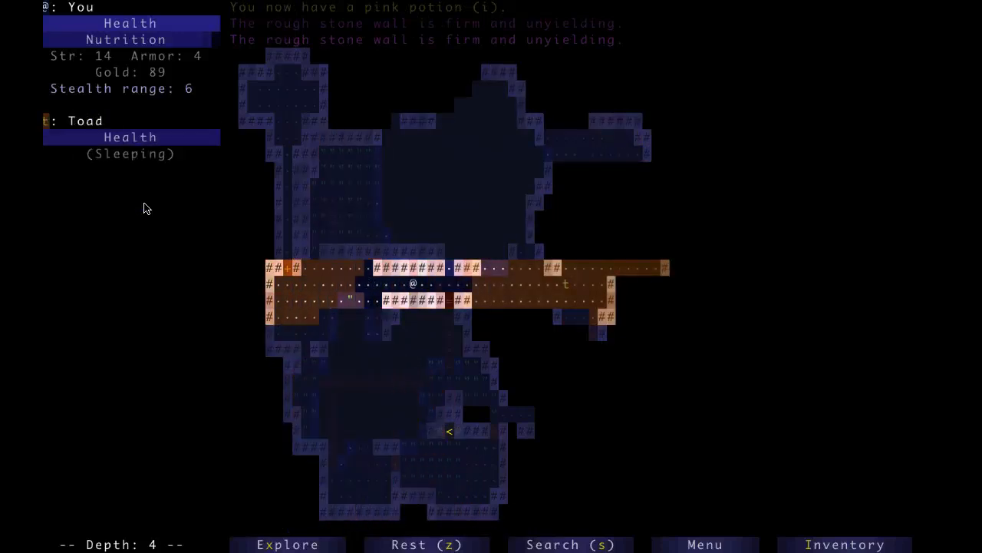
pyautogui.press('x')
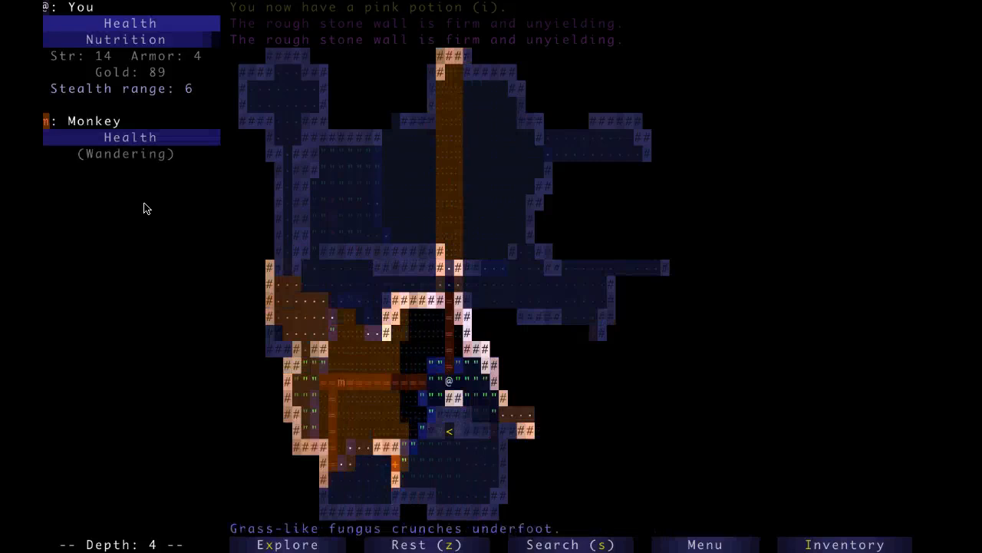
pyautogui.press('x')
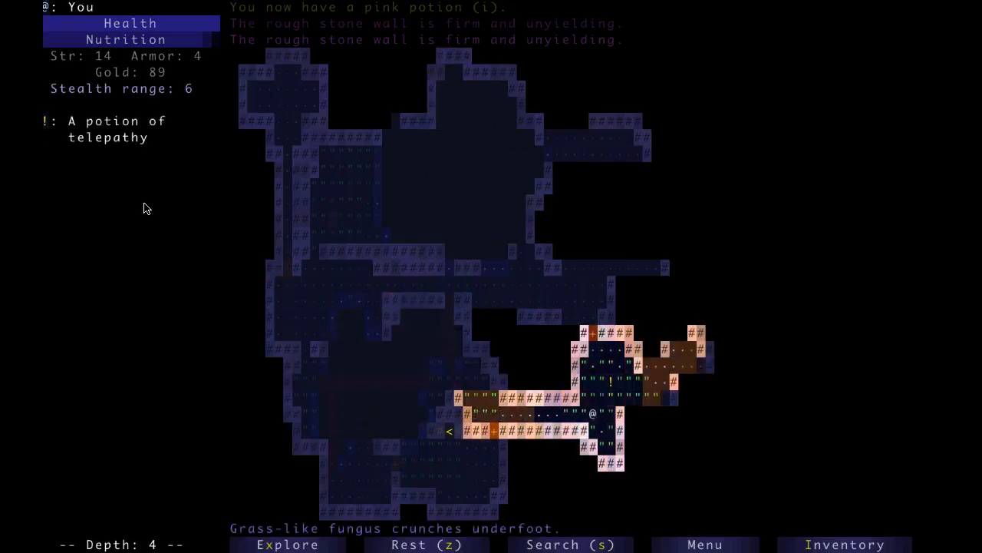
pyautogui.press('x')
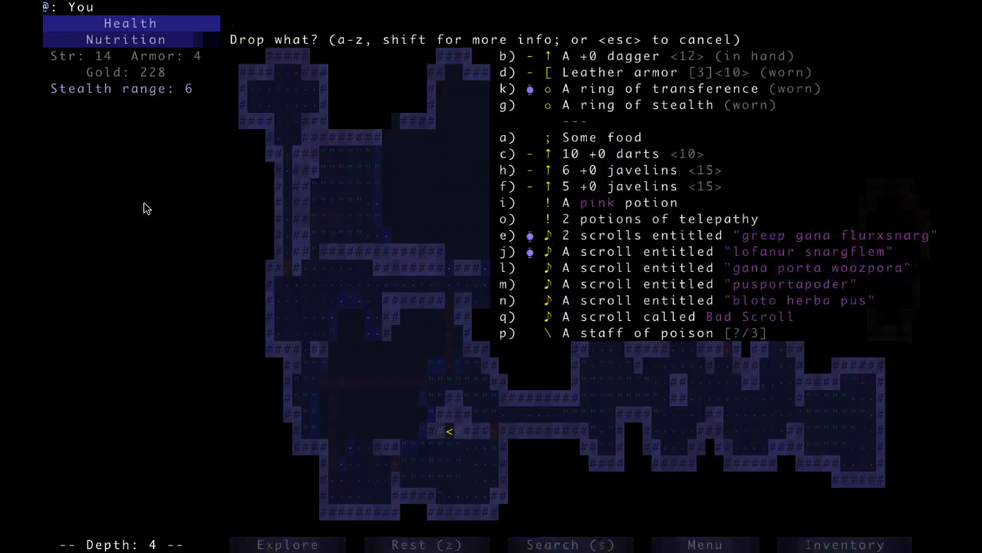
# Drop the Bad Scroll, explore north to the stairs room and fight the nearby monsters
pyautogui.press('q')
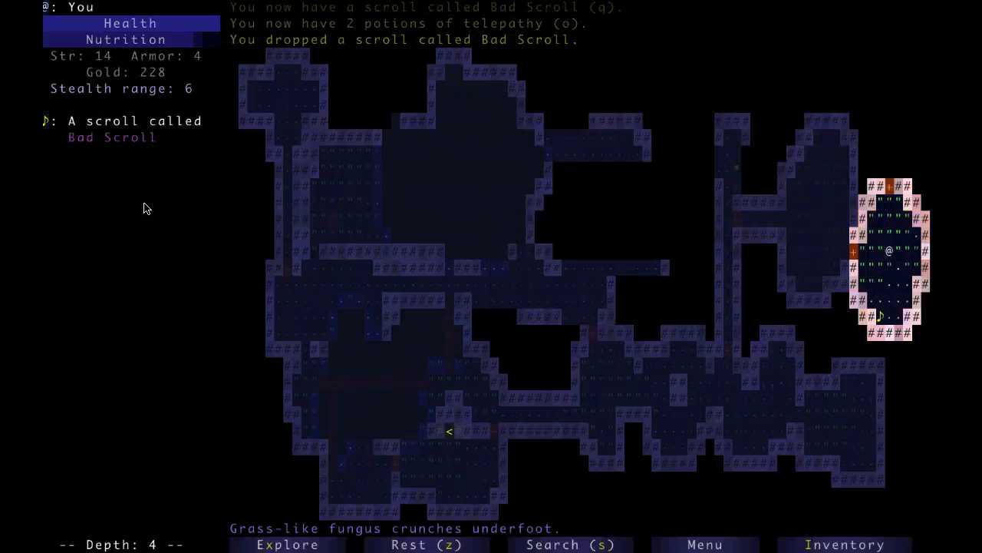
pyautogui.press('x')
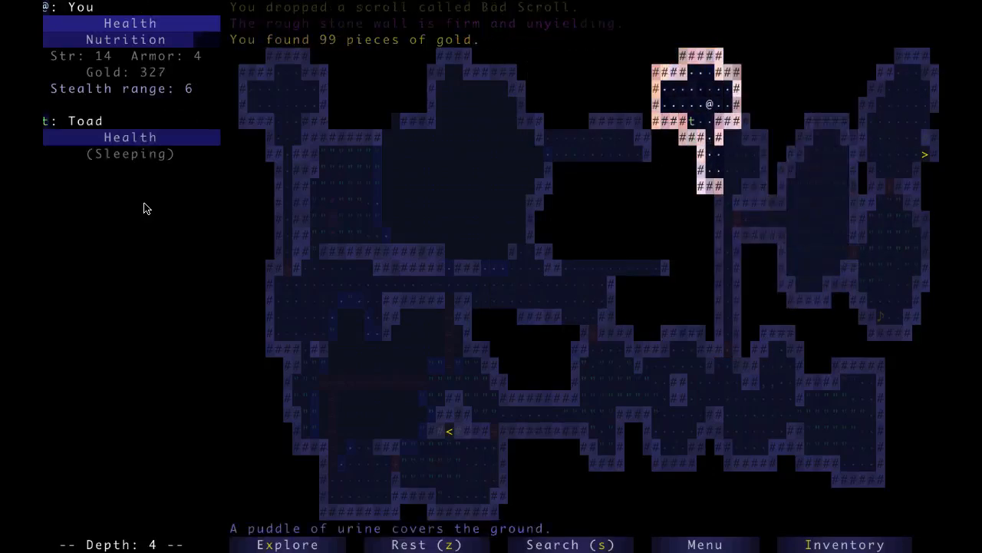
pyautogui.press('Up')
pyautogui.press('Up')
pyautogui.press('Up')
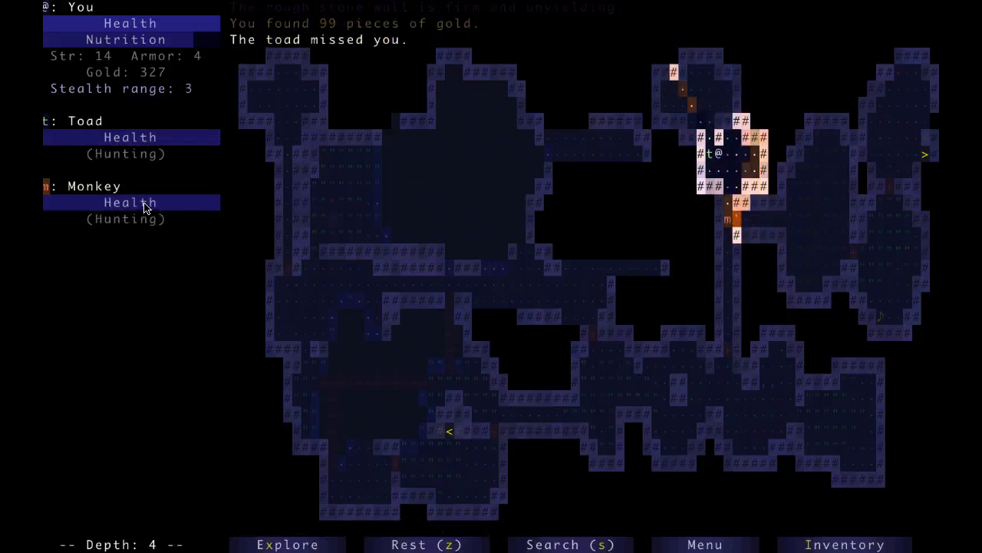
pyautogui.press('Down')
pyautogui.press('Down')
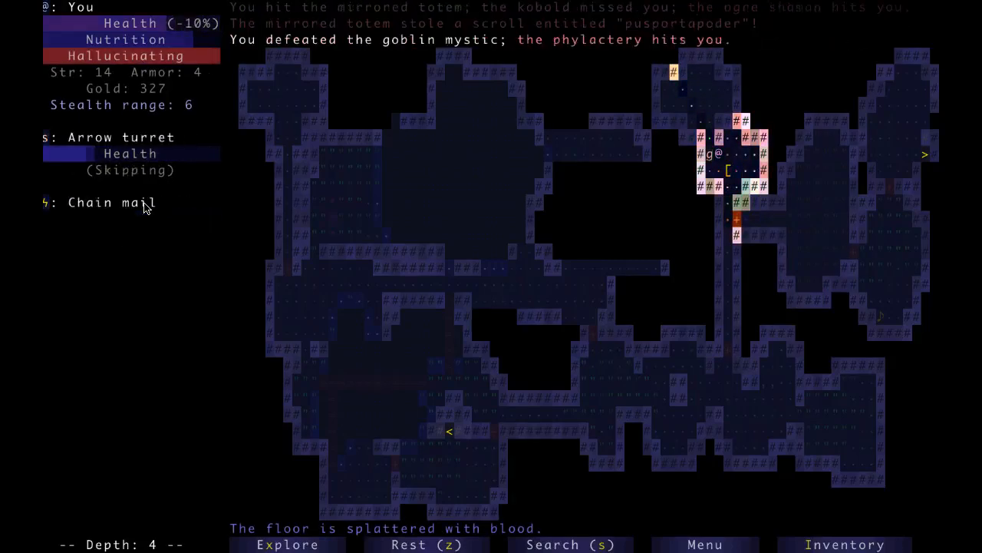
pyautogui.press('Down')
pyautogui.press('Down')
pyautogui.press('Down')
pyautogui.press('Down')
pyautogui.press('Down')
pyautogui.press('Down')
pyautogui.press('Down')
# Explore the eastern rooms and the dark room, then head north up the lit corridor
pyautogui.press('Down')
pyautogui.press('Down')
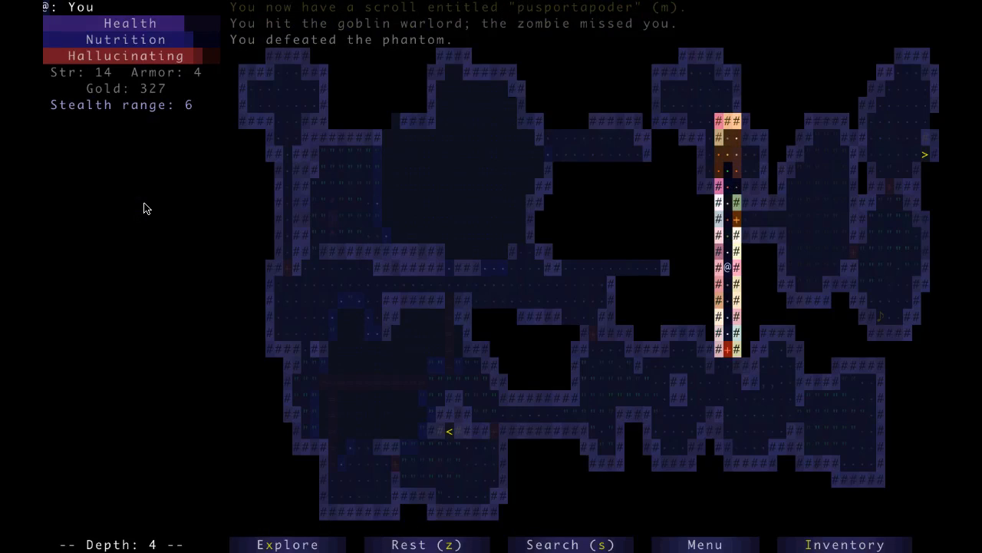
pyautogui.press('Up')
pyautogui.press('Up')
pyautogui.press('Right')
pyautogui.press('Right')
pyautogui.press('Right')
pyautogui.press('Right')
pyautogui.press('Left')
pyautogui.press('Left')
pyautogui.press('Left')
pyautogui.press('Down')
pyautogui.press('Down')
pyautogui.press('Down')
pyautogui.press('Down')
pyautogui.press('Down')
pyautogui.press('Down')
pyautogui.press('Down')
pyautogui.press('Left')
pyautogui.press('Left')
pyautogui.press('Left')
pyautogui.press('Left')
pyautogui.press('Left')
pyautogui.press('Up')
pyautogui.press('Left')
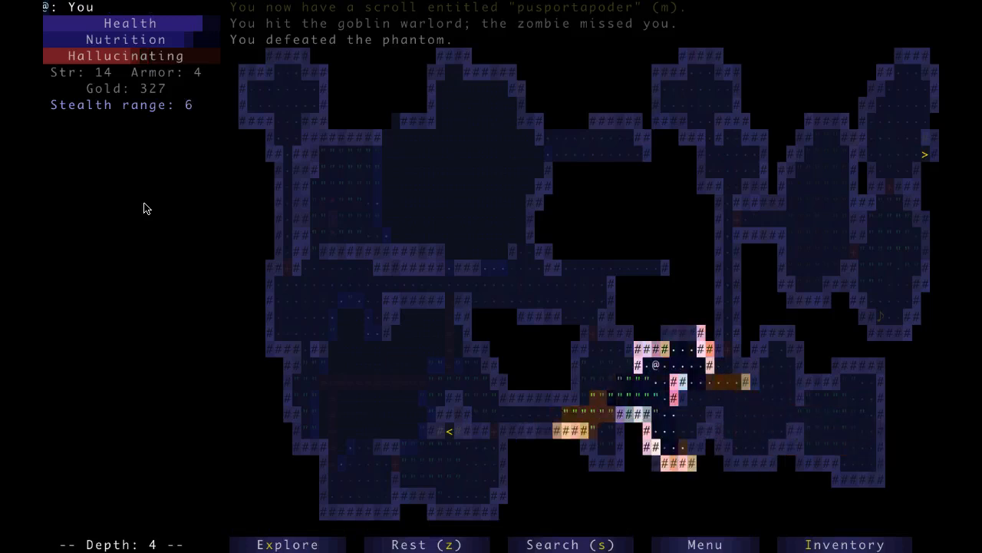
pyautogui.press('Left')
pyautogui.press('Left')
pyautogui.press('Left')
pyautogui.press('Left')
pyautogui.press('Up')
pyautogui.press('Up')
pyautogui.press('Up')
pyautogui.press('Up')
pyautogui.press('Up')
pyautogui.press('Up')
# Kill the adjacent monster and pick up the pile of gold in the vertical corridor
pyautogui.press('Up')
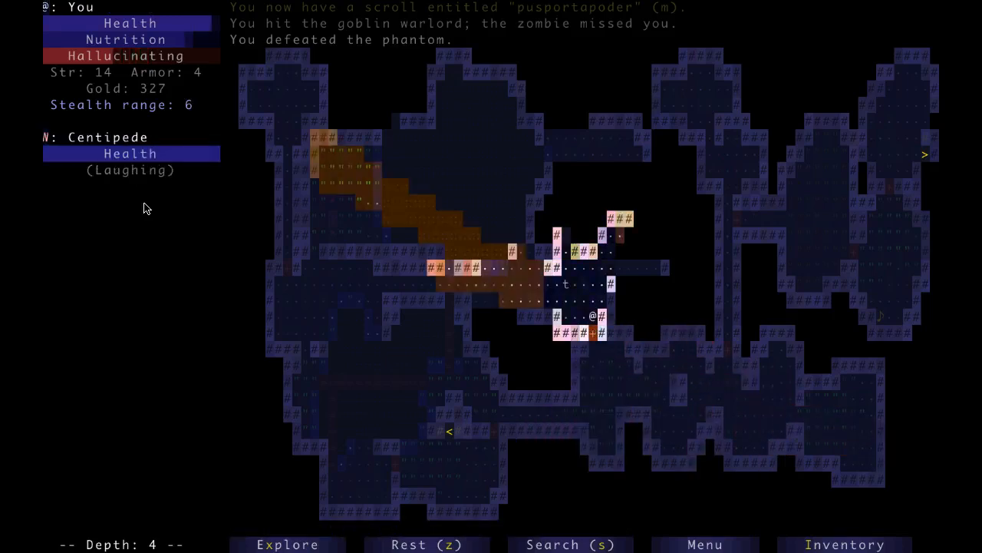
pyautogui.press('Up')
pyautogui.press('Up')
pyautogui.press('Up')
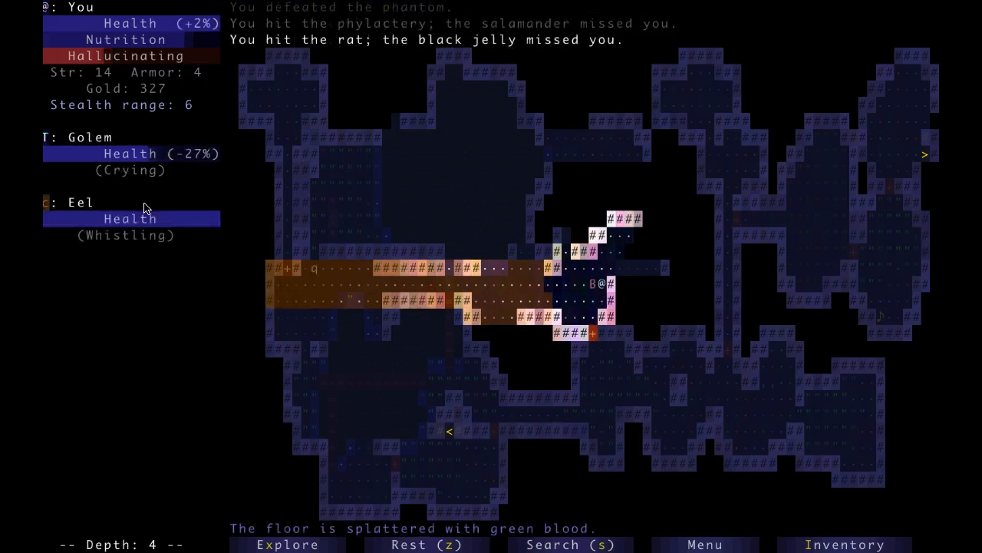
pyautogui.press('Up')
pyautogui.press('Up')
pyautogui.press('Right')
pyautogui.press('Right')
pyautogui.press('Up')
pyautogui.press('Right')
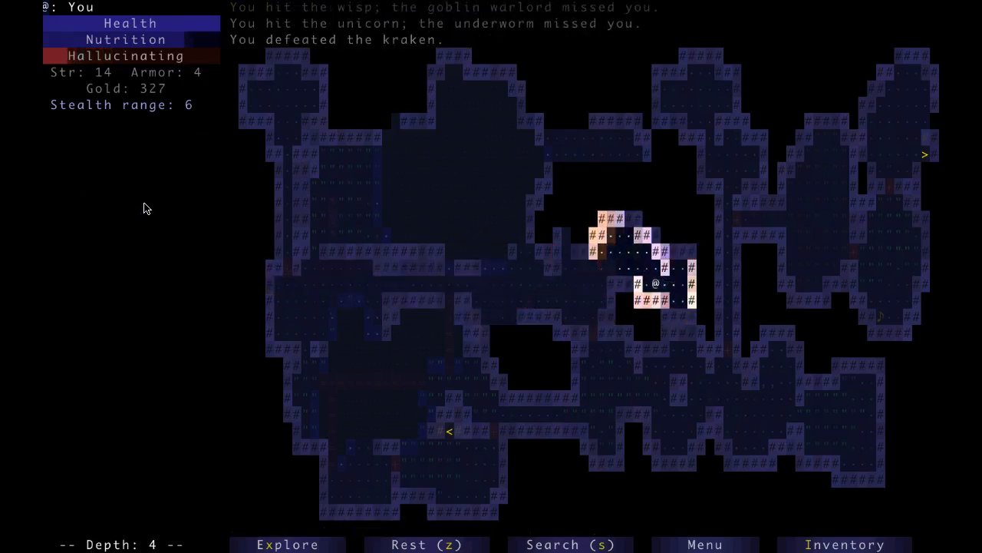
pyautogui.press('Left')
pyautogui.press('Left')
pyautogui.press('Left')
pyautogui.press('Left')
pyautogui.press('Up')
pyautogui.press('Up')
pyautogui.press('Up')
pyautogui.press('Up')
pyautogui.press('Right')
# Chase the thieving monkey south, dart it to death and recover the javelins
pyautogui.press('Down')
pyautogui.press('Down')
pyautogui.press('Down')
pyautogui.press('Down')
pyautogui.press('Down')
pyautogui.press('Down')
pyautogui.press('Right')
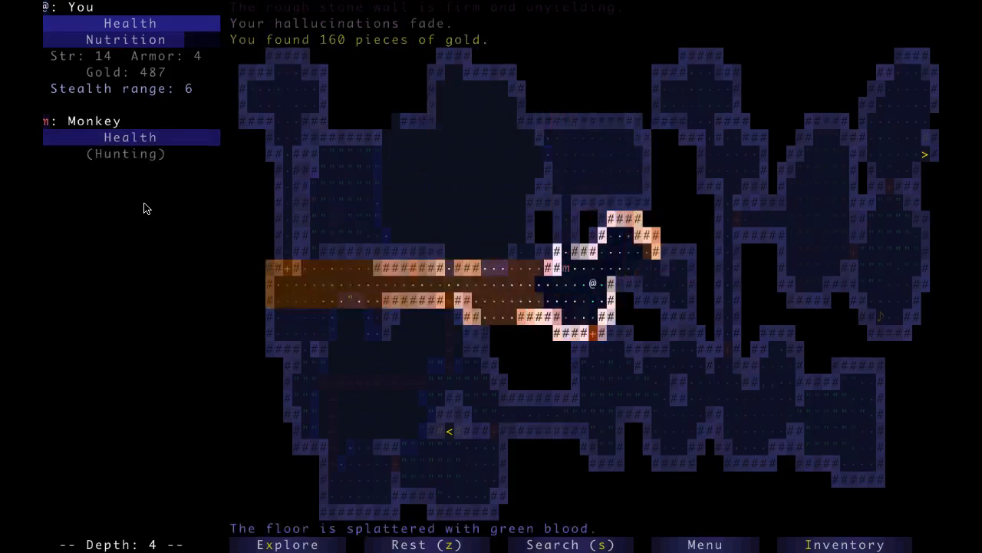
pyautogui.press('Down')
pyautogui.press('Down')
pyautogui.press('Down')
pyautogui.press('Down')
pyautogui.press('Down')
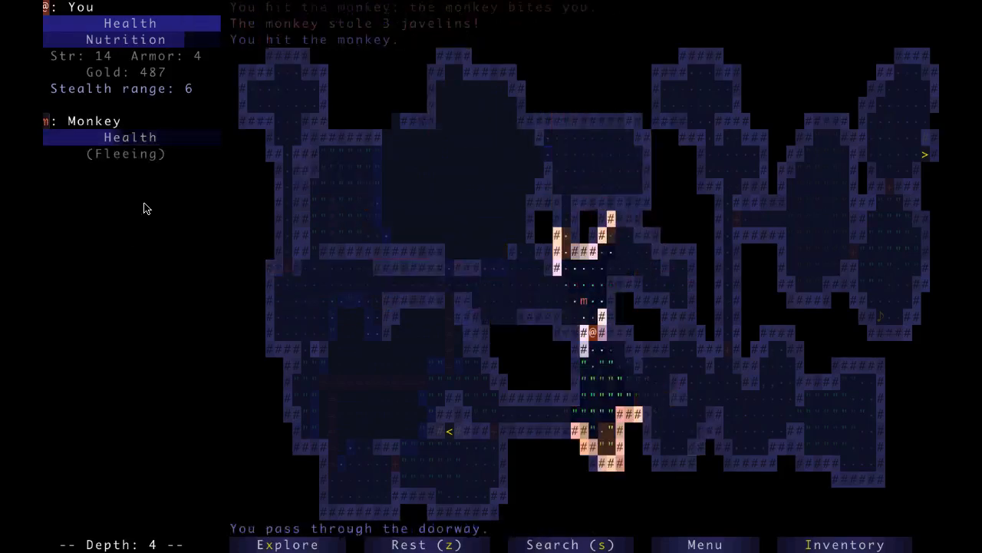
pyautogui.press('k')
pyautogui.press('t')
pyautogui.press('d')
pyautogui.press('Return')
pyautogui.press('t')
pyautogui.press('c')
pyautogui.press('Return')
pyautogui.press('t')
pyautogui.press('Escape')
pyautogui.press('Down')
# Slay the two hunting kobolds and travel north up the long corridor
pyautogui.press('x')
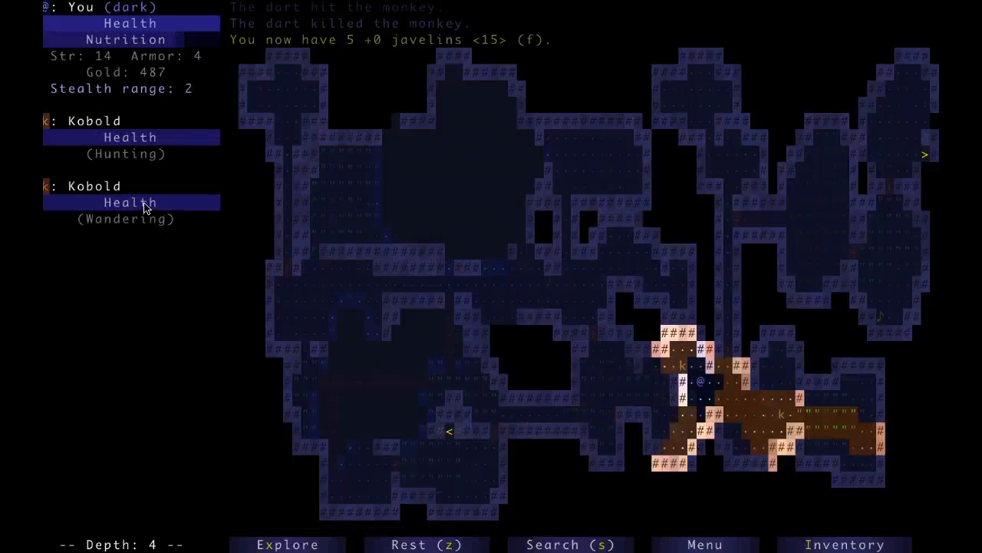
pyautogui.press('Left')
pyautogui.press('x')
pyautogui.press('z')
pyautogui.press('Down')
pyautogui.press('x')
pyautogui.press('y')
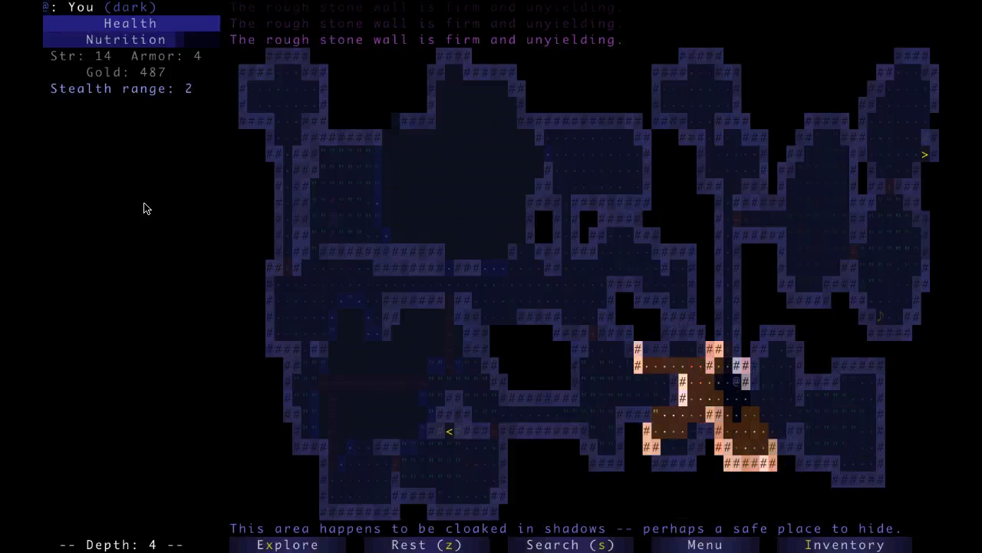
pyautogui.press('Up')
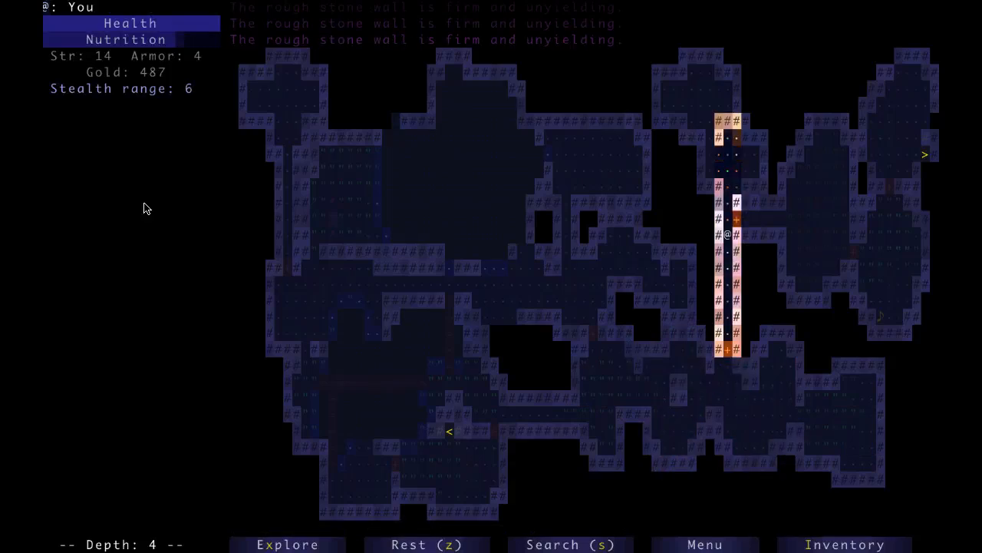
# Descend to depth 5 and walk through the cavern, round room and the room to the south
pyautogui.press('>')
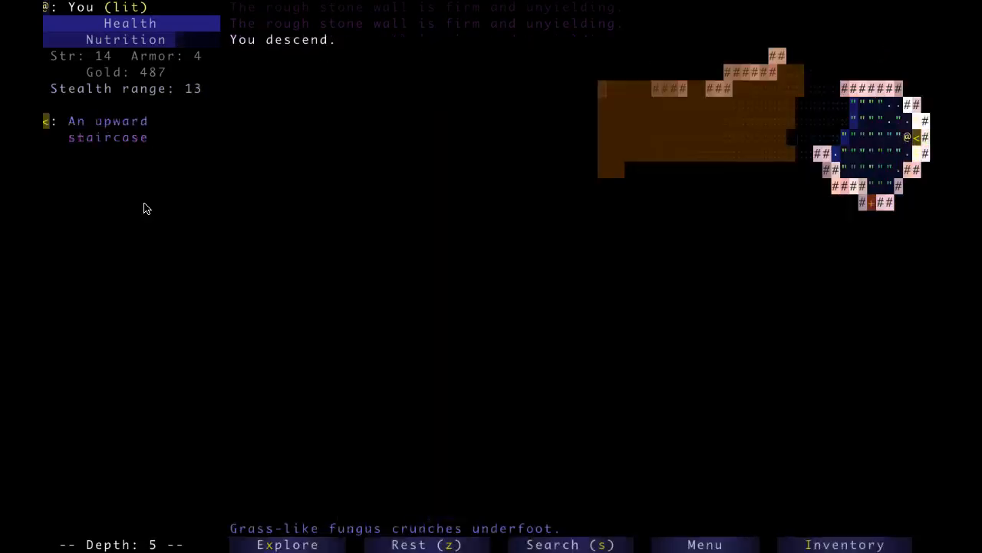
pyautogui.press('Left')
pyautogui.press('Left')
pyautogui.press('Left')
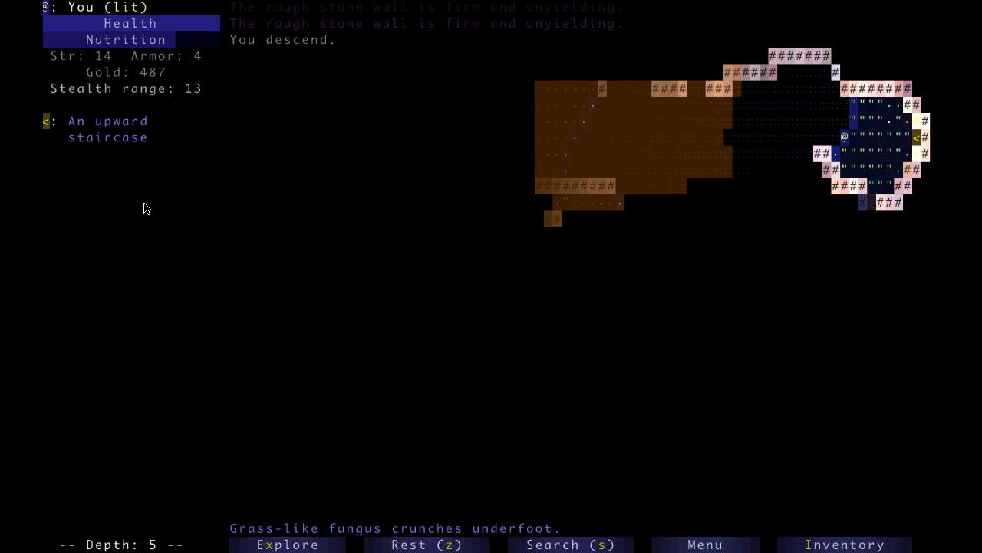
pyautogui.press('End')
pyautogui.press('pageup')
pyautogui.press('pageup')
pyautogui.press('pageup')
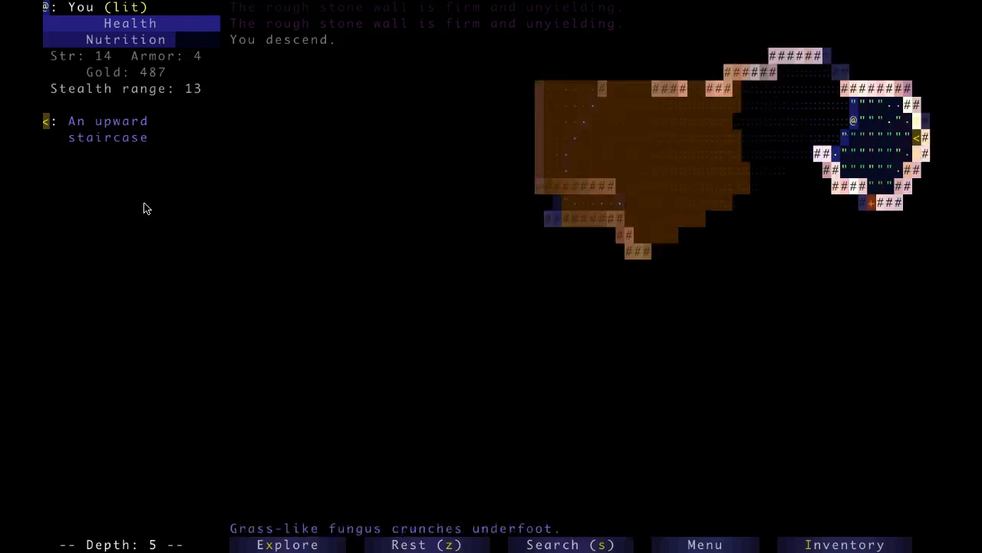
pyautogui.press('pagedown')
pyautogui.press('pagedown')
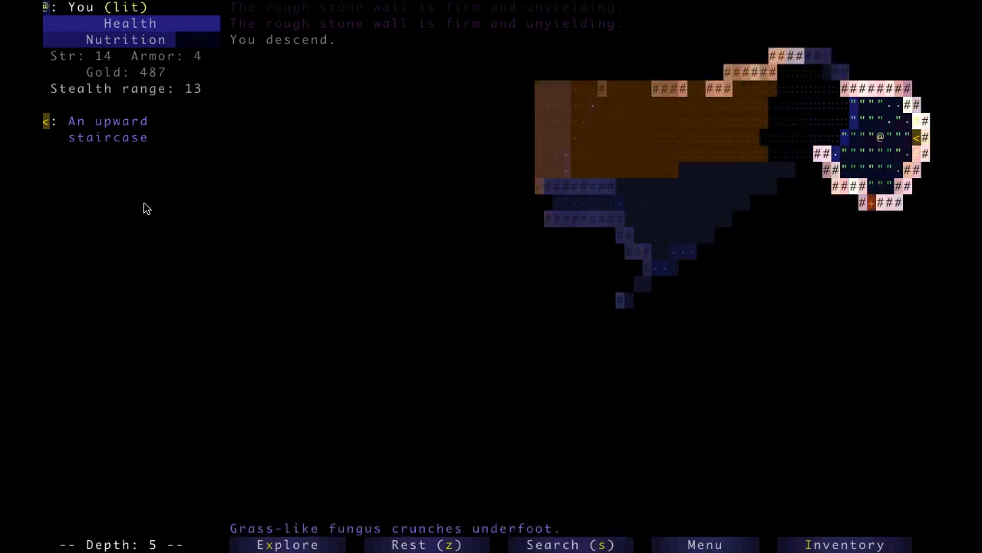
pyautogui.press('Down')
pyautogui.press('Down')
pyautogui.press('Down')
pyautogui.press('Down')
pyautogui.press('Down')
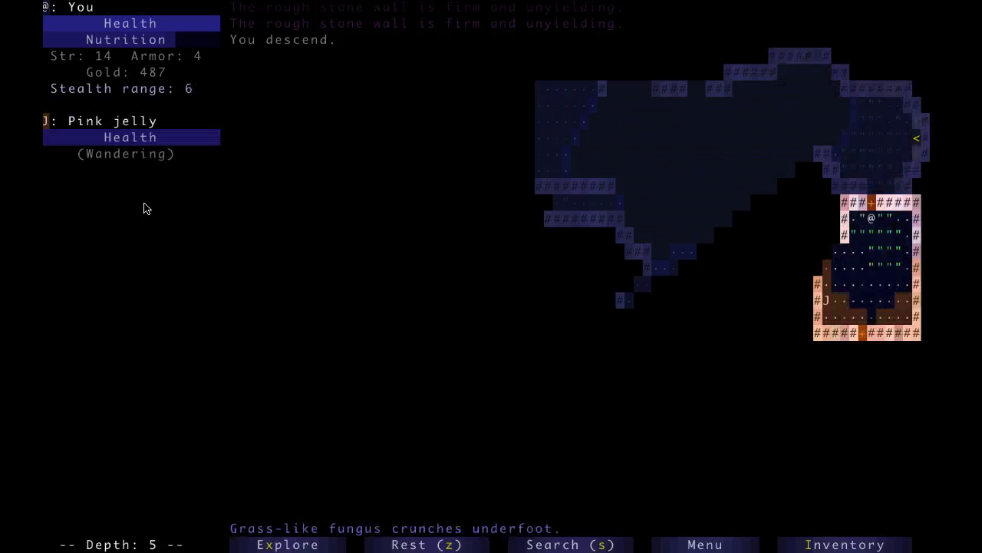
pyautogui.press('Up')
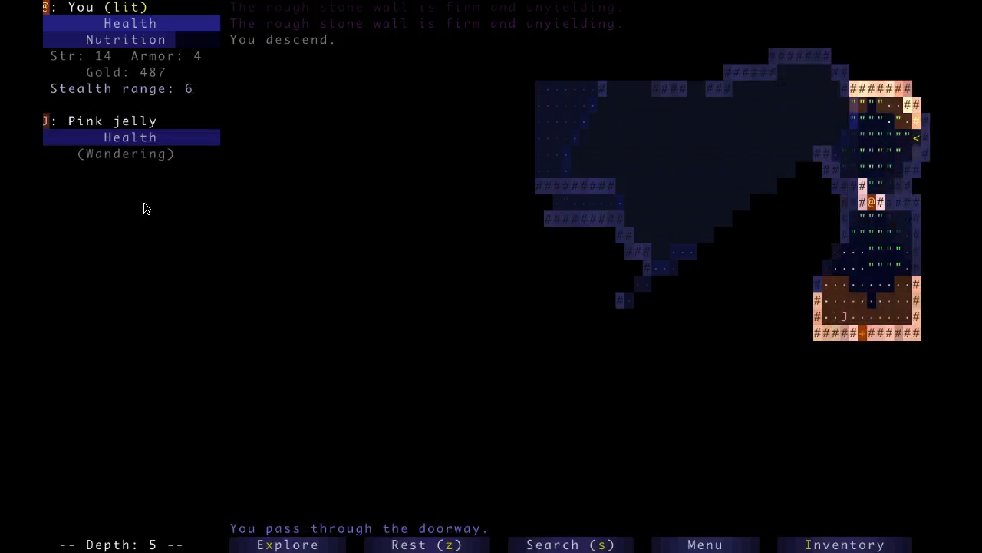
pyautogui.press('Down')
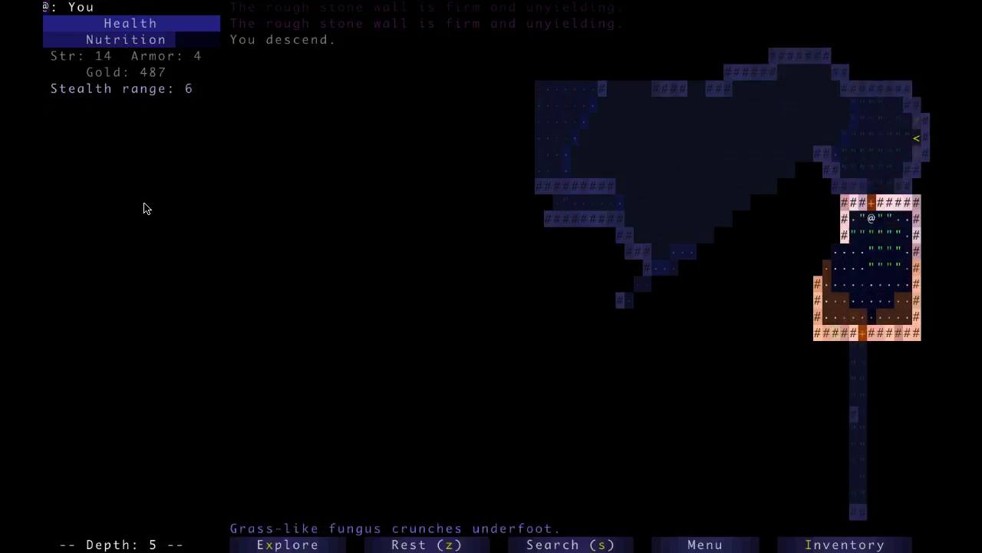
# Drink the potion of telepathy and review the discovered item types
pyautogui.press('a')
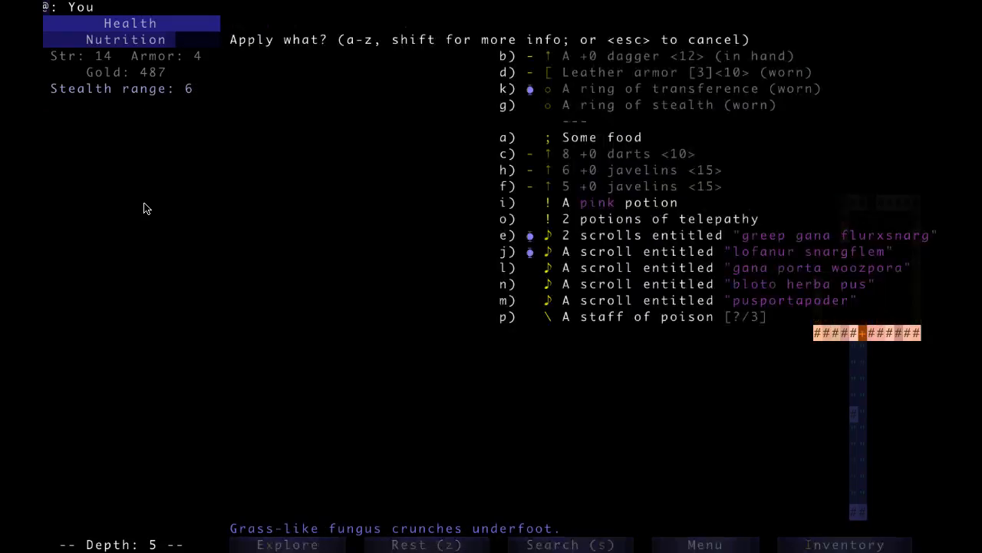
pyautogui.press('o')
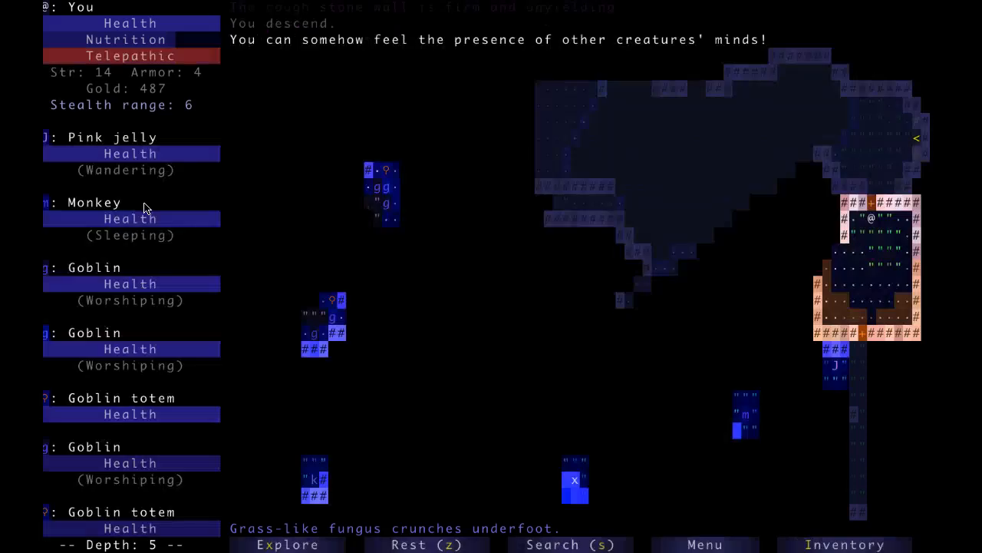
pyautogui.hotkey('shift', 'd')
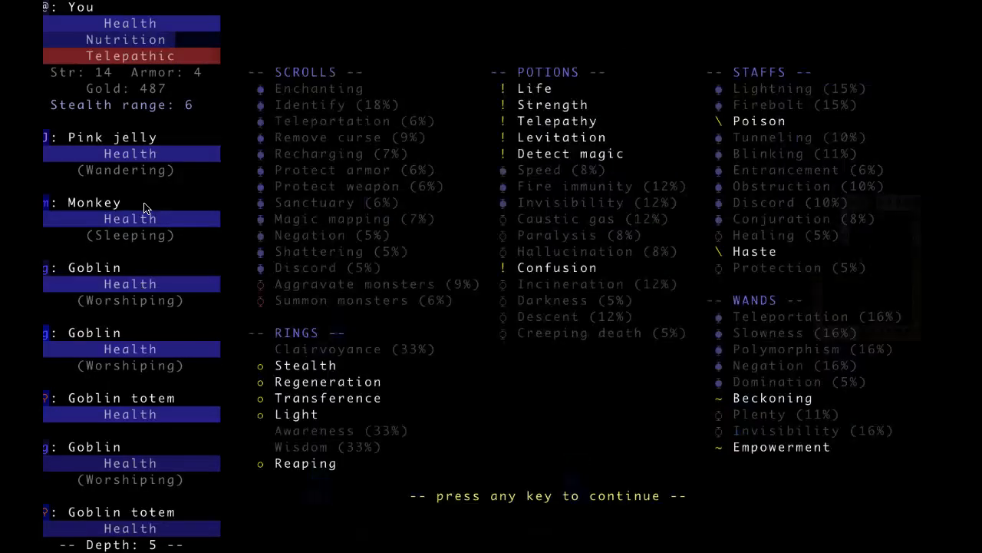
pyautogui.press('space')
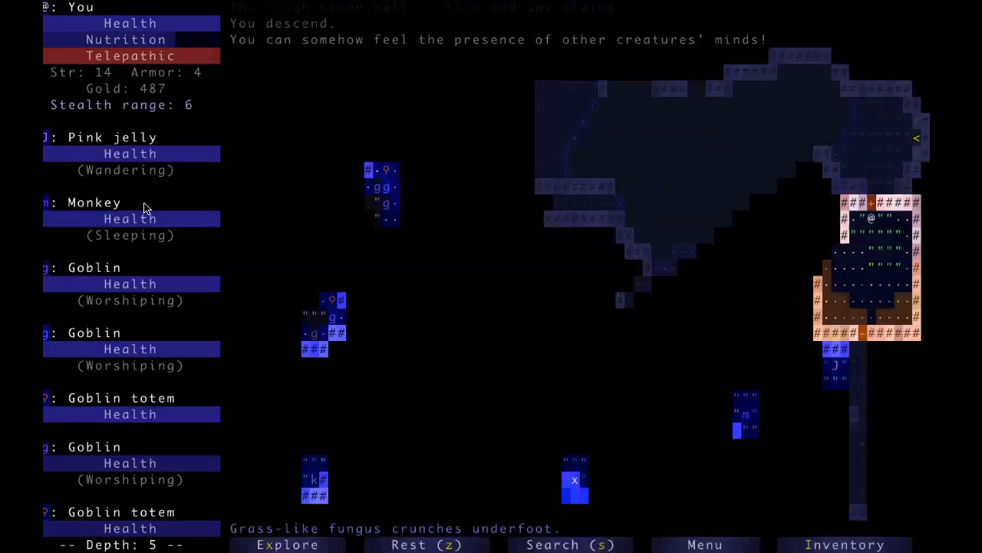
# Walk south through the doorway onto the fungus past the trap, then return into the room
pyautogui.press('Down')
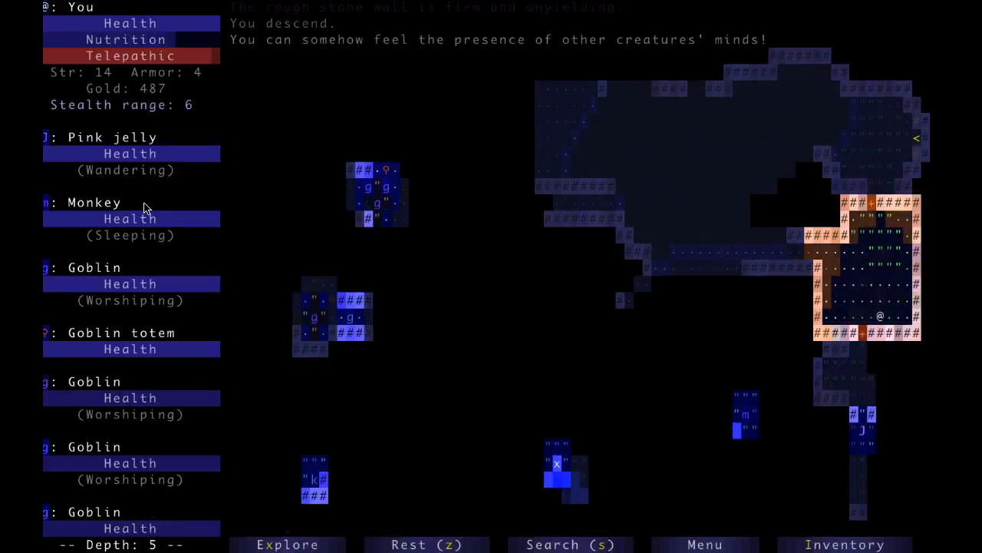
pyautogui.press('Down')
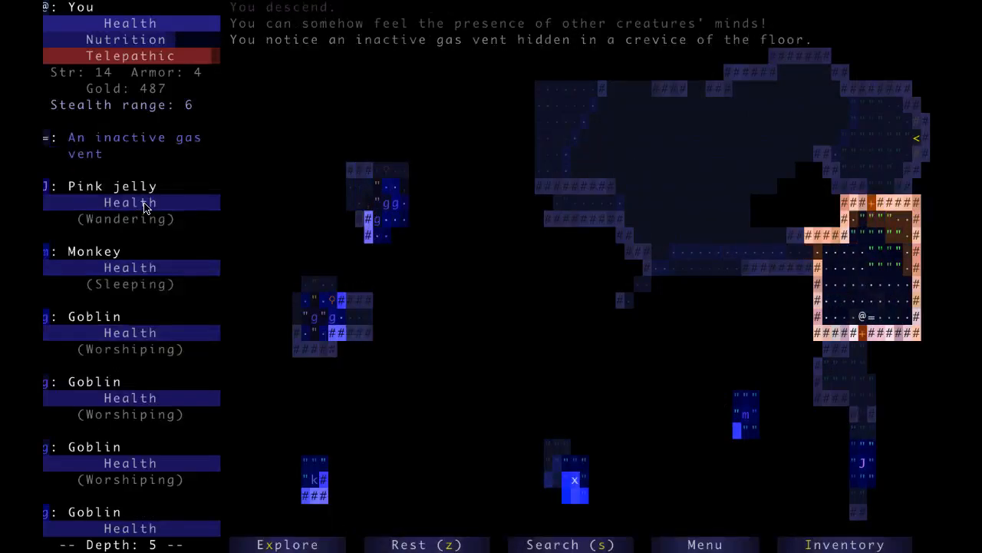
pyautogui.press('Down')
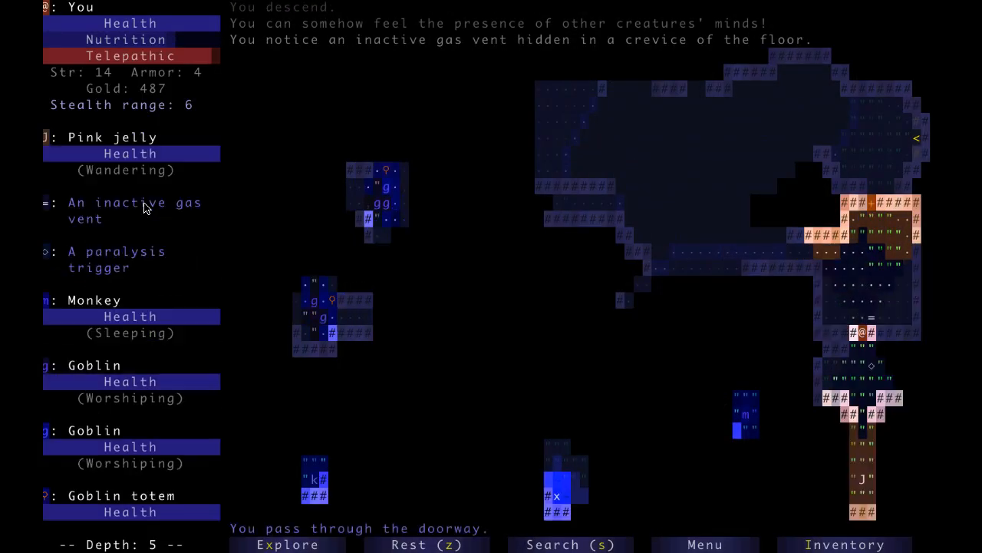
pyautogui.press('Down')
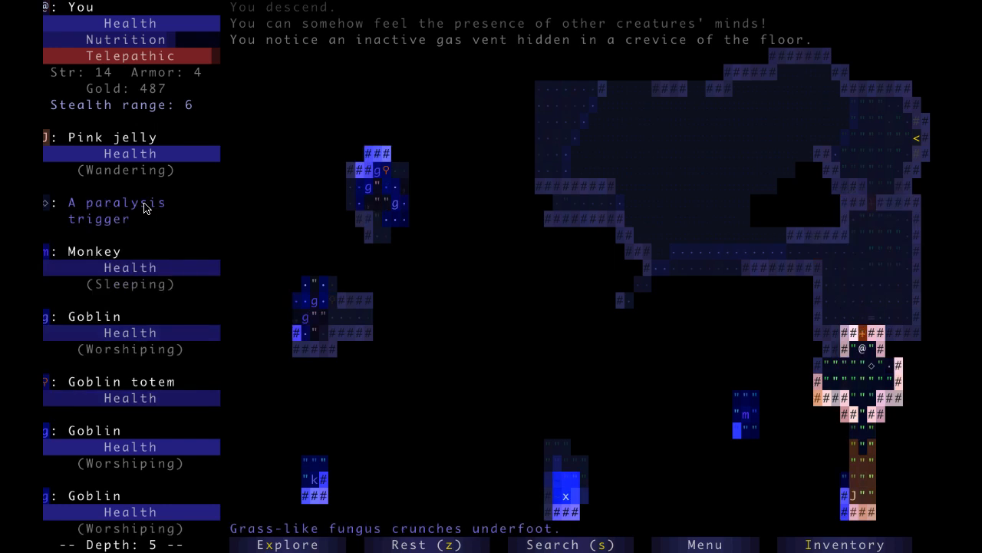
pyautogui.press('Down')
pyautogui.press('Left')
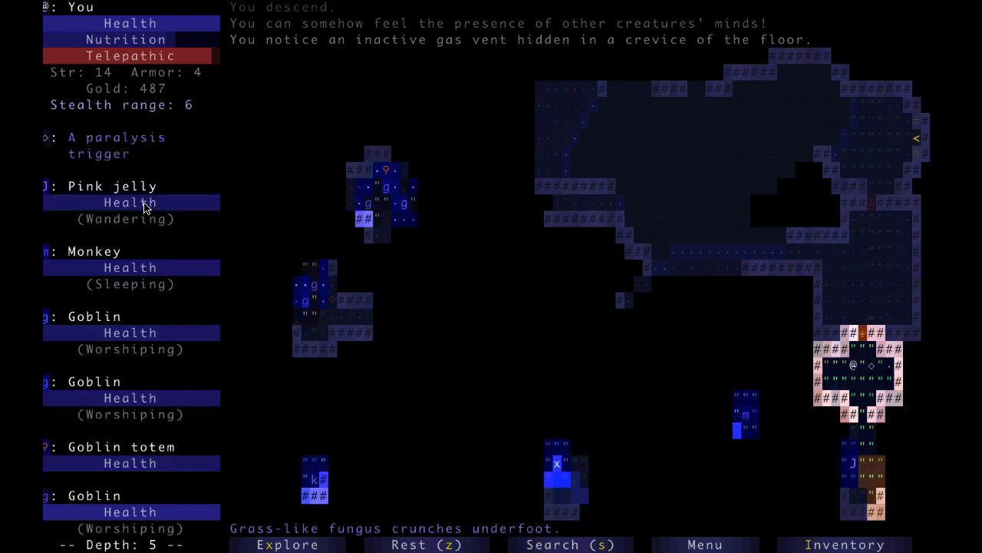
pyautogui.press('Up')
pyautogui.press('Up')
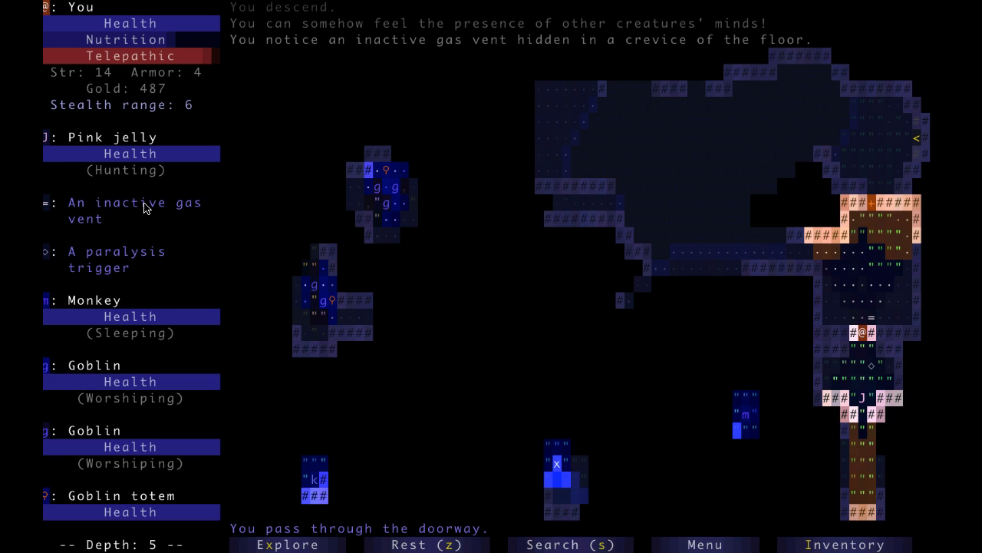
pyautogui.press('Up')
pyautogui.press('Up')
# Kill the pink jelly and all its split-off copies in melee
pyautogui.press('KP_7')
pyautogui.press('KP_7')
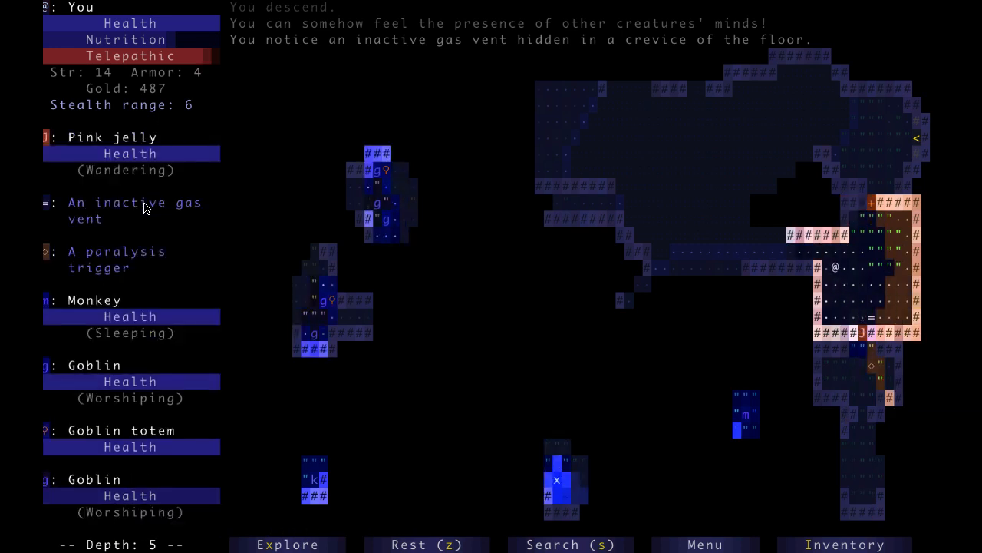
pyautogui.press('KP_7')
pyautogui.press('Left')
pyautogui.press('Left')
pyautogui.press('Left')
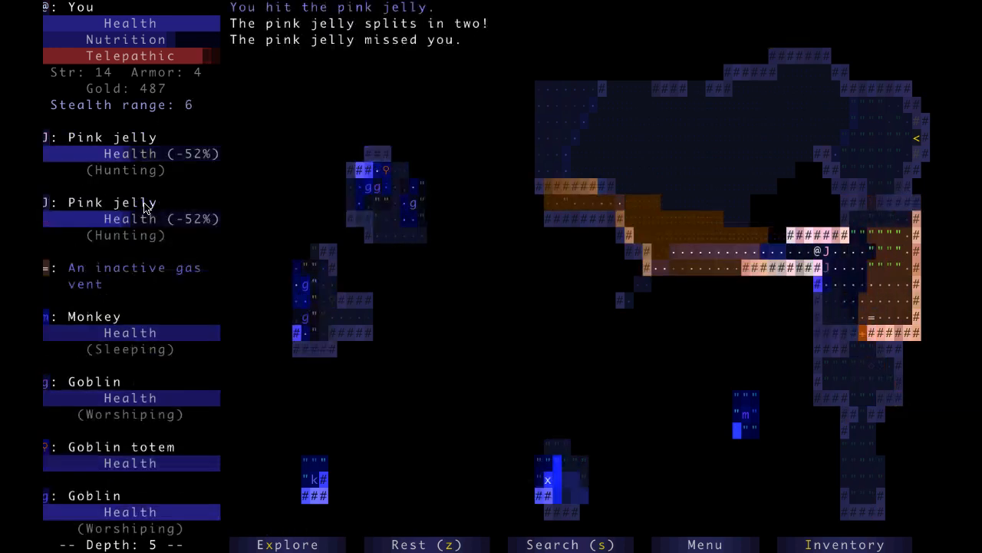
pyautogui.press('Right')
pyautogui.press('Right')
pyautogui.press('Right')
pyautogui.press('Right')
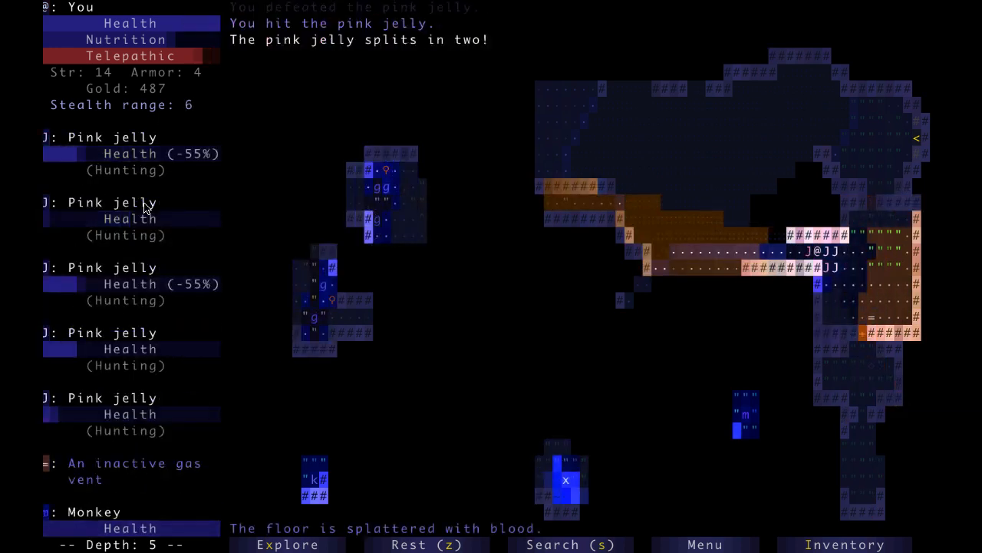
pyautogui.press('Right')
pyautogui.press('Right')
pyautogui.press('Right')
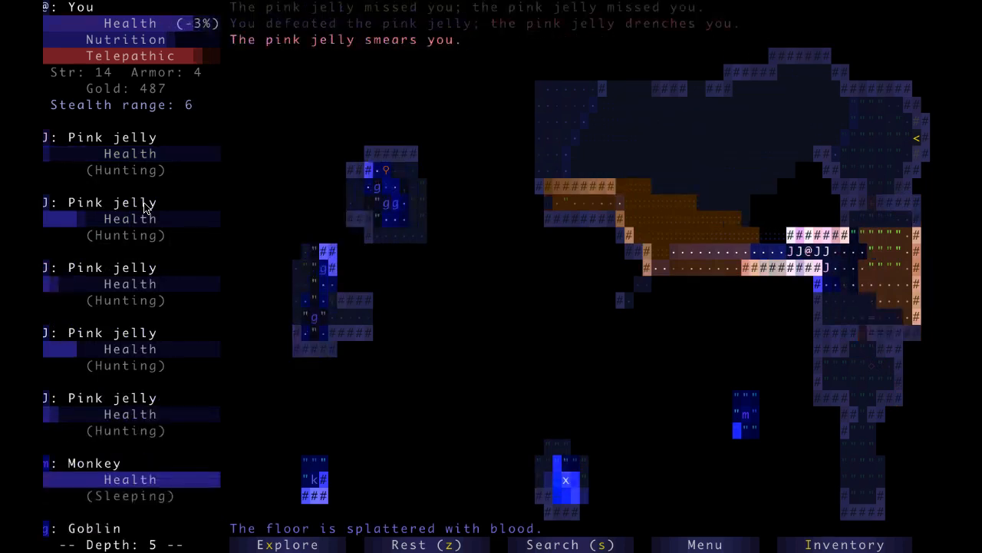
pyautogui.press('Right')
pyautogui.press('Right')
pyautogui.press('Right')
pyautogui.press('Right')
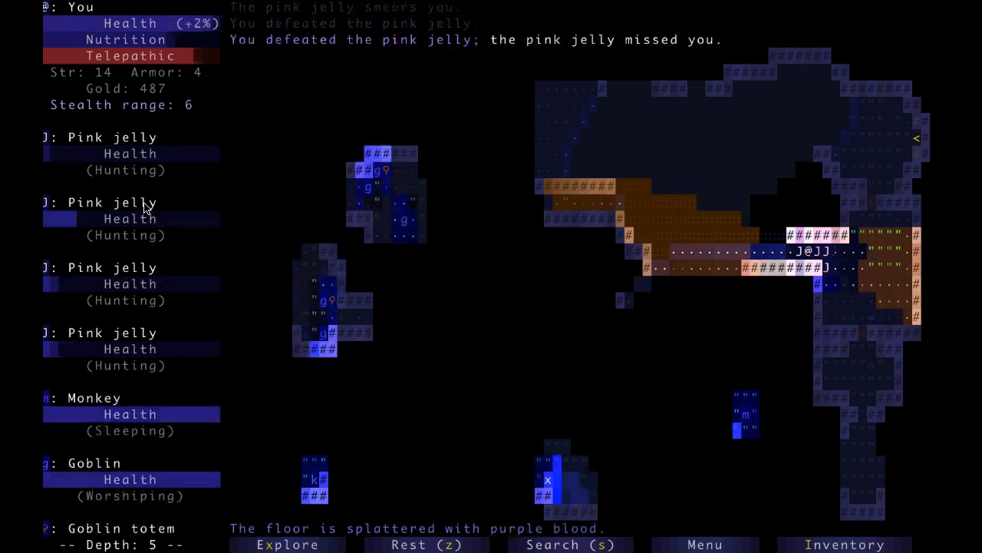
pyautogui.press('Right')
pyautogui.press('Right')
pyautogui.press('Right')
pyautogui.press('Right')
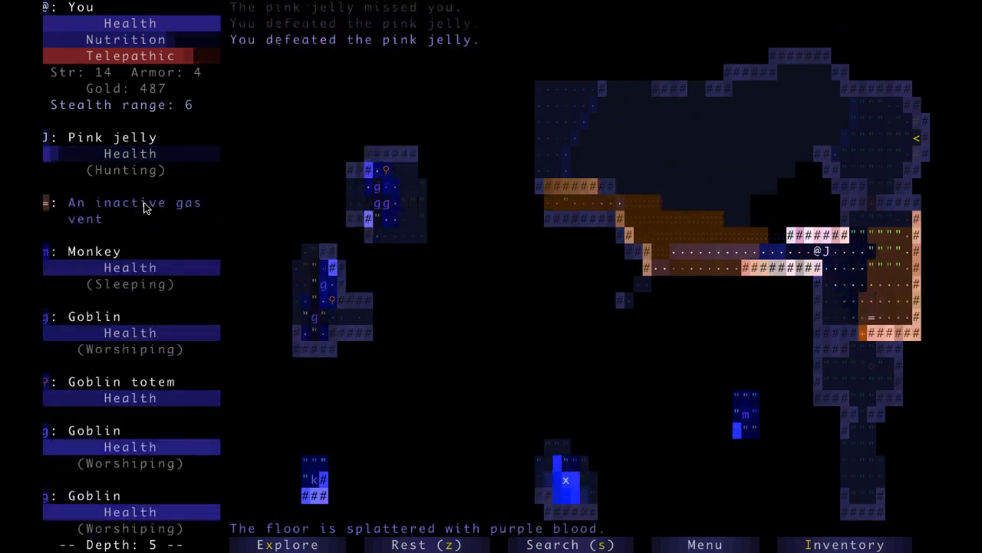
# Walk west and southwest along the corridor toward the large cavern
pyautogui.press('Left')
pyautogui.press('Left')
pyautogui.press('Left')
pyautogui.press('Left')
pyautogui.press('Left')
pyautogui.press('Left')
pyautogui.press('Left')
pyautogui.press('Left')
pyautogui.press('Left')
pyautogui.press('Down')
# Enter the small room, pick up and drink the potion of strength for Str 15
pyautogui.press('Left')
pyautogui.press('Left')
pyautogui.press('Left')
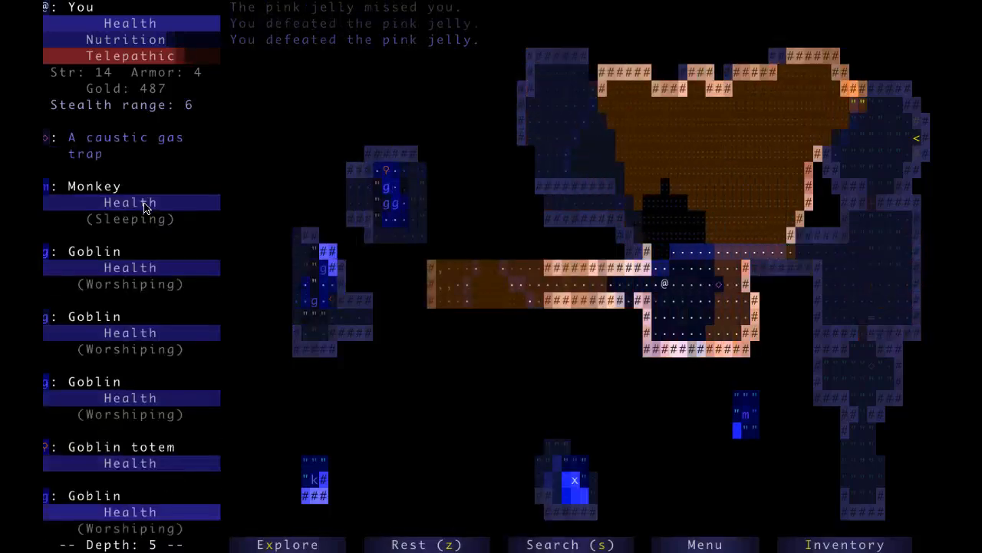
pyautogui.press('Left')
pyautogui.press('Left')
pyautogui.press('Left')
pyautogui.press('Down')
pyautogui.press('Down')
pyautogui.press('Down')
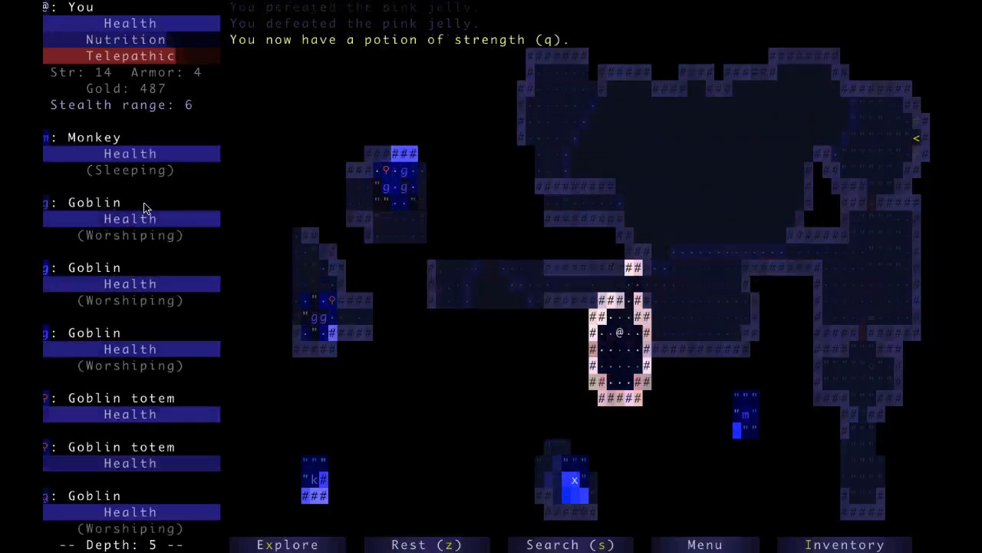
pyautogui.press('Right')
pyautogui.press('q')
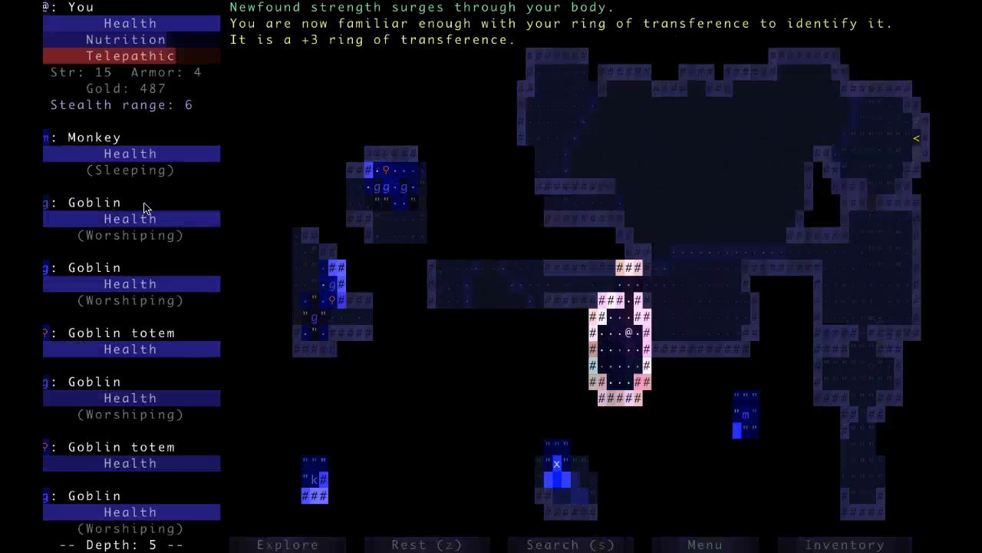
pyautogui.press('Up')
pyautogui.press('Up')
# Explore the larger and south-east rooms, then return left into the central room
pyautogui.press('Up')
pyautogui.press('Right')
pyautogui.press('Right')
pyautogui.press('Right')
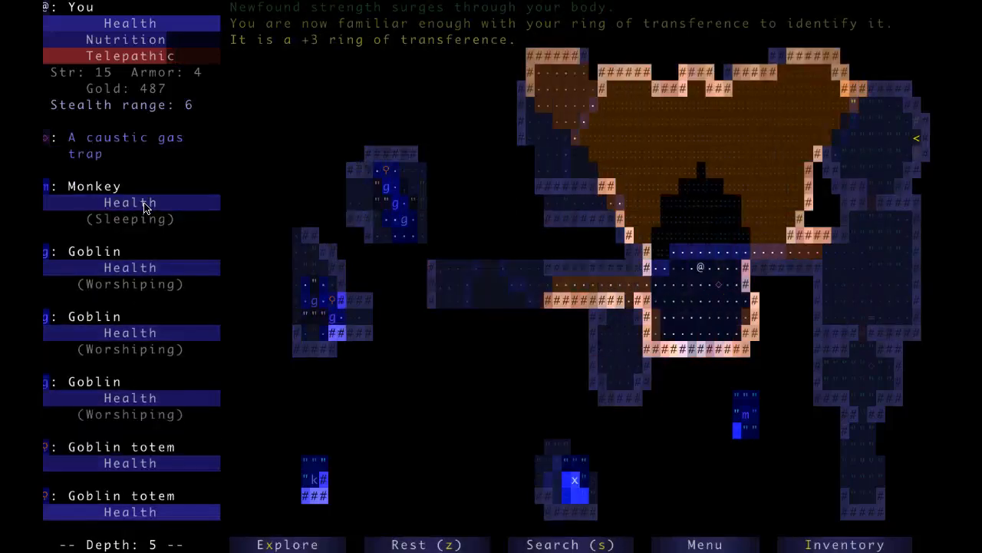
pyautogui.press('Up')
pyautogui.press('Right')
pyautogui.press('Right')
pyautogui.press('Right')
pyautogui.press('Right')
pyautogui.press('Right')
pyautogui.press('Right')
pyautogui.press('Right')
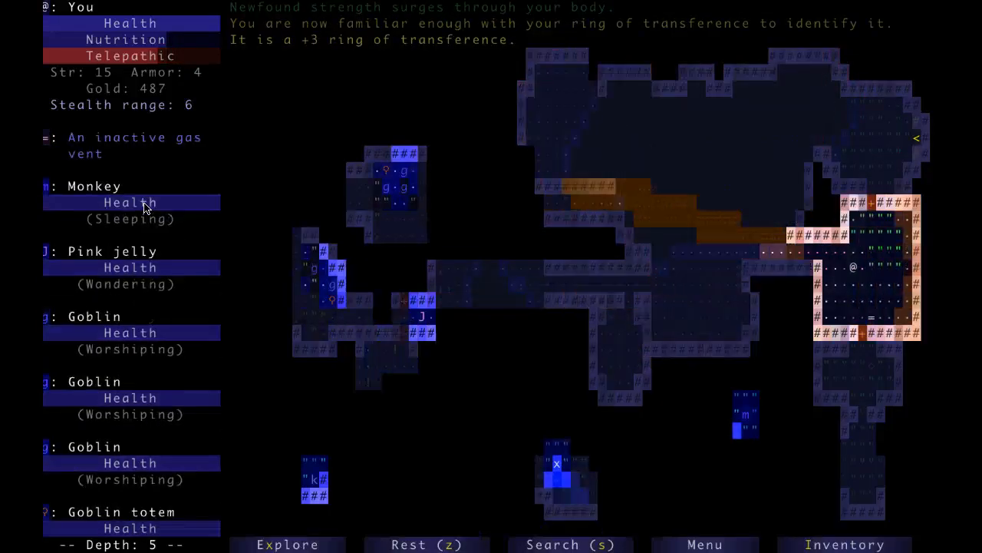
pyautogui.press('Down')
pyautogui.press('Down')
pyautogui.press('Down')
pyautogui.press('Down')
pyautogui.press('Down')
pyautogui.press('Down')
pyautogui.press('Down')
pyautogui.press('Down')
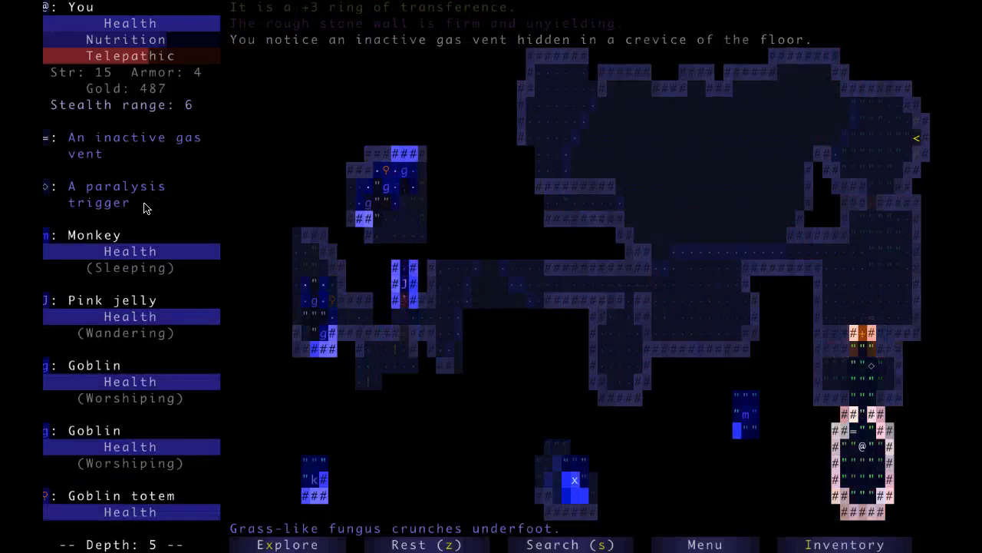
pyautogui.press('Down')
pyautogui.press('Down')
pyautogui.press('Up')
pyautogui.press('Up')
pyautogui.press('Up')
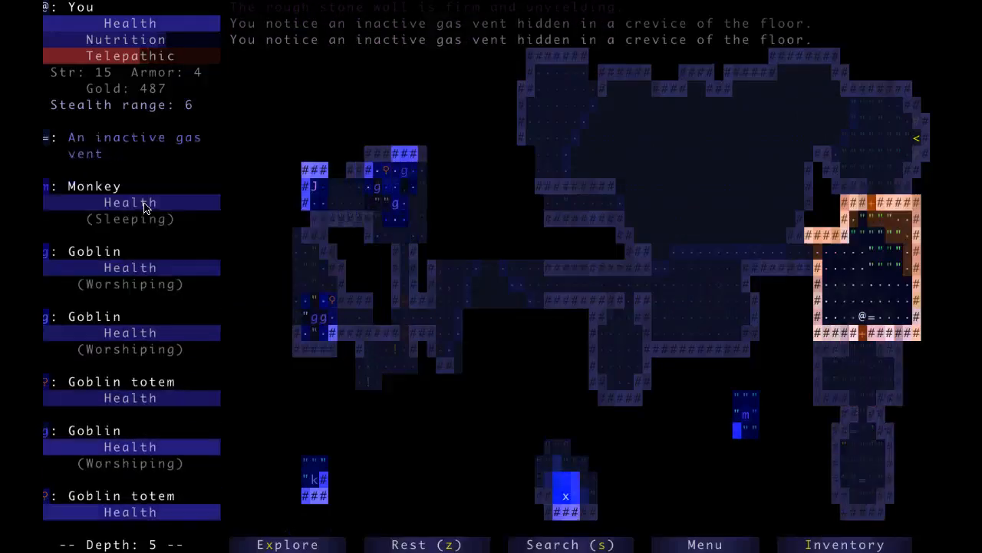
pyautogui.press('Up')
pyautogui.press('Up')
pyautogui.press('Up')
pyautogui.press('Up')
pyautogui.press('Left')
pyautogui.press('Left')
pyautogui.press('Left')
pyautogui.press('Left')
pyautogui.press('Left')
pyautogui.press('Down')
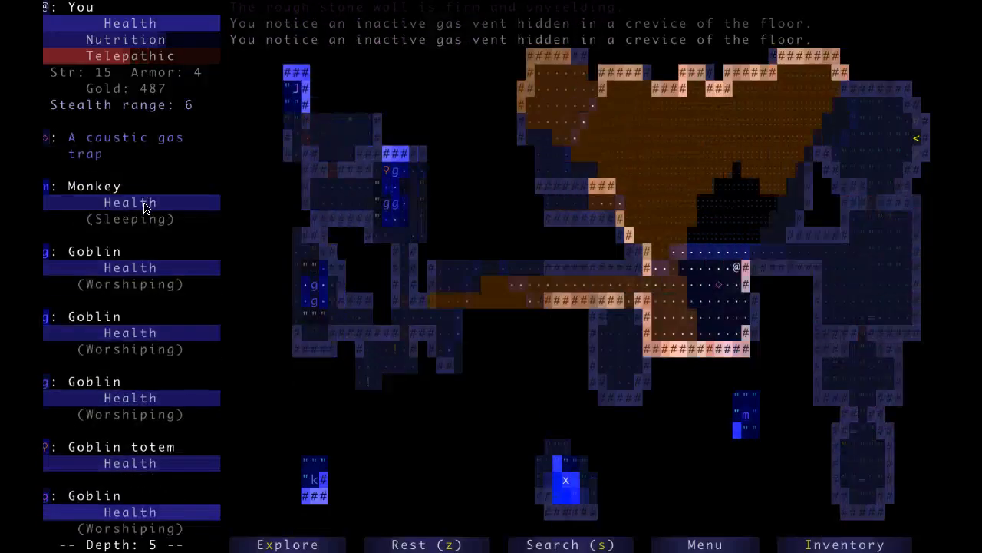
pyautogui.press('Left')
pyautogui.press('Left')
pyautogui.press('Left')
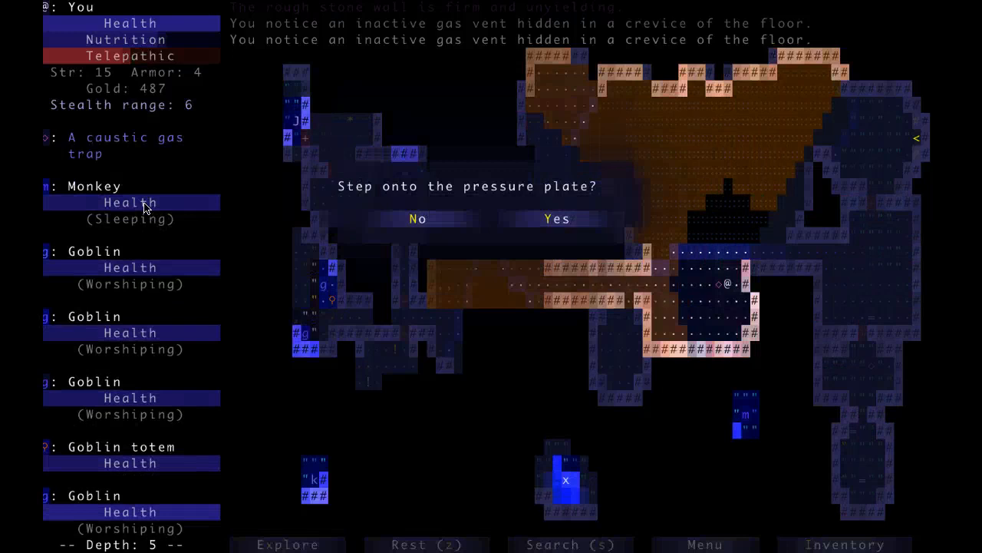
# Decline the pressure plate, cancel dropping an item and search for secrets
pyautogui.press('Escape')
pyautogui.press('d')
pyautogui.press('Escape')
pyautogui.press('s')
pyautogui.press('s')
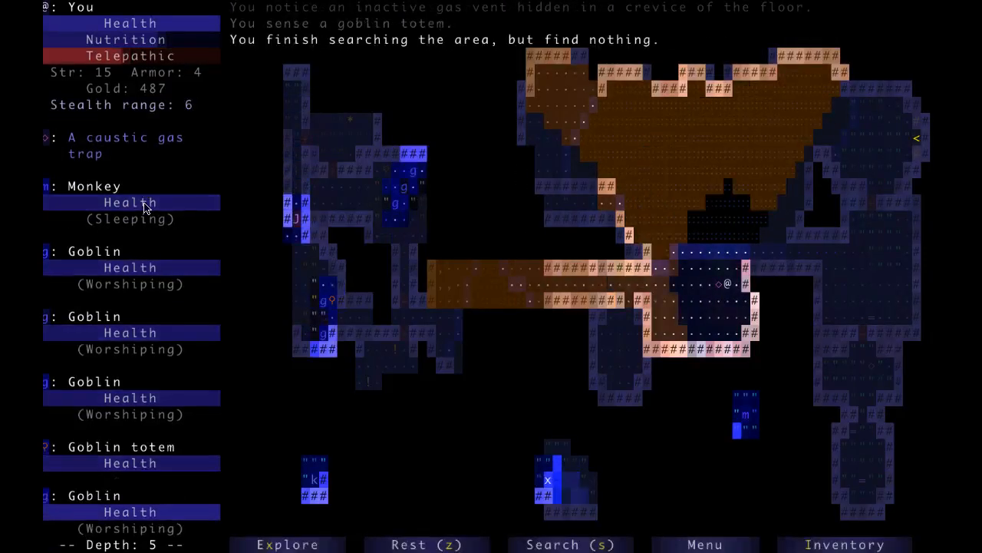
# Cross the room, visit the small room below and walk up-left into the corridor
pyautogui.press('Left')
pyautogui.press('Left')
pyautogui.press('Left')
pyautogui.press('Left')
pyautogui.press('Left')
pyautogui.press('Left')
pyautogui.press('Down')
pyautogui.press('Down')
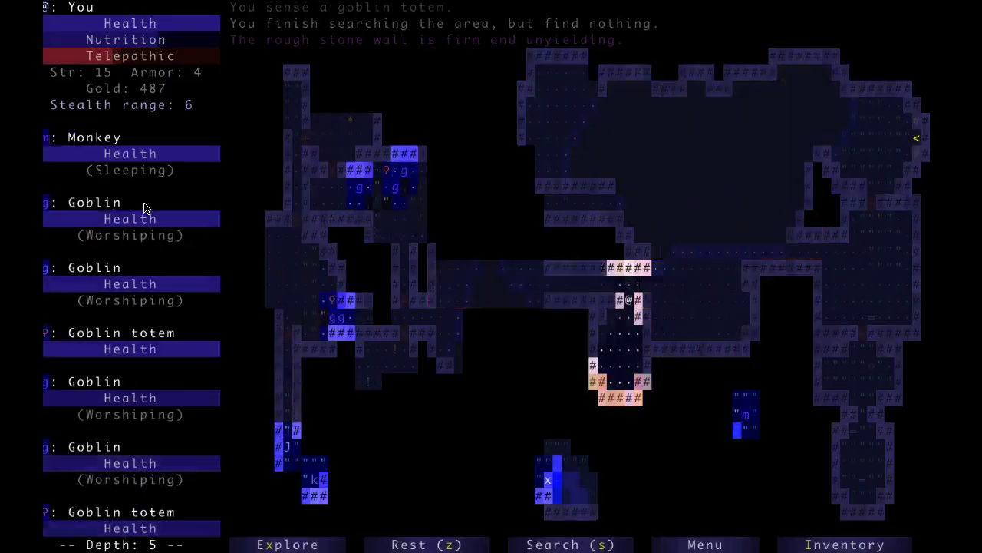
pyautogui.press('Down')
pyautogui.press('s')
pyautogui.press('Up')
pyautogui.press('Up')
pyautogui.press('Up')
pyautogui.press('Left')
pyautogui.press('Left')
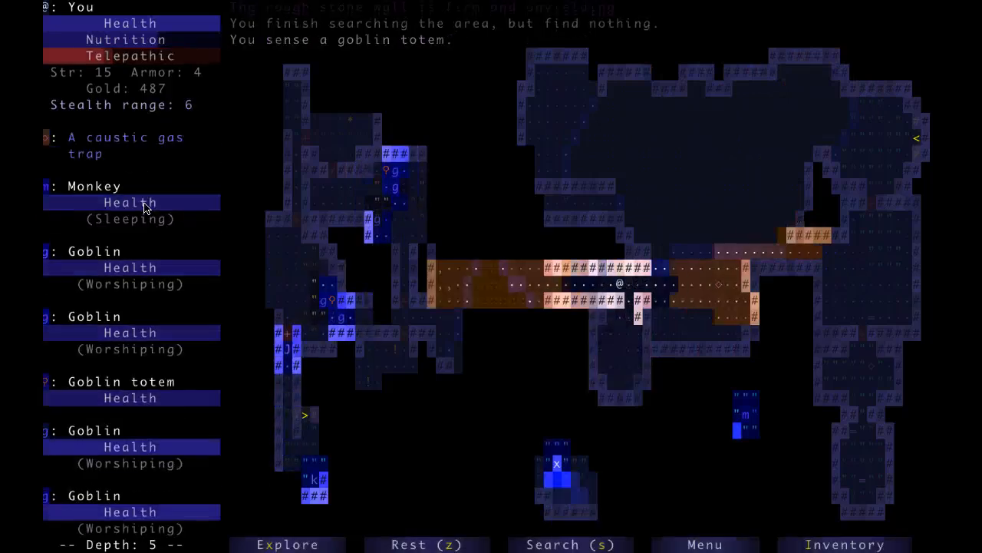
pyautogui.press('Left')
pyautogui.press('Left')
pyautogui.press('Left')
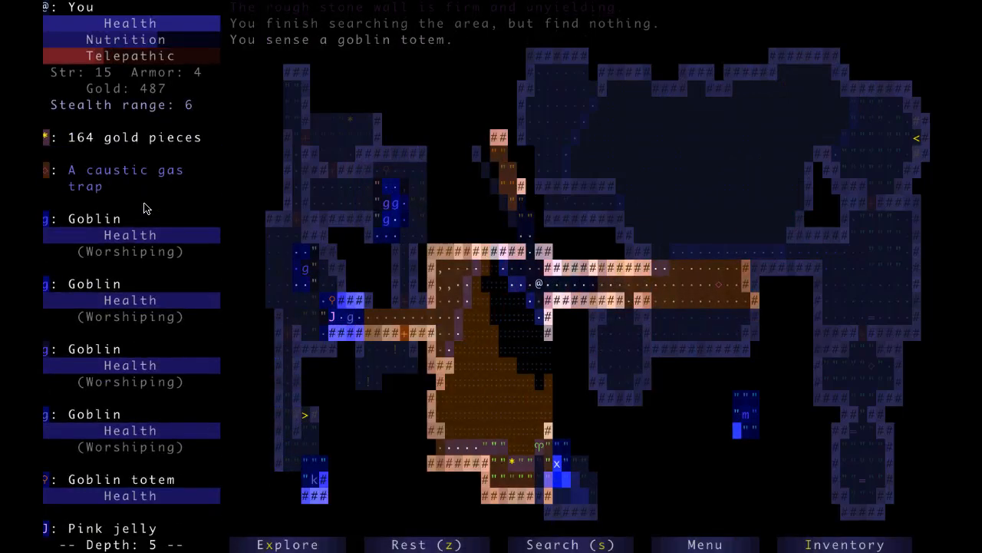
pyautogui.press('Left')
# Go north through the doorway and reach the doorway facing the goblin room
pyautogui.press('Up')
pyautogui.press('Up')
pyautogui.press('Up')
pyautogui.press('Up')
pyautogui.press('Up')
pyautogui.press('Up')
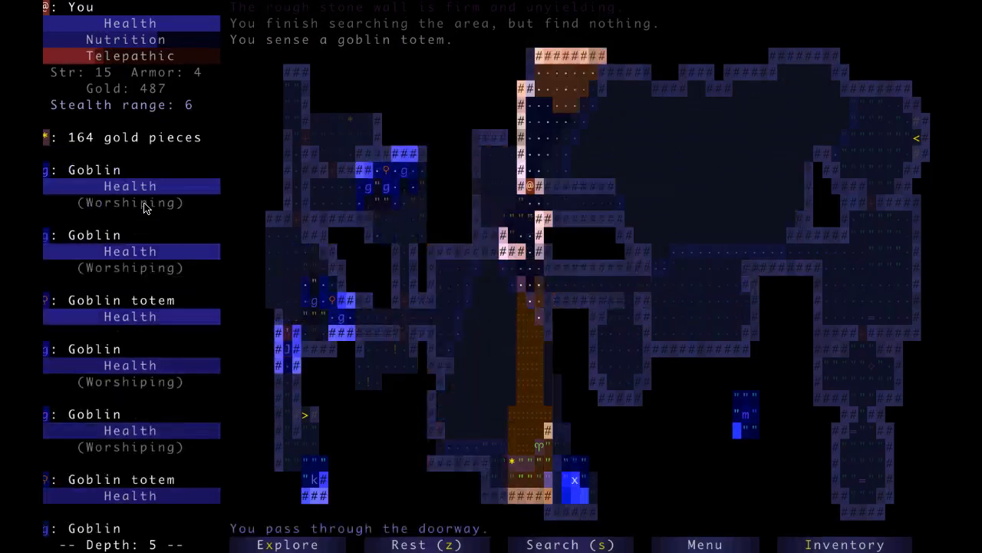
pyautogui.press('Up')
pyautogui.press('Down')
pyautogui.press('Left')
pyautogui.press('Left')
pyautogui.press('Down')
pyautogui.press('Left')
pyautogui.press('Up')
pyautogui.press('Left')
# Read the unknown scroll, revealed as recharging, then choose the staff of poison to zap
pyautogui.press('a')
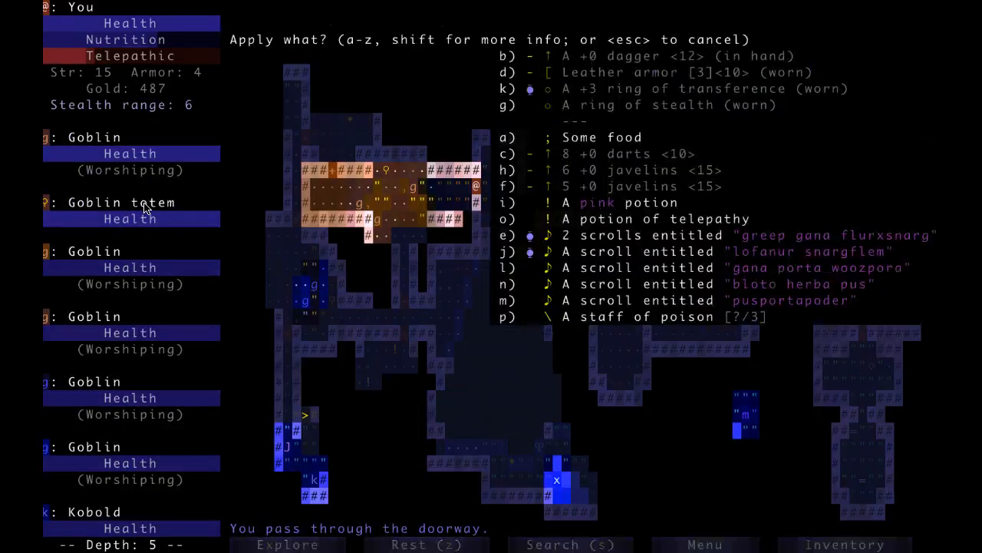
pyautogui.press('l')
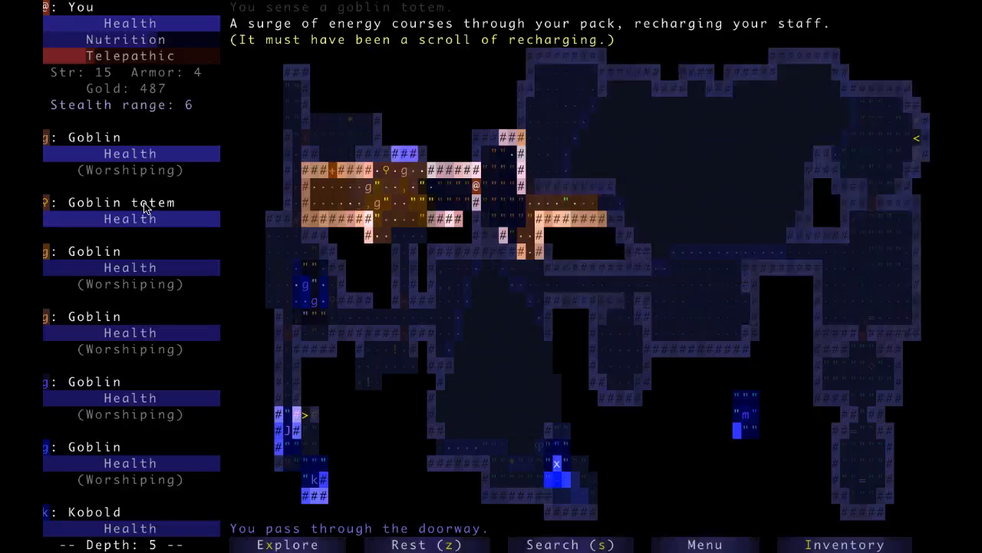
pyautogui.press('a')
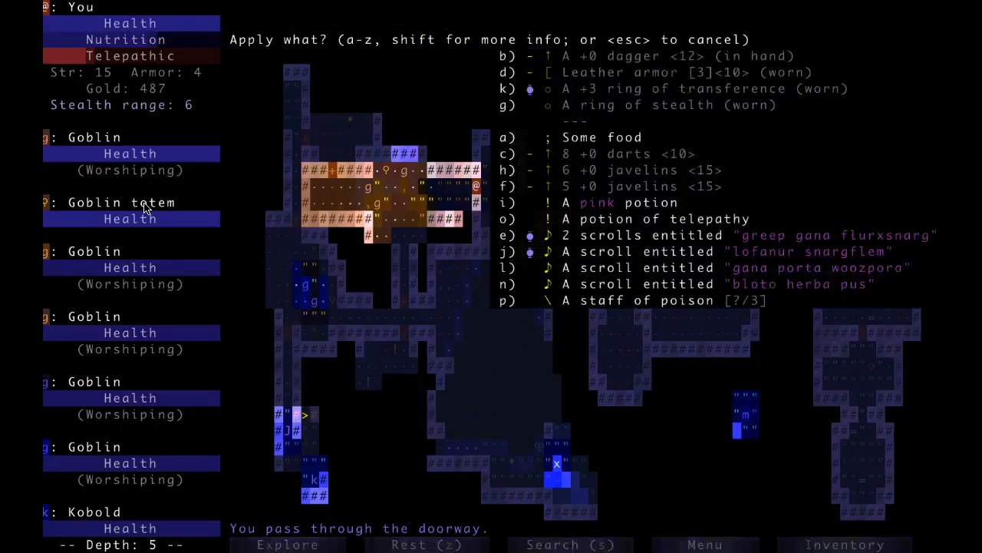
pyautogui.press('p')
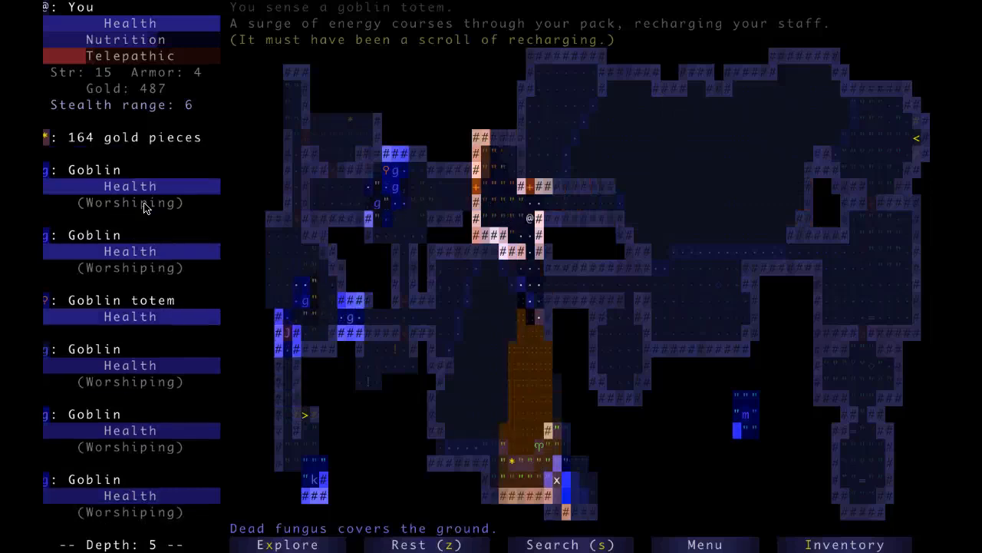
# Walk back along the corridor and auto-explore the rest of the south-east level
pyautogui.press('Down')
pyautogui.press('Down')
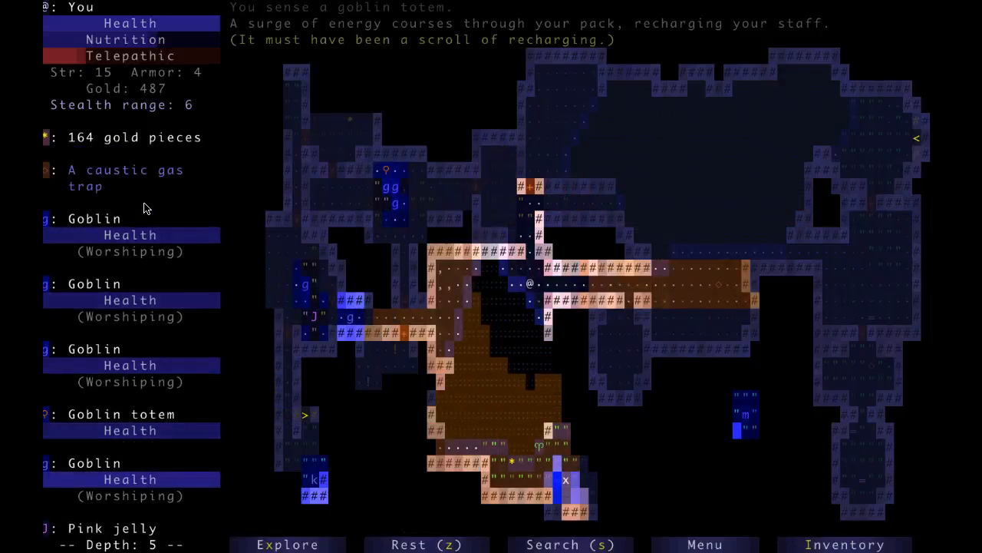
pyautogui.press('Down')
pyautogui.press('Up')
pyautogui.press('Right')
pyautogui.press('Right')
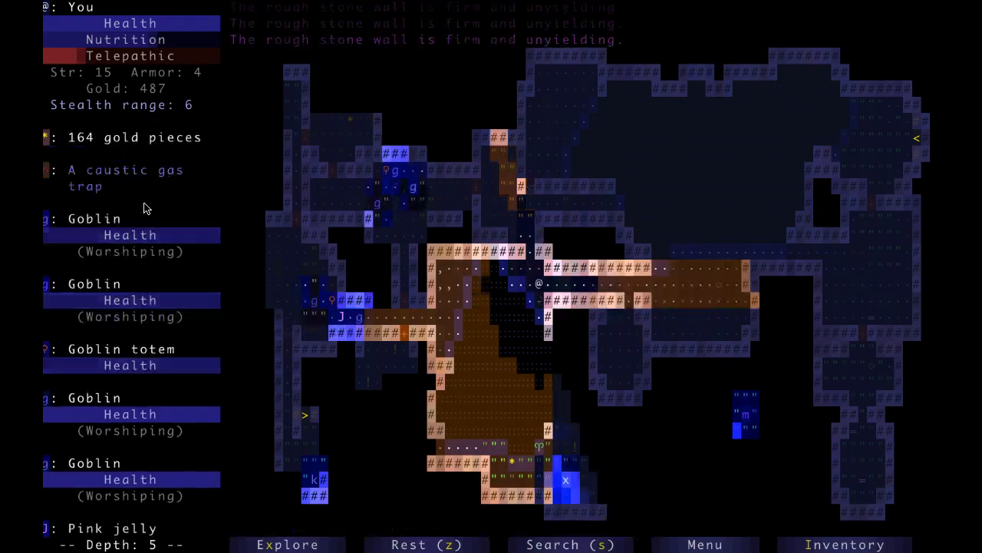
pyautogui.press('Right')
pyautogui.press('Right')
pyautogui.press('x')
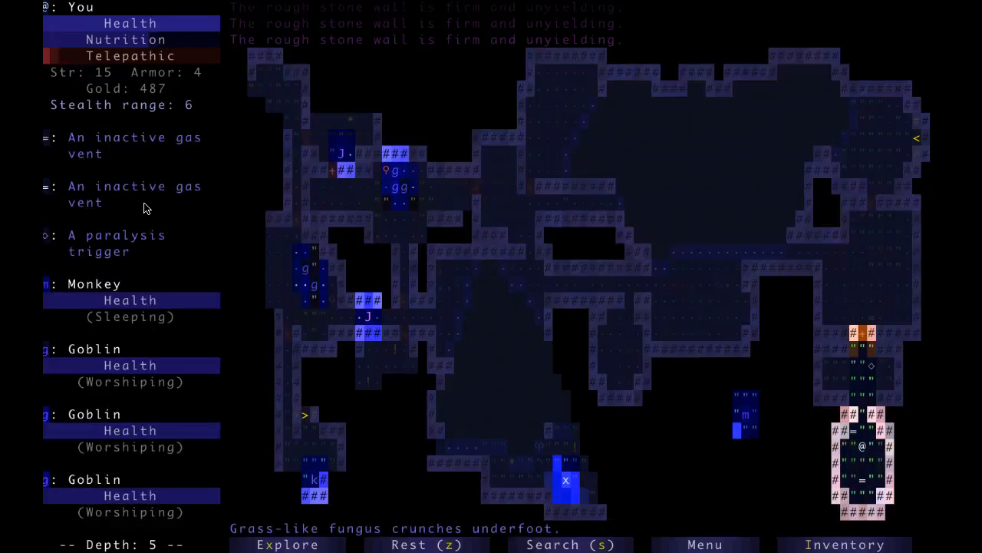
# Search the south-east rooms repeatedly for hidden doors, finding nothing
pyautogui.press('s')
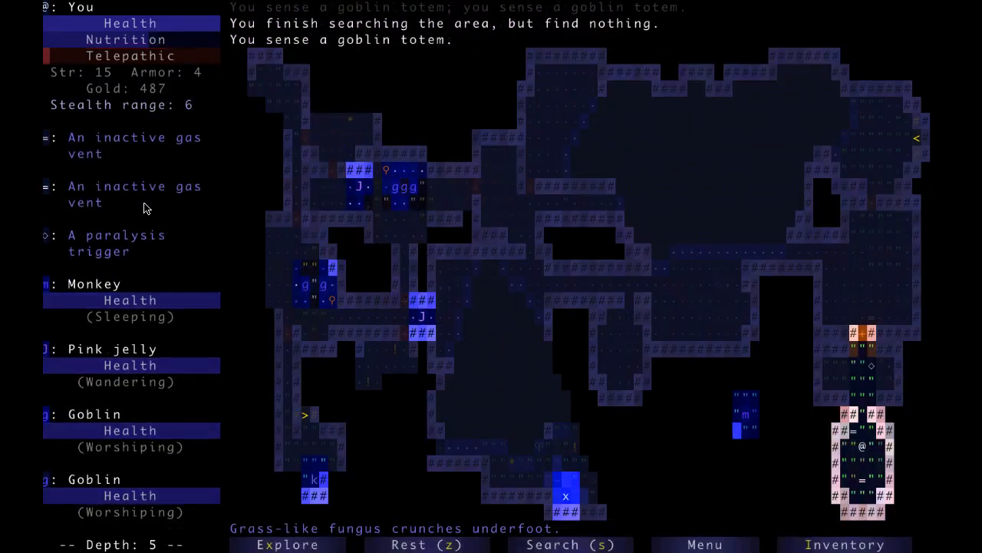
pyautogui.press('s')
pyautogui.press('Up')
pyautogui.press('Up')
pyautogui.press('s')
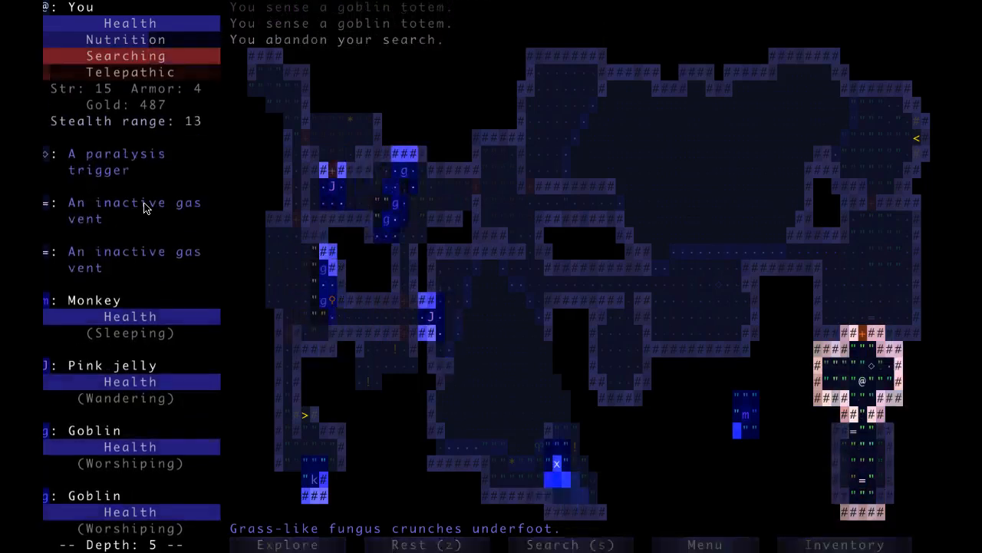
pyautogui.press('s')
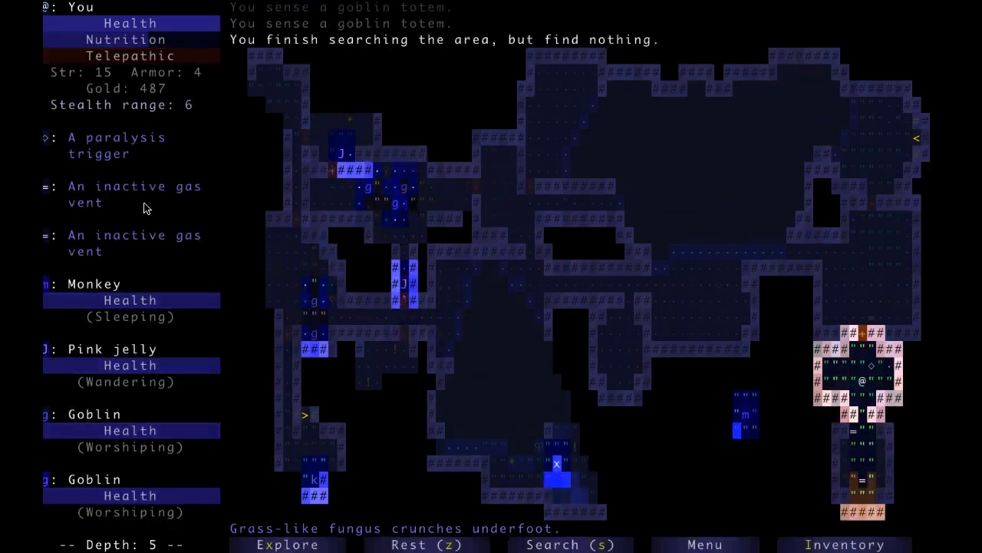
pyautogui.press('Up')
pyautogui.press('Up')
pyautogui.press('s')
pyautogui.press('s')
# Travel back west and north along the corridor to the goblin-room doorway
pyautogui.press('Up')
pyautogui.press('Up')
pyautogui.press('Left')
pyautogui.press('Left')
pyautogui.press('Left')
pyautogui.press('Left')
pyautogui.press('Left')
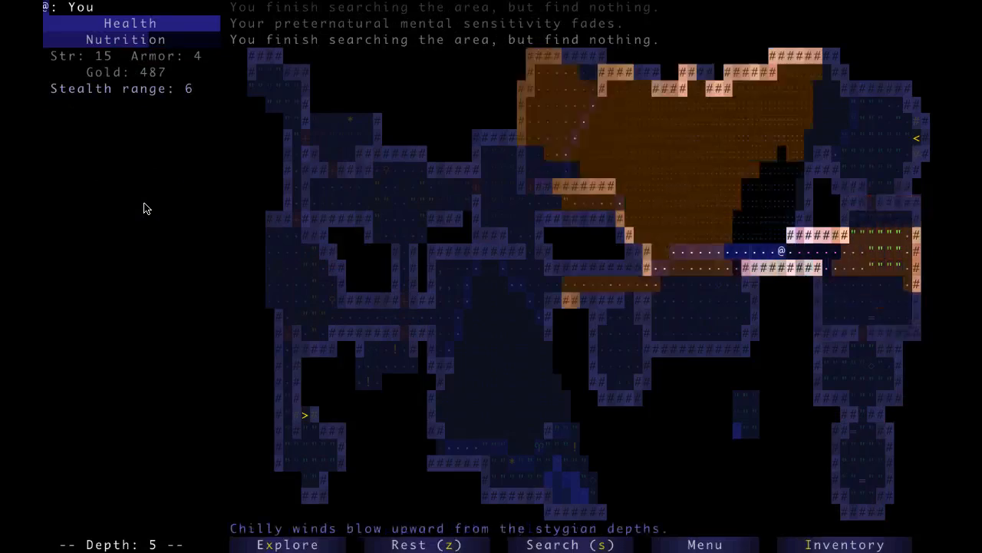
pyautogui.press('Left')
pyautogui.press('Left')
pyautogui.press('Left')
pyautogui.press('Left')
pyautogui.press('Left')
pyautogui.press('Left')
pyautogui.press('Left')
pyautogui.press('Left')
pyautogui.press('Left')
pyautogui.press('Left')
pyautogui.press('Up')
pyautogui.press('Up')
pyautogui.press('Up')
pyautogui.press('Up')
pyautogui.press('Up')
pyautogui.press('Up')
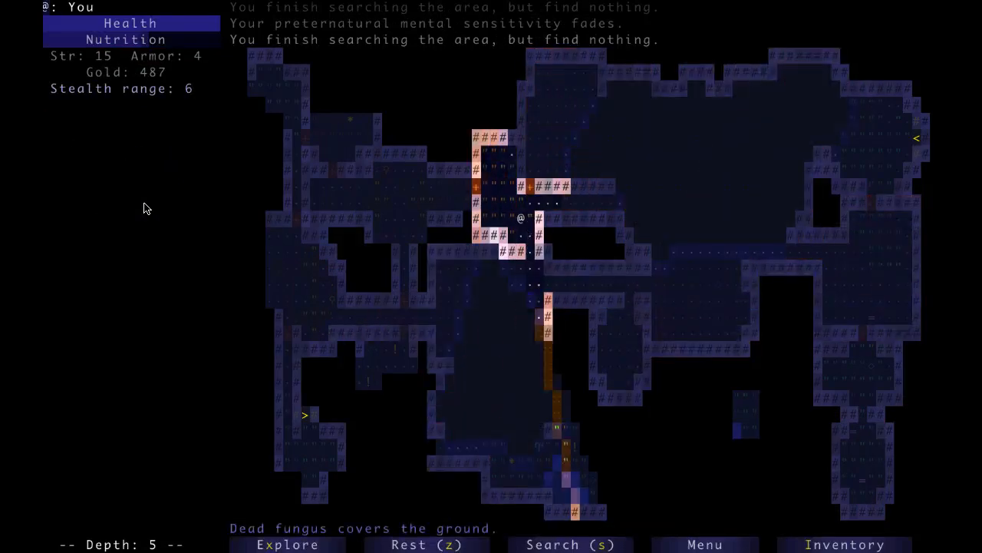
pyautogui.press('Up')
pyautogui.press('Right')
pyautogui.press('Up')
# Zap each of the three worshiping goblins with the staff of poison
pyautogui.press('Left')
pyautogui.press('Left')
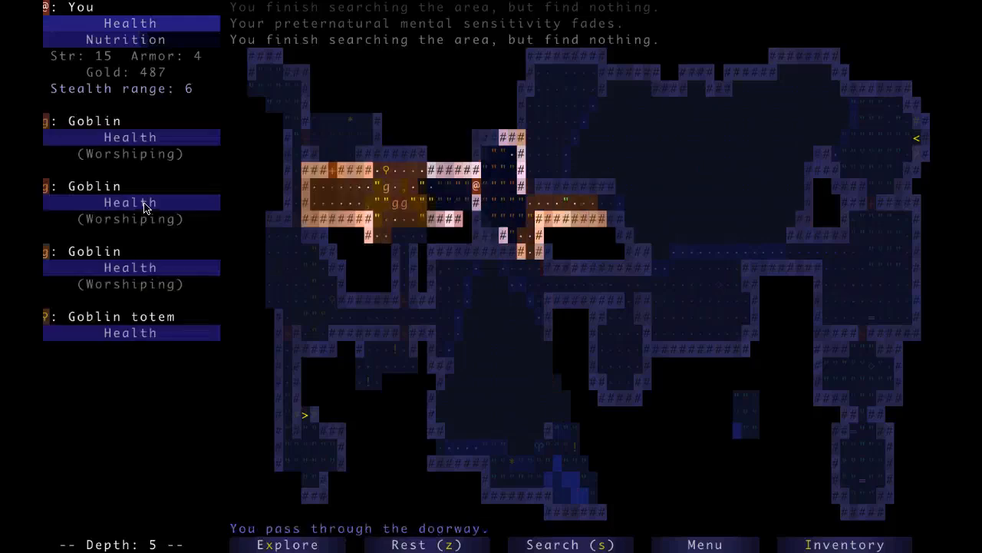
pyautogui.press('a')
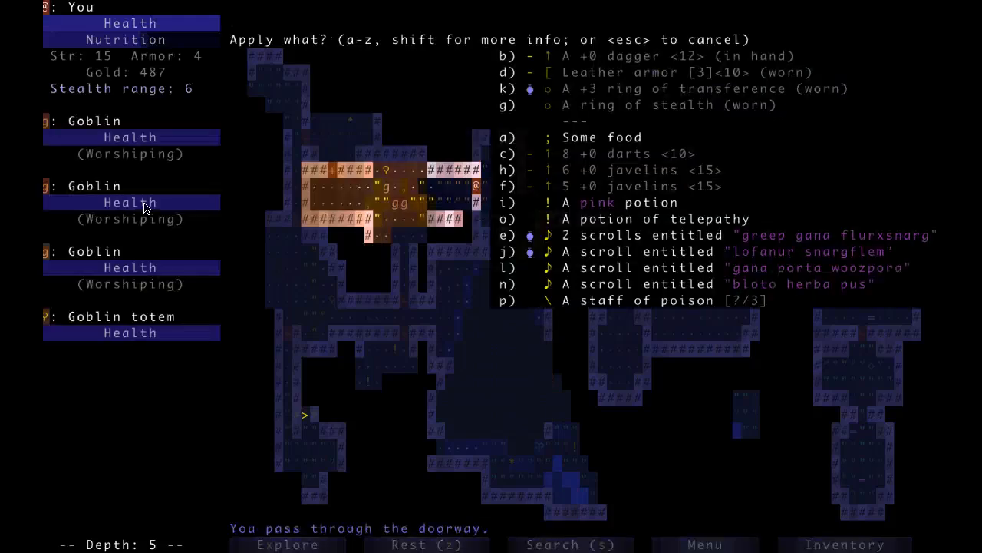
pyautogui.press('p')
pyautogui.press('s')
pyautogui.press('a')
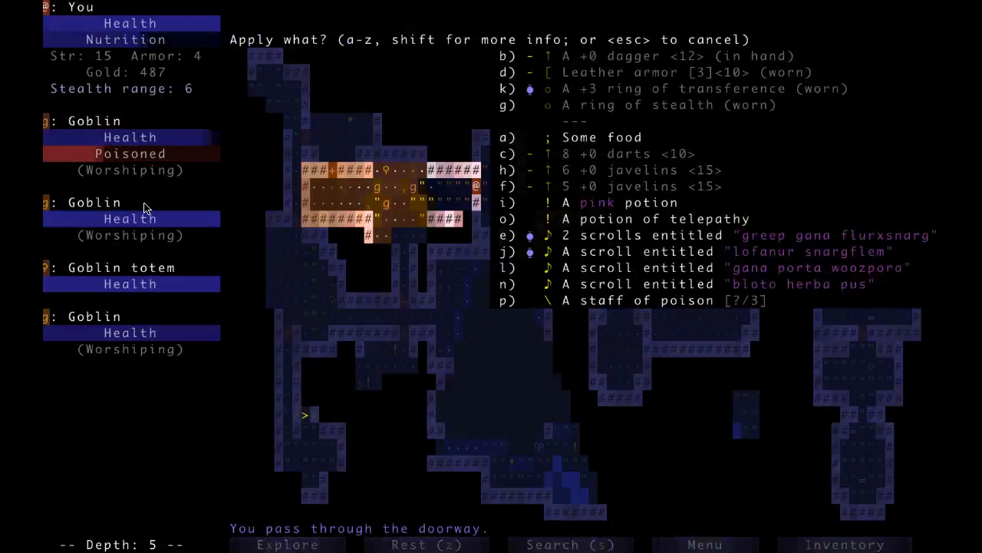
pyautogui.press('p')
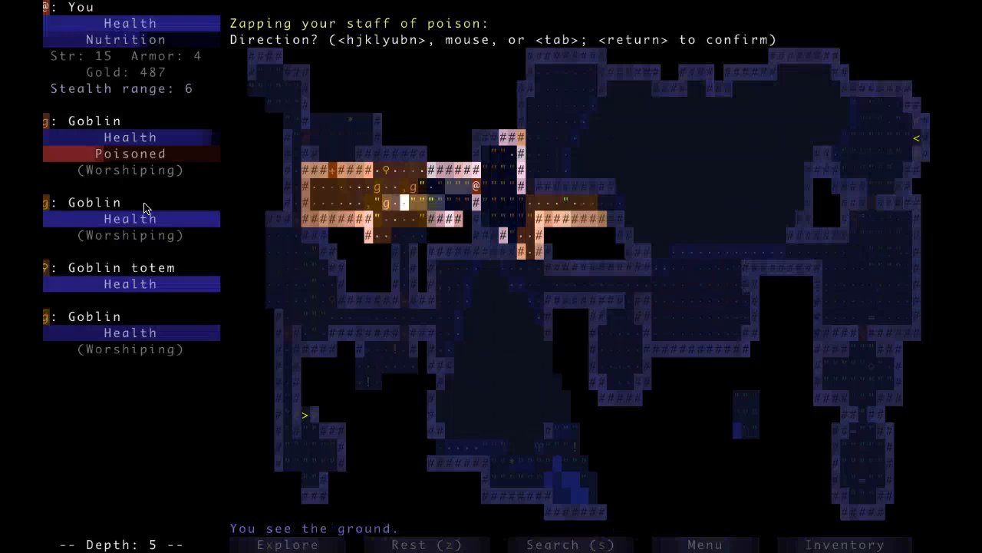
pyautogui.press('Return')
pyautogui.press('a')
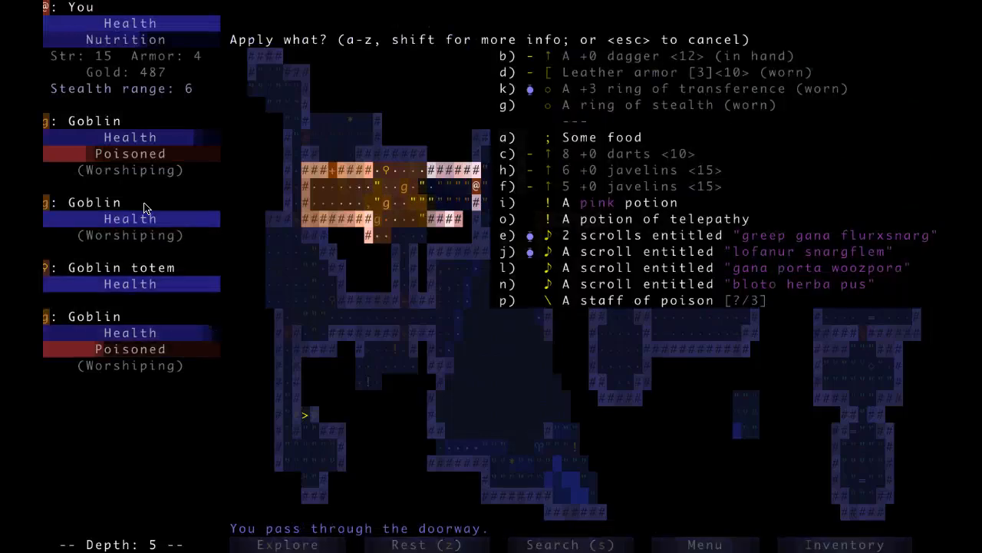
pyautogui.press('p')
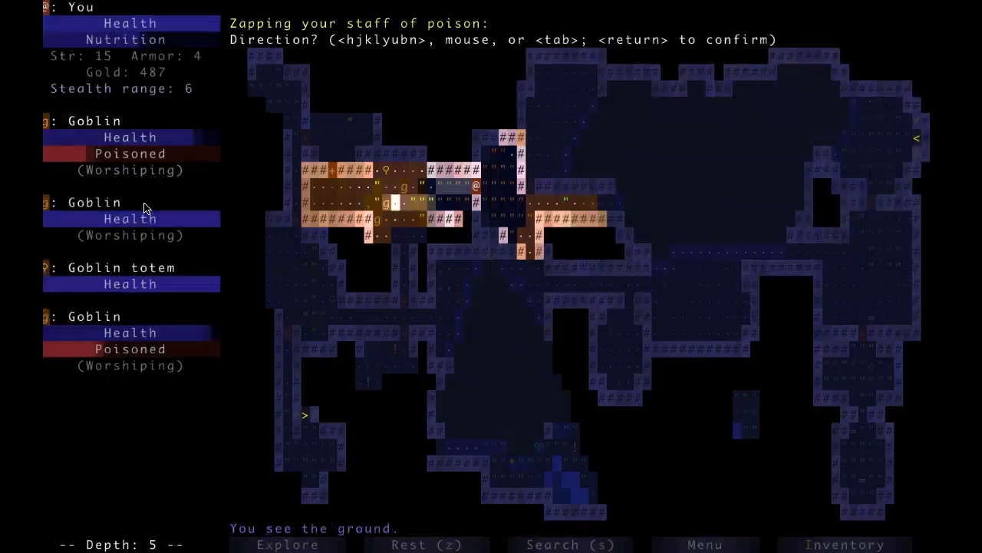
pyautogui.press('Return')
# Wait a turn, then drink the unidentified pink potion, revealing hallucination
pyautogui.press('z')
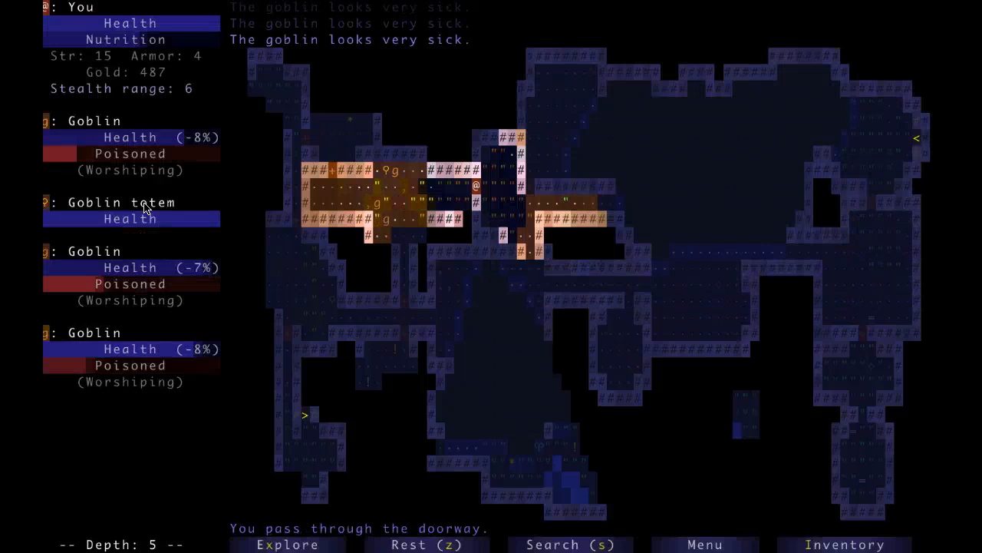
pyautogui.press('a')
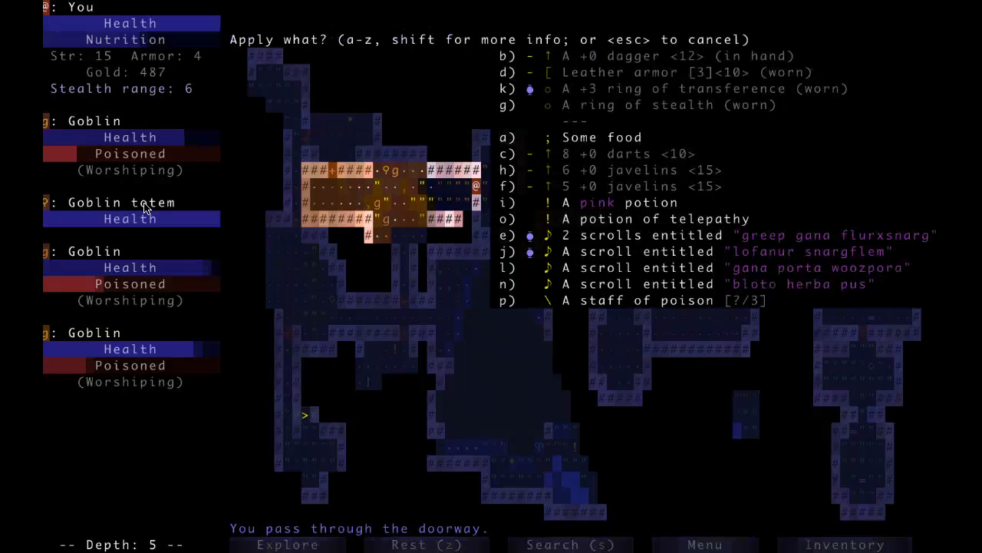
pyautogui.press('i')
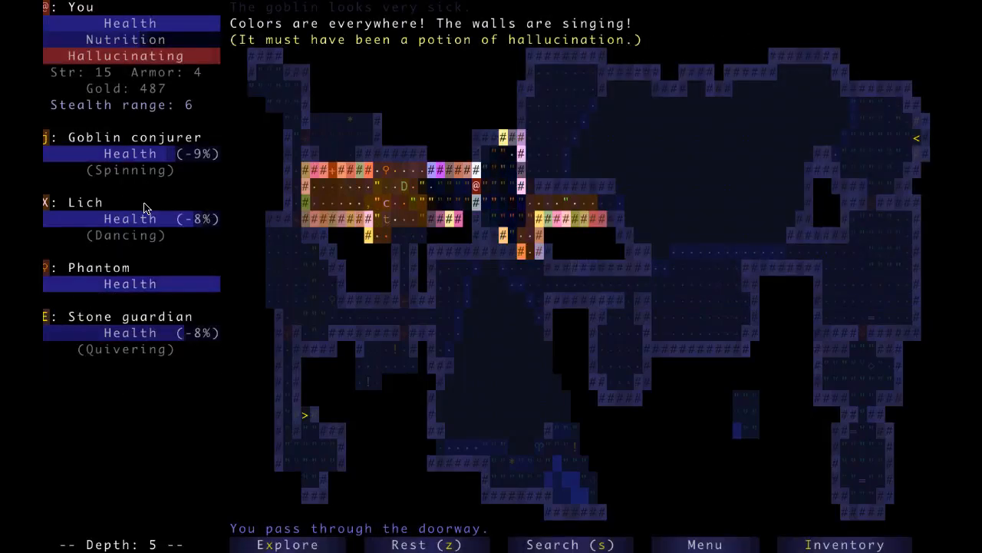
# Cross the small lit room and finish off the poisoned goblin in melee
pyautogui.press('b')
pyautogui.press('h')
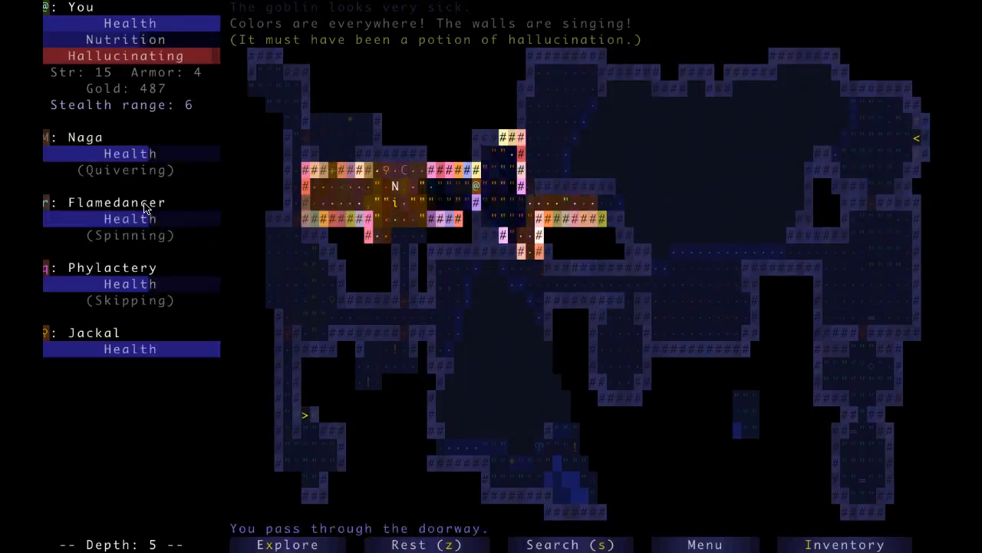
pyautogui.press('h')
pyautogui.press('h')
pyautogui.press('h')
pyautogui.press('b')
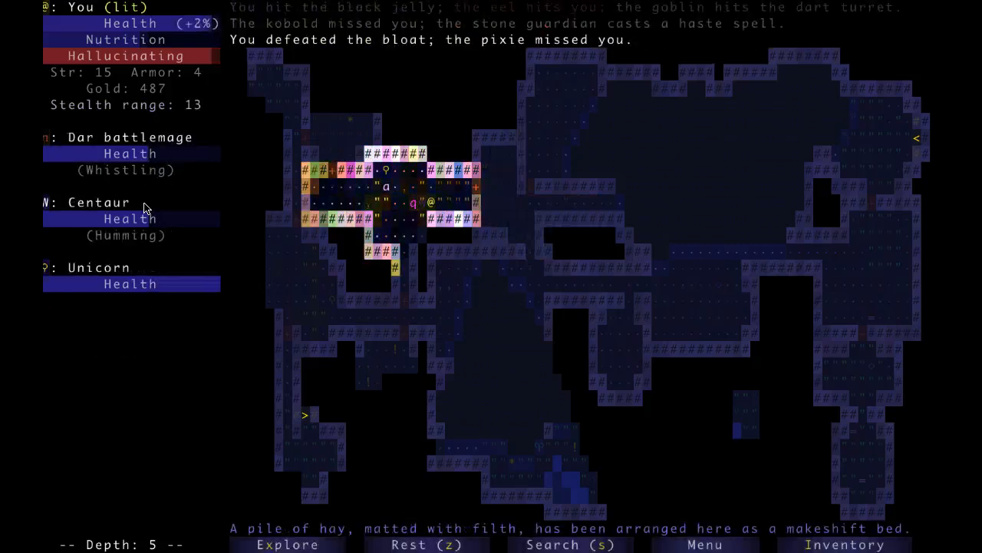
pyautogui.press('l')
pyautogui.press('l')
pyautogui.press('l')
pyautogui.press('l')
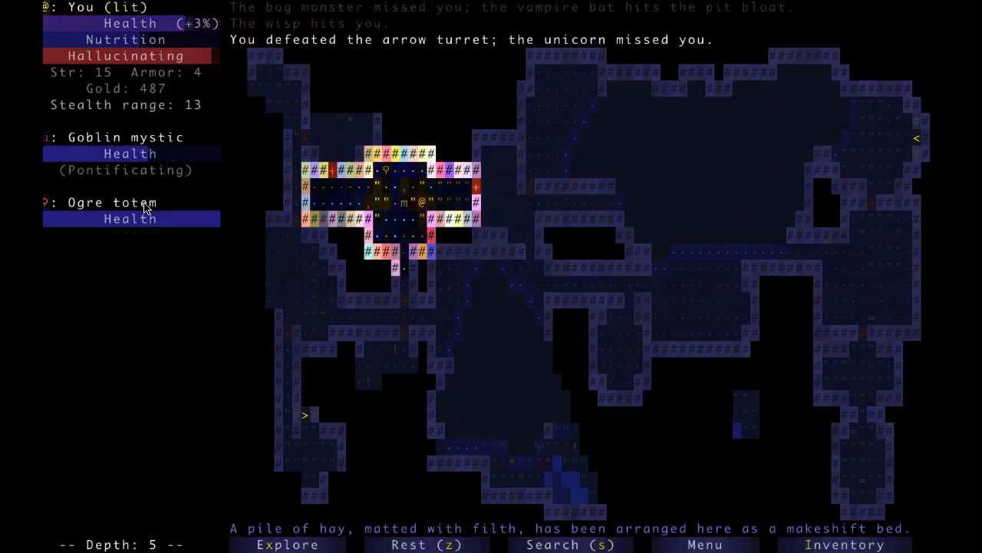
pyautogui.press('l')
pyautogui.press('l')
pyautogui.press('l')
pyautogui.press('l')
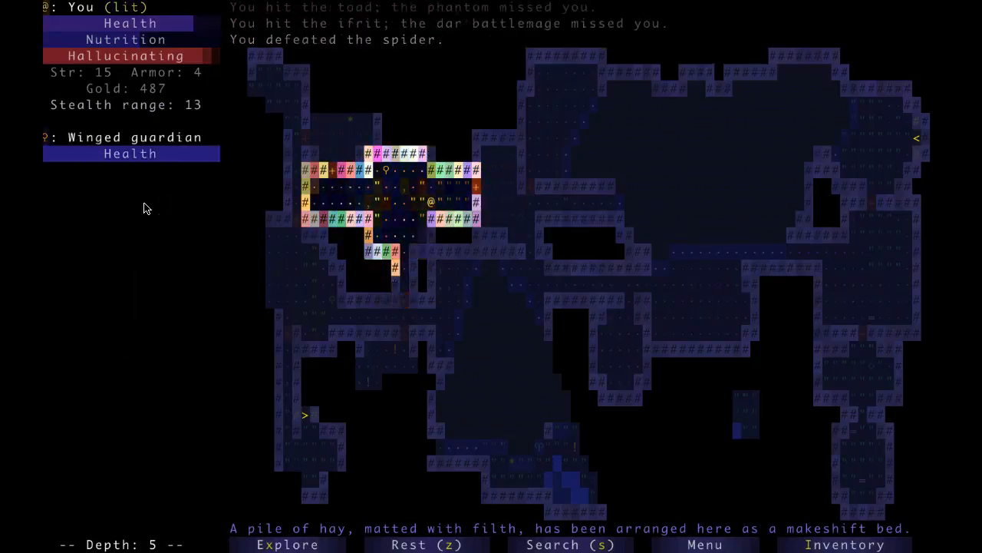
pyautogui.press('l')
# Head east along the corridor and north into the upper room
pyautogui.press('l')
pyautogui.press('l')
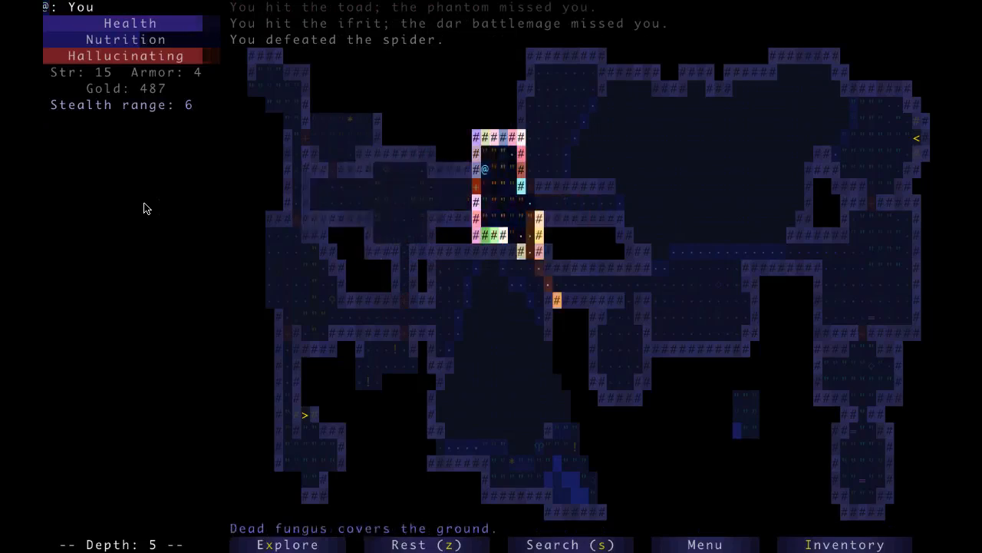
pyautogui.press('k')
pyautogui.press('h')
pyautogui.press('l')
pyautogui.press('j')
pyautogui.press('l')
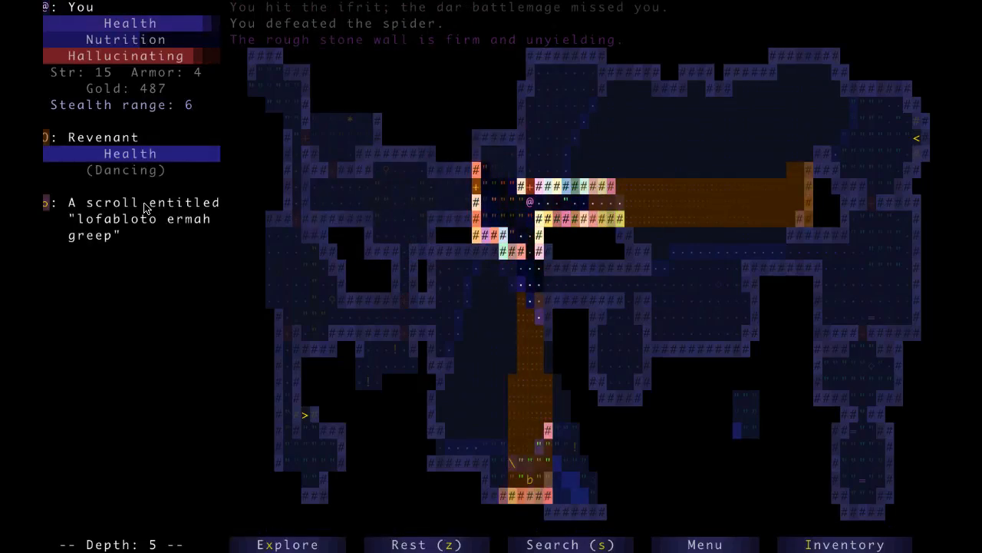
pyautogui.press('k')
pyautogui.press('k')
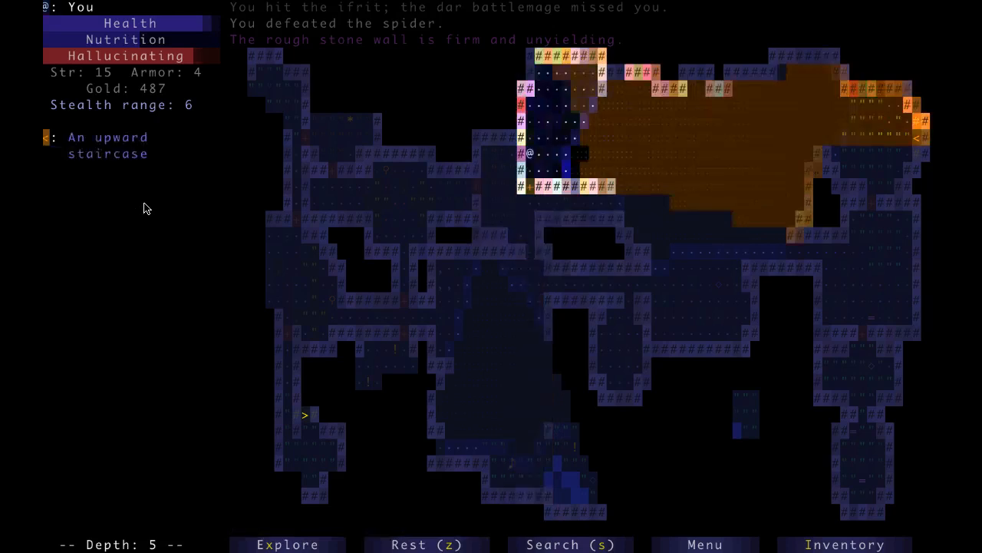
pyautogui.press('k')
pyautogui.press('k')
pyautogui.press('k')
pyautogui.press('k')
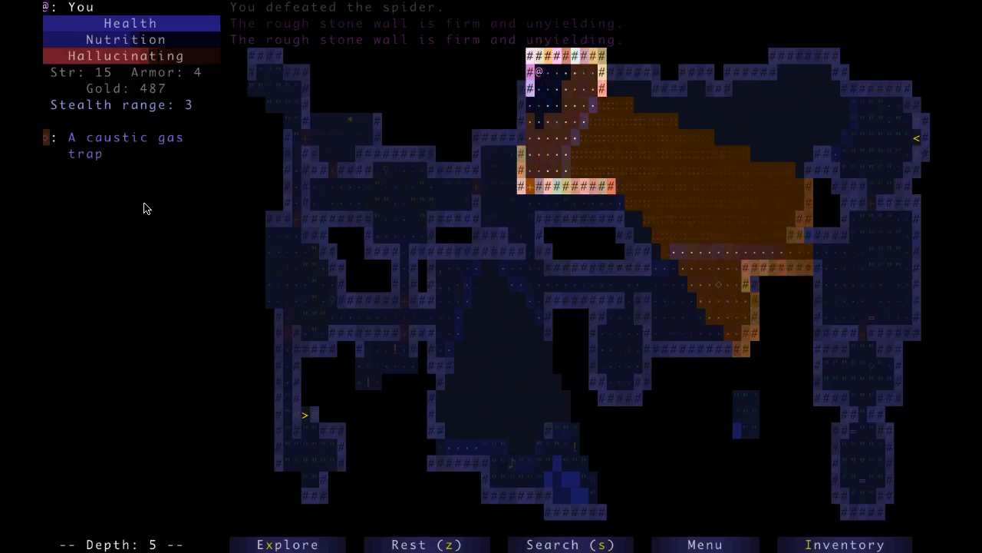
# Hold the doorway and cut down the attacking monsters, including a vampire bat, then step south into the corridor
pyautogui.press('l')
pyautogui.press('l')
pyautogui.press('l')
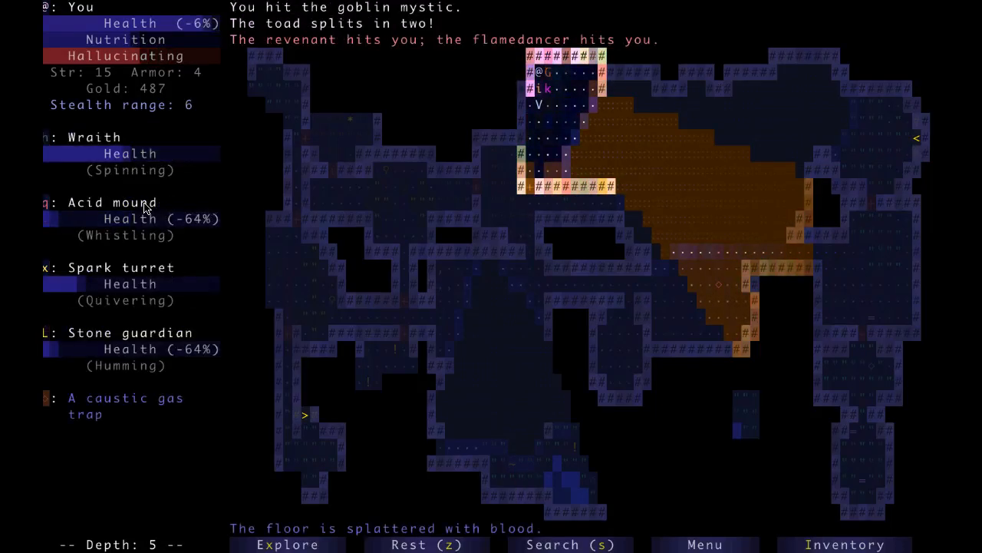
pyautogui.press('j')
pyautogui.press('j')
pyautogui.press('j')
pyautogui.press('j')
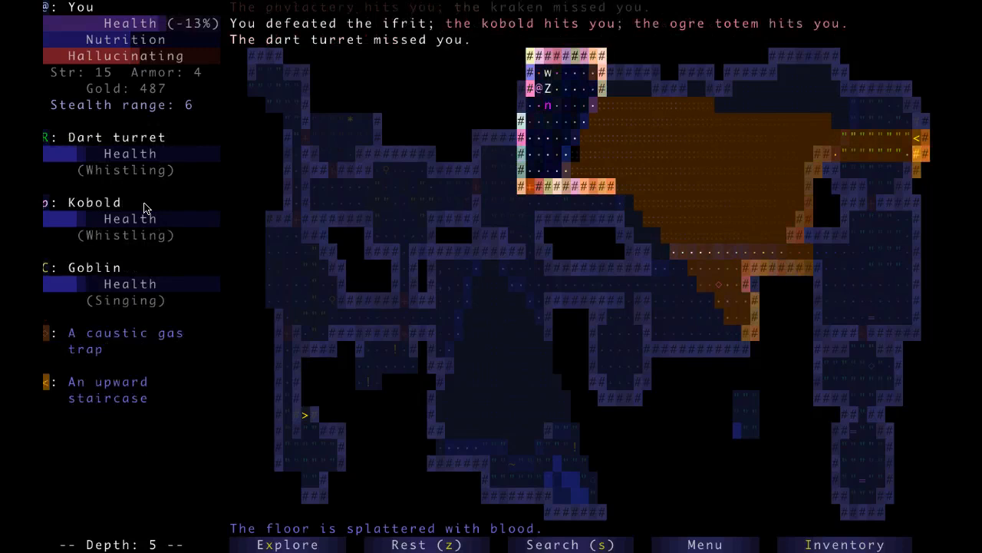
pyautogui.press('j')
pyautogui.press('j')
pyautogui.press('j')
pyautogui.press('j')
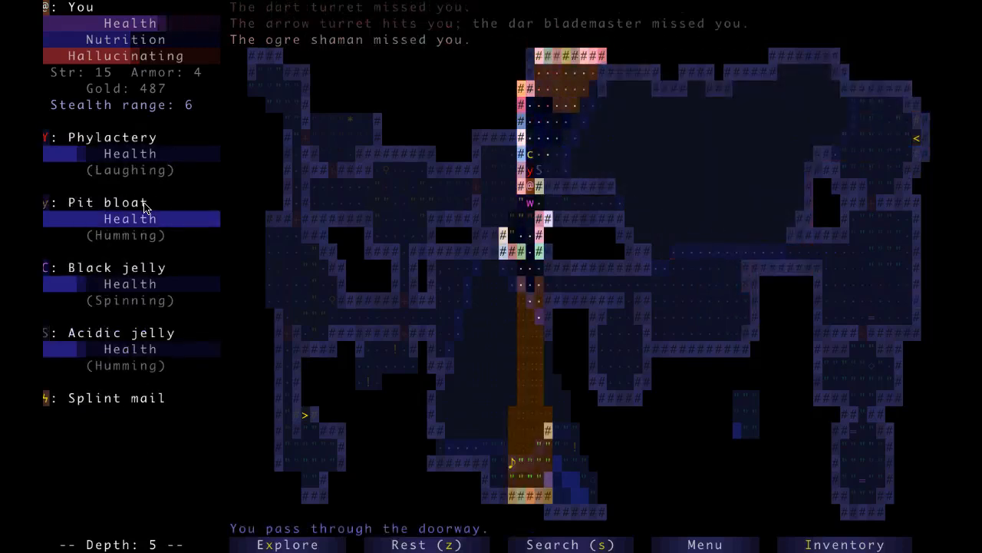
pyautogui.press('k')
pyautogui.press('k')
pyautogui.press('k')
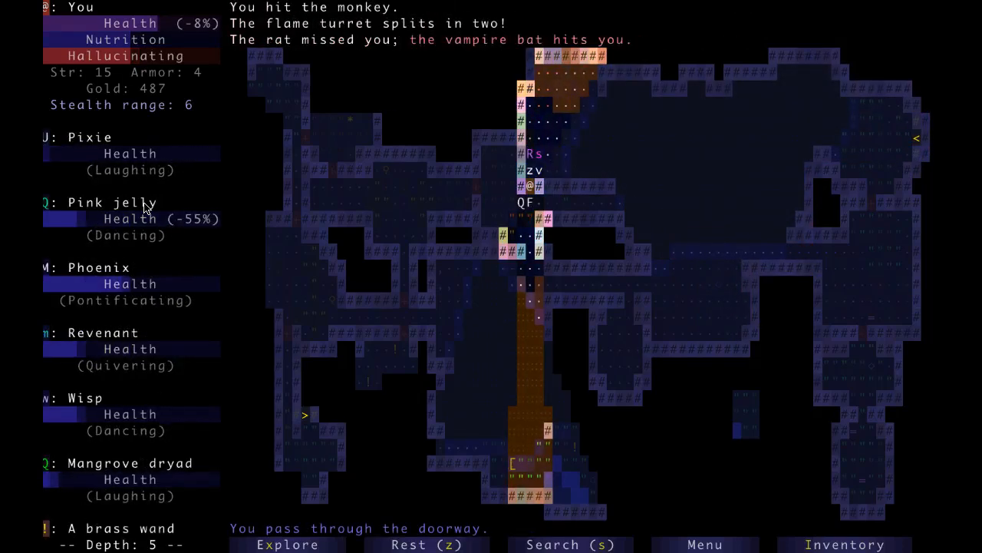
pyautogui.press('k')
pyautogui.press('k')
pyautogui.press('k')
pyautogui.press('k')
pyautogui.press('k')
pyautogui.press('k')
pyautogui.press('k')
pyautogui.press('k')
pyautogui.press('k')
pyautogui.press('k')
pyautogui.press('k')
pyautogui.press('k')
pyautogui.press('k')
pyautogui.press('k')
pyautogui.press('k')
pyautogui.press('k')
pyautogui.press('k')
pyautogui.press('k')
pyautogui.press('k')
pyautogui.press('k')
pyautogui.press('k')
pyautogui.press('k')
pyautogui.press('k')
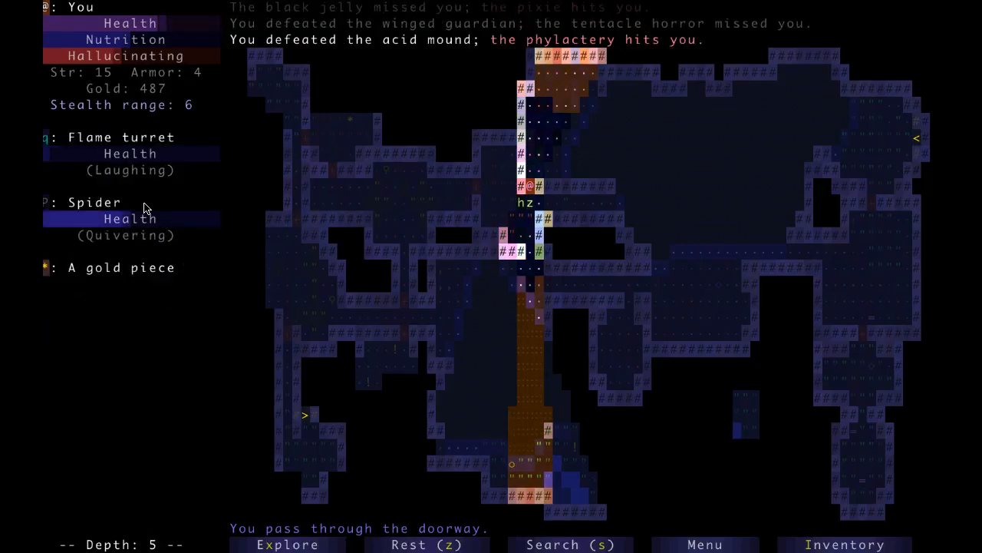
pyautogui.press('k')
pyautogui.press('k')
pyautogui.press('k')
pyautogui.press('k')
pyautogui.press('k')
pyautogui.press('k')
pyautogui.press('k')
pyautogui.press('k')
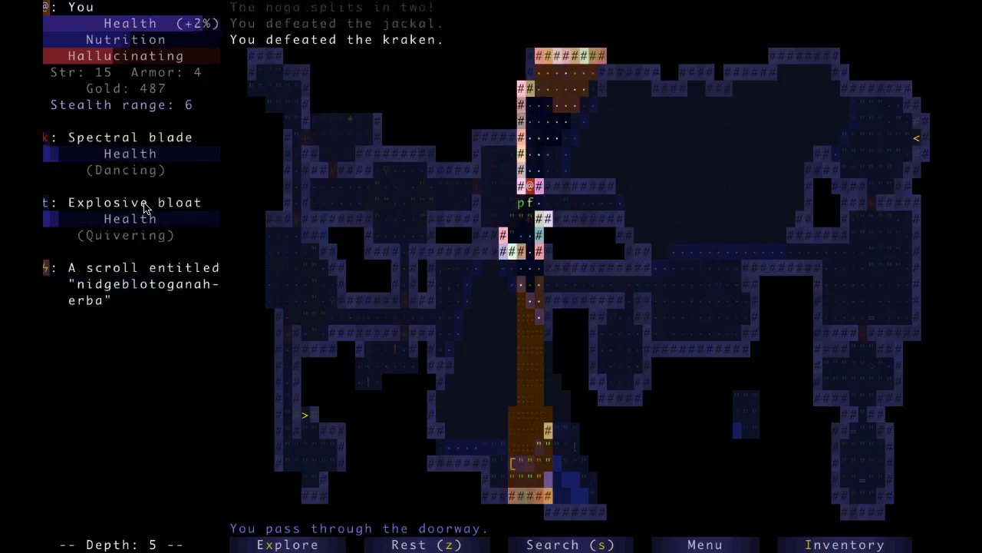
pyautogui.press('k')
pyautogui.press('k')
pyautogui.press('k')
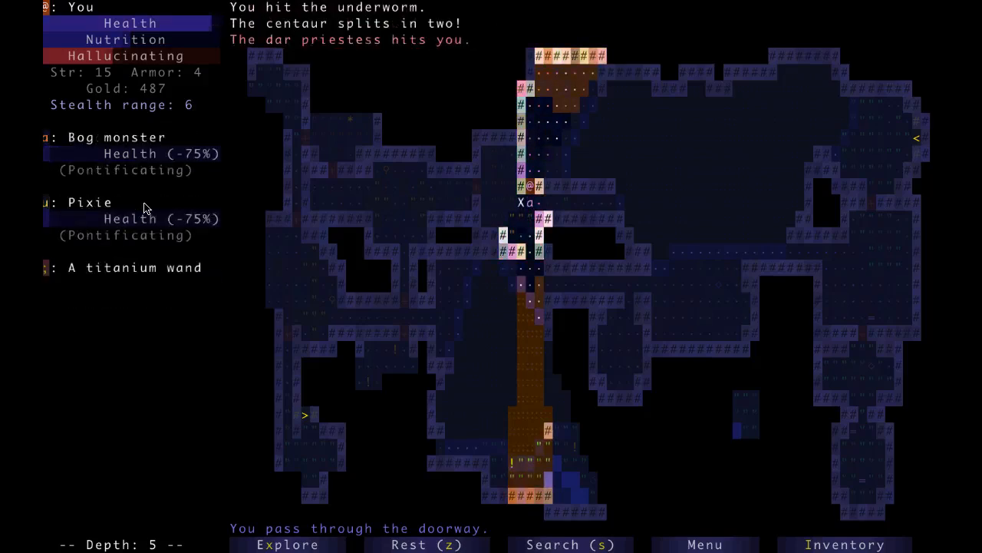
pyautogui.press('k')
pyautogui.press('j')
pyautogui.press('j')
pyautogui.press('j')
pyautogui.press('j')
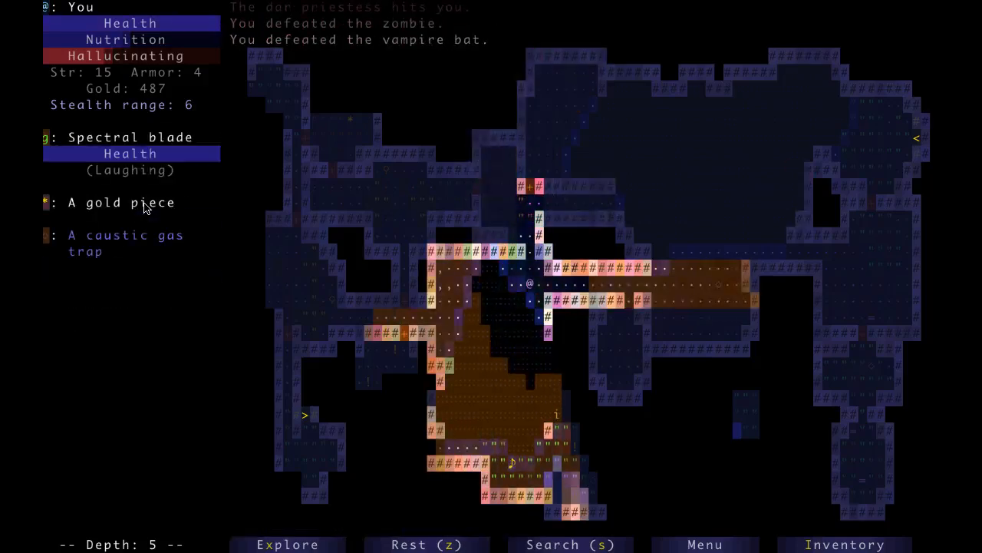
# Move up the passage and kill the sentinel with two thrown darts, releasing caustic gas
pyautogui.press('h')
pyautogui.press('h')
pyautogui.press('y')
pyautogui.press('h')
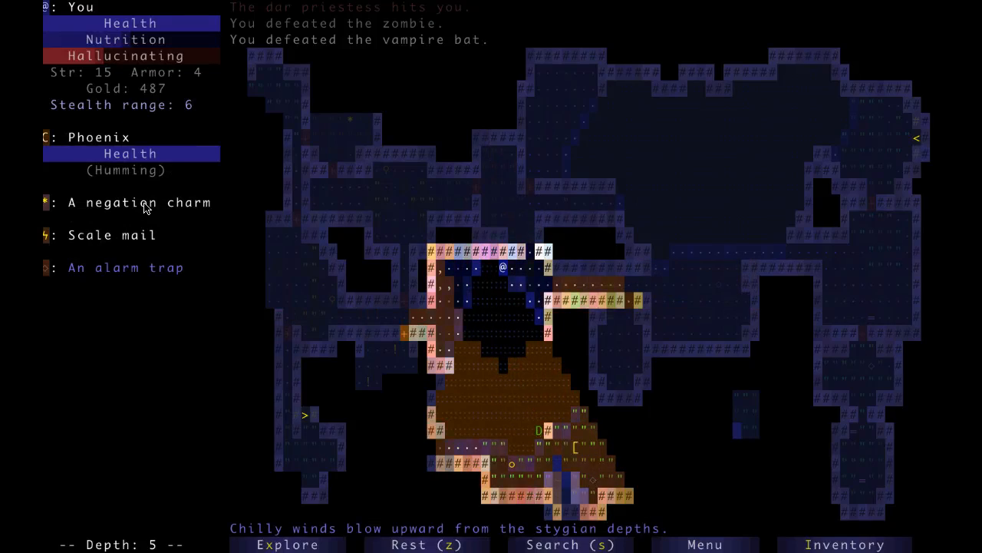
pyautogui.press('t')
pyautogui.press('c')
pyautogui.press('Return')
pyautogui.press('t')
pyautogui.press('c')
pyautogui.press('Return')
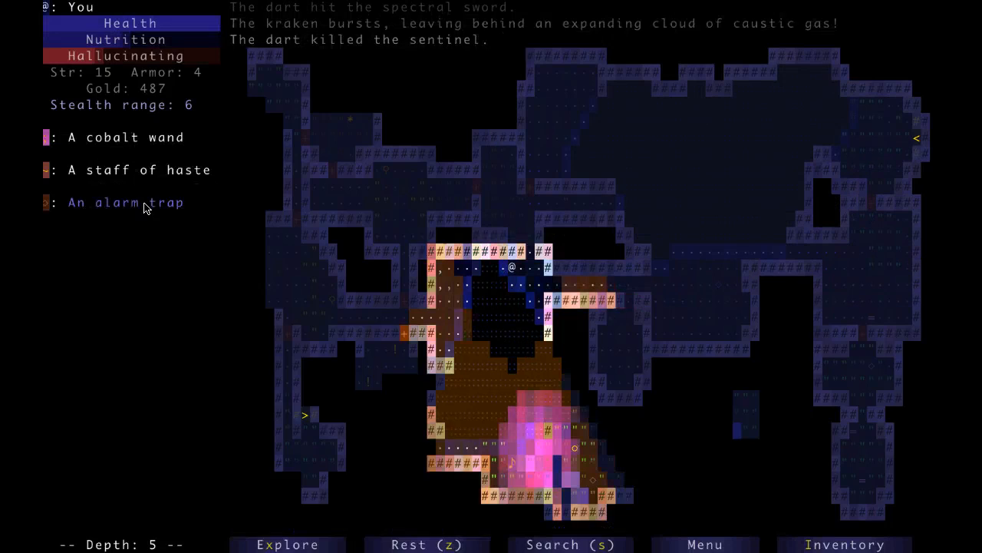
# Step clear of the gas, search the northern room twice, then move west into the lit room
pyautogui.press('l')
pyautogui.press('l')
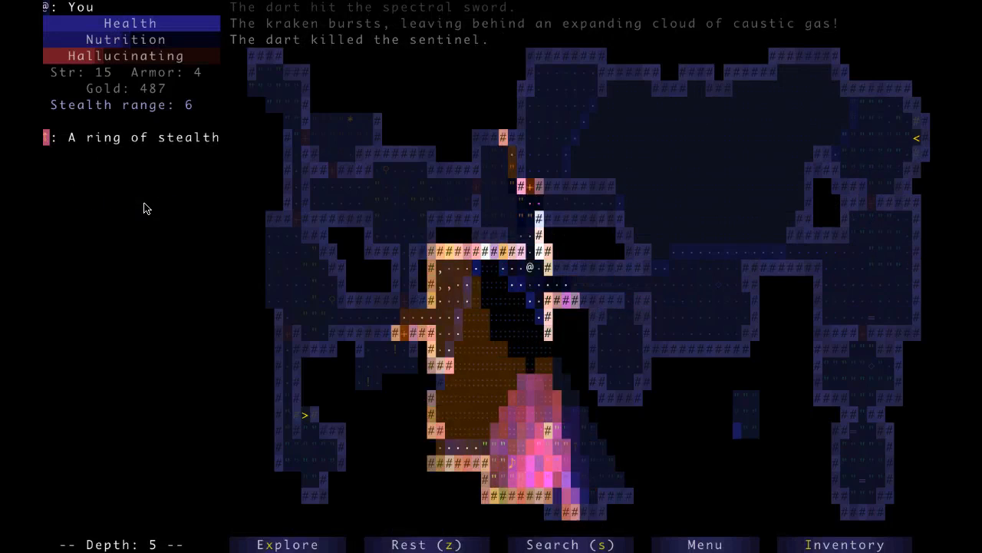
pyautogui.press('x')
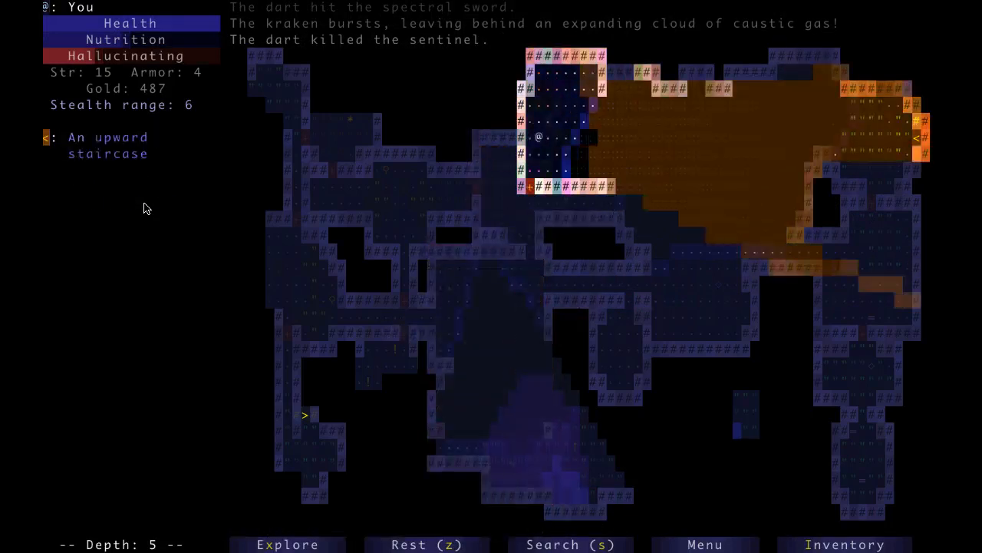
pyautogui.press('k')
pyautogui.press('j')
pyautogui.press('s')
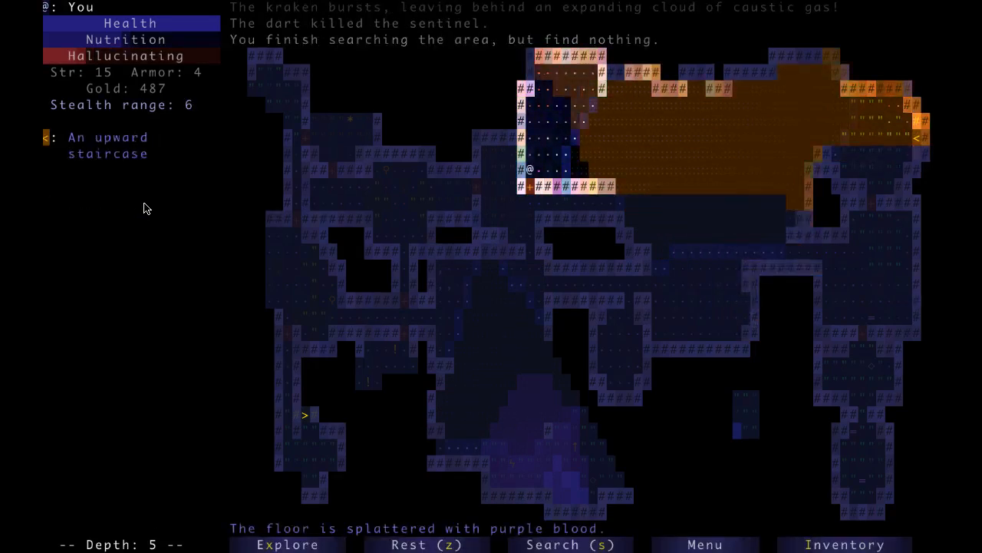
pyautogui.press('x')
pyautogui.press('s')
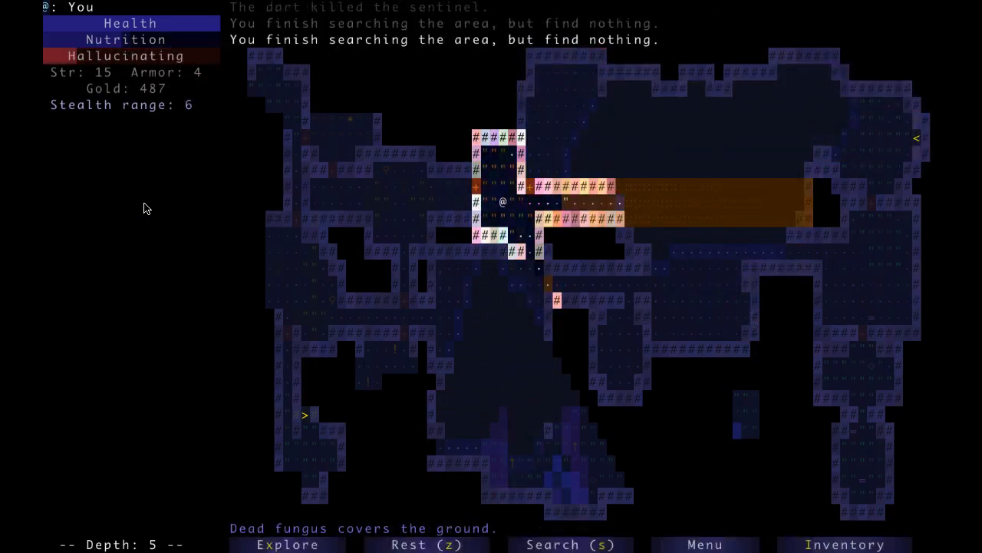
pyautogui.press('x')
# Explore north collecting gold and kill the kobold in the small room
pyautogui.press('h')
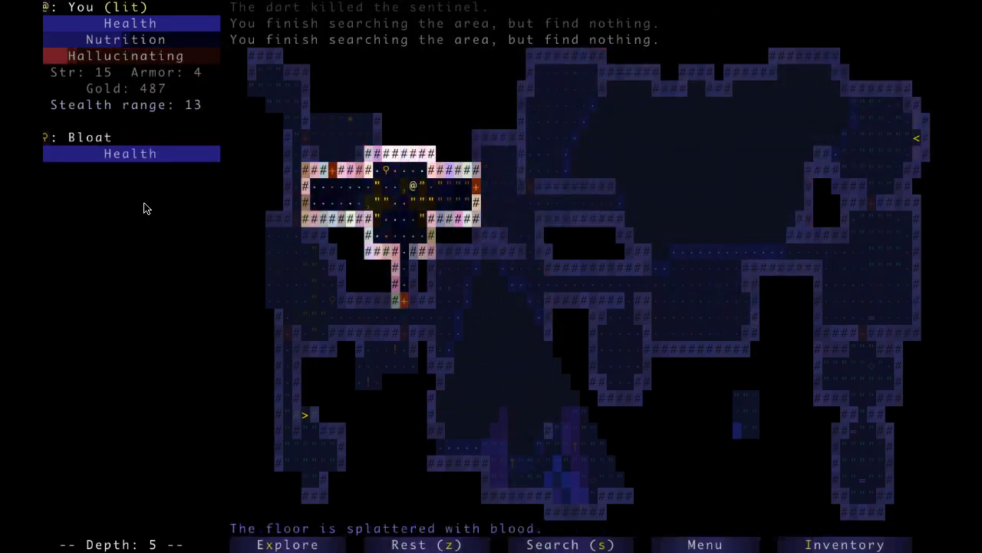
pyautogui.press('h')
pyautogui.press('h')
pyautogui.press('h')
pyautogui.press('x')
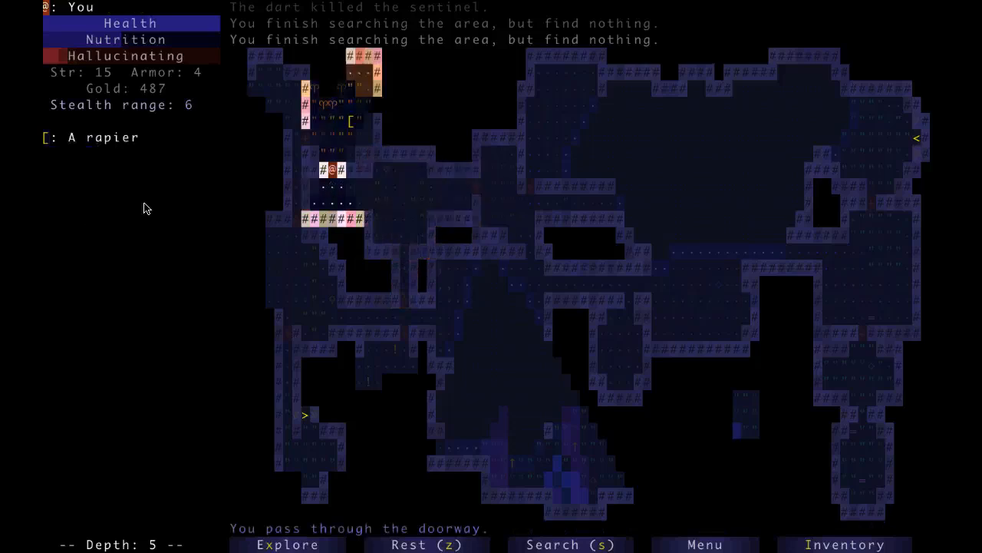
pyautogui.press('x')
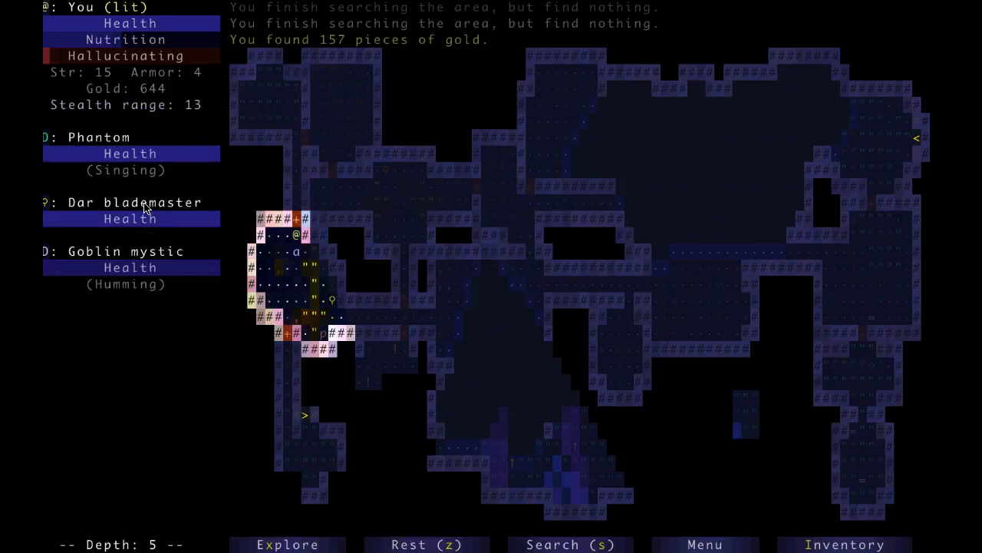
pyautogui.press('Left')
pyautogui.press('Left')
pyautogui.press('Left')
pyautogui.press('Left')
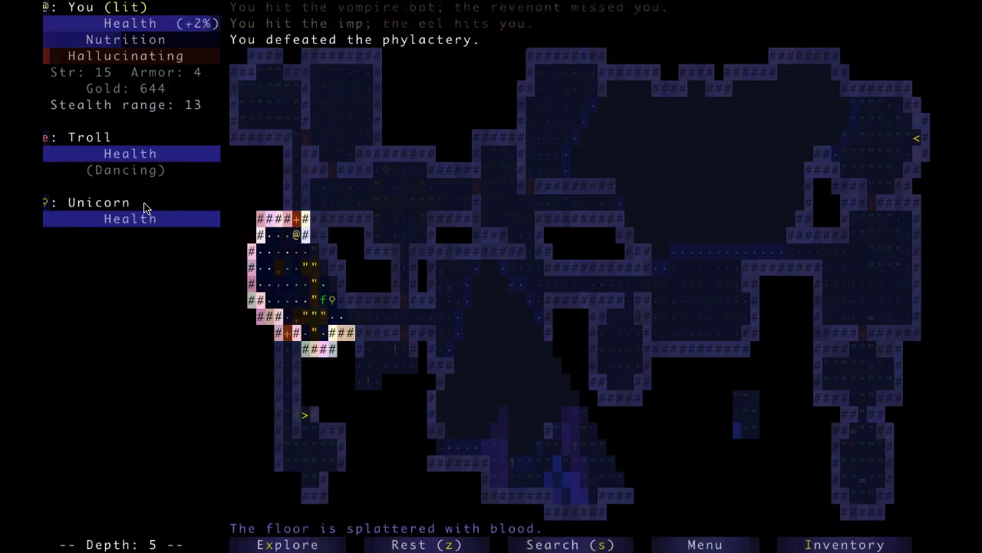
pyautogui.press('x')
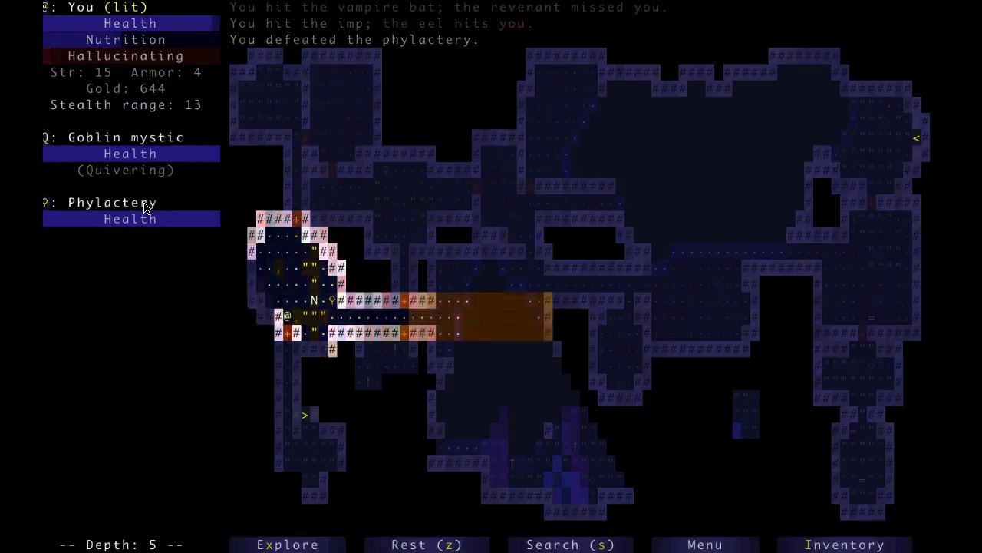
pyautogui.press('Down')
pyautogui.press('Down')
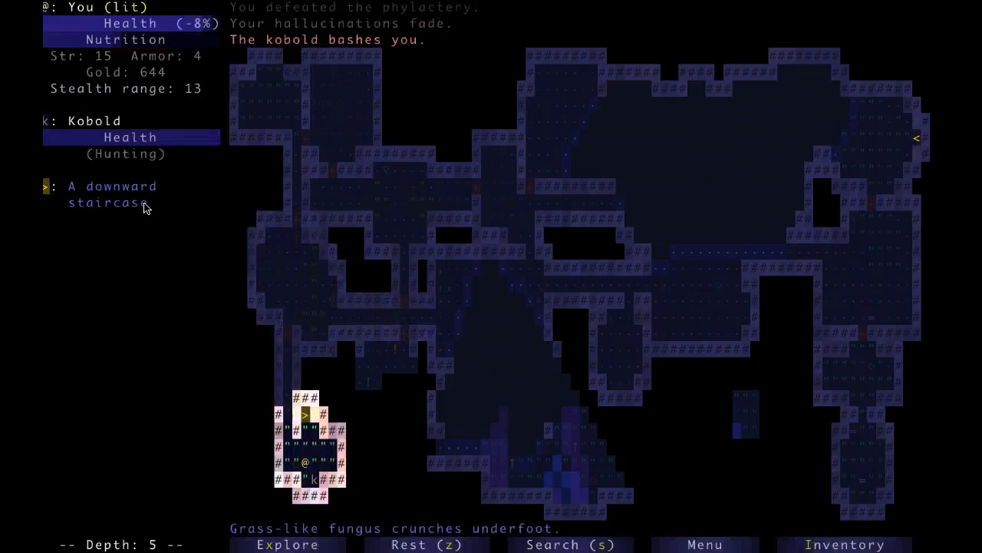
pyautogui.press('Down')
# Travel up the corridor and east, then pick up the potions in the shadowed room
pyautogui.press('Left')
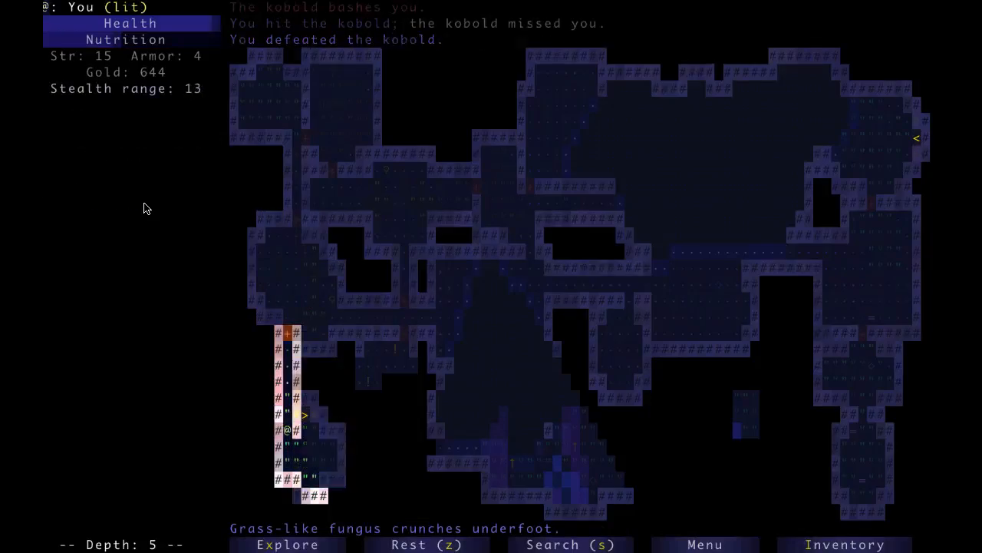
pyautogui.press('Up')
pyautogui.press('Up')
pyautogui.press('Right')
pyautogui.press('Right')
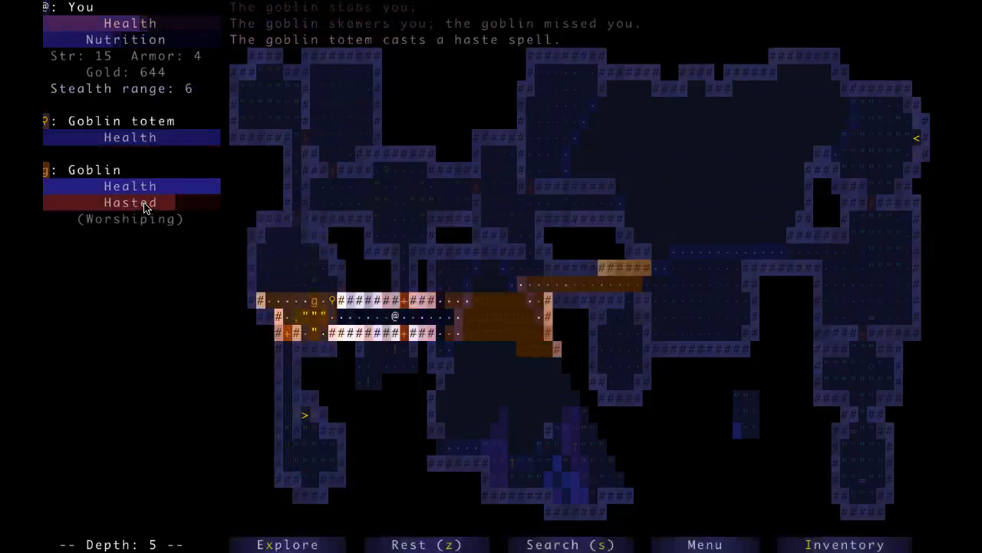
pyautogui.press('Down')
pyautogui.press('Down')
pyautogui.press('Down')
pyautogui.press('Down')
pyautogui.press('Down')
pyautogui.press('Down')
pyautogui.press('Left')
pyautogui.press('Left')
pyautogui.press('Down')
pyautogui.press('Down')
pyautogui.press('Down')
pyautogui.press('Down')
# Follow the corridor east, collecting the white potion and the 112 gold, reaching 920
pyautogui.press('Right')
pyautogui.press('Right')
pyautogui.press('Right')
pyautogui.press('Right')
pyautogui.press('Right')
pyautogui.press('Right')
pyautogui.press('Right')
pyautogui.press('Right')
pyautogui.press('Down')
pyautogui.press('Right')
pyautogui.press('Right')
pyautogui.press('Right')
pyautogui.press('Up')
pyautogui.press('Right')
pyautogui.press('Right')
pyautogui.press('Right')
pyautogui.press('Right')
pyautogui.press('Right')
pyautogui.press('Right')
pyautogui.press('Right')
pyautogui.press('Right')
pyautogui.press('Right')
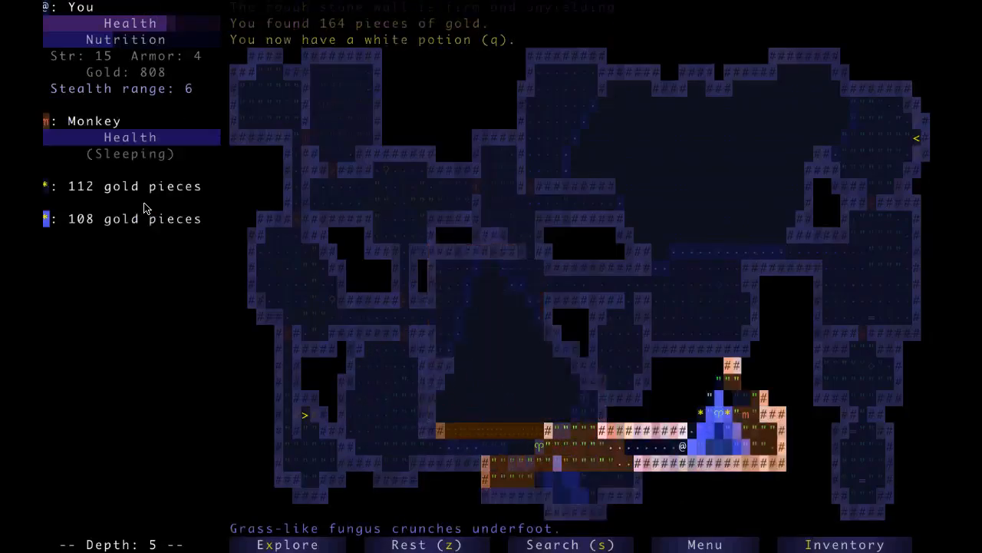
pyautogui.press('Right')
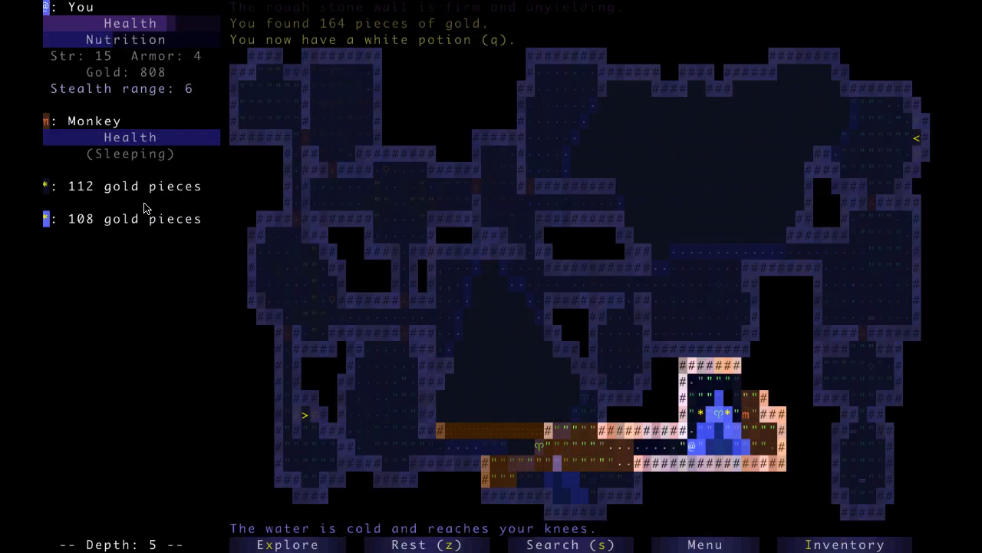
pyautogui.press('Up')
pyautogui.press('Up')
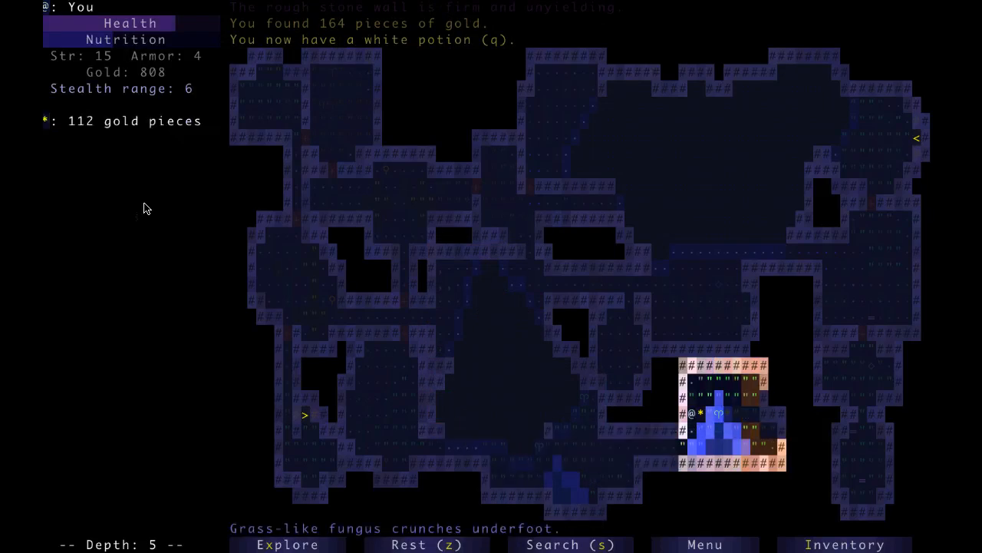
pyautogui.press('Right')
pyautogui.press('Down')
pyautogui.press('Down')
# Head south and west along the new corridor into the small dark room
pyautogui.press('Left')
pyautogui.press('Left')
pyautogui.press('Left')
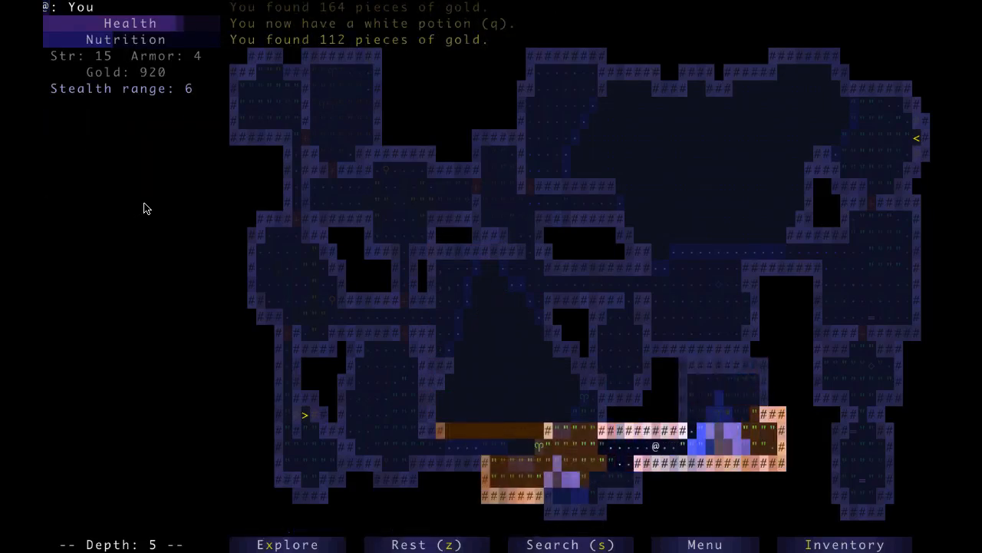
pyautogui.press('Left')
pyautogui.press('Left')
pyautogui.press('Left')
pyautogui.press('Left')
pyautogui.press('Left')
pyautogui.press('Left')
pyautogui.press('Left')
pyautogui.press('Left')
pyautogui.press('Left')
pyautogui.press('Left')
pyautogui.press('Left')
pyautogui.press('Left')
pyautogui.press('Left')
pyautogui.press('Left')
pyautogui.press('Up')
pyautogui.press('Up')
pyautogui.press('Up')
pyautogui.press('Up')
pyautogui.press('Up')
pyautogui.press('Up')
pyautogui.press('Left')
pyautogui.press('Left')
pyautogui.press('Left')
pyautogui.press('Left')
pyautogui.press('Left')
pyautogui.press('Left')
pyautogui.press('Left')
pyautogui.press('Left')
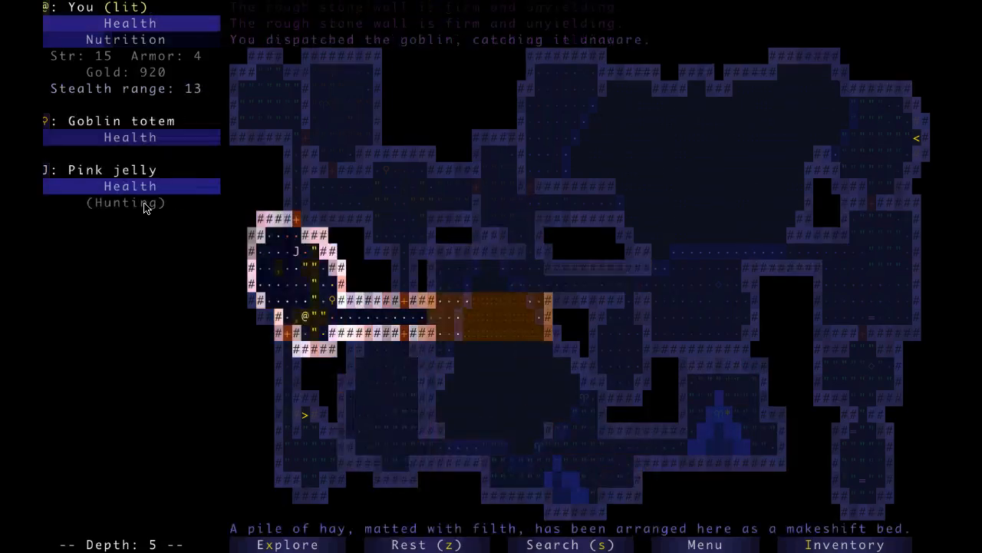
# Attack and kill the splitting pink jellies in the narrow corridor
pyautogui.press('Down')
pyautogui.press('Down')
pyautogui.press('Down')
pyautogui.press('Down')
pyautogui.press('Up')
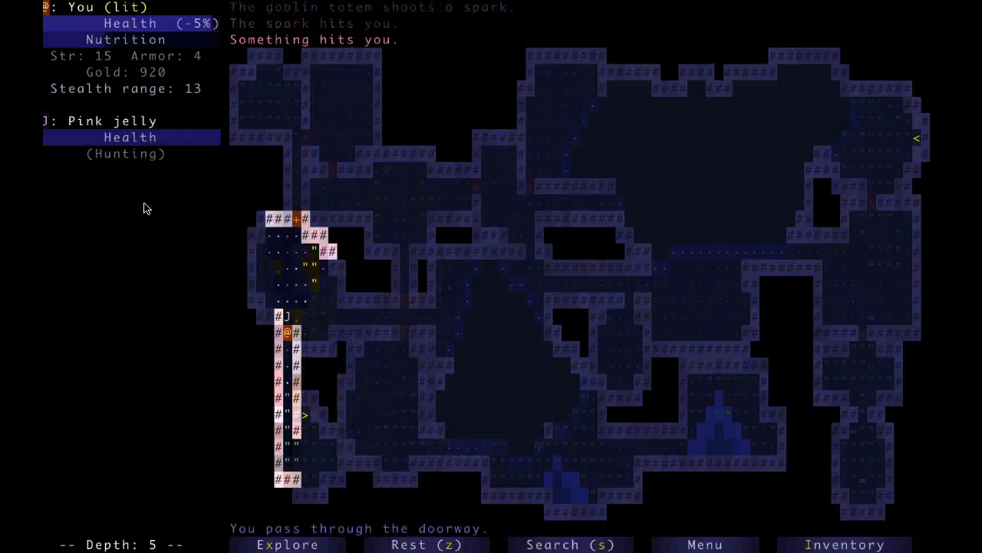
pyautogui.press('Up')
pyautogui.press('Up')
pyautogui.press('Up')
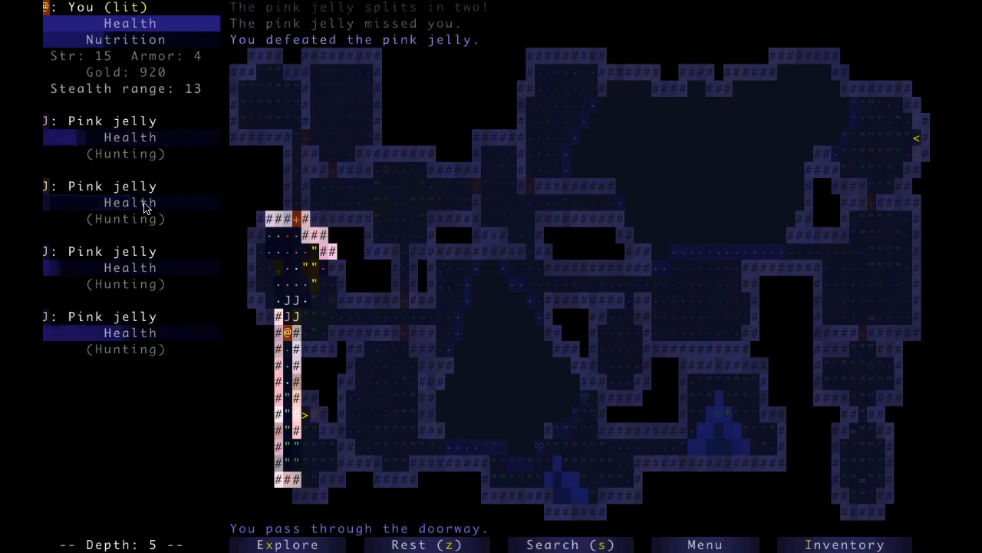
pyautogui.press('Up')
pyautogui.press('Up')
pyautogui.press('Up')
pyautogui.press('Up')
pyautogui.press('Up')
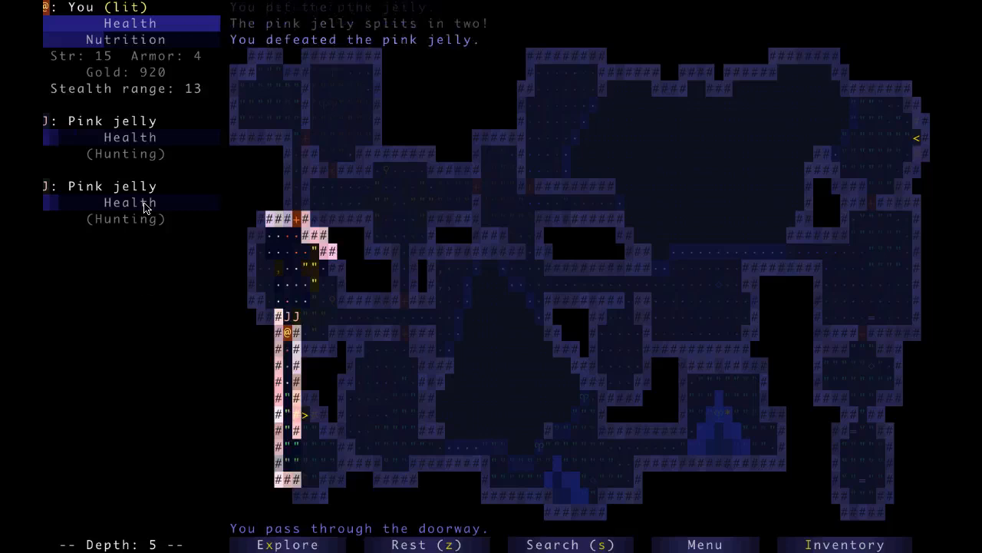
pyautogui.press('Up')
pyautogui.press('Up')
pyautogui.press('Up')
pyautogui.press('Down')
pyautogui.press('Down')
pyautogui.press('Down')
# Descend the staircase to depth 6 and pick up 142 gold, reaching 1062
pyautogui.press('Down')
pyautogui.press('Down')
pyautogui.press('Down')
pyautogui.press('Up')
pyautogui.press('Up')
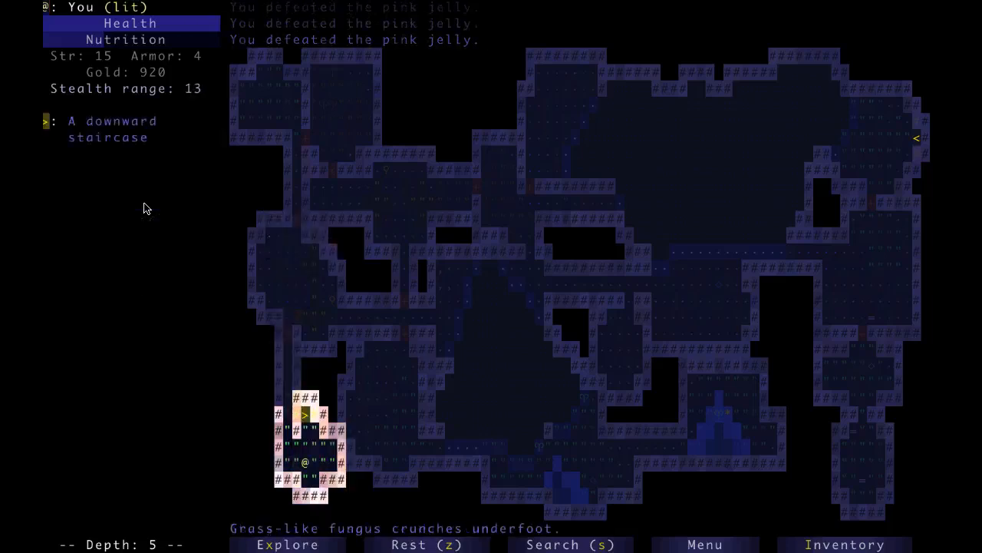
pyautogui.press('Up')
pyautogui.press('>')
pyautogui.press('Down')
pyautogui.press('Down')
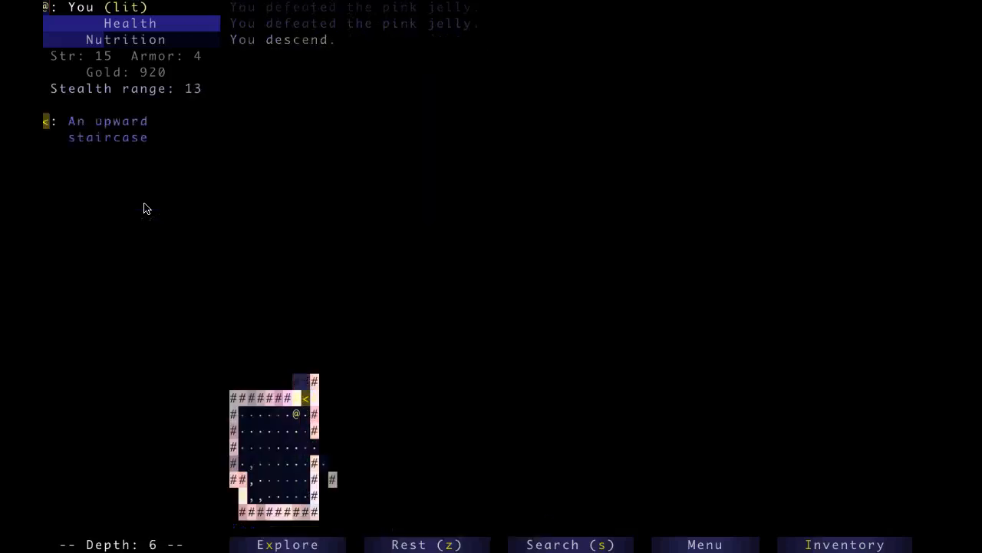
pyautogui.press('Down')
pyautogui.press('Right')
pyautogui.press('Right')
pyautogui.press('Right')
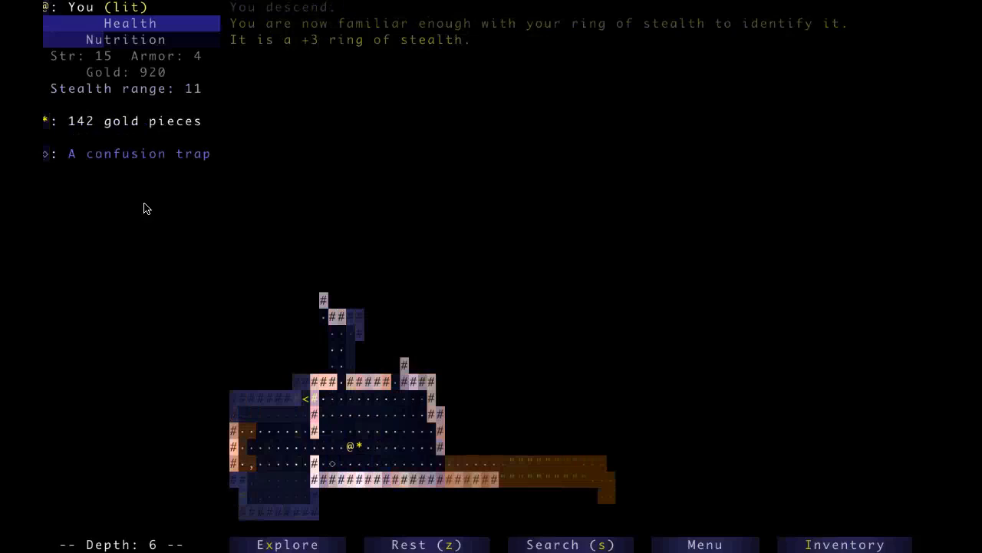
pyautogui.press('Right')
pyautogui.press('Left')
pyautogui.press('Left')
pyautogui.press('Left')
pyautogui.press('Left')
pyautogui.press('Left')
pyautogui.press('a')
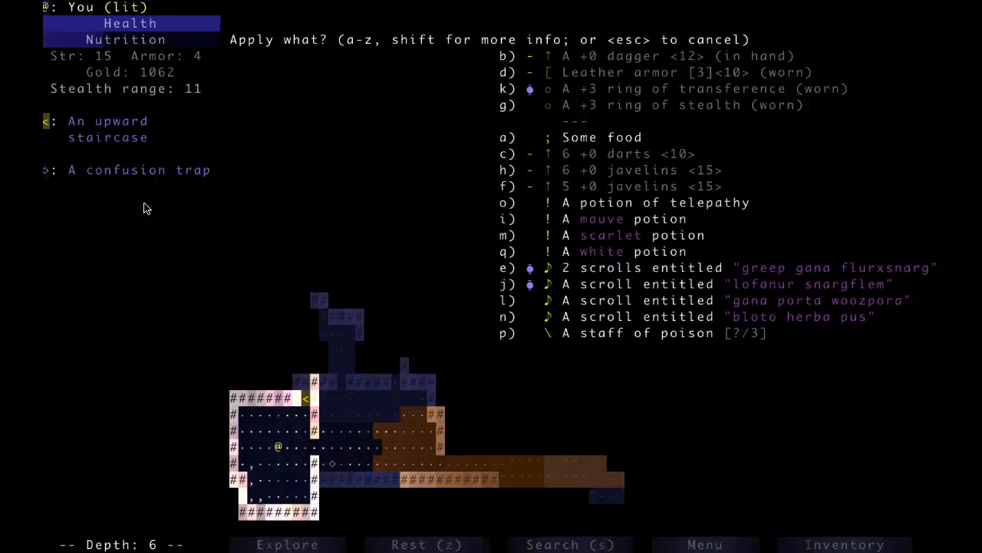
# Read the two unknown scrolls, protecting the dagger and shattering nearby walls
pyautogui.press('Escape')
pyautogui.press('a')
pyautogui.press('n')
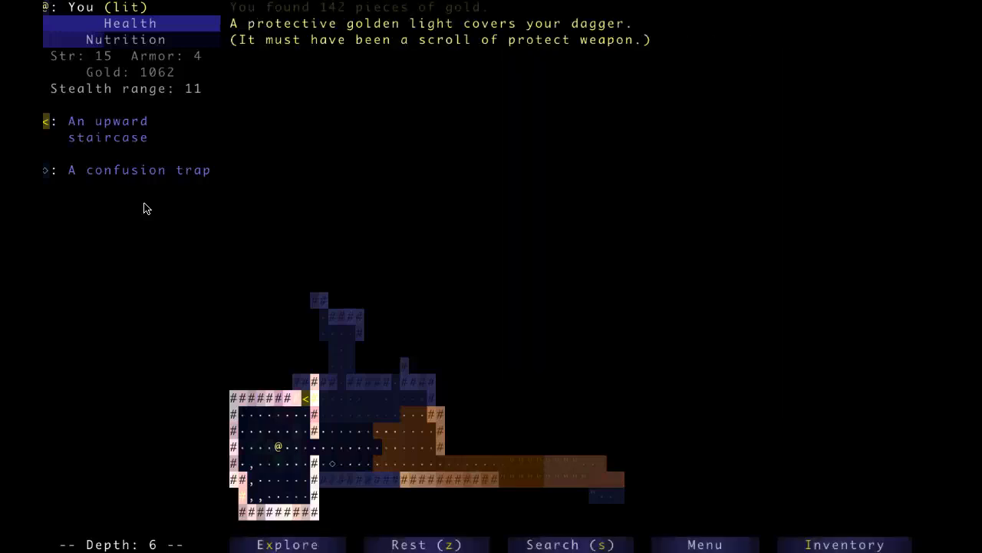
pyautogui.press('a')
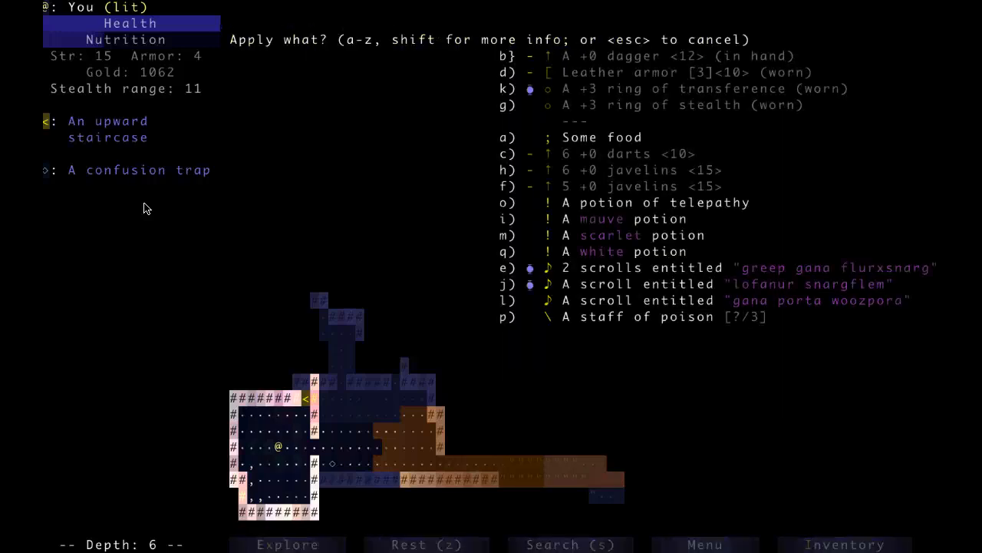
pyautogui.press('e')
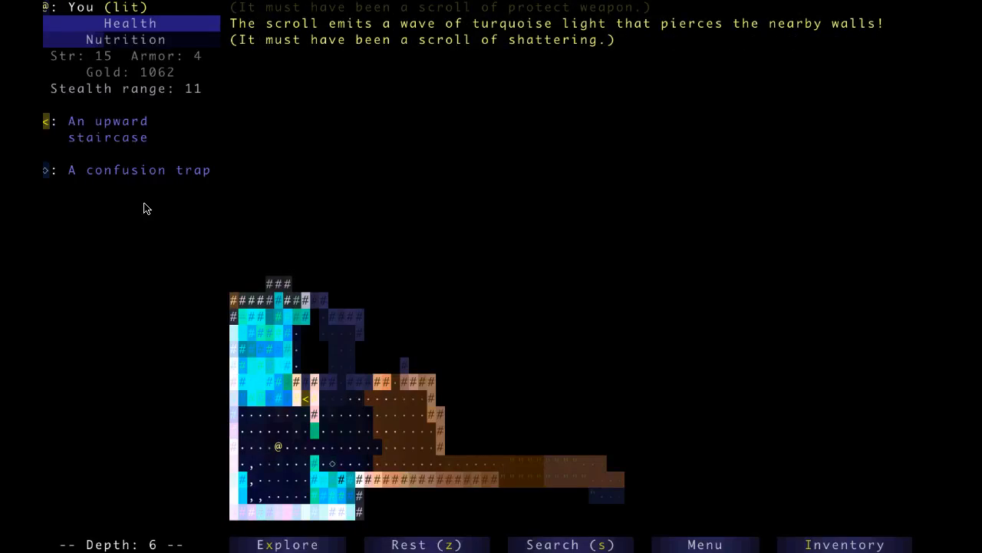
# Drink the white, mauve, scarlet and telepathy potions, becoming fire-immune, darkened and telepathic
pyautogui.press('a')
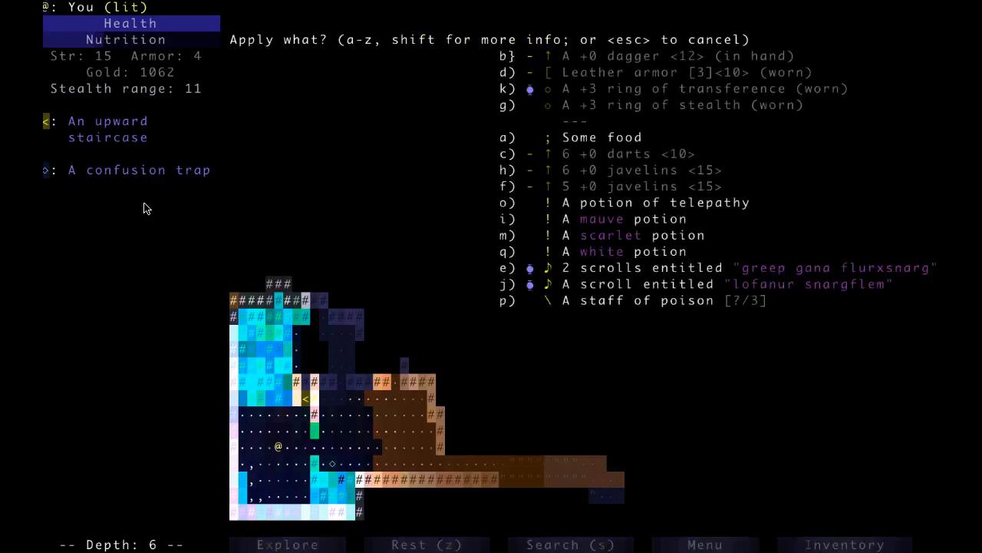
pyautogui.press('i')
pyautogui.press('a')
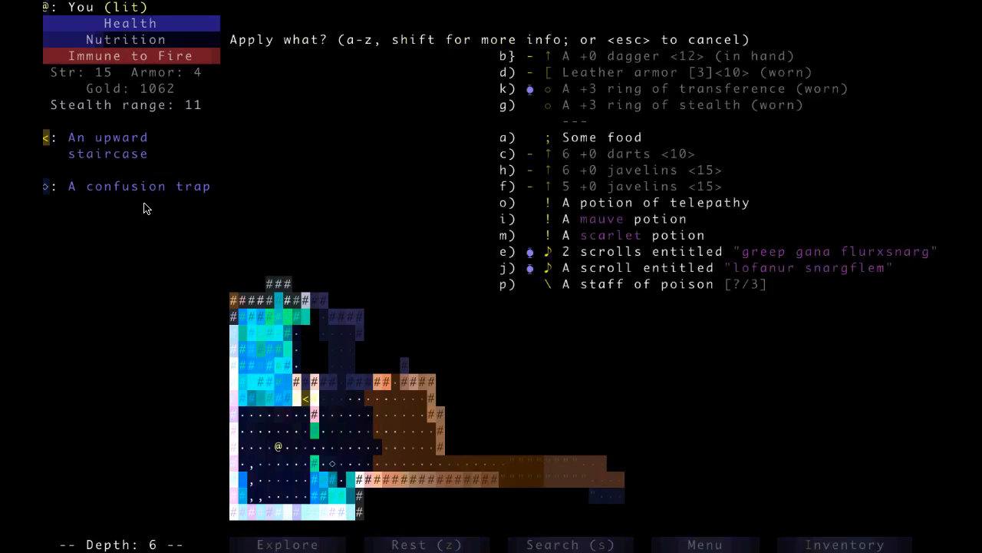
pyautogui.press('i')
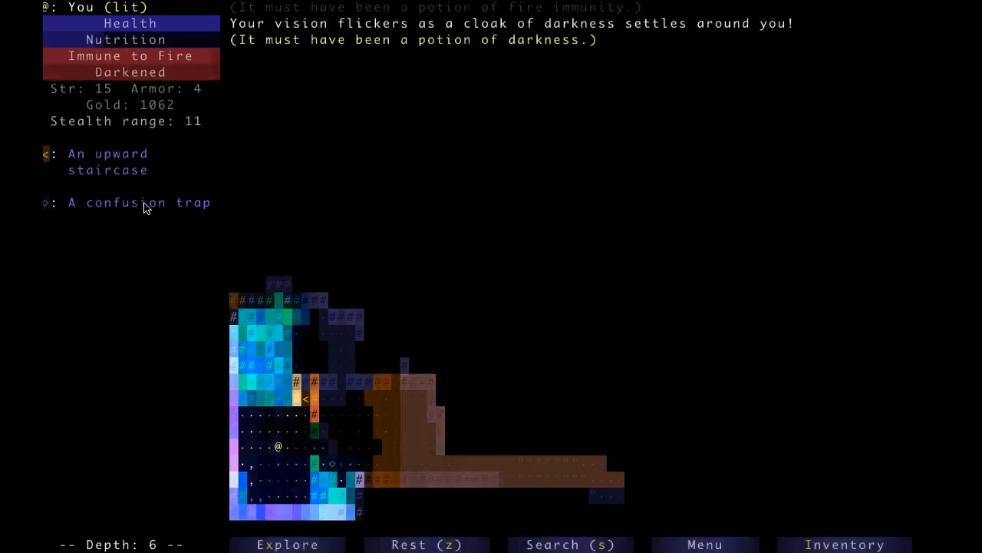
pyautogui.press('a')
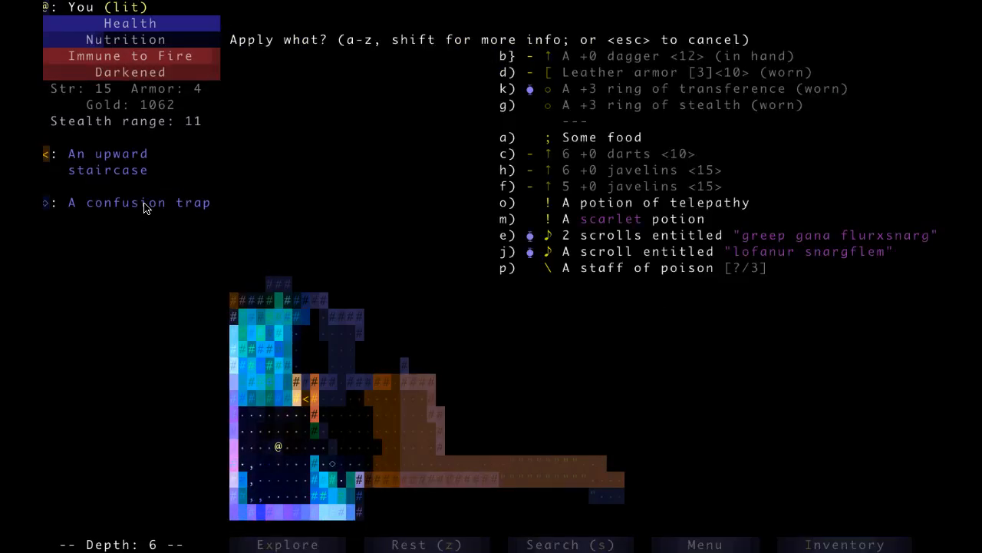
pyautogui.press('m')
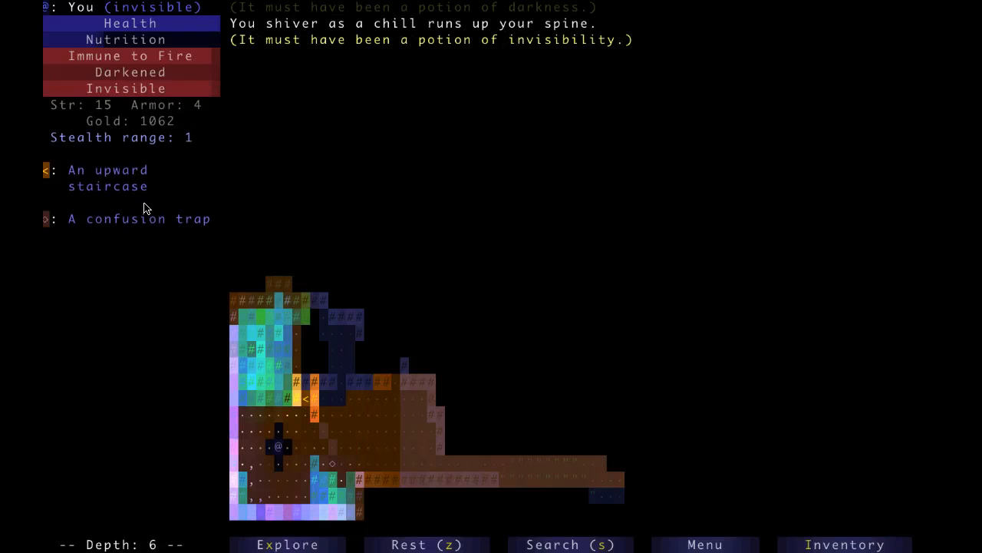
pyautogui.press('a')
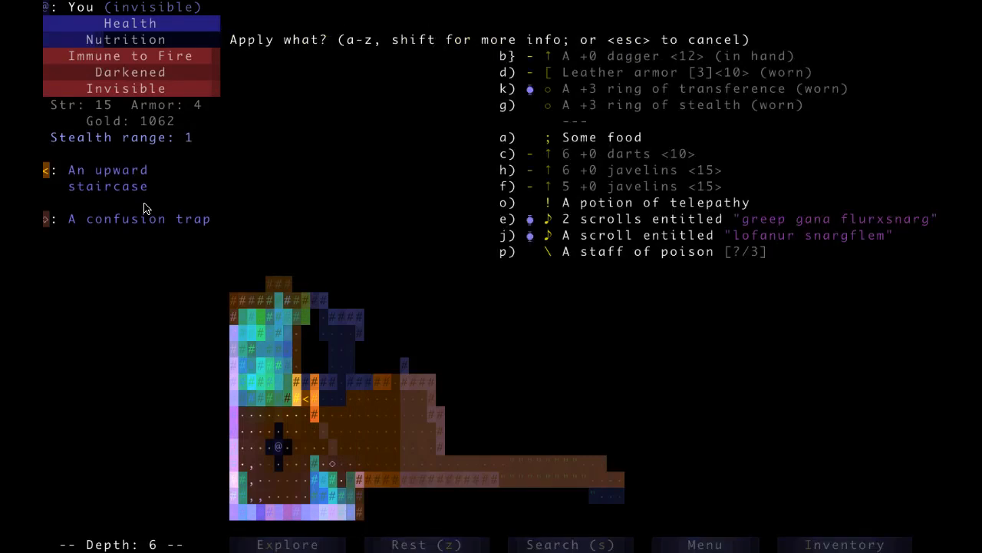
pyautogui.press('o')
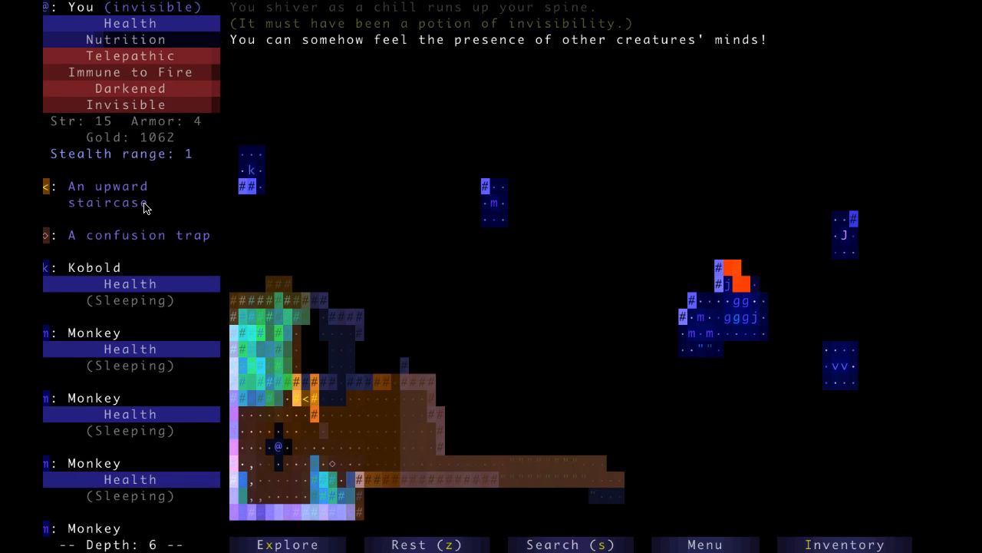
pyautogui.press('x')
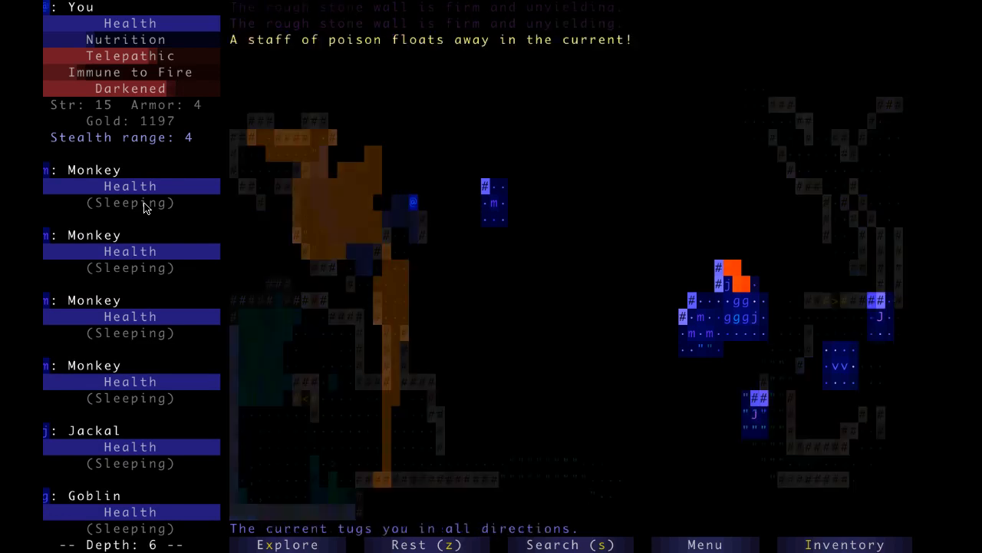
# Wade into the water to recover the drifting staff of poison and climb back out
pyautogui.press('Down')
pyautogui.press('Down')
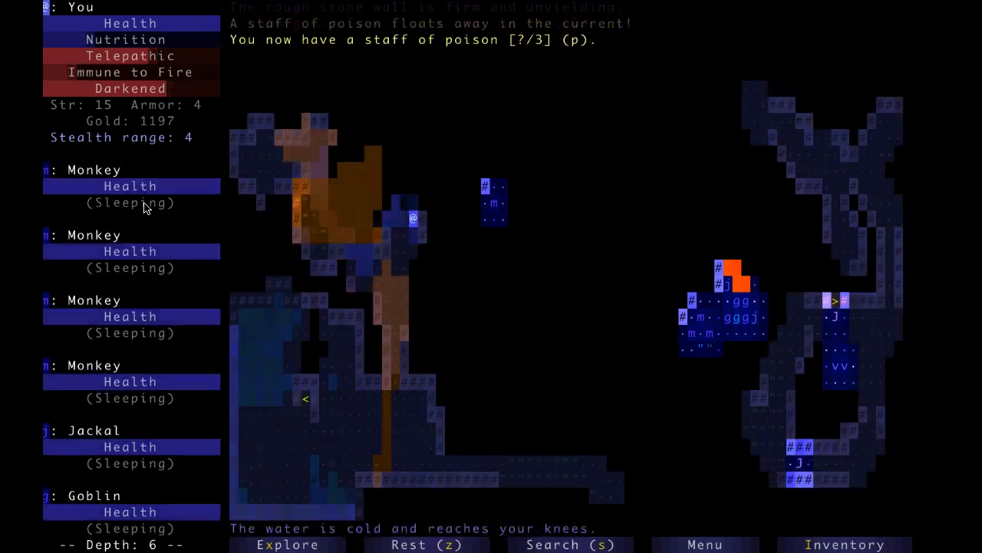
pyautogui.press('Down')
pyautogui.press('Right')
pyautogui.press('Down')
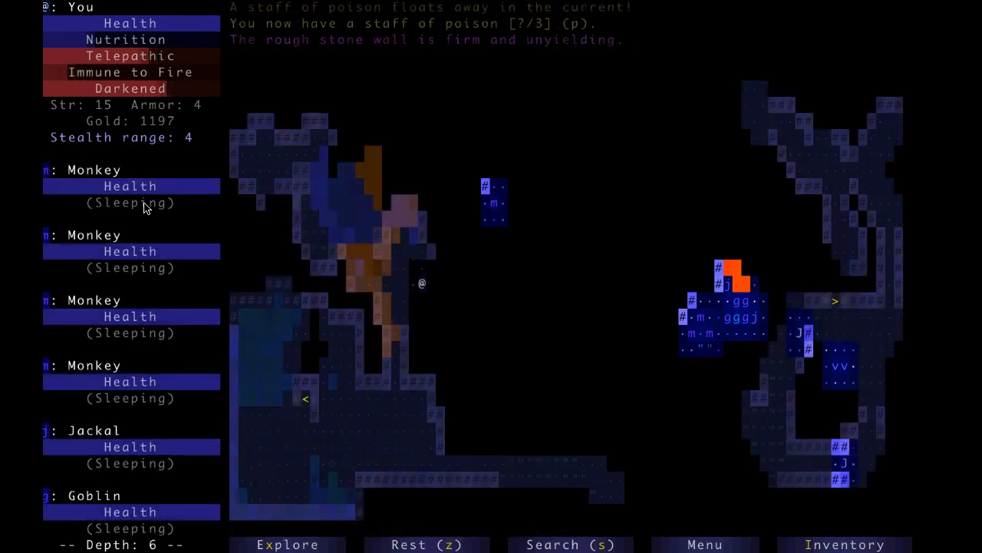
pyautogui.press('Down')
pyautogui.press('Left')
# Walk up-right through the cave and north up the passage through the water onto the dead fungus
pyautogui.press('Up')
pyautogui.press('Right')
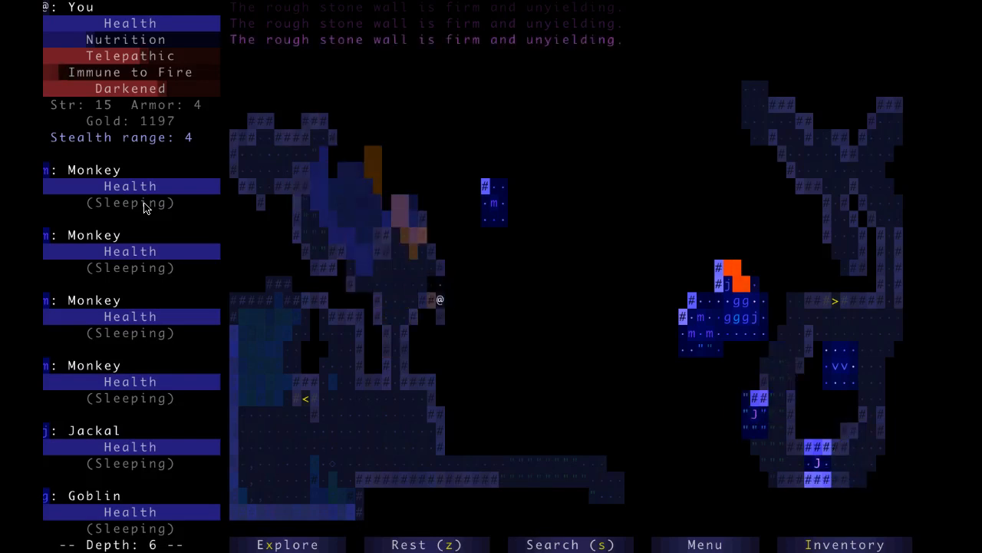
pyautogui.press('Up')
pyautogui.press('Right')
pyautogui.press('Up')
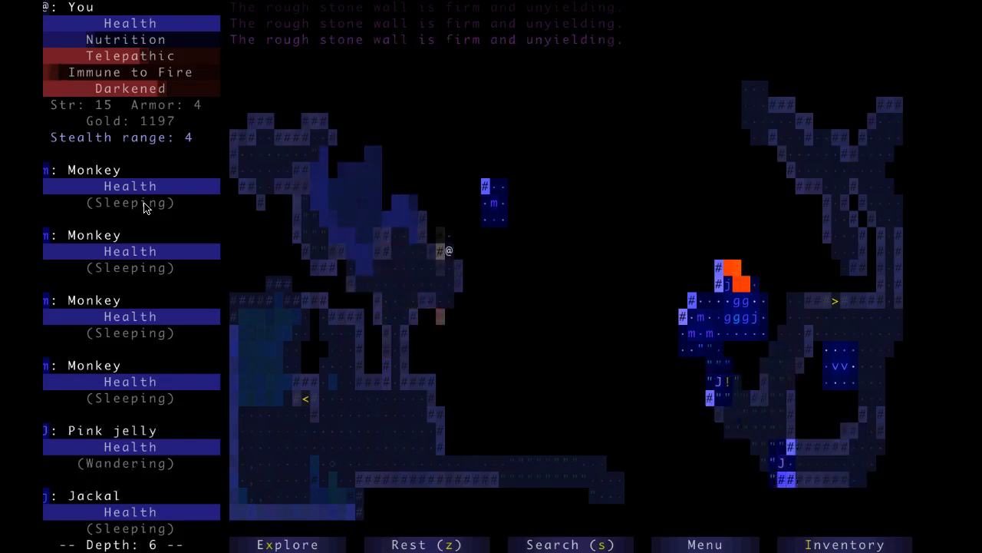
pyautogui.press('Up')
pyautogui.press('Up')
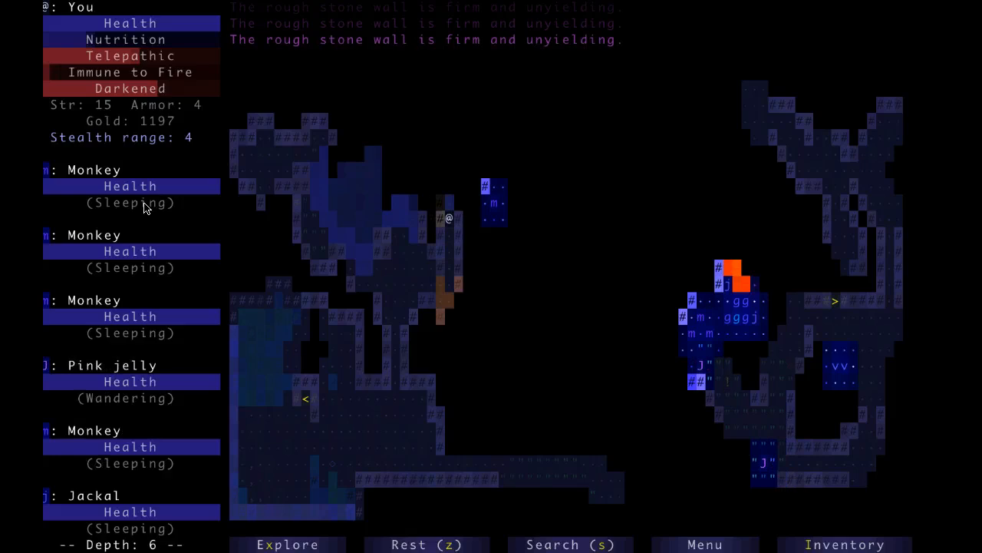
pyautogui.press('Up')
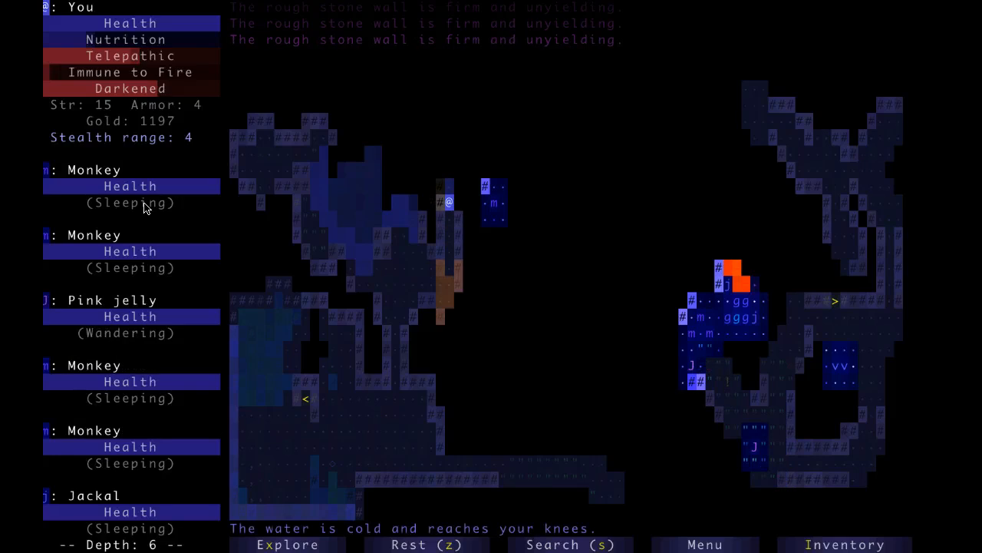
pyautogui.press('Up')
pyautogui.press('Up')
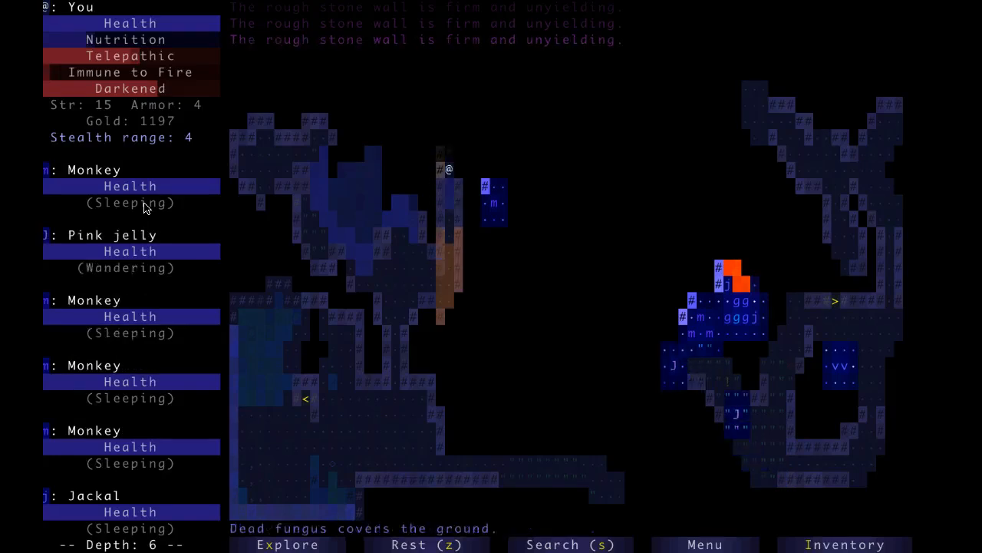
pyautogui.press('Up')
pyautogui.press('Up')
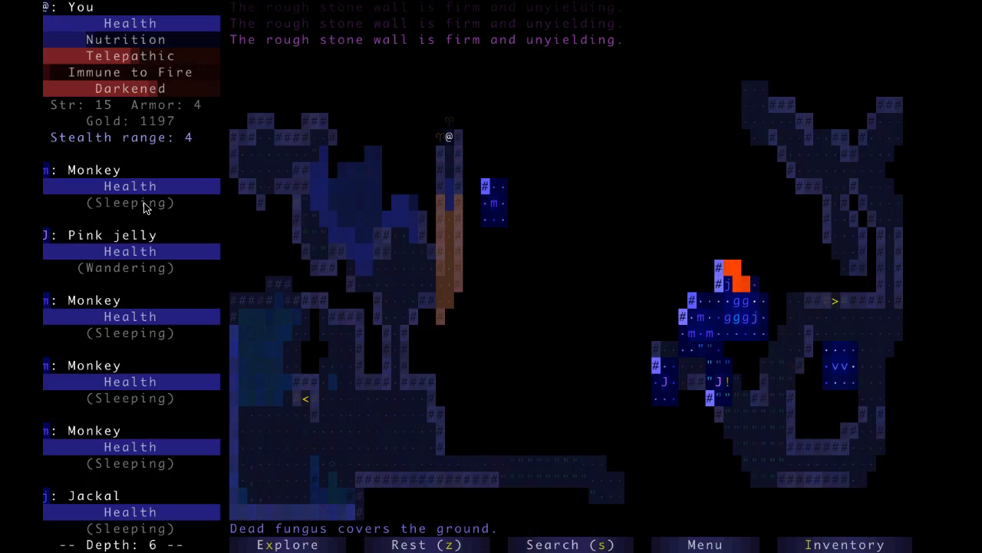
# Climb the northern corridor to its dead-end top, step back down briefly, and return to the nook
pyautogui.press('Up')
pyautogui.press('Left')
pyautogui.press('Left')
pyautogui.press('Up')
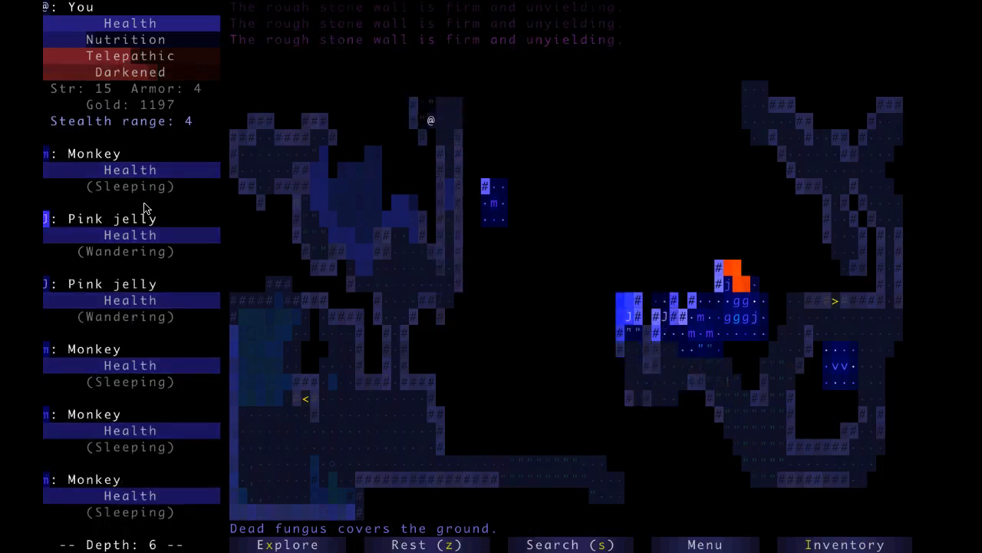
pyautogui.press('Right')
pyautogui.press('Up')
pyautogui.press('Up')
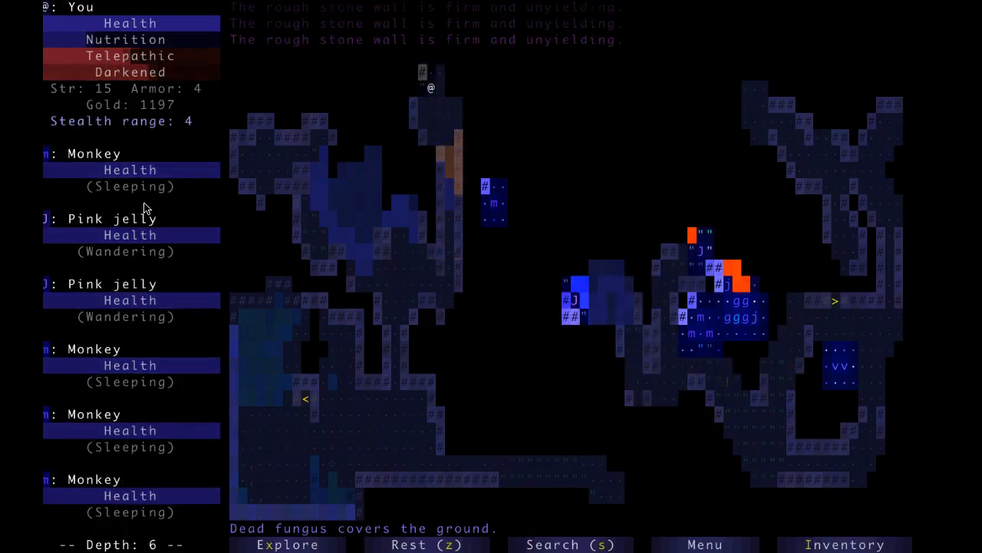
pyautogui.press('Up')
pyautogui.press('Up')
pyautogui.press('Right')
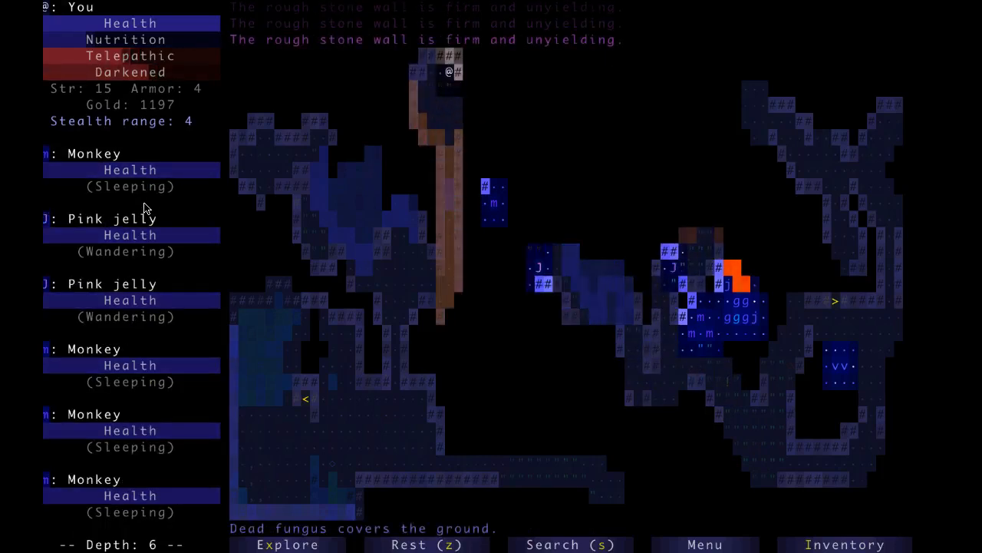
pyautogui.press('Down')
pyautogui.press('Down')
pyautogui.press('Right')
pyautogui.press('Down')
pyautogui.press('Up')
pyautogui.press('Up')
pyautogui.press('Left')
pyautogui.press('Up')
pyautogui.press('Up')
# Rest in place, review the pack holding the staff of poison, then wait while the jellies move
pyautogui.press('z')
pyautogui.press('z')
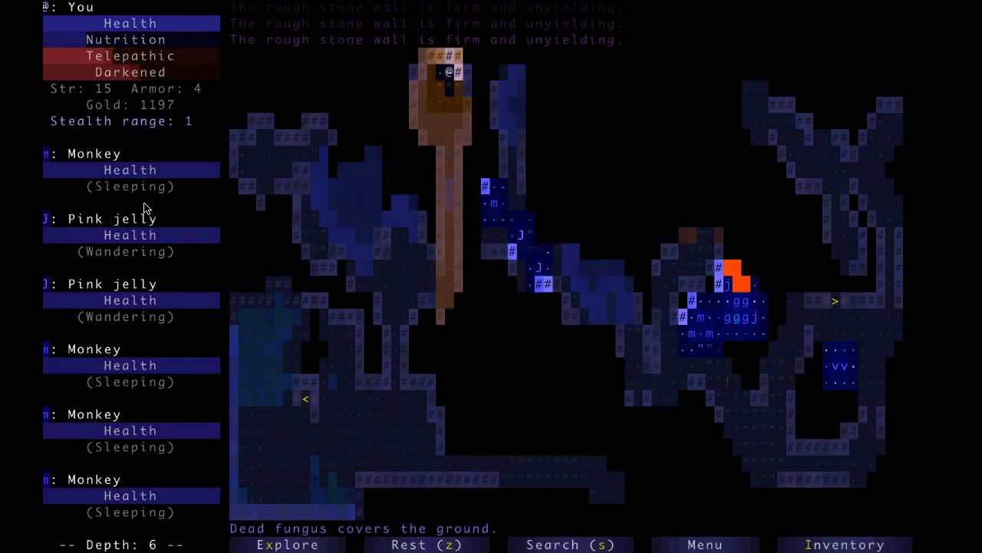
pyautogui.press('i')
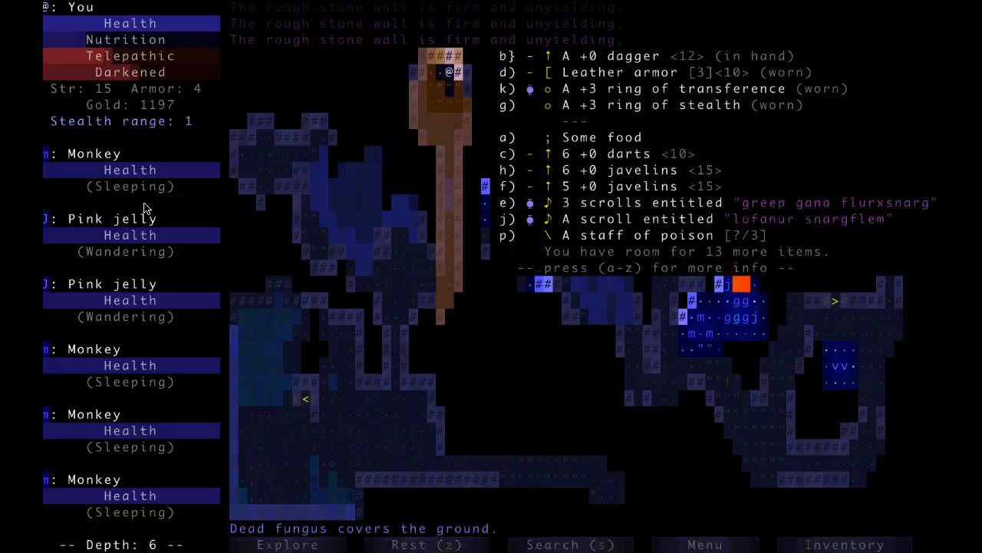
pyautogui.press('Escape')
pyautogui.press('z')
pyautogui.press('z')
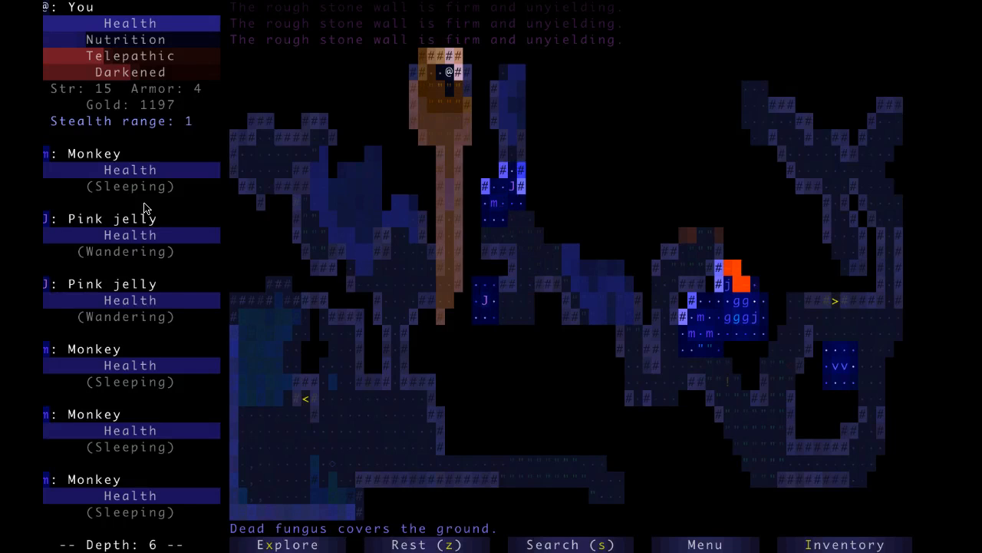
pyautogui.press('z')
pyautogui.press('z')
pyautogui.press('z')
pyautogui.press('z')
pyautogui.press('z')
pyautogui.press('z')
# Wait for monsters to wander off, then head back down the corridor into the cave
pyautogui.press('z')
pyautogui.press('z')
pyautogui.press('z')
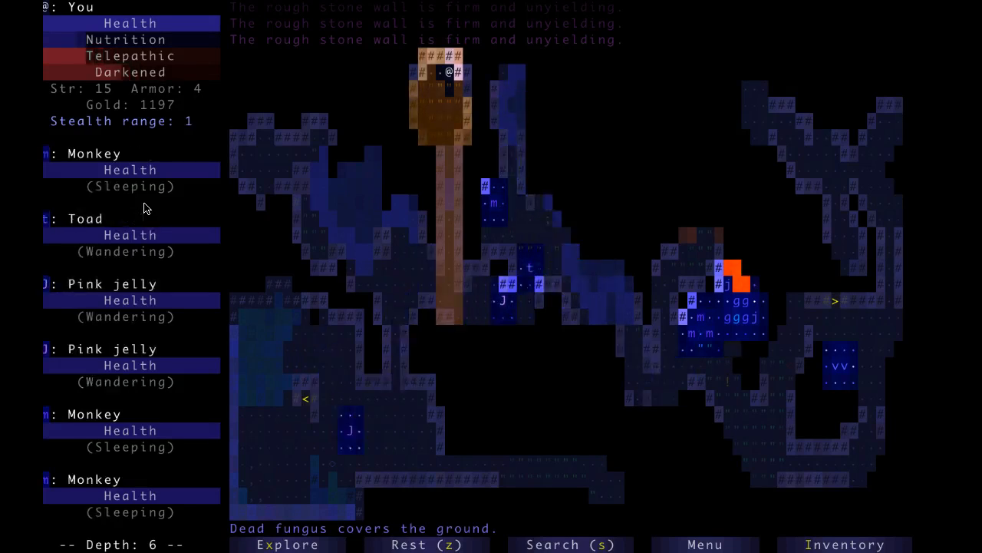
pyautogui.press('z')
pyautogui.press('z')
pyautogui.press('z')
pyautogui.press('z')
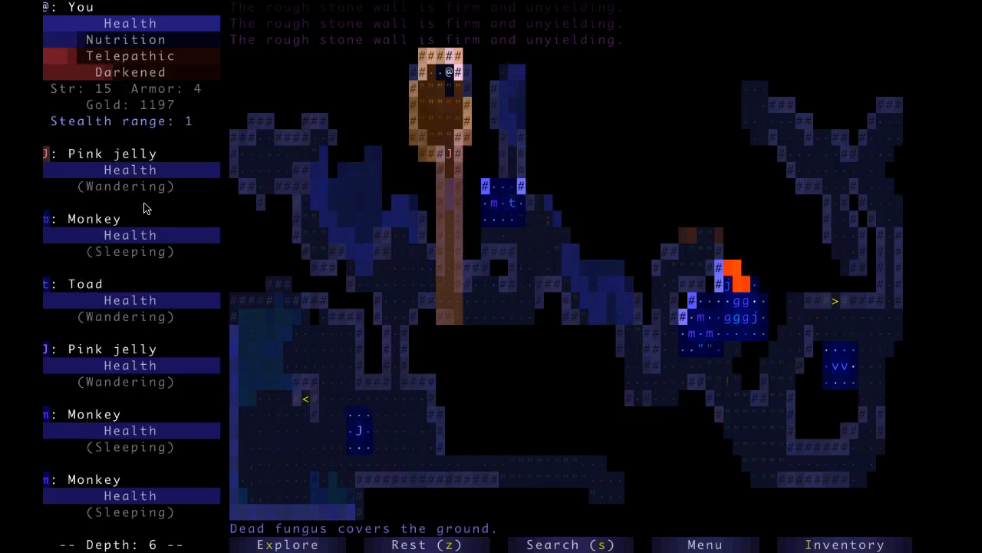
pyautogui.press('z')
pyautogui.press('Down')
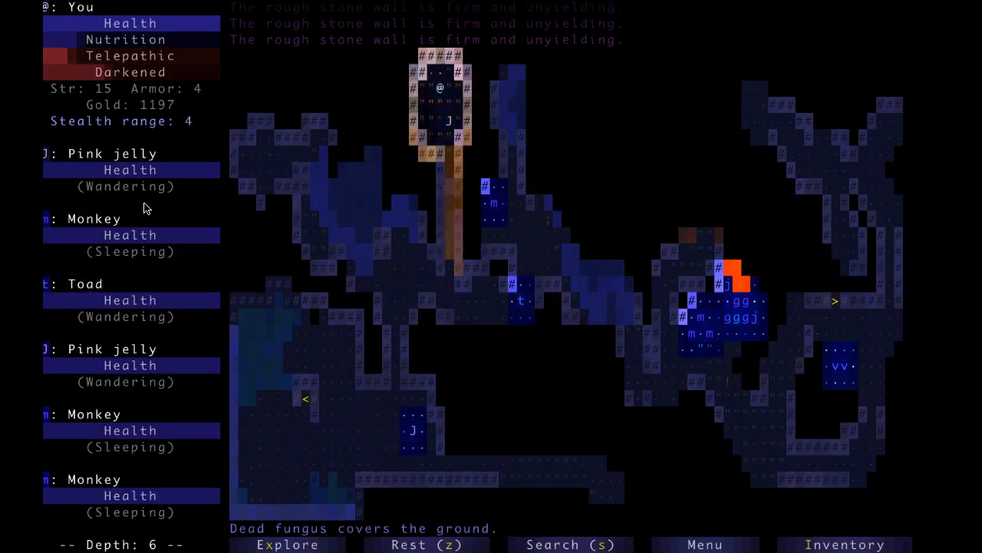
pyautogui.press('Down')
pyautogui.press('Down')
pyautogui.press('Down')
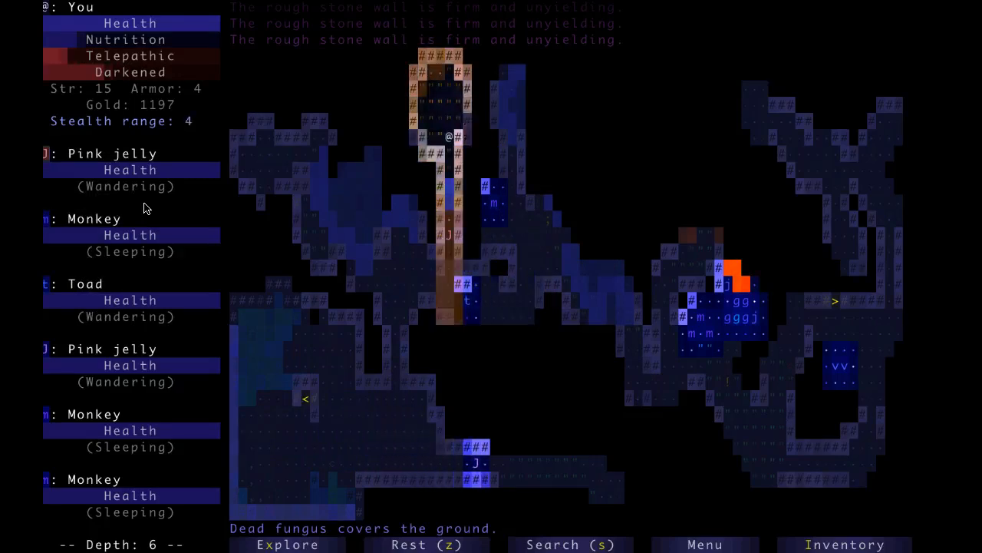
pyautogui.press('Down')
pyautogui.press('Down')
pyautogui.press('Down')
pyautogui.press('Down')
pyautogui.press('Down')
pyautogui.press('Down')
pyautogui.press('Down')
pyautogui.press('Down')
pyautogui.press('Down')
pyautogui.press('Down')
# Pick up the food ration, continue down toward the sleeping goblins' room, and bring up the apply list
pyautogui.press('Up')
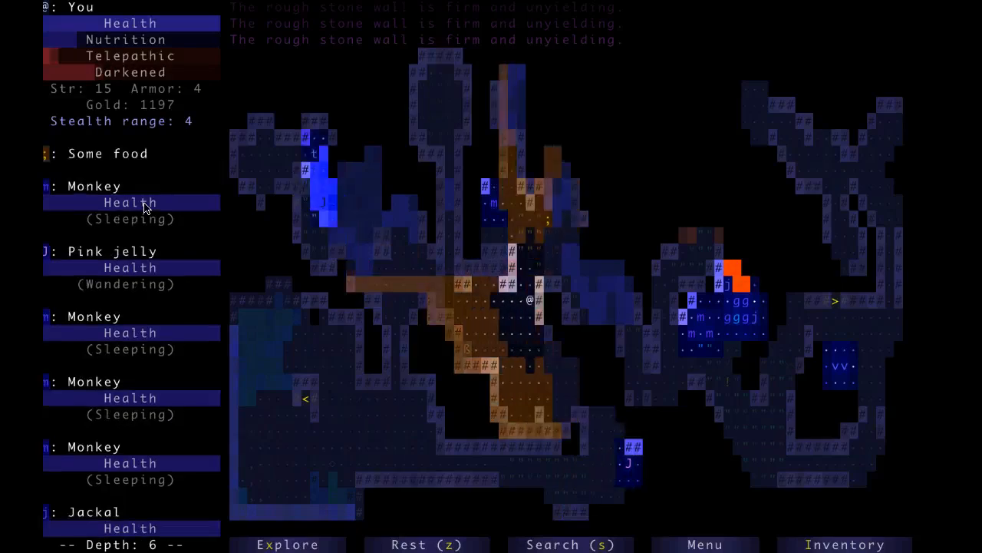
pyautogui.press('Up')
pyautogui.press('Up')
pyautogui.press('Up')
pyautogui.press('Down')
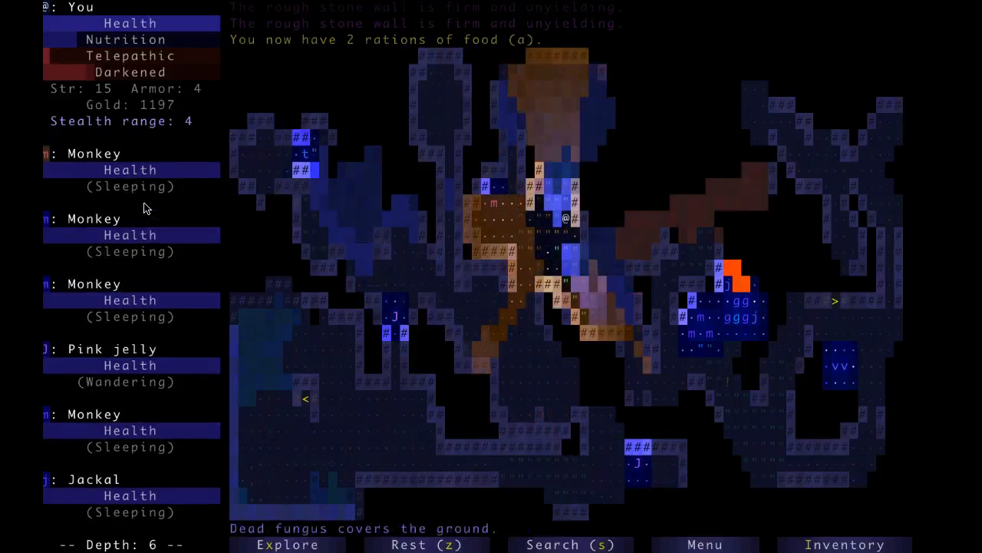
pyautogui.press('Down')
pyautogui.press('Down')
pyautogui.press('Down')
pyautogui.press('Down')
pyautogui.press('Down')
pyautogui.press('Down')
pyautogui.press('Down')
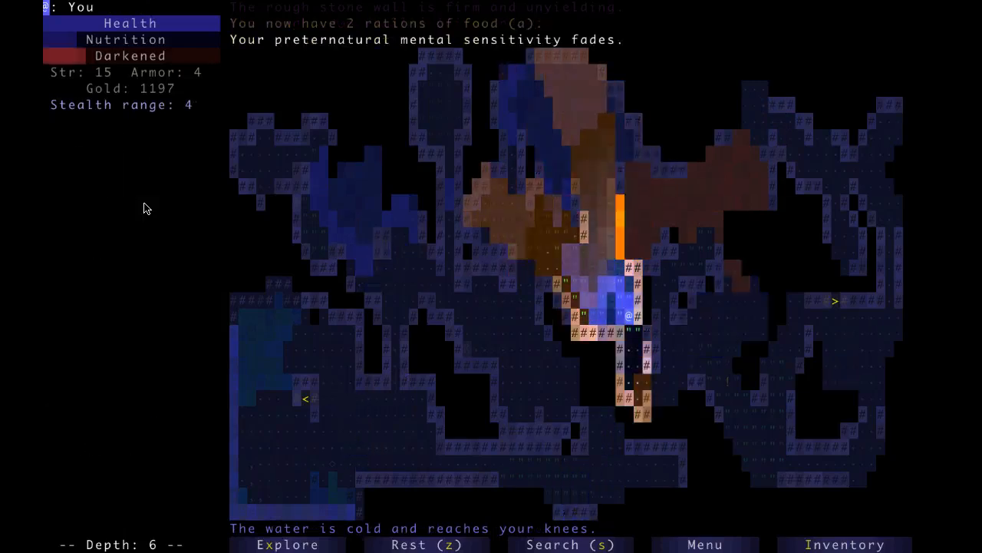
pyautogui.press('Down')
pyautogui.press('Down')
pyautogui.press('Down')
pyautogui.press('Right')
pyautogui.press('Right')
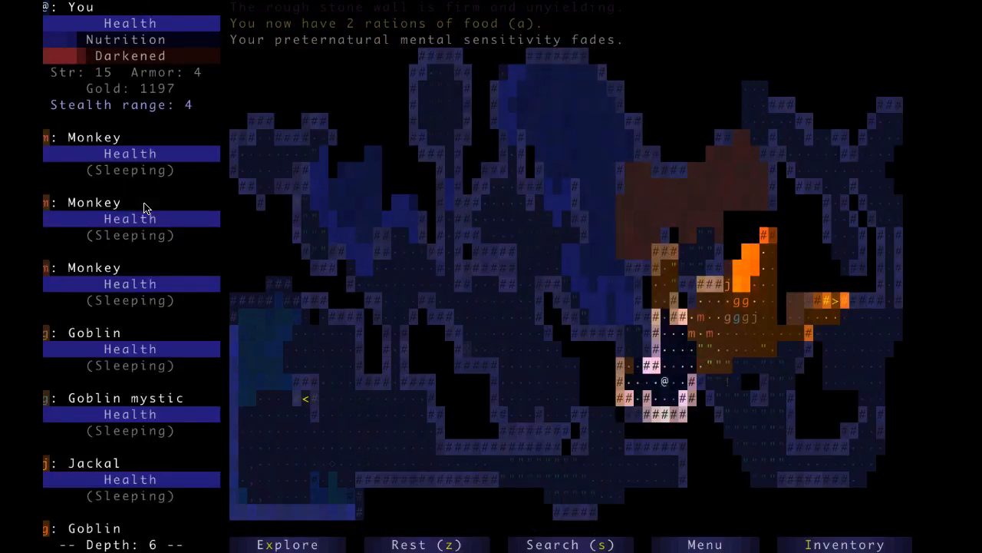
pyautogui.press('a')
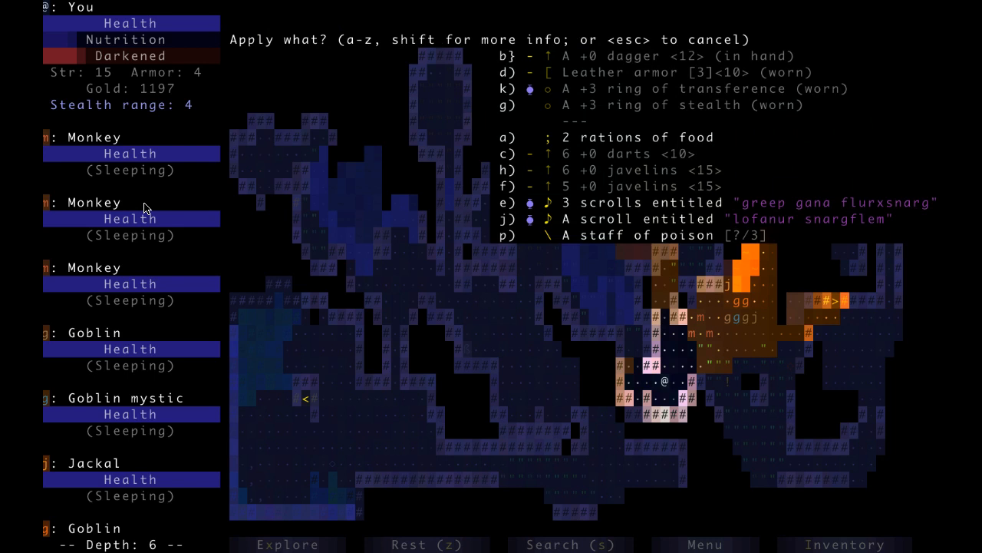
# Read the unknown scroll (revealed as negation), then ready the staff of poison and cycle through targets
pyautogui.press('j')
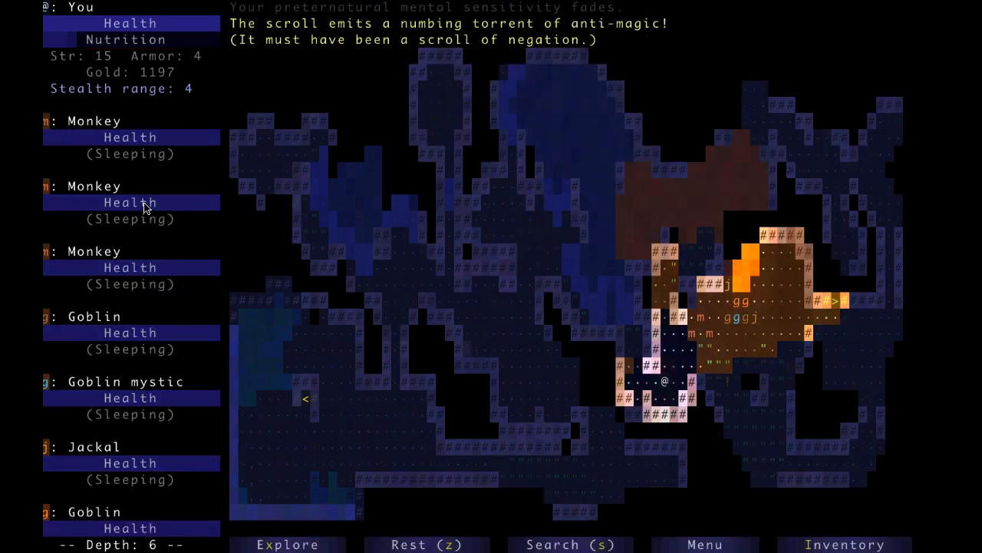
pyautogui.press('a')
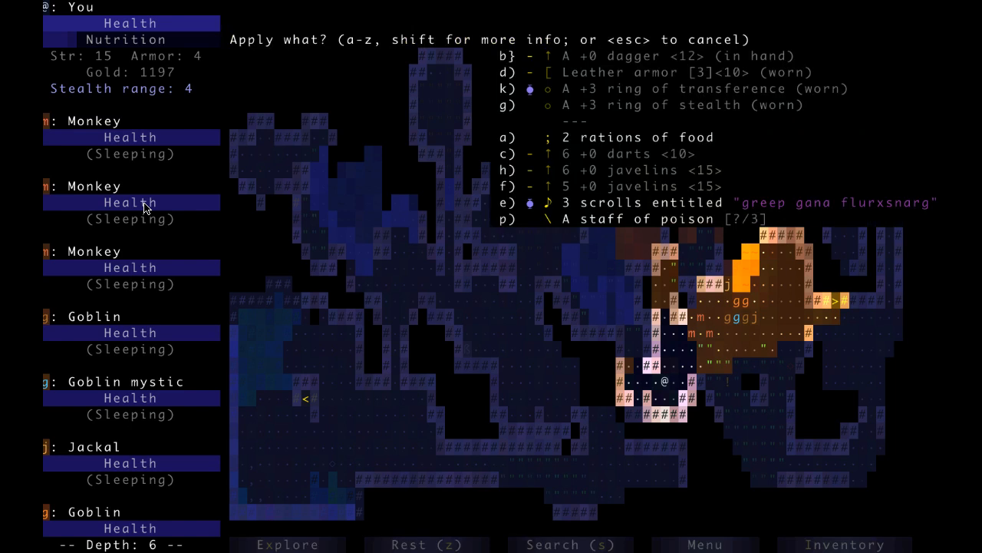
pyautogui.press('p')
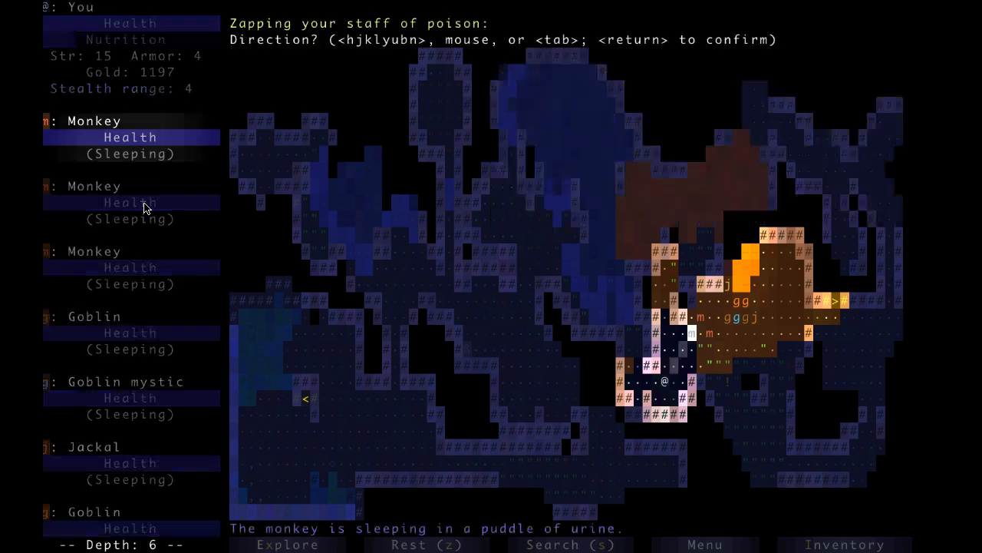
pyautogui.press('Tab')
pyautogui.press('l')
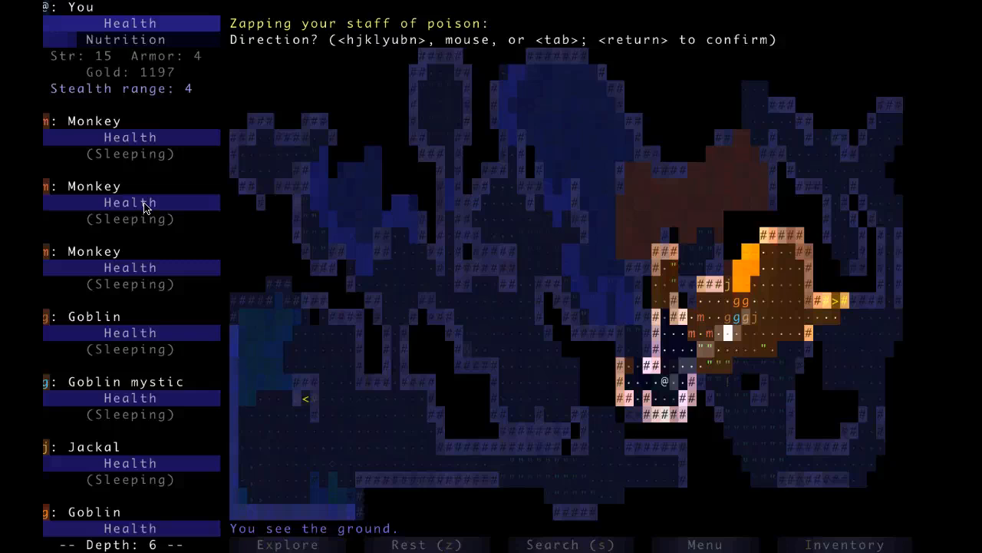
pyautogui.press('Tab')
pyautogui.press('Tab')
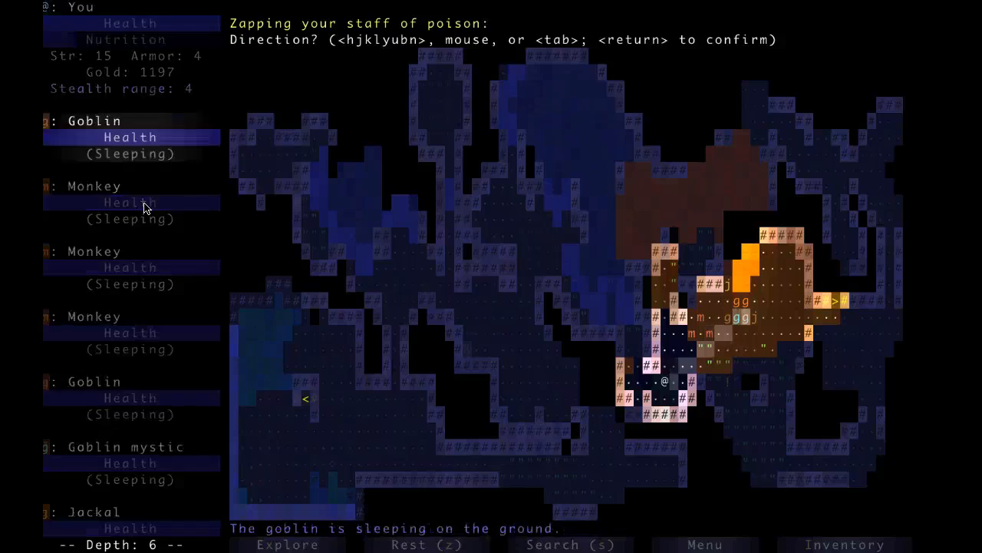
# Cancel the zap and travel back north through the cold water into the dark cave
pyautogui.press('Escape')
pyautogui.press('x')
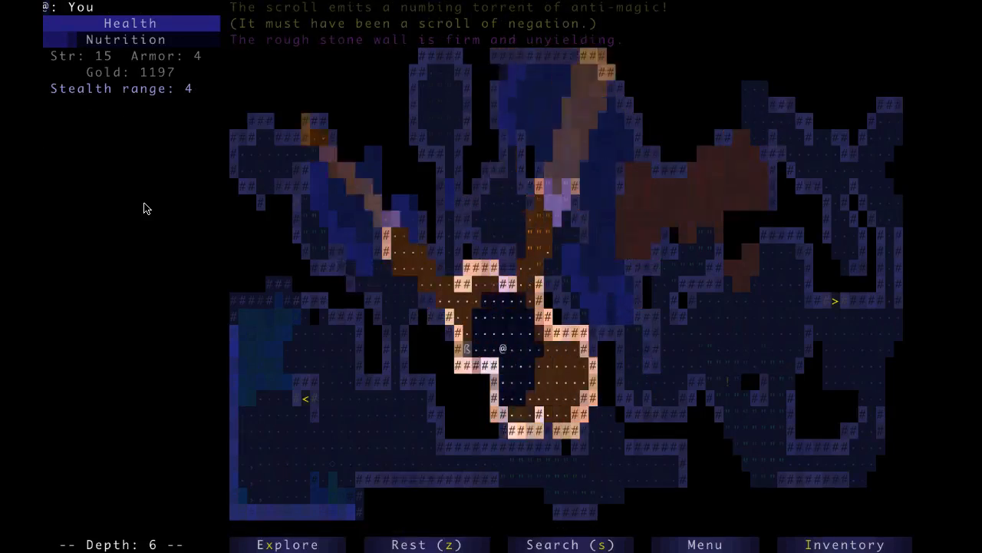
# Kill the toad, then fight the splitting pink jellies until the last one dies
pyautogui.press('Up')
pyautogui.press('Up')
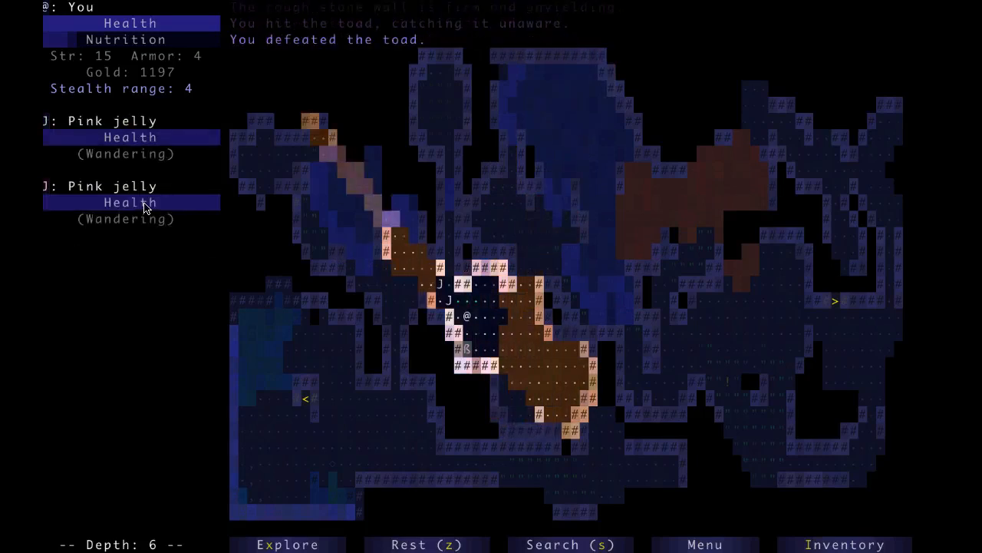
pyautogui.press('Down')
pyautogui.press('Down')
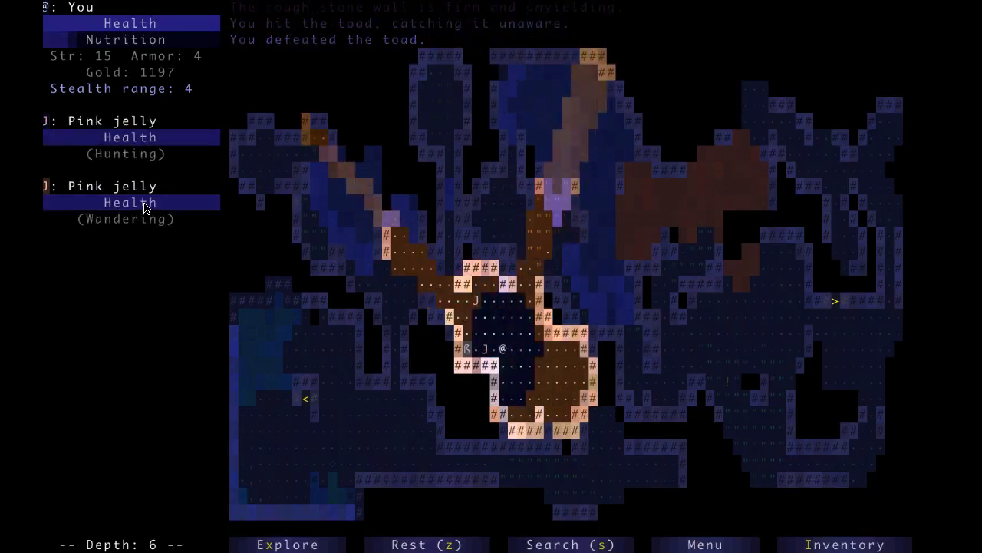
pyautogui.press('Left')
pyautogui.press('Left')
pyautogui.press('Left')
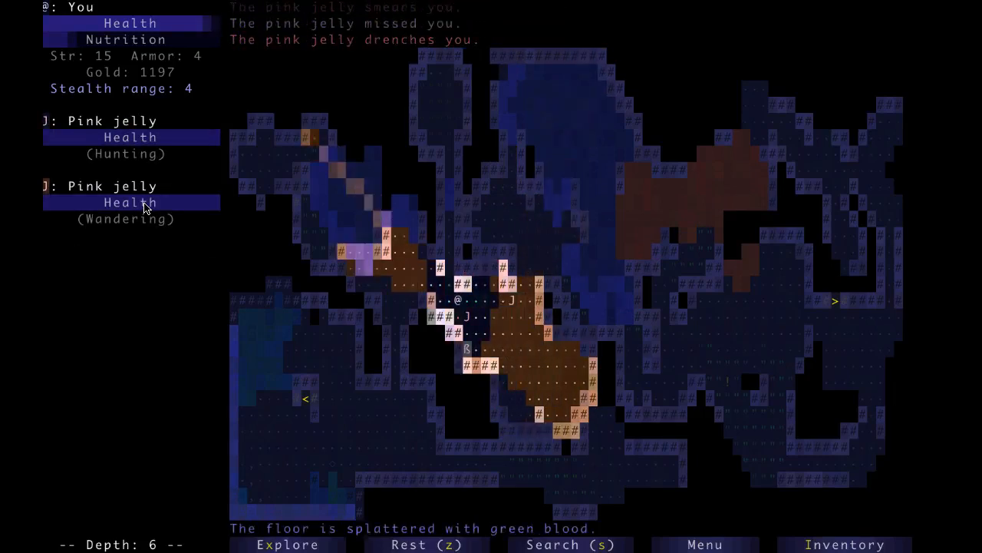
pyautogui.press('Up')
pyautogui.press('Up')
pyautogui.press('Up')
pyautogui.press('Up')
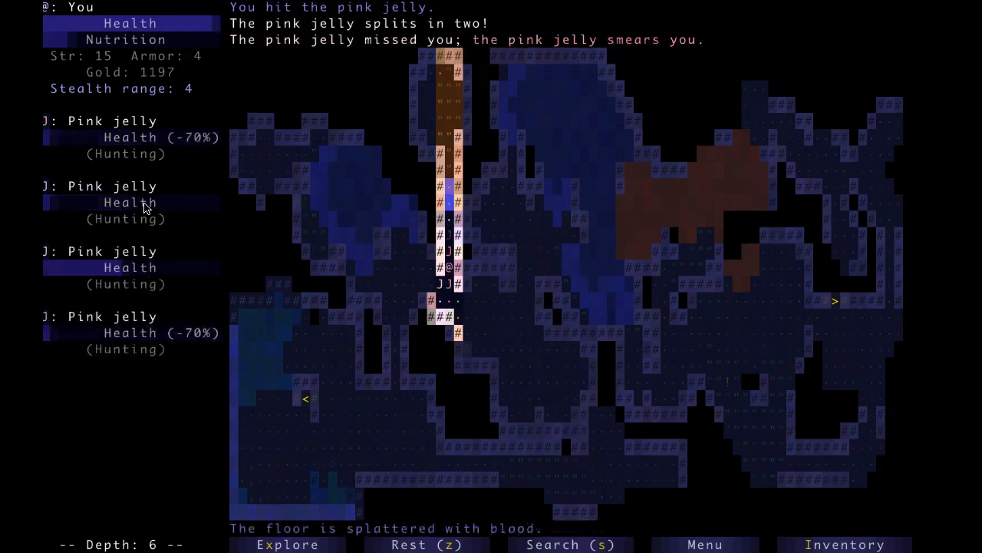
pyautogui.press('Down')
pyautogui.press('Down')
pyautogui.press('Down')
pyautogui.press('Down')
pyautogui.press('Down')
pyautogui.press('Down')
pyautogui.press('Down')
pyautogui.press('Down')
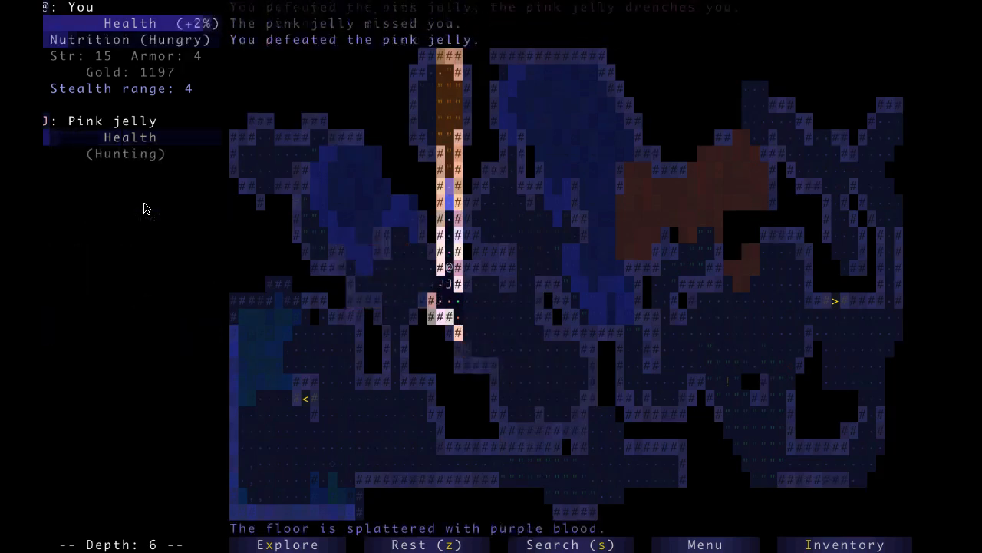
pyautogui.press('Down')
pyautogui.press('Down')
pyautogui.press('Left')
pyautogui.press('Left')
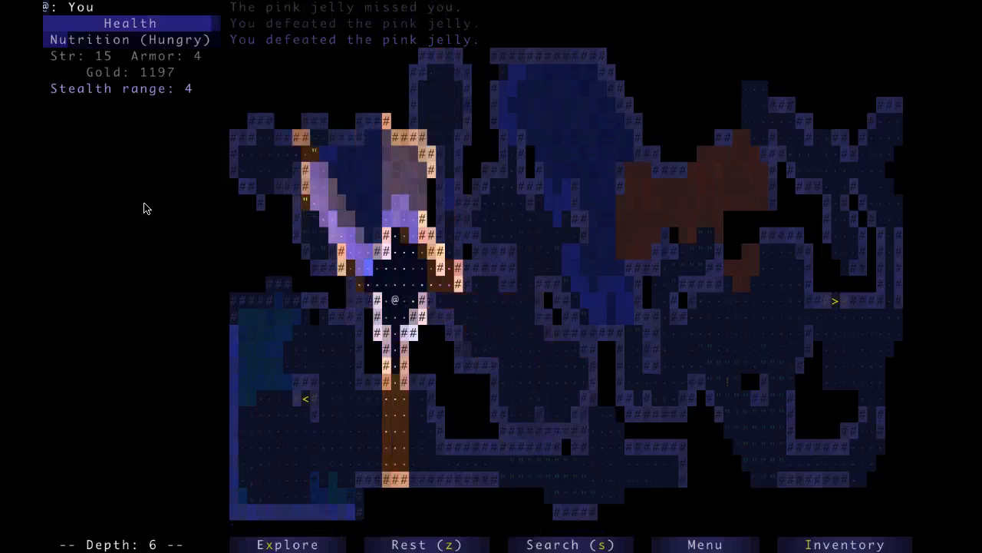
# Travel across the level to the southern rooms, search for hidden things, and auto-explore the rest
pyautogui.press('x')
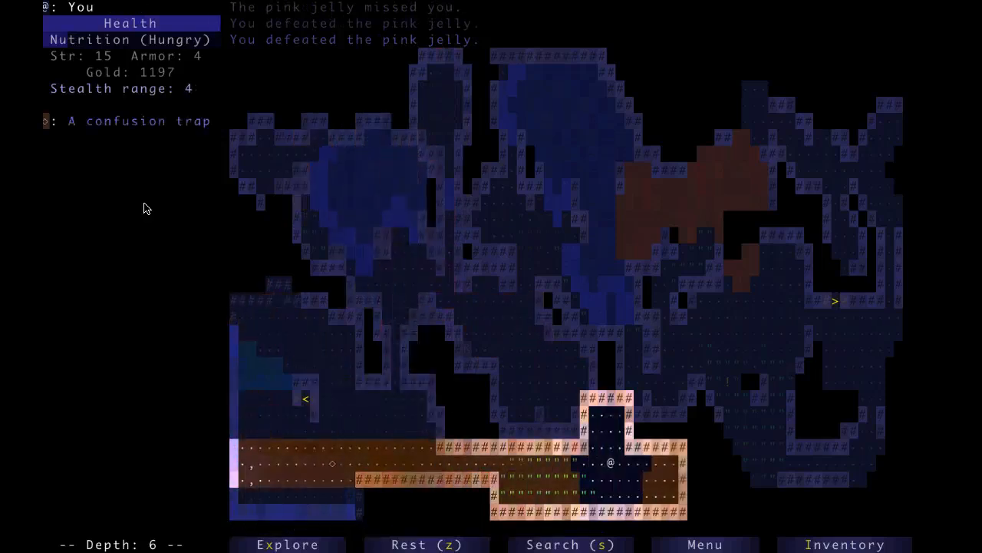
pyautogui.press('Down')
pyautogui.press('Down')
pyautogui.press('s')
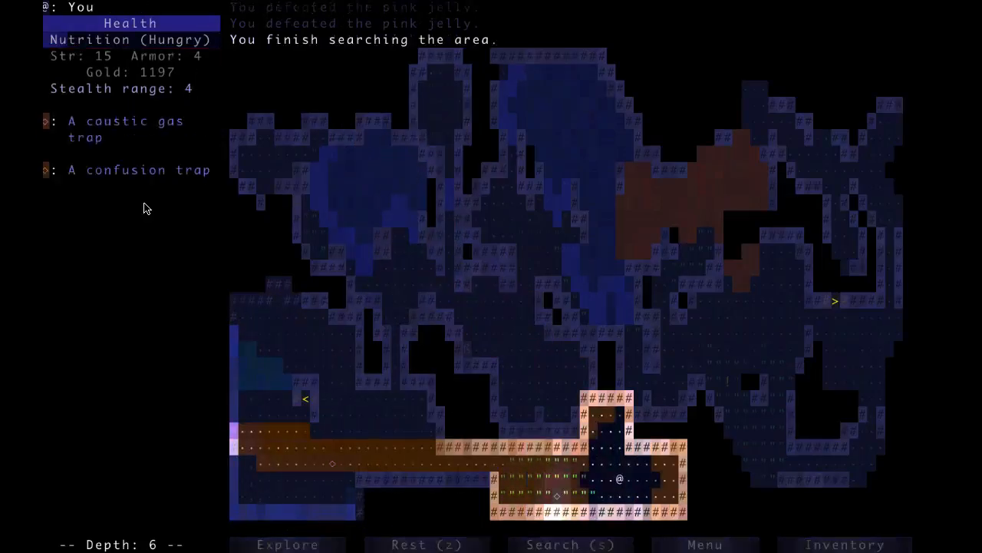
pyautogui.press('x')
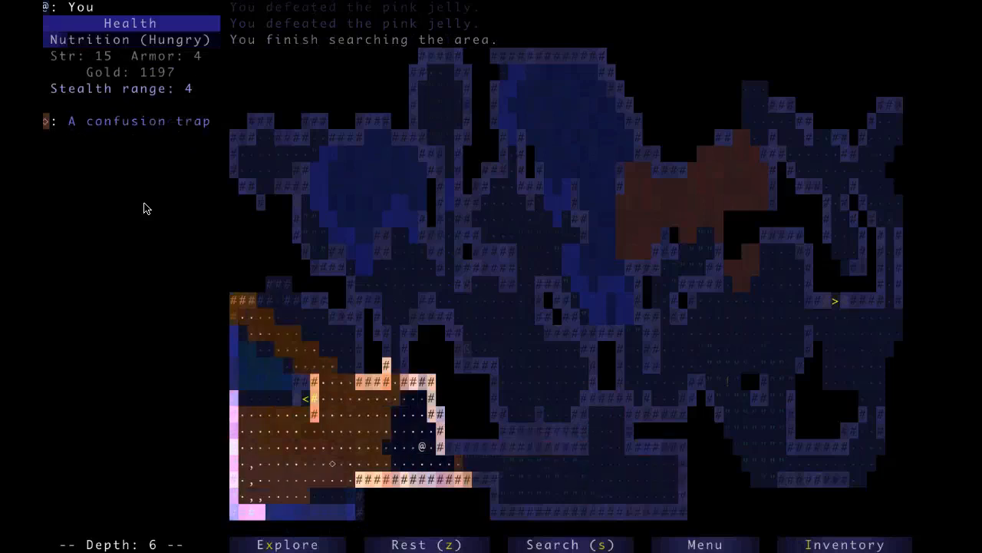
pyautogui.press('x')
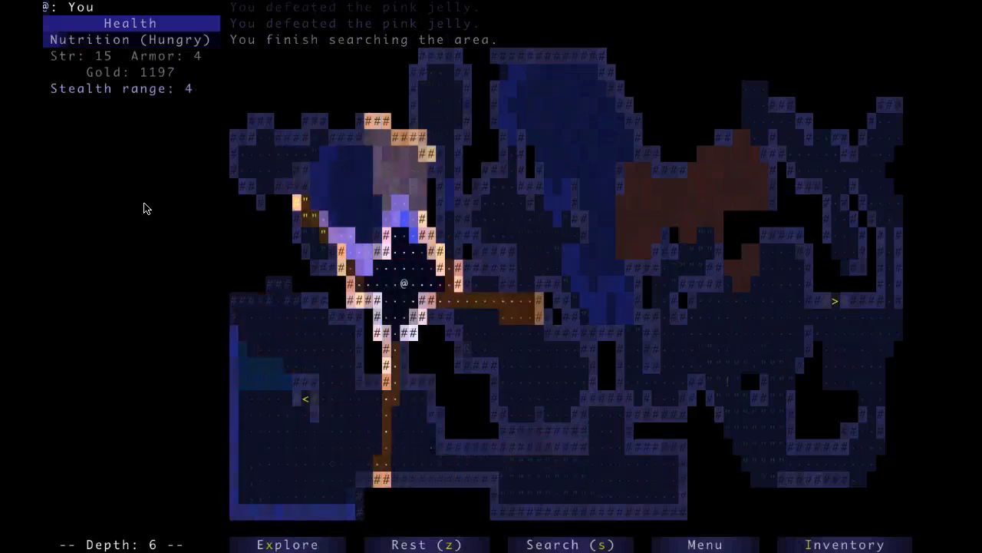
pyautogui.press('x')
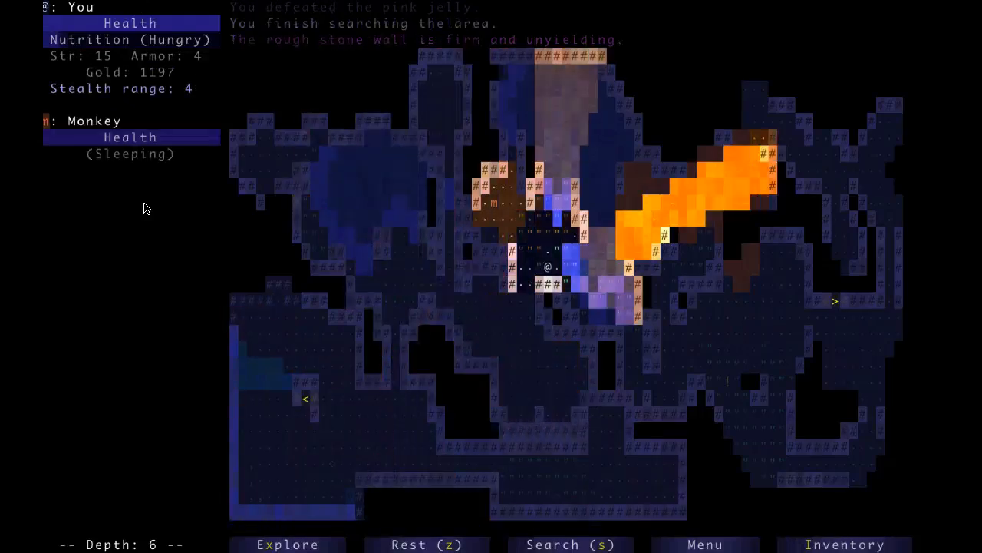
# Wade south-east through the cold water and down the narrow passage to reveal the room of sleeping monkeys, goblins and jackals
pyautogui.press('x')
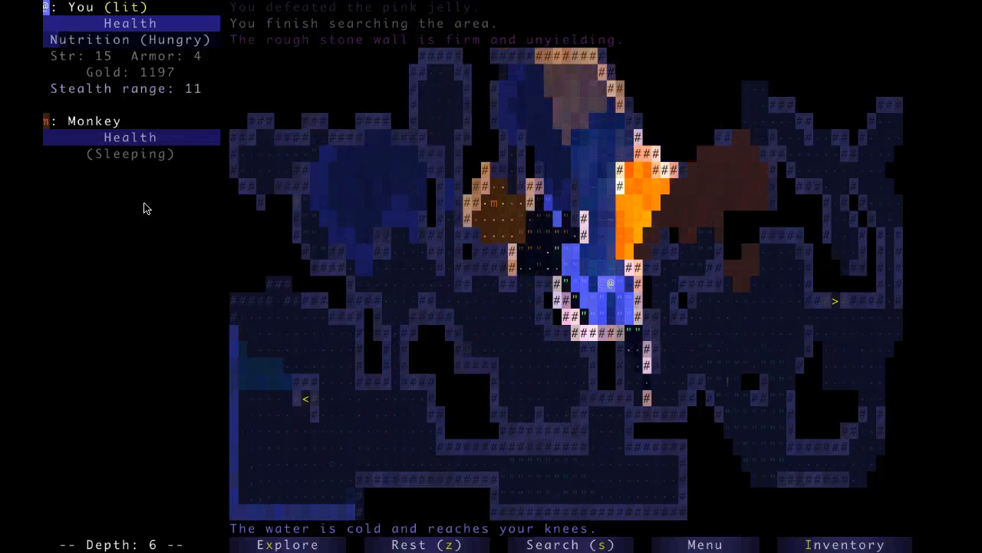
pyautogui.press('x')
pyautogui.press('x')
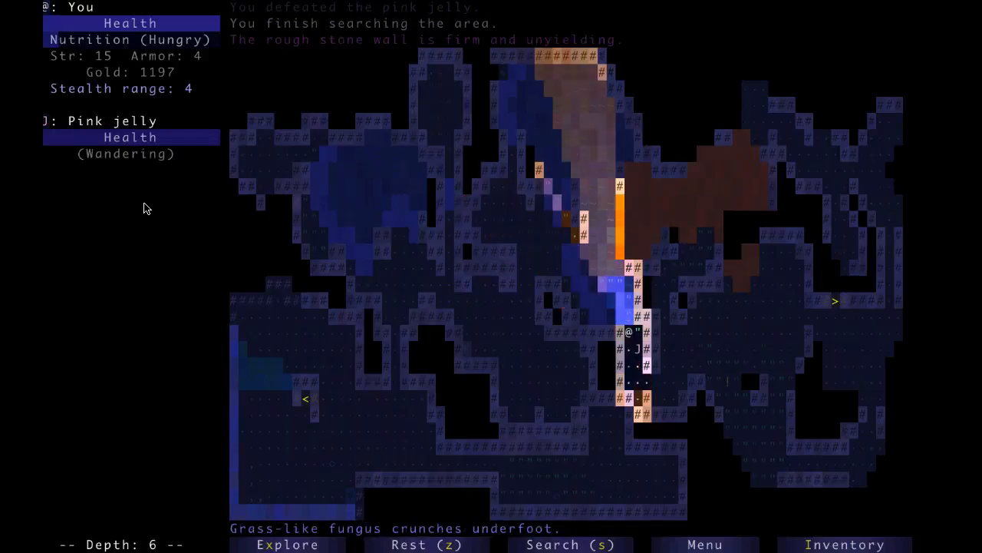
pyautogui.press('x')
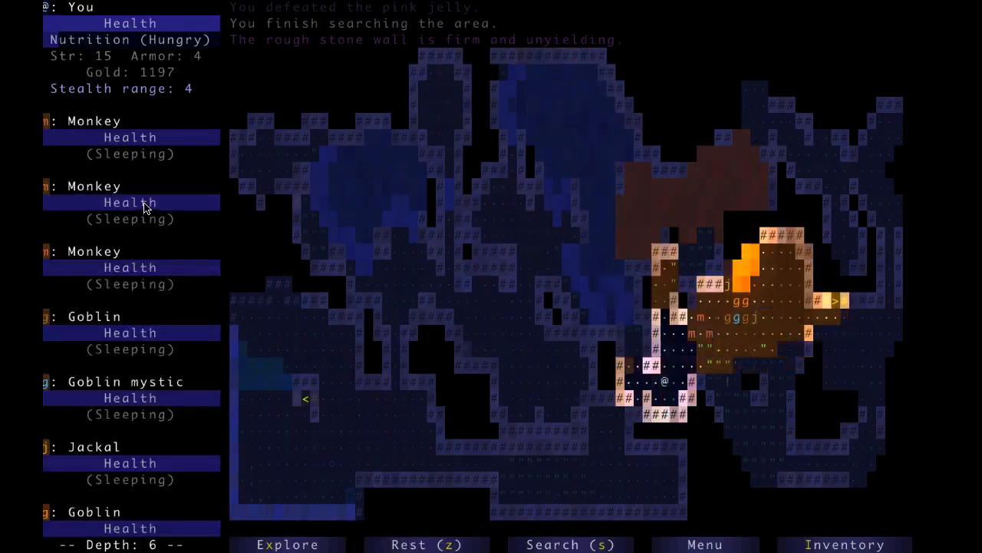
pyautogui.press('x')
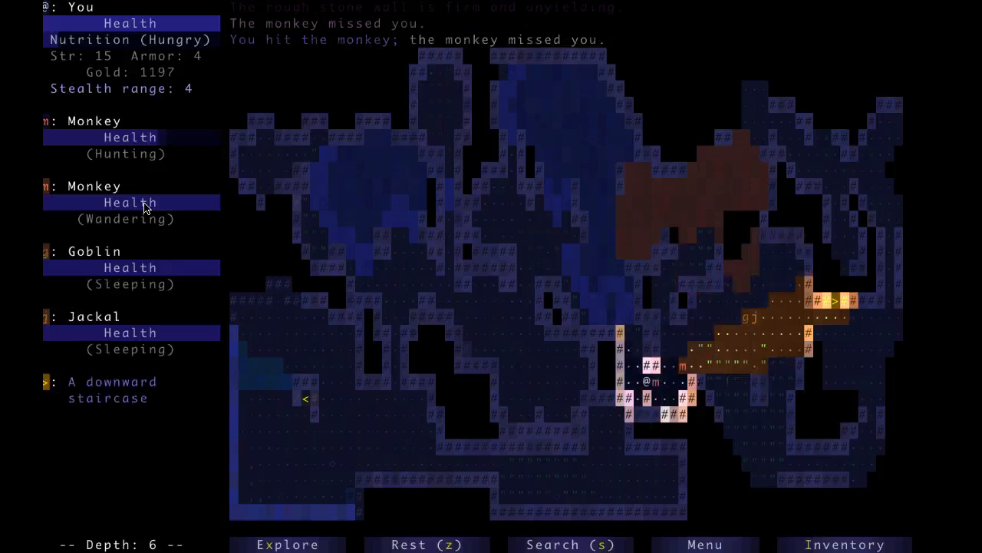
# Kill the two monkeys and eat a ration from the apply list
pyautogui.press('l')
pyautogui.press('l')
pyautogui.press('l')
pyautogui.press('l')
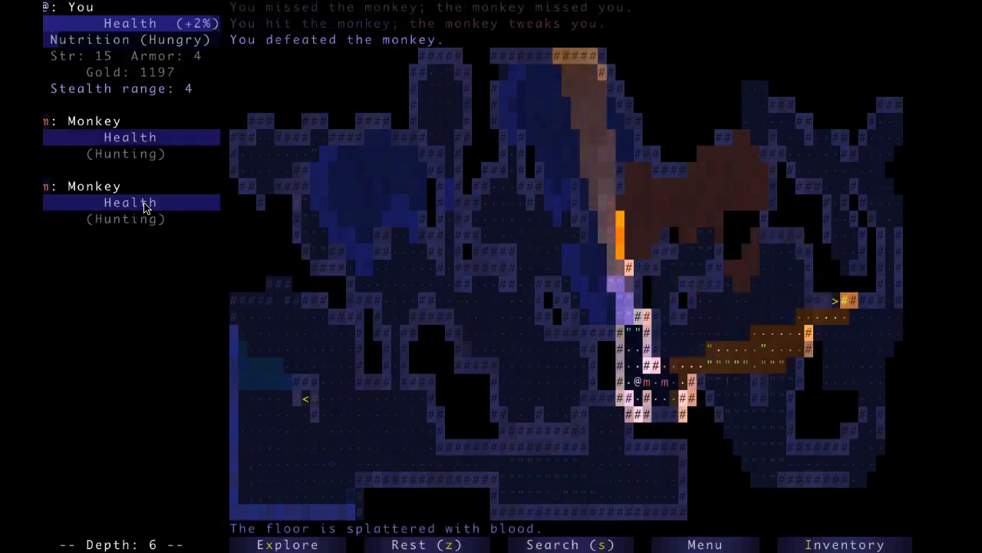
pyautogui.press('l')
pyautogui.press('l')
pyautogui.press('l')
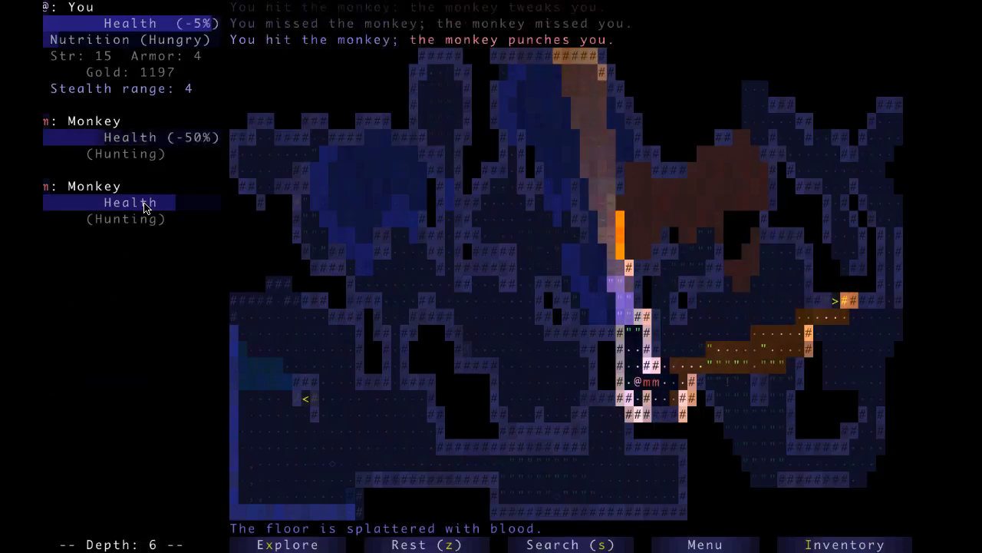
pyautogui.press('l')
pyautogui.press('l')
pyautogui.press('l')
pyautogui.press('l')
pyautogui.press('l')
pyautogui.press('l')
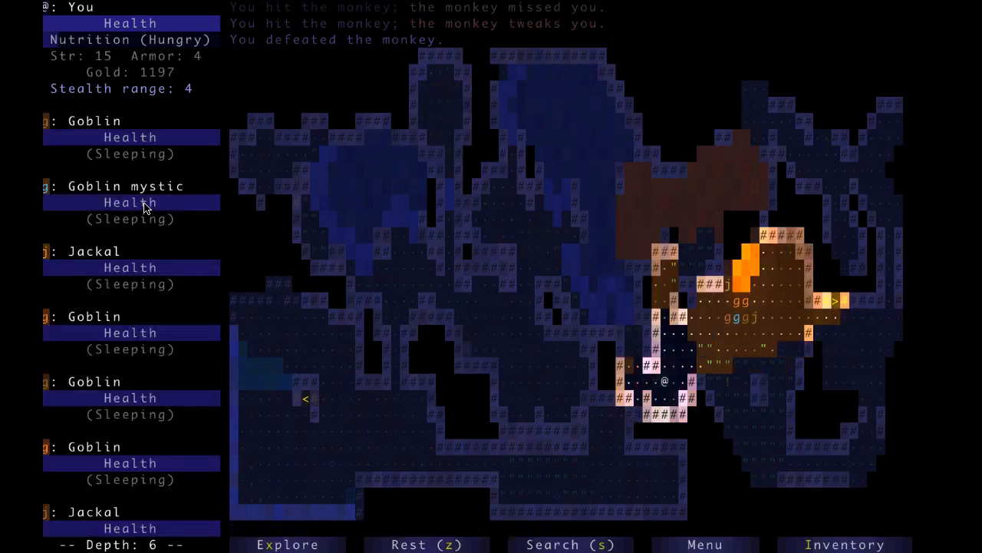
pyautogui.press('a')
pyautogui.press('a')
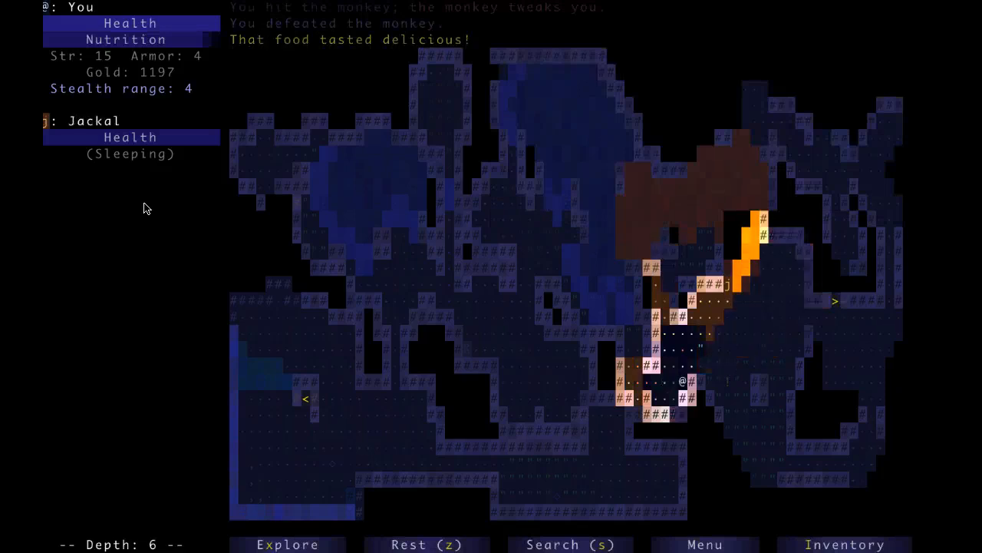
# Pick up the potion of life, kill the jackal in the corridor, and press on north-east toward the stairs room
pyautogui.press('u')
pyautogui.press('l')
pyautogui.press('n')
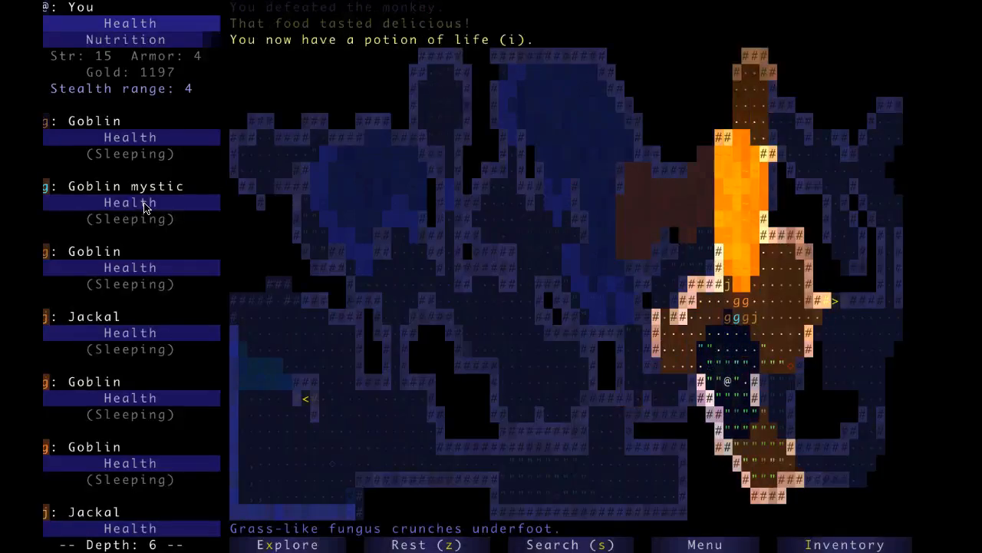
pyautogui.press('n')
pyautogui.press('n')
pyautogui.press('n')
pyautogui.press('n')
pyautogui.press('n')
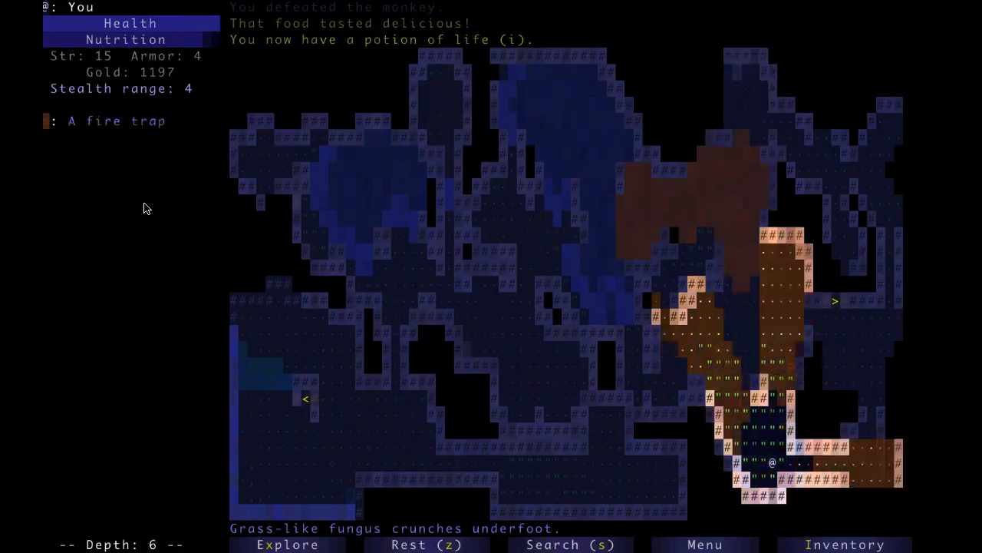
pyautogui.press('l')
pyautogui.press('l')
pyautogui.press('l')
pyautogui.press('l')
pyautogui.press('l')
pyautogui.press('l')
pyautogui.press('l')
pyautogui.press('l')
pyautogui.press('u')
pyautogui.press('u')
pyautogui.press('k')
pyautogui.press('k')
# Advance into the room and trade blows with the vampire bats
pyautogui.press('k')
pyautogui.press('k')
pyautogui.press('k')
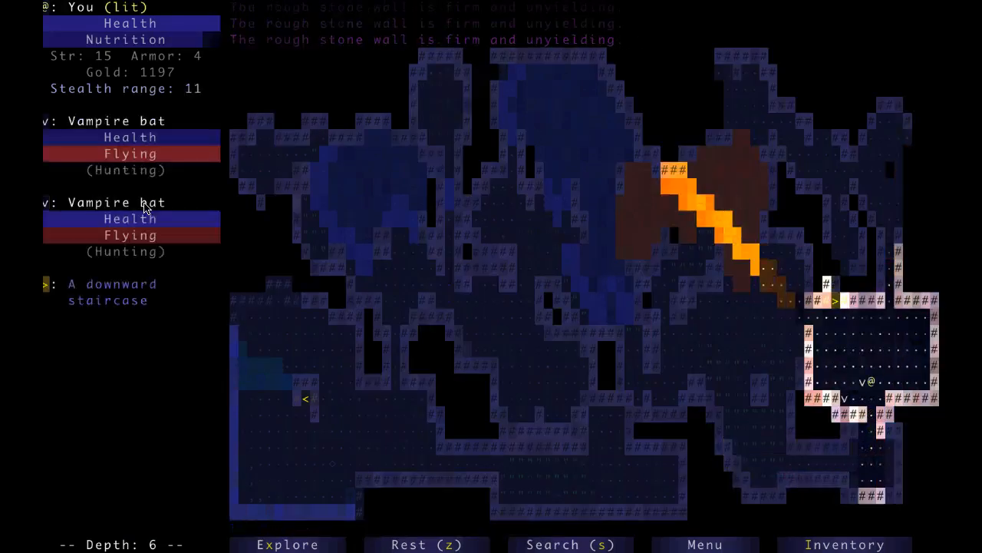
pyautogui.press('k')
pyautogui.press('k')
pyautogui.press('k')
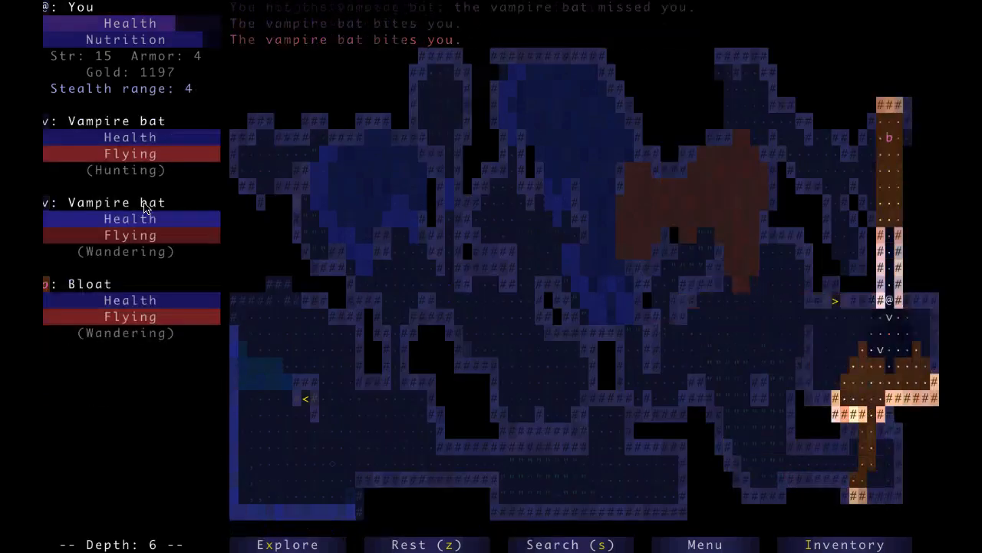
pyautogui.press('j')
pyautogui.press('j')
pyautogui.press('j')
pyautogui.press('j')
pyautogui.press('j')
pyautogui.press('j')
pyautogui.press('j')
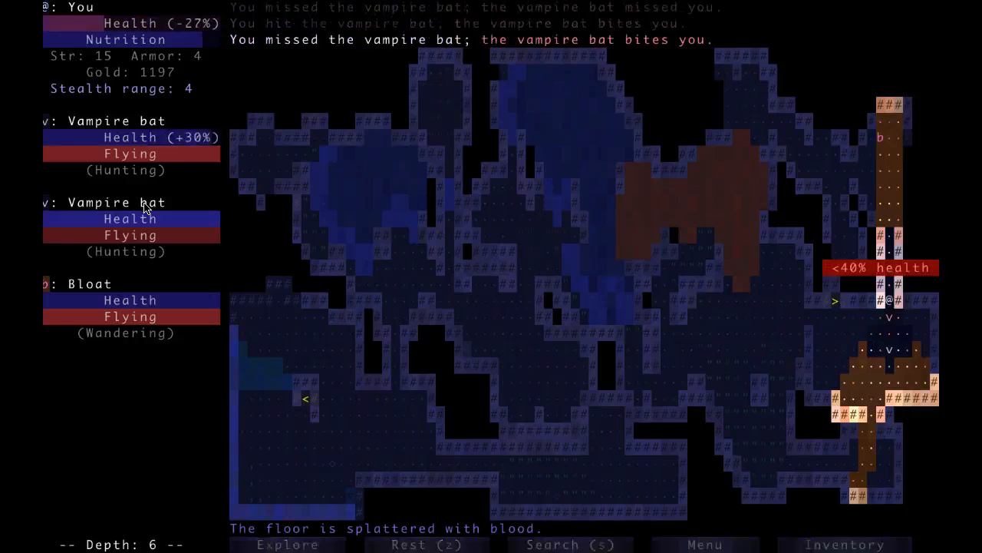
pyautogui.press('j')
pyautogui.press('j')
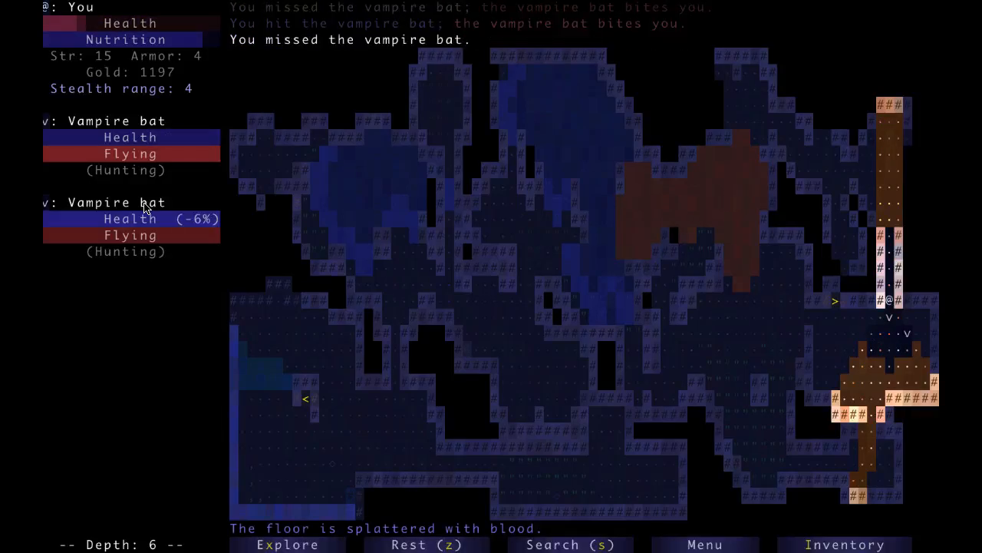
pyautogui.press('j')
# Zap a vampire bat with the staff of poison and strike again until the hero is killed
pyautogui.press('a')
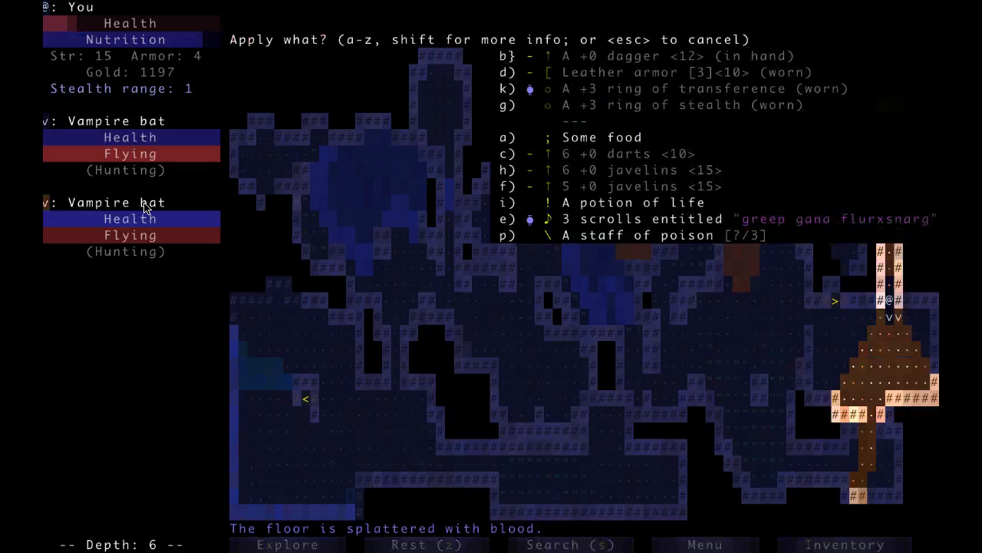
pyautogui.press('p')
pyautogui.press('Return')
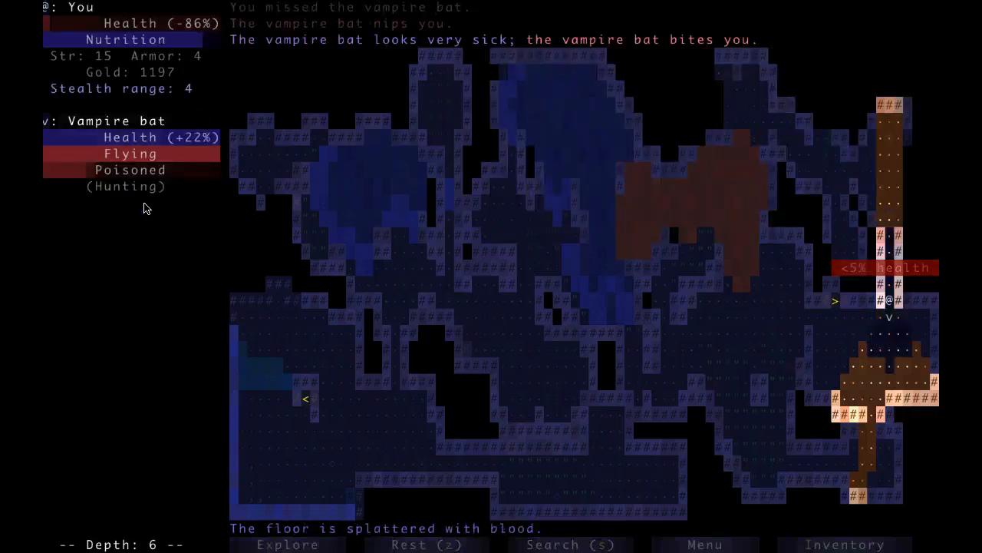
pyautogui.press('j')
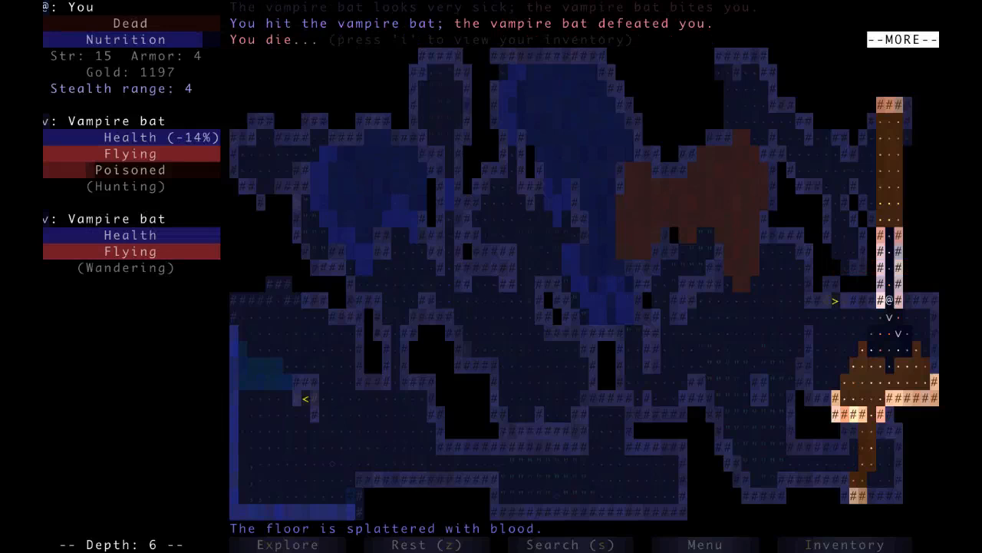
# Review the final inventory, dismiss it, and continue past --MORE-- to the death summary (depth 6, 1197 gold)
pyautogui.press('i')
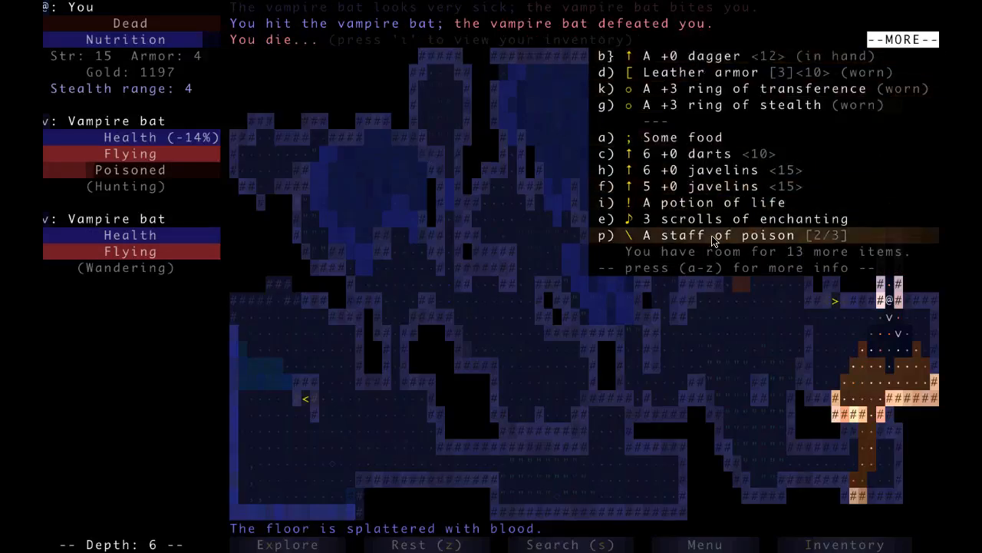
pyautogui.click(672, 273)
pyautogui.press('space')
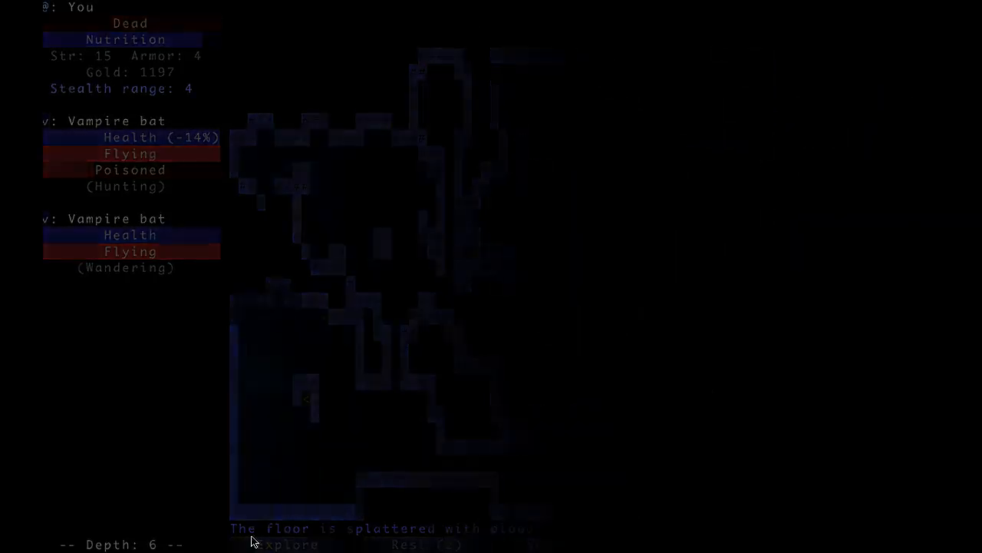